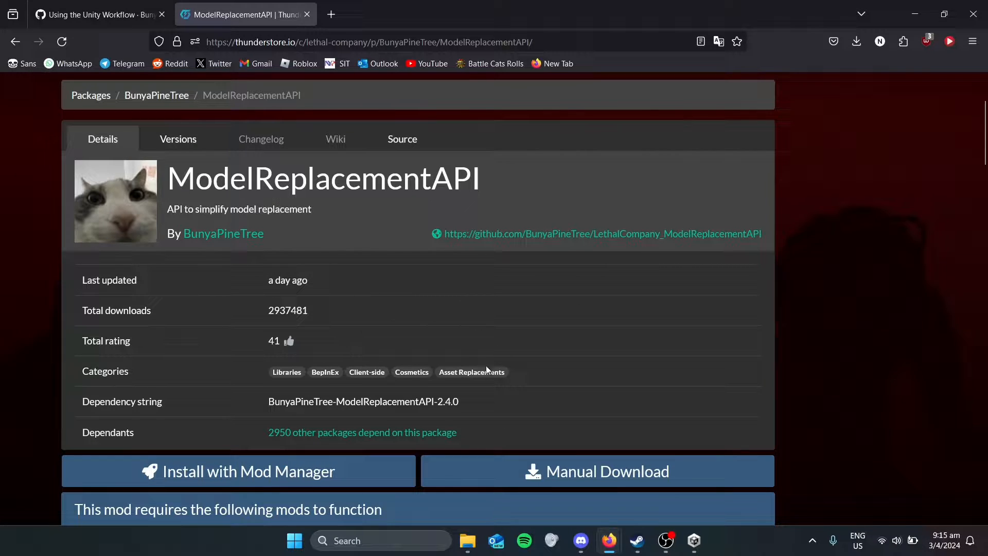
Review the ModelReplacementAPI package page on Thunderstore, including its details, required mods and README instructions
scroll(387, 319, "up", 2)
scroll(402, 303, "down", 3)
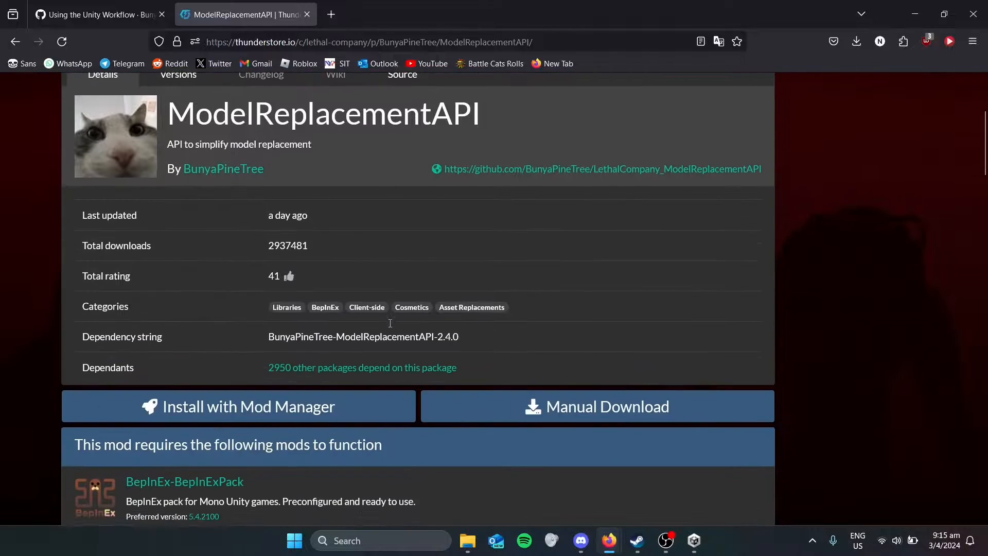
scroll(430, 280, "down", 2)
scroll(437, 271, "up", 2)
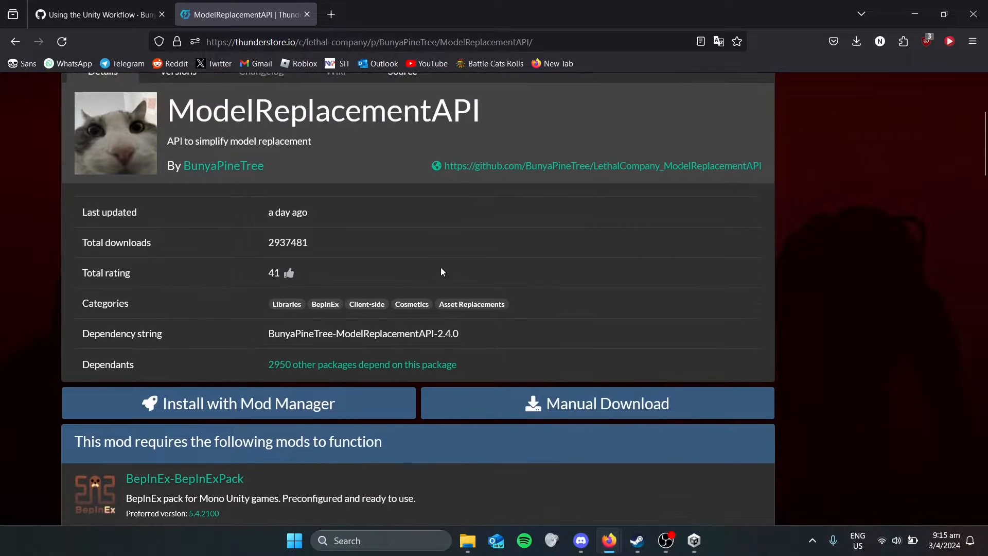
scroll(373, 261, "down", 8)
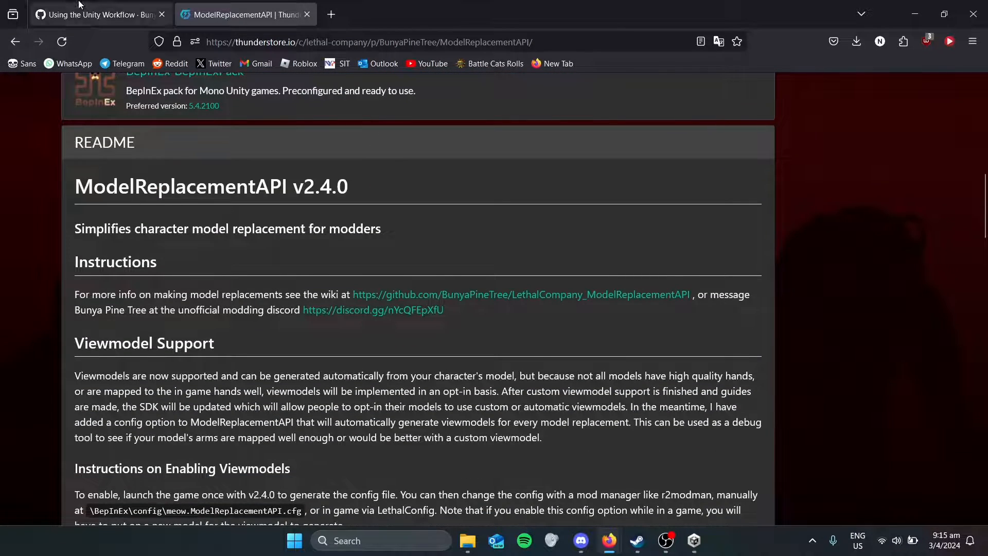
Examine the GitHub wiki page on using the ModelReplacementSDK Unity workflow, covering its requirements, notes and model setup
left_click(79, 5)
scroll(273, 208, "down", 3)
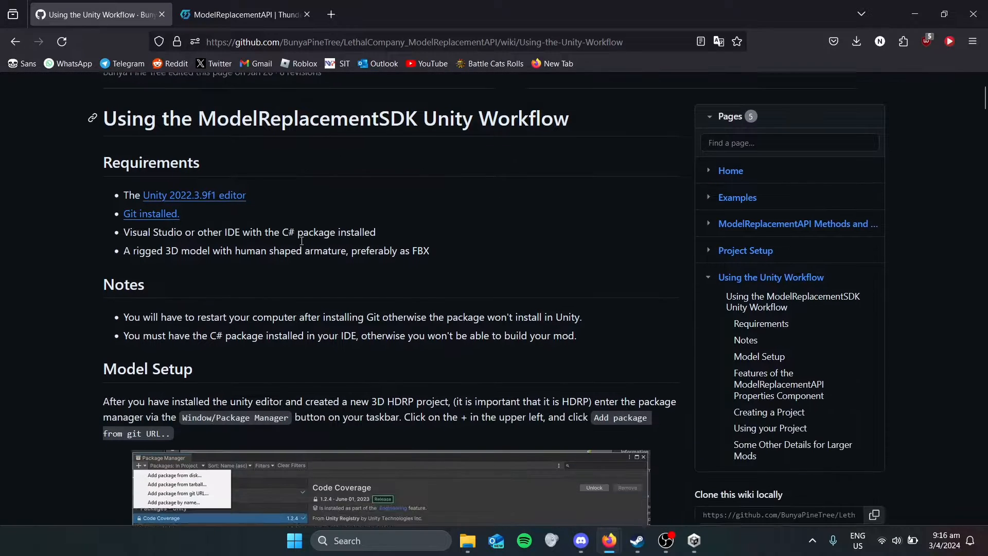
scroll(344, 196, "up", 3)
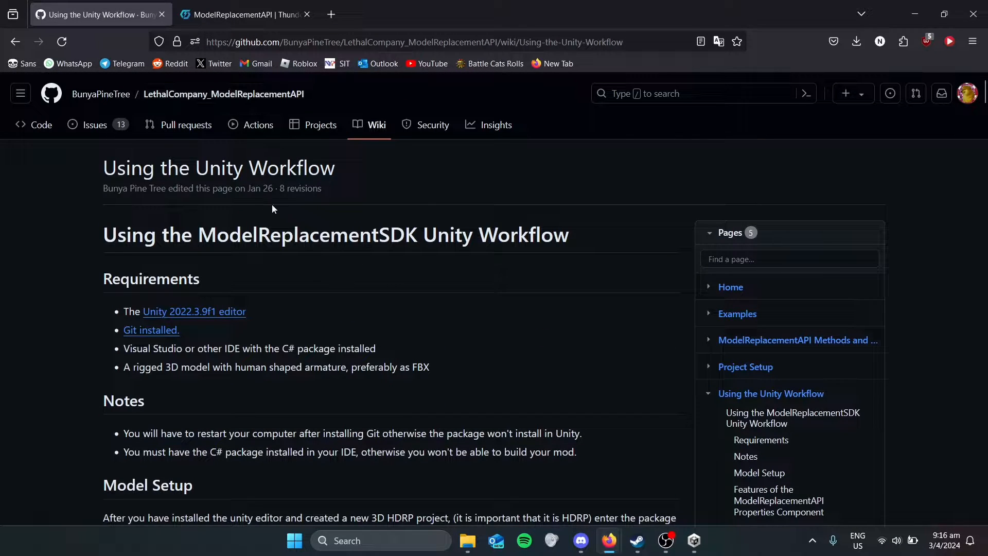
scroll(367, 226, "down", 4)
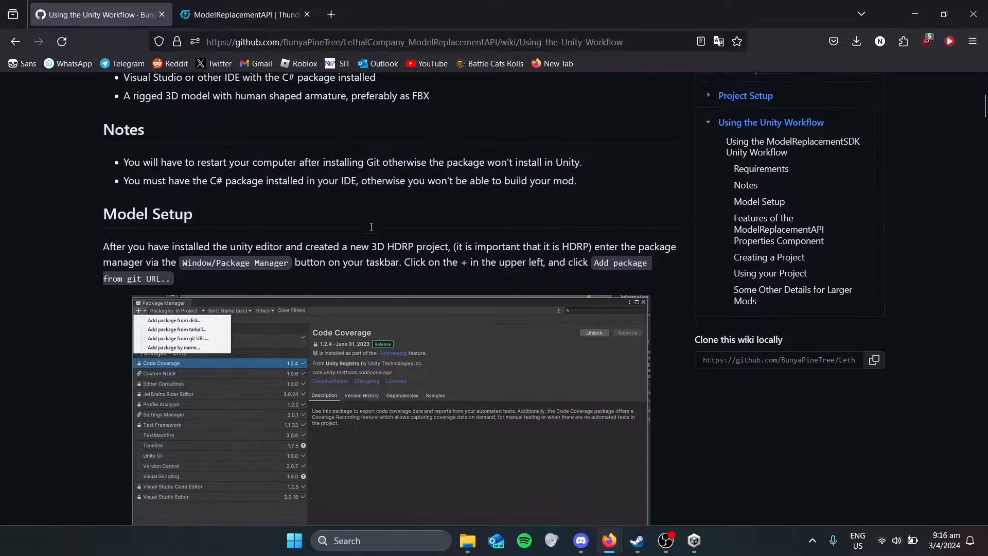
scroll(371, 227, "up", 3)
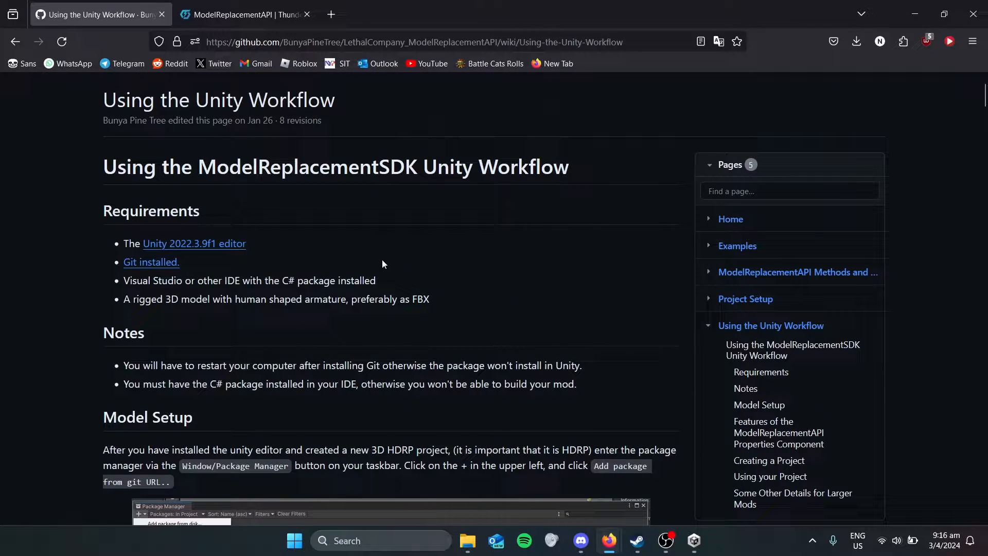
scroll(448, 263, "down", 15)
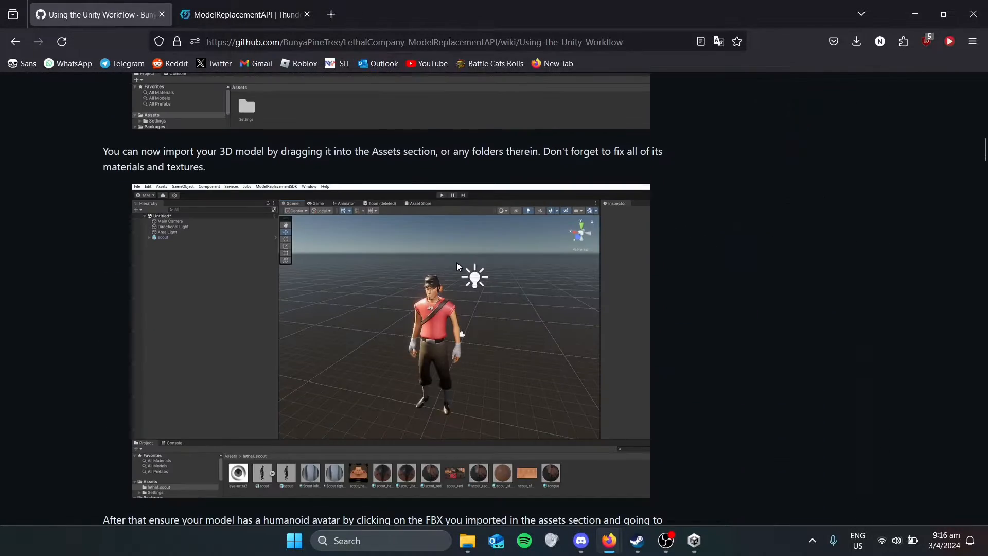
scroll(456, 262, "up", 6)
scroll(457, 266, "up", 10)
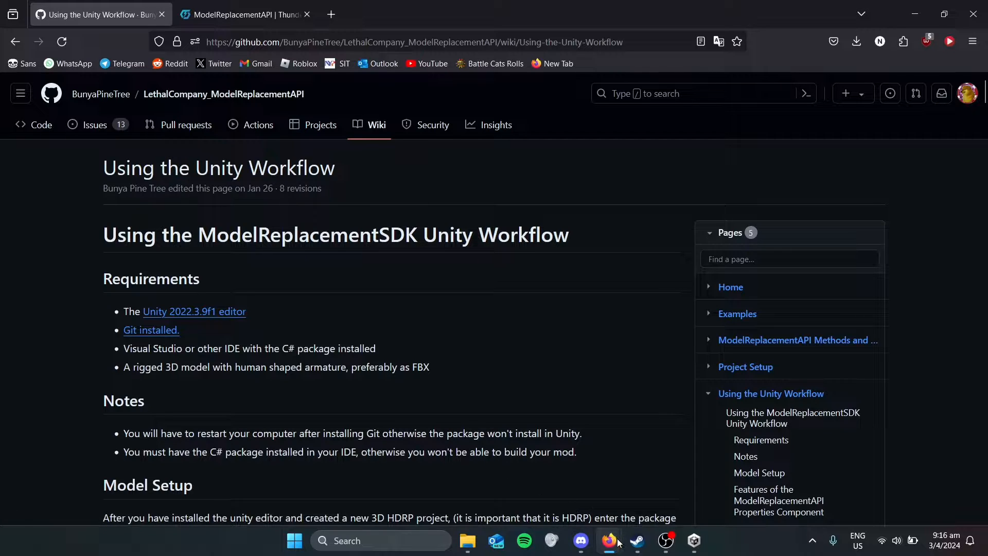
Check the download pages for the required tools: Unity 2022.3.9, Git and Visual Studio
mouse_move(619, 543)
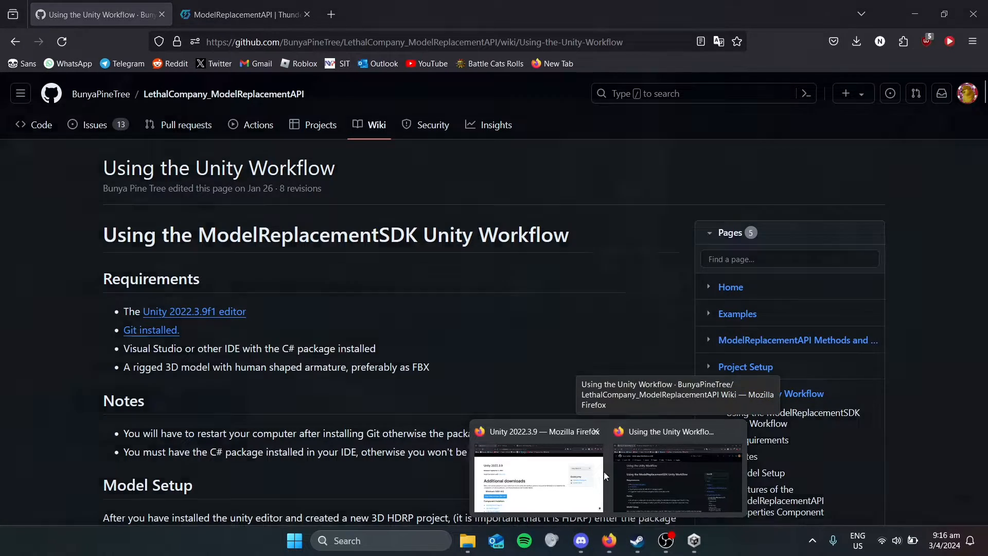
left_click(579, 479)
scroll(127, 187, "up", 2)
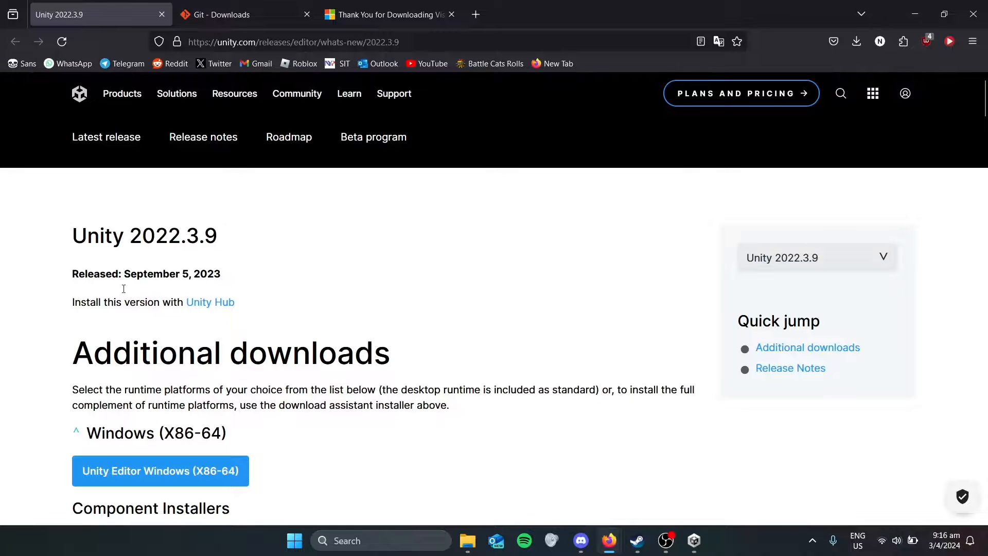
scroll(281, 289, "down", 4)
left_click(268, 15)
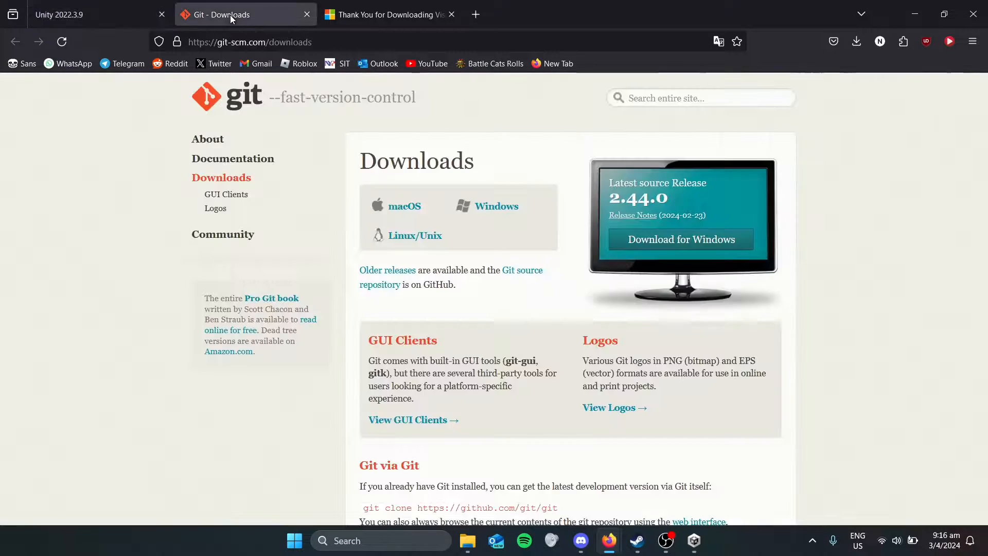
left_click(384, 14)
scroll(331, 221, "down", 4)
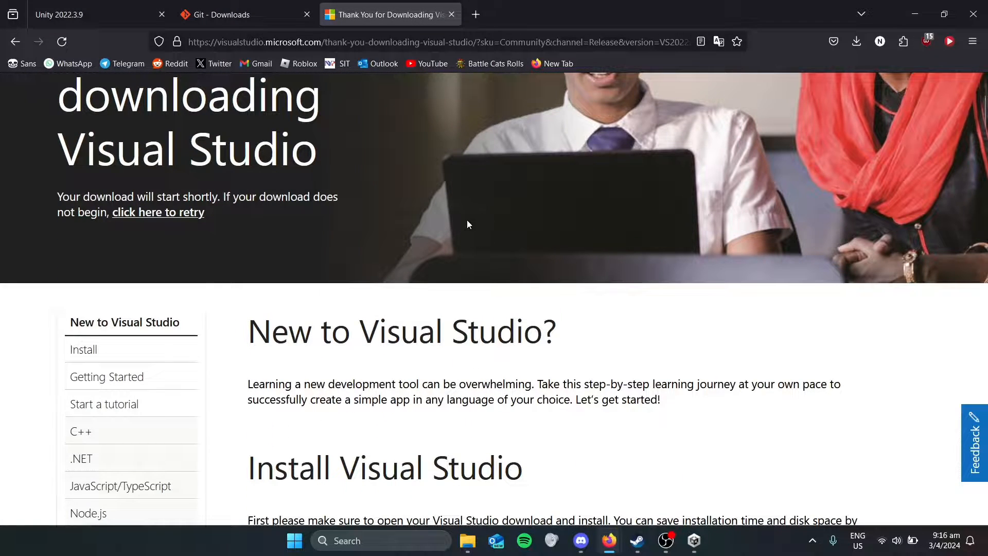
scroll(471, 223, "up", 3)
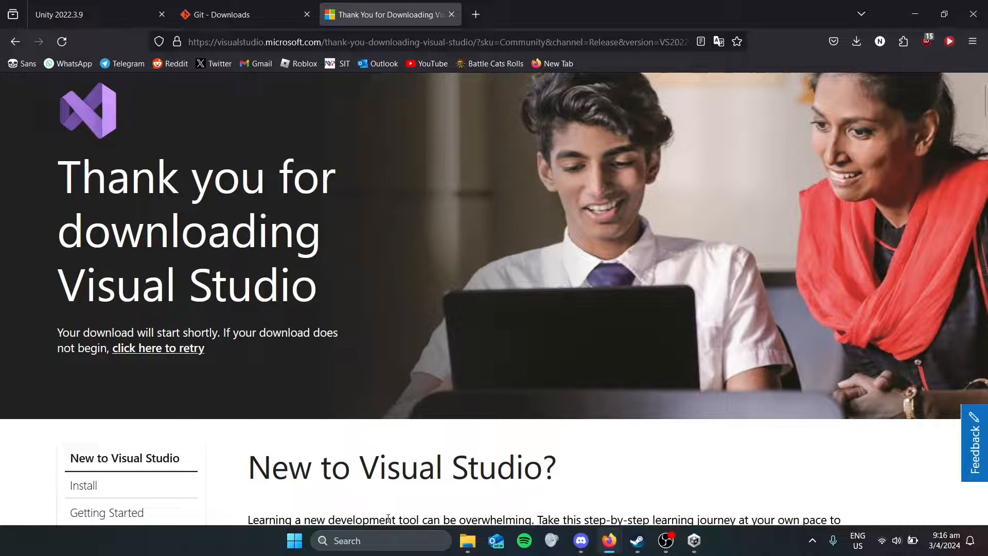
scroll(419, 403, "up", 1)
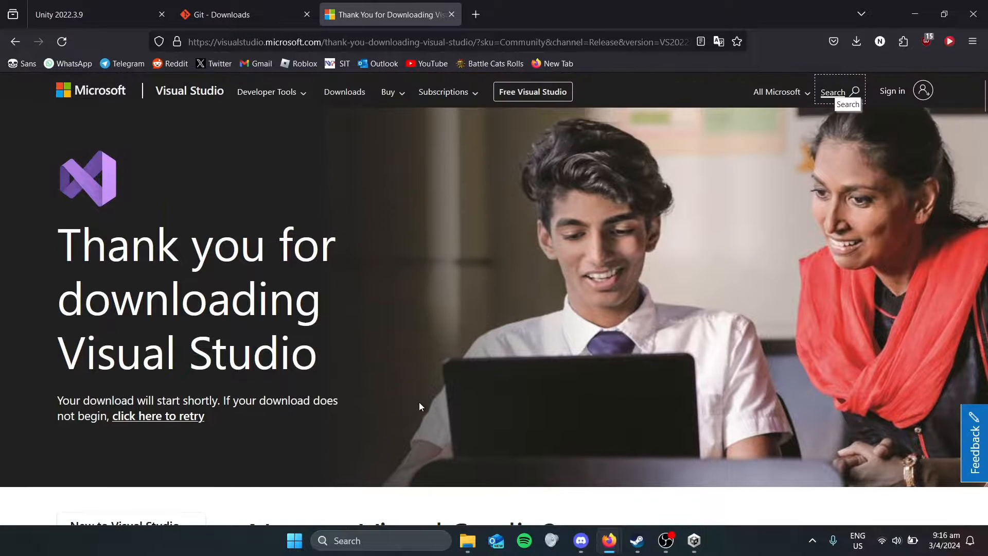
scroll(419, 402, "down", 5)
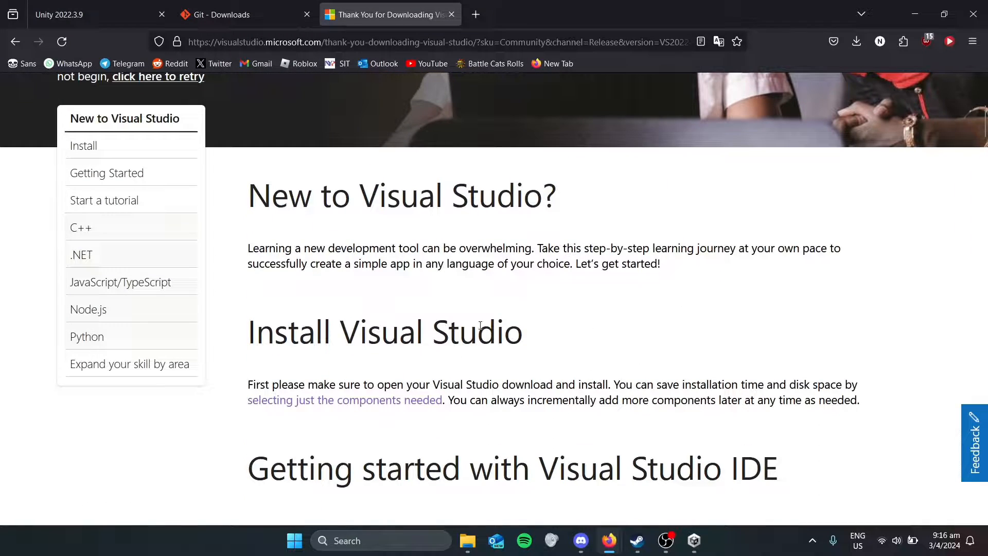
Review the installed workloads of Visual Studio Community 2022 in Visual Studio Installer, then close it without changes
left_click(406, 540)
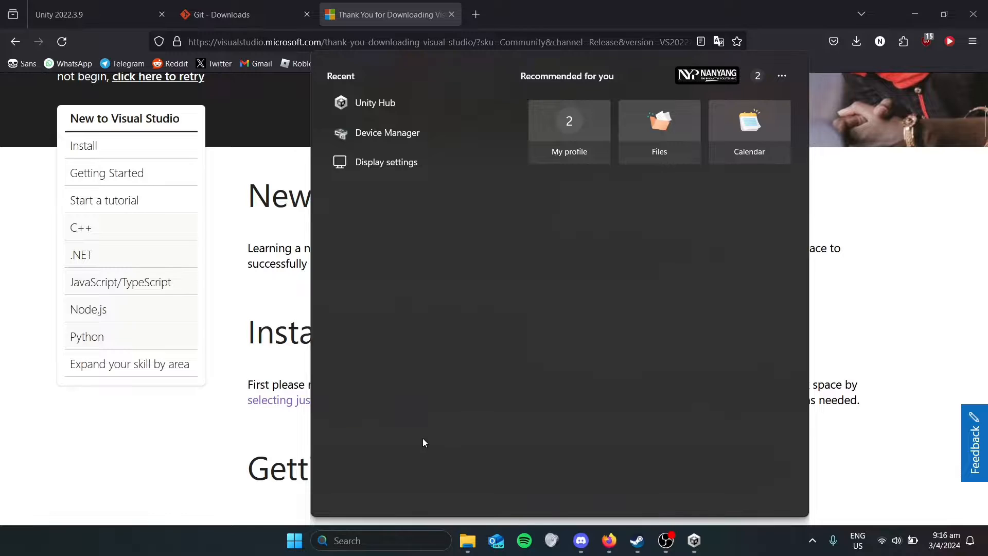
type("visu")
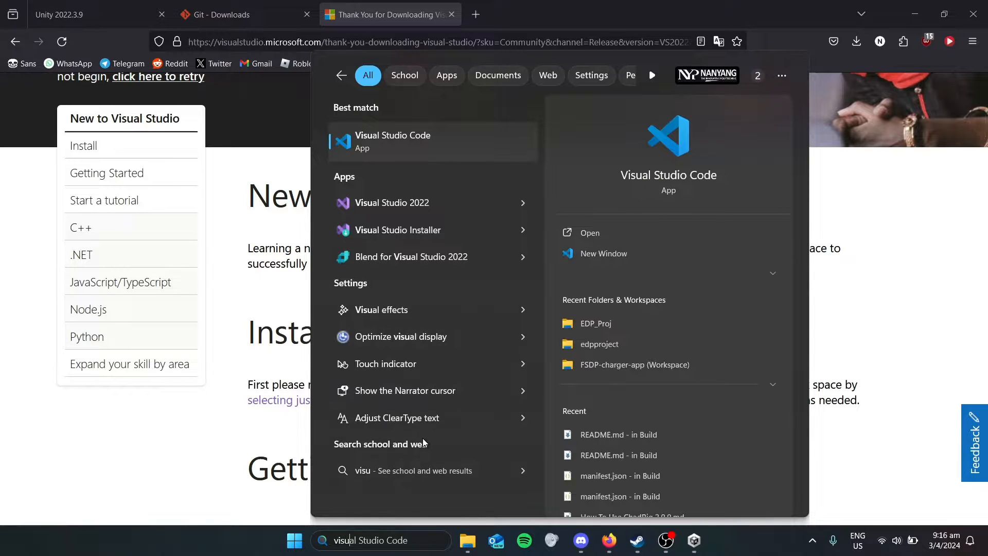
left_click(456, 231)
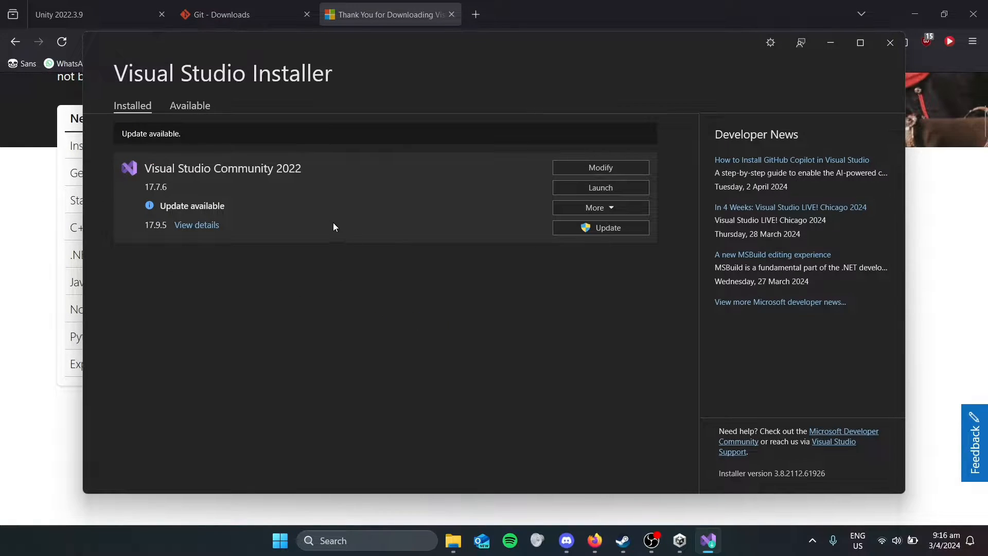
left_click(593, 170)
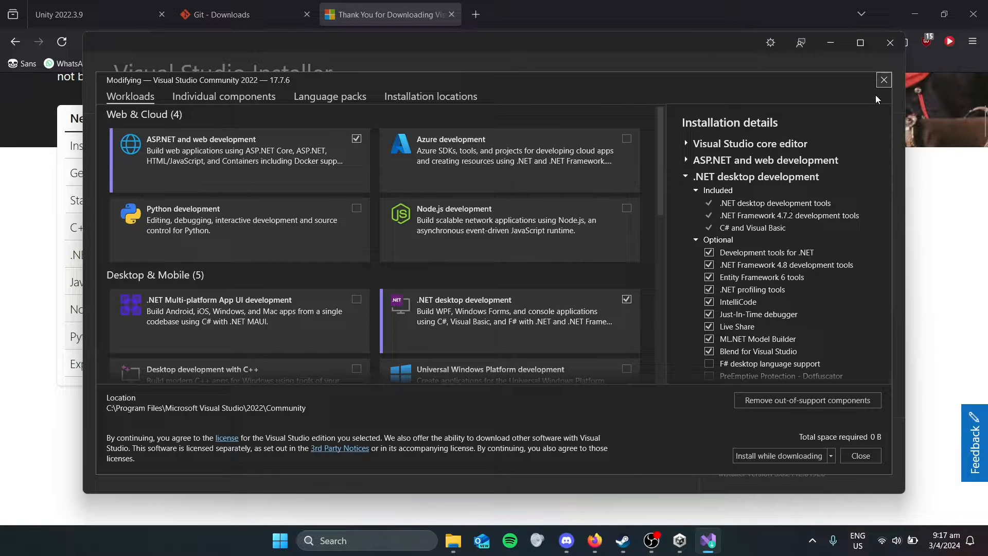
left_click(884, 80)
left_click(888, 42)
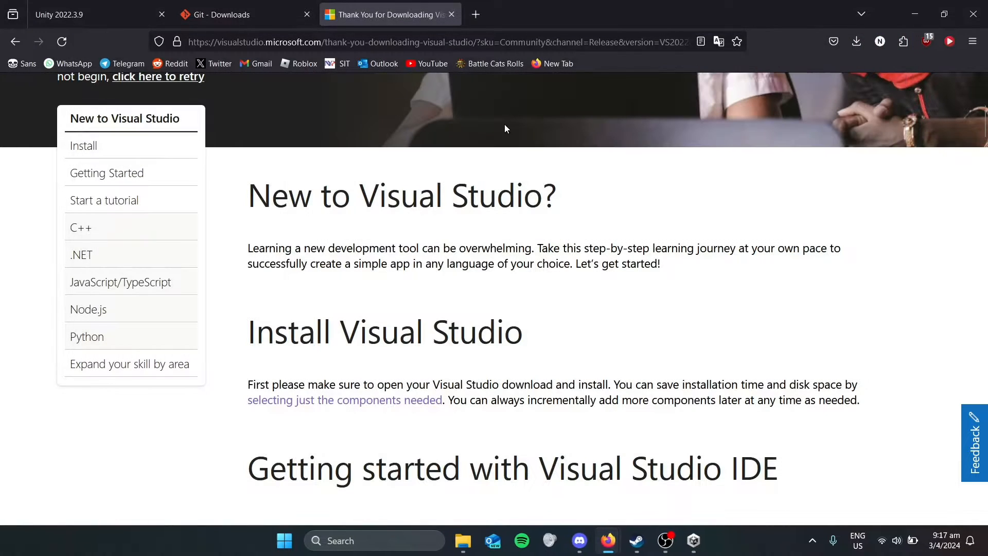
Inspect the FBX model and texture files in the mebius folder under Downloads in File Explorer
left_click(117, 10)
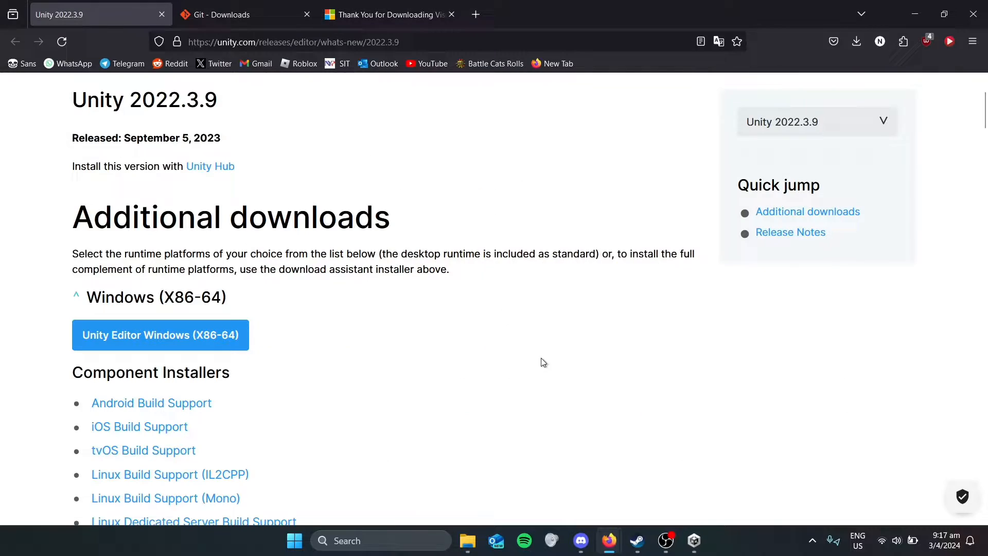
left_click(469, 526)
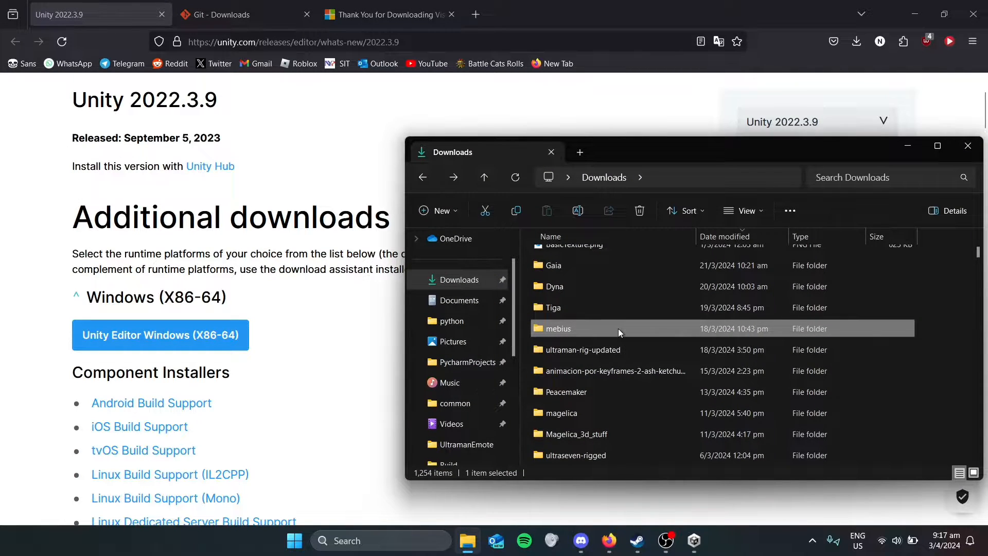
double_click(619, 328)
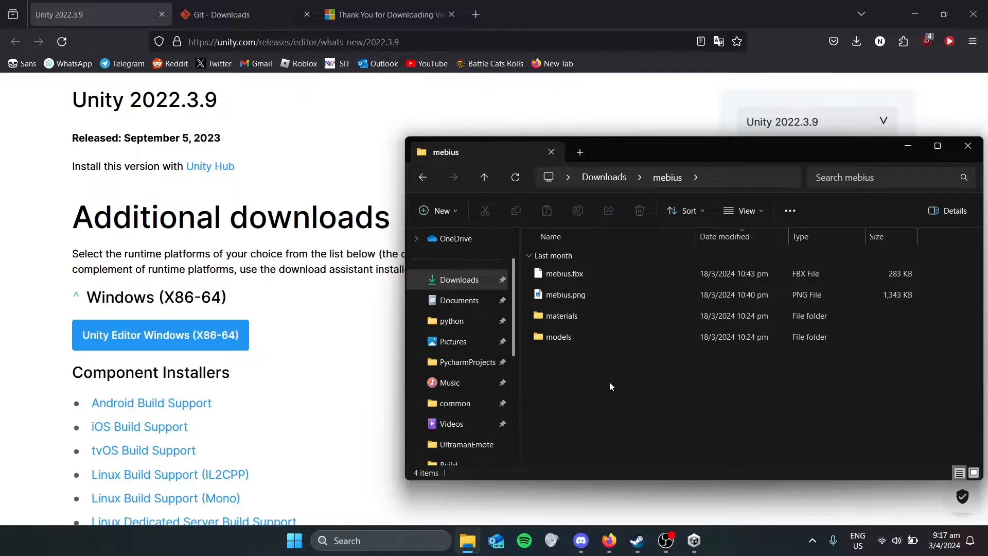
left_click(907, 146)
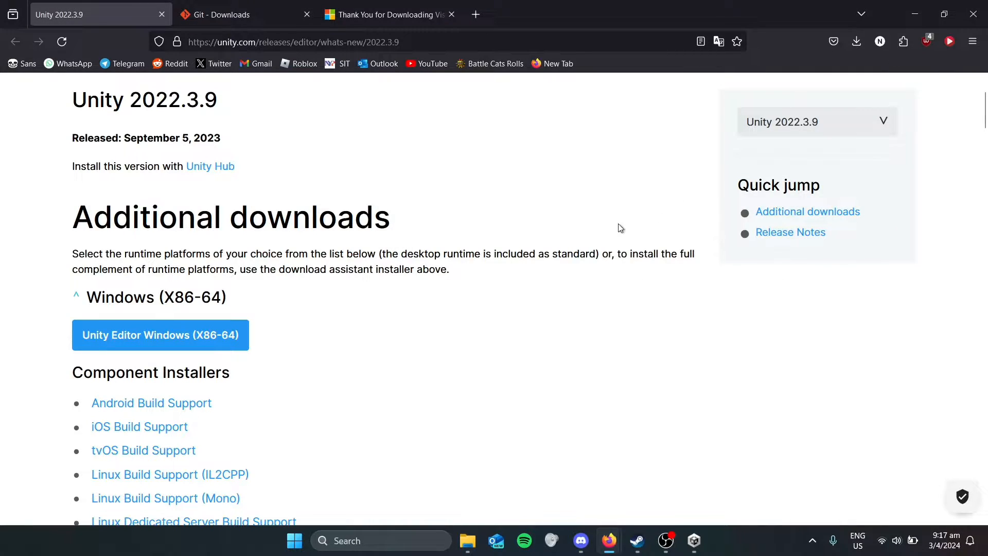
In Unity Hub, create a new project named TestModel from the 3D (HDRP) core template
left_click(693, 540)
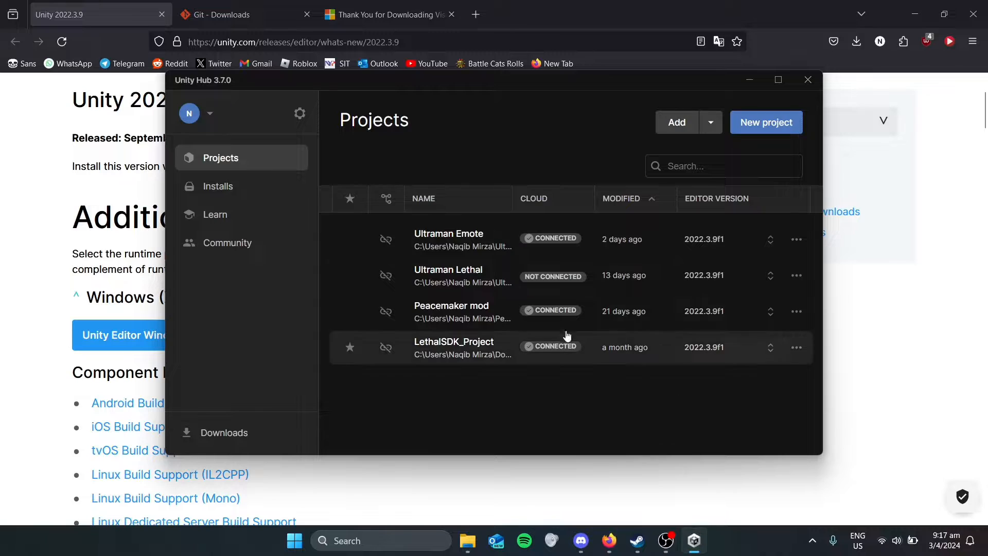
left_click(774, 125)
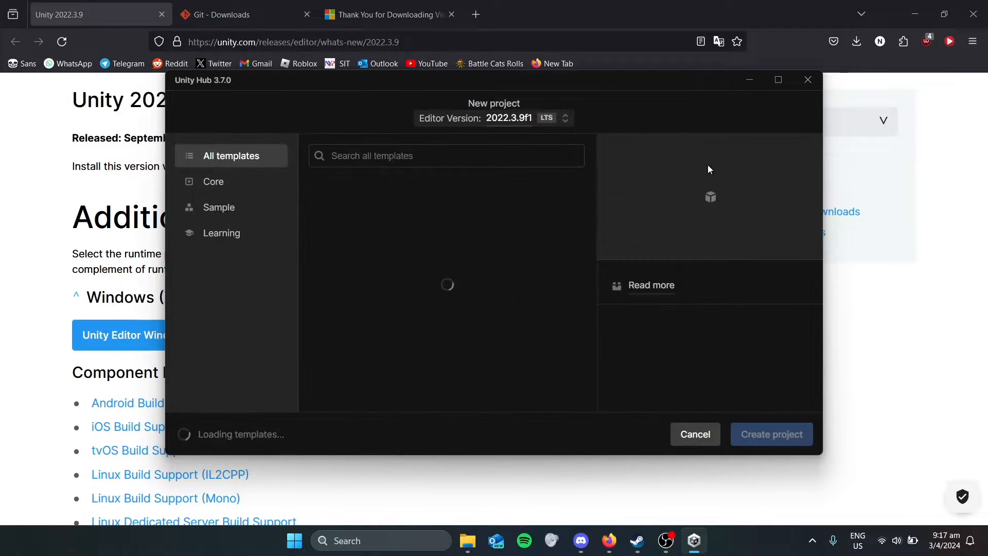
scroll(523, 223, "down", 1)
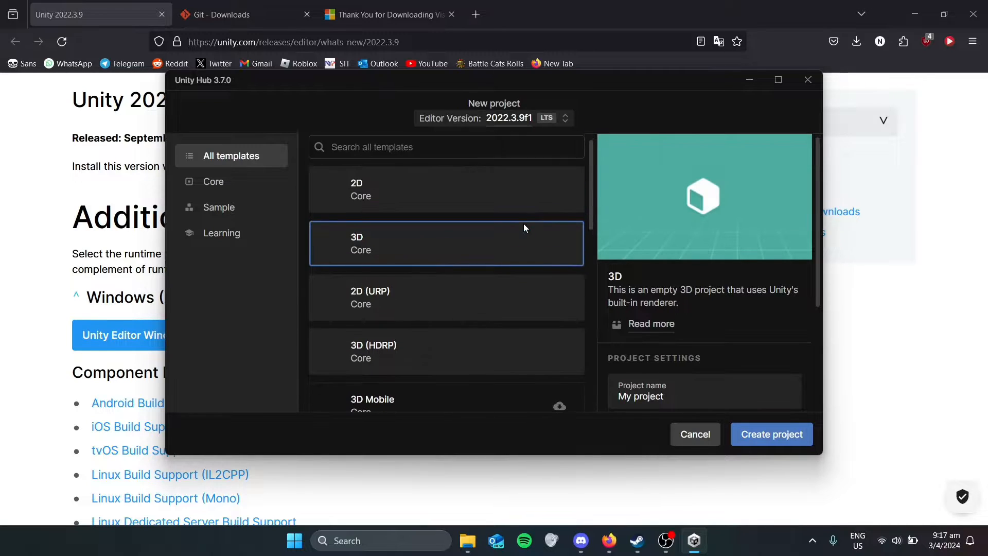
scroll(506, 301, "down", 1)
left_click(435, 239)
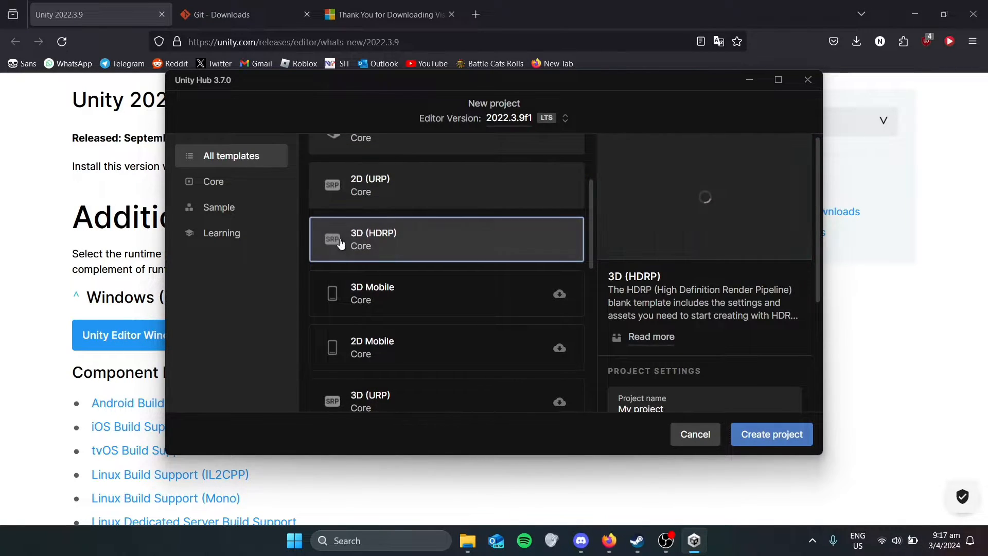
scroll(727, 297, "down", 4)
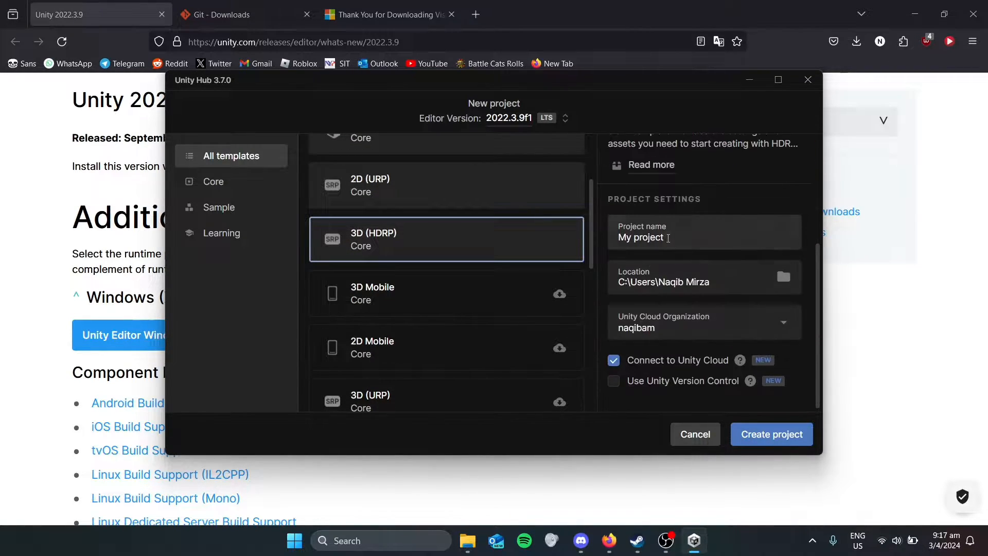
left_click_drag(668, 237, 531, 237)
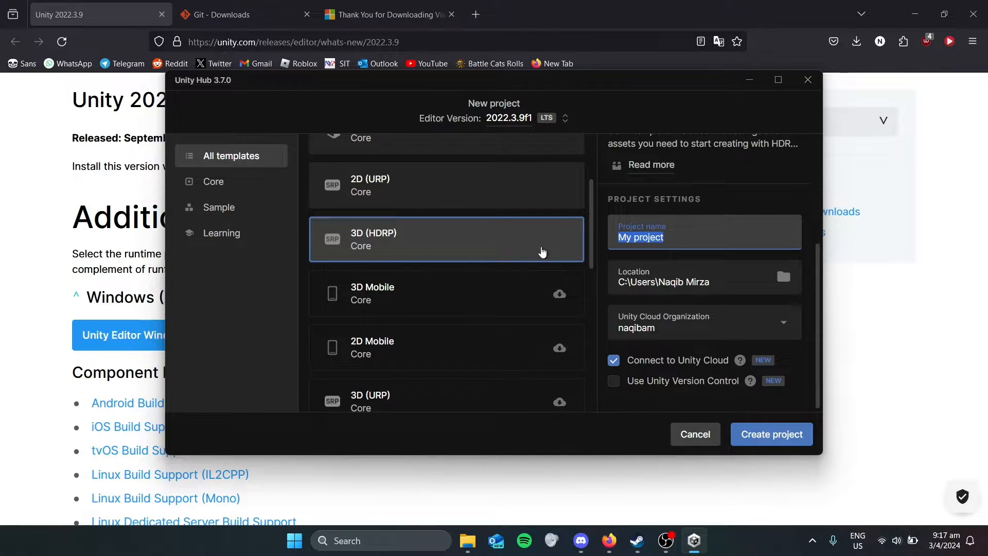
type("TestModel")
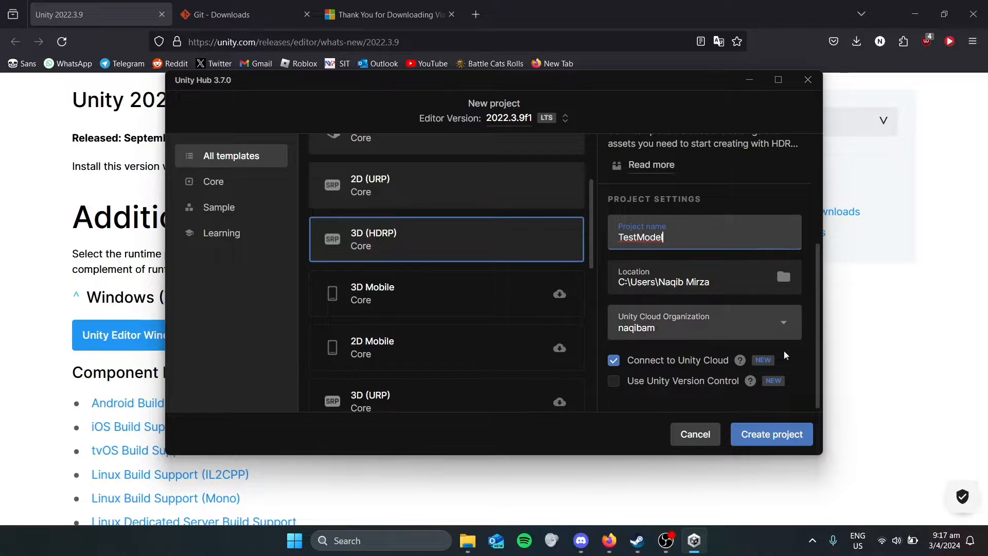
left_click(778, 436)
scroll(694, 298, "up", 1)
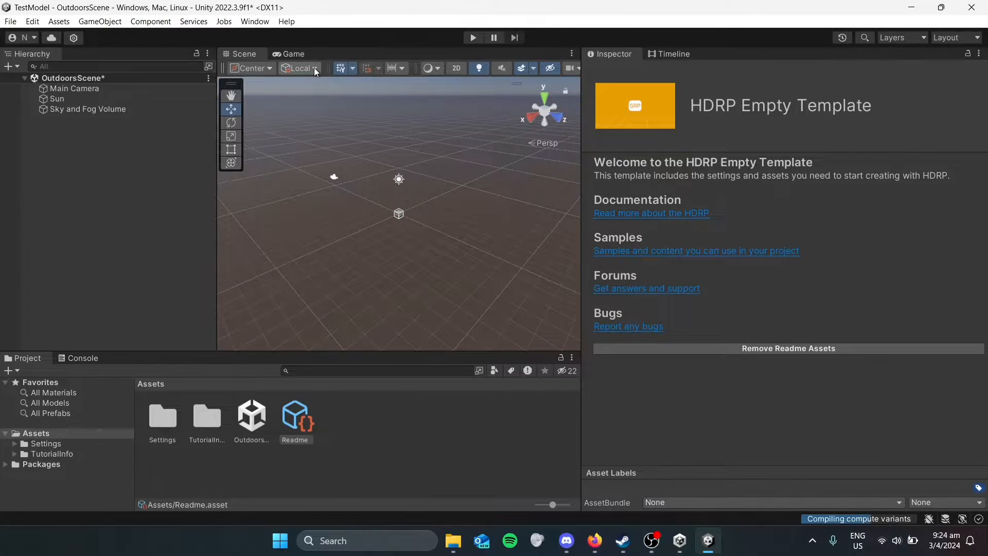
Open the Package Manager, switch to Firefox and copy the ModelReplacementSDK git URL from the Using the Unity Workflow wiki page
left_click(255, 22)
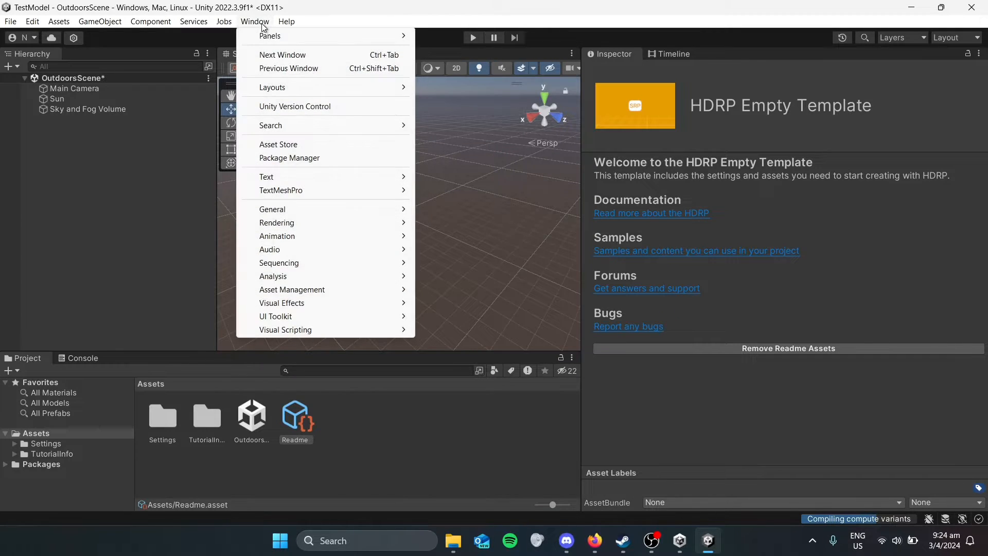
left_click(315, 158)
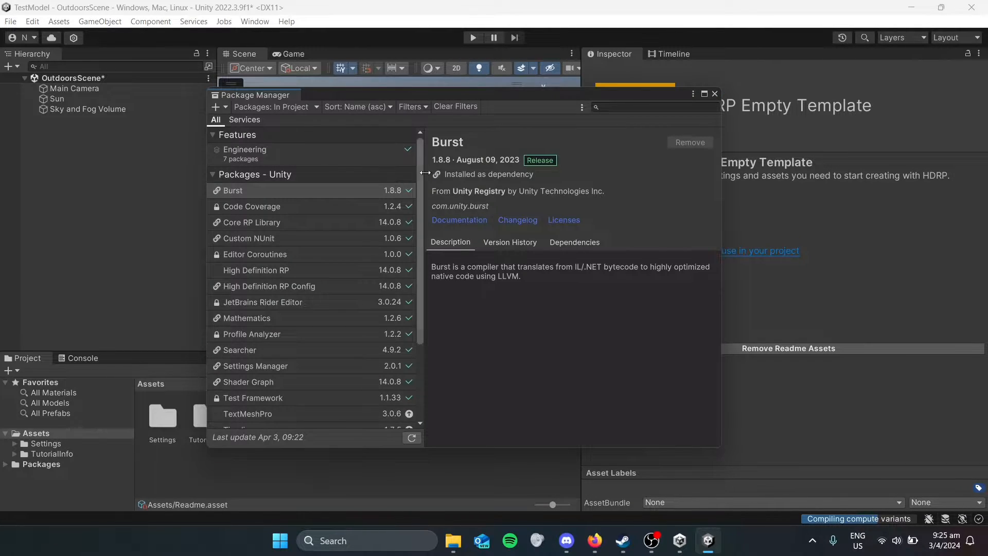
mouse_move(594, 540)
mouse_move(565, 477)
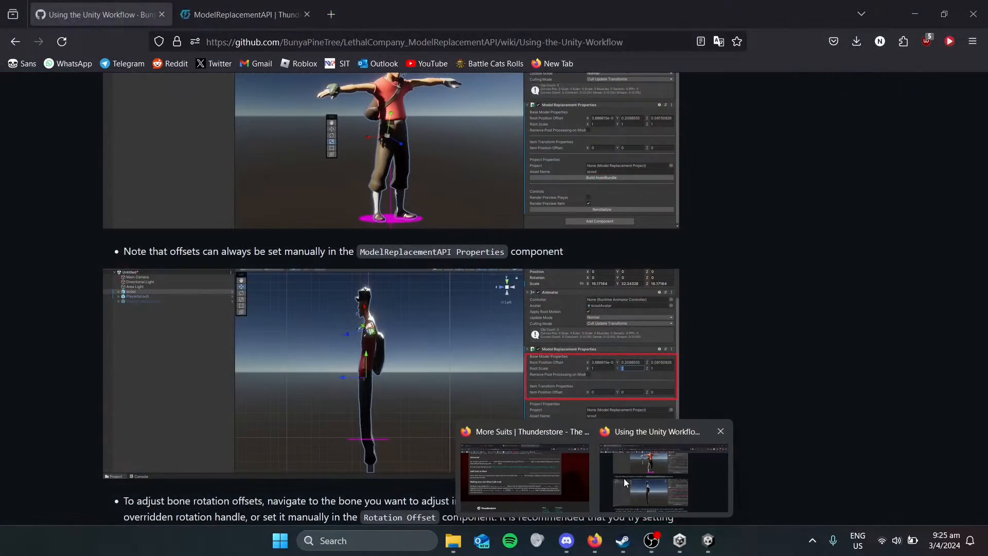
left_click(624, 477)
scroll(463, 304, "up", 15)
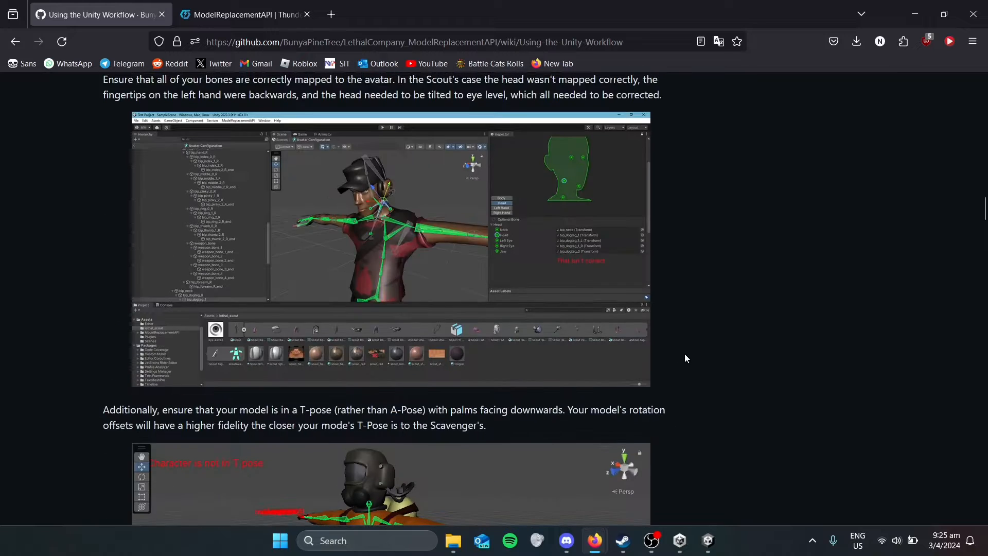
scroll(684, 354, "up", 15)
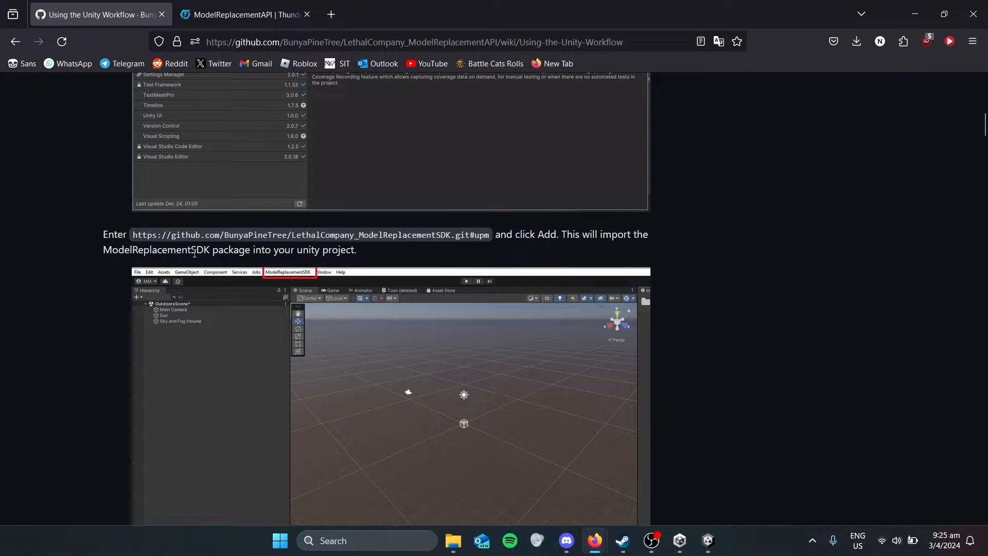
left_click_drag(133, 235, 495, 234)
key("ctrl+c")
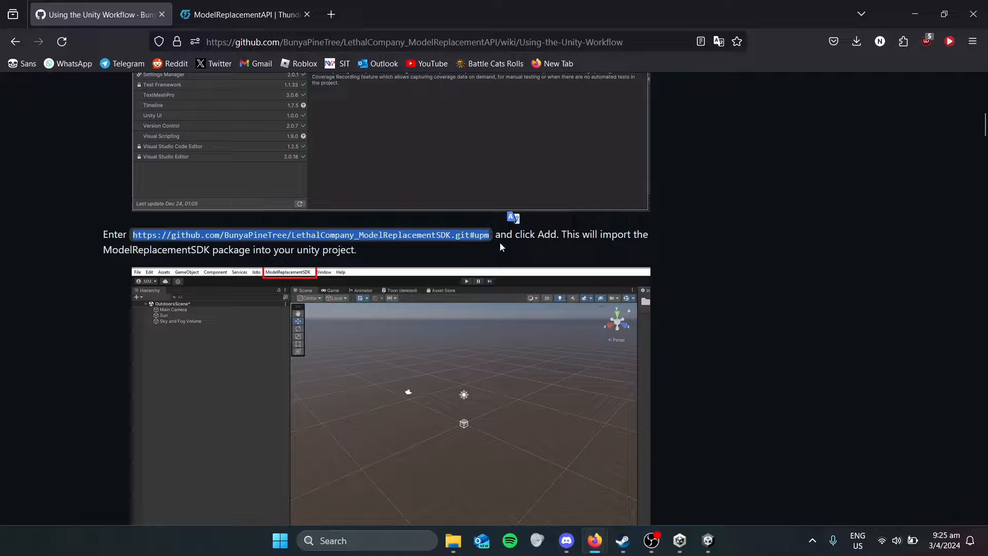
left_click(708, 540)
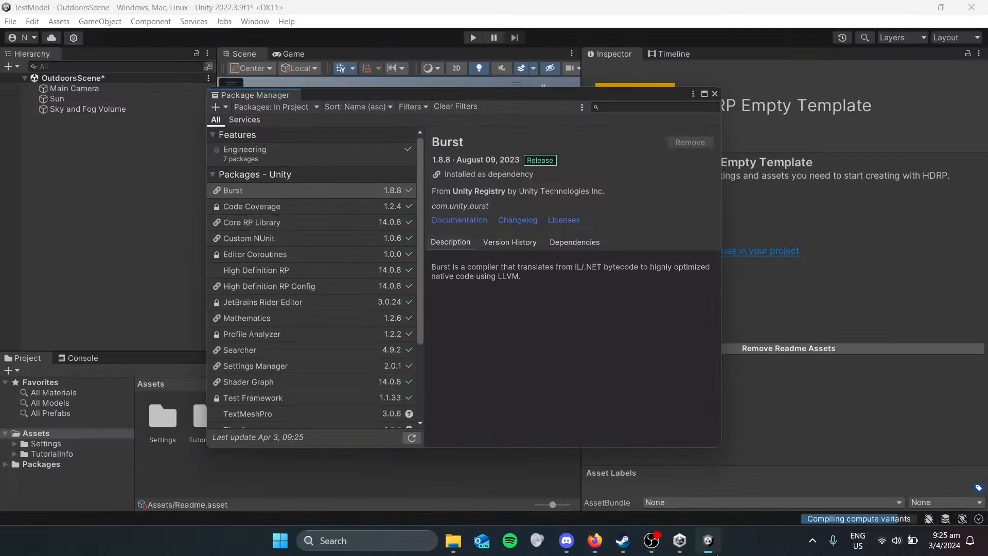
left_click(217, 106)
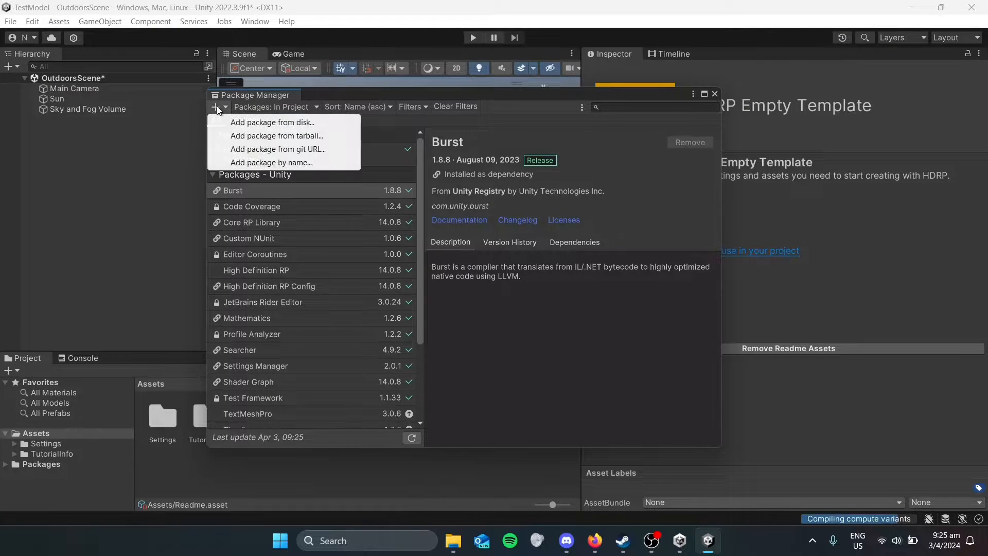
left_click(285, 147)
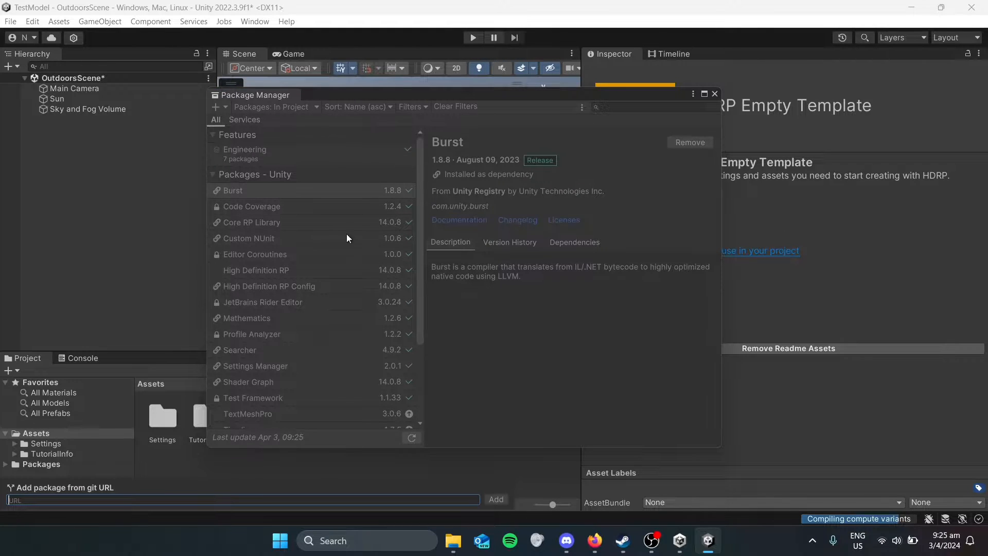
key("ctrl+v")
key("Return")
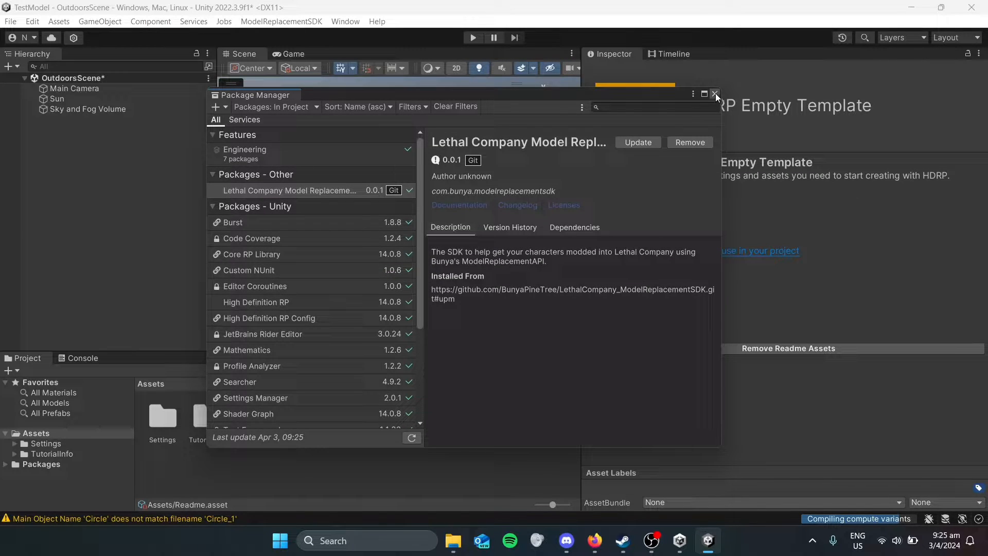
left_click(715, 94)
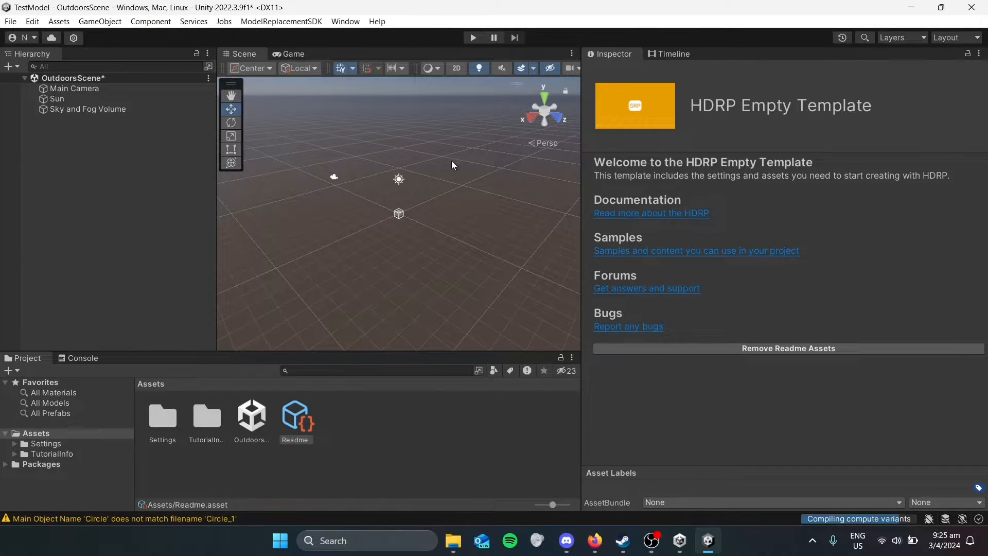
Delete the Sky and Fog Volume, Sun and Main Camera objects from OutdoorsScene
left_click(99, 112)
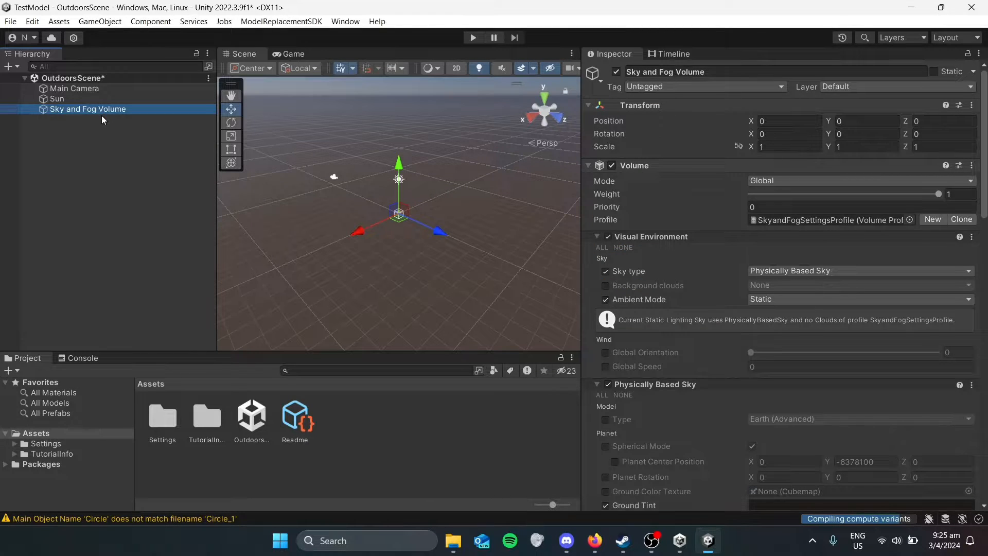
key("Delete")
left_click(92, 99)
key("Delete")
left_click(94, 89)
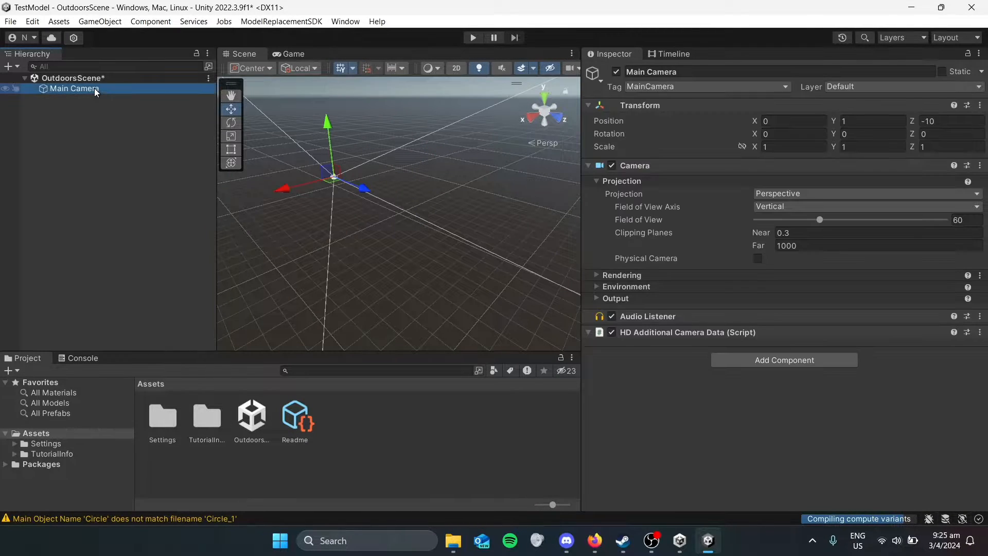
key("Delete")
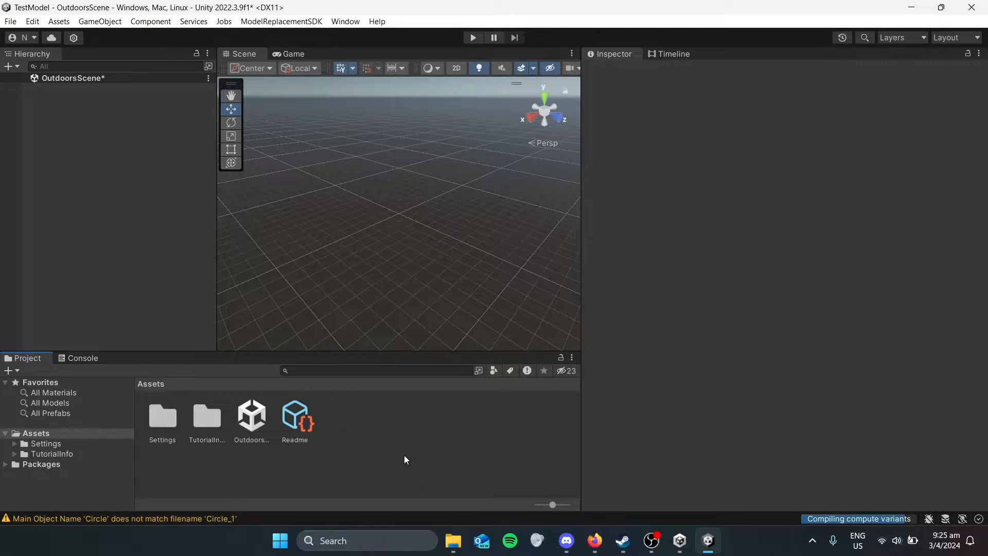
Import the mebius folder from Downloads into the project's Assets and open the imported folder
left_click(453, 540)
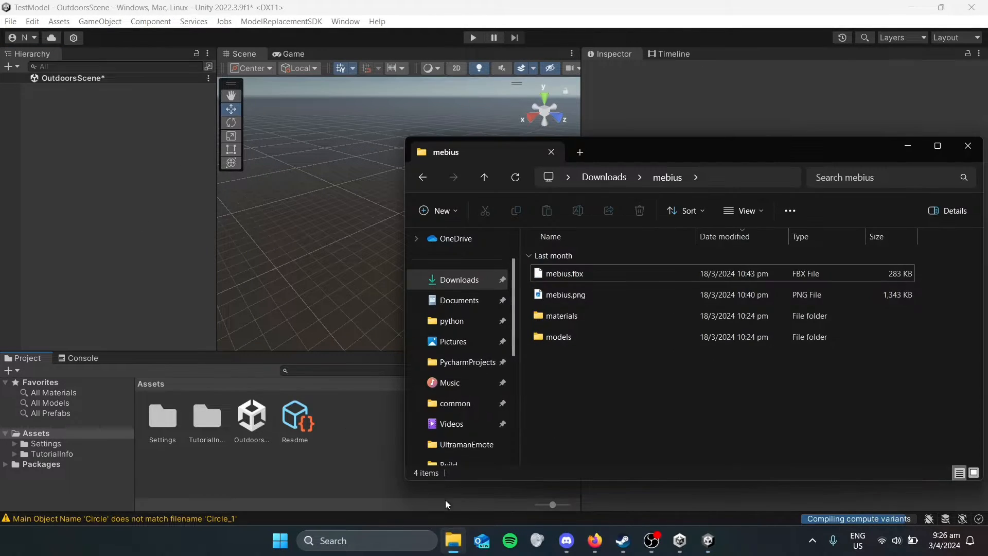
left_click(621, 181)
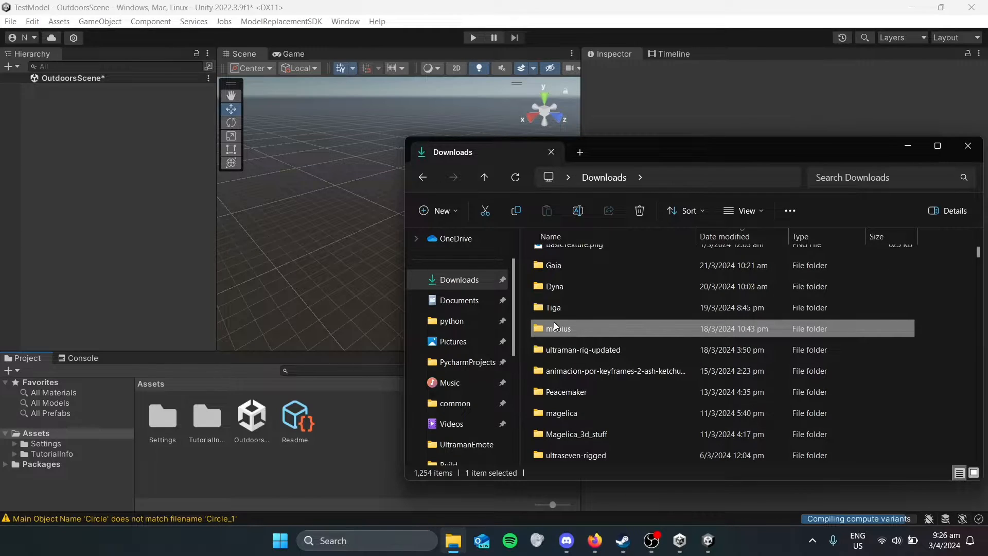
left_click_drag(561, 326, 356, 420)
left_click(293, 275)
double_click(162, 424)
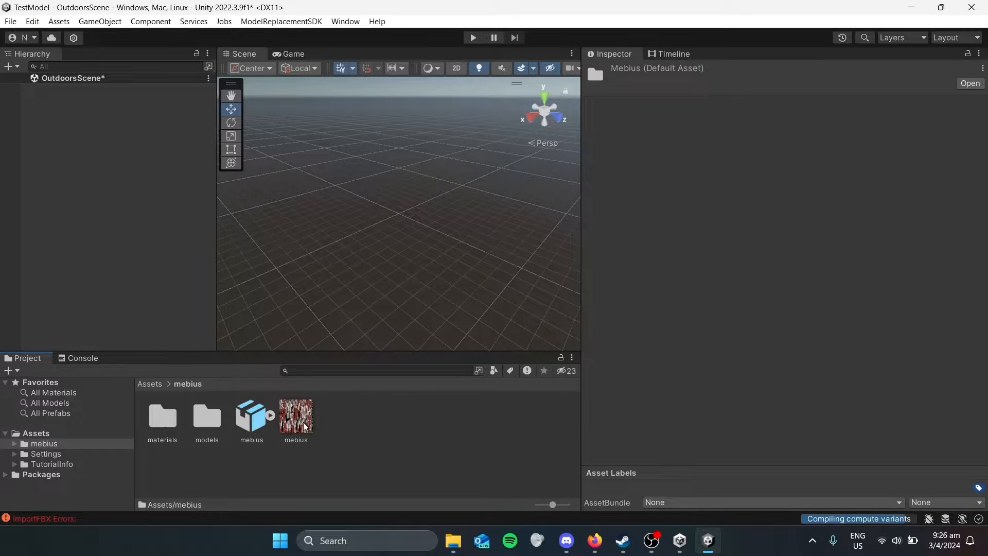
Place the mebius model in the scene and view it from the front
left_click_drag(255, 419, 360, 230)
double_click(76, 88)
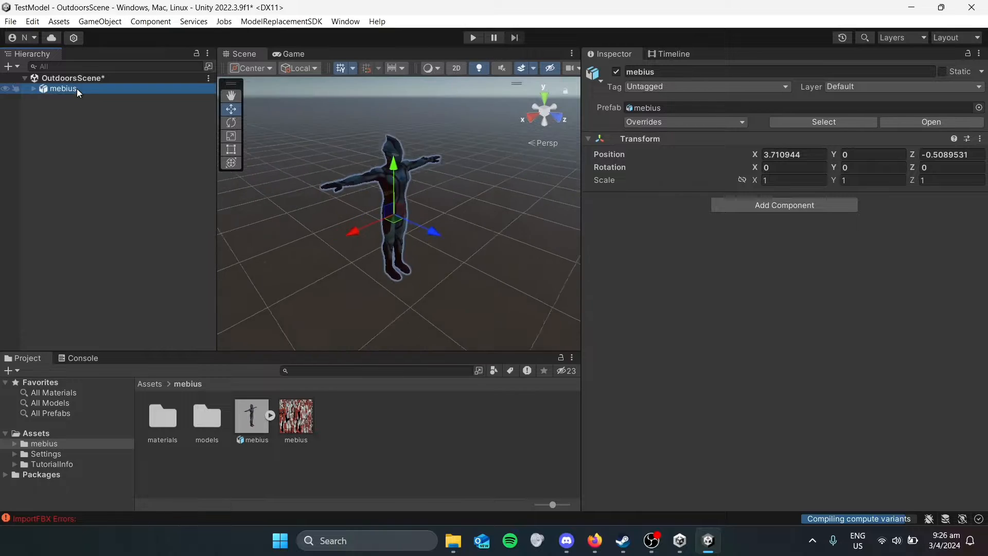
left_click(493, 164)
middle_click_drag(475, 208, 435, 210)
right_click_drag(464, 216, 302, 182)
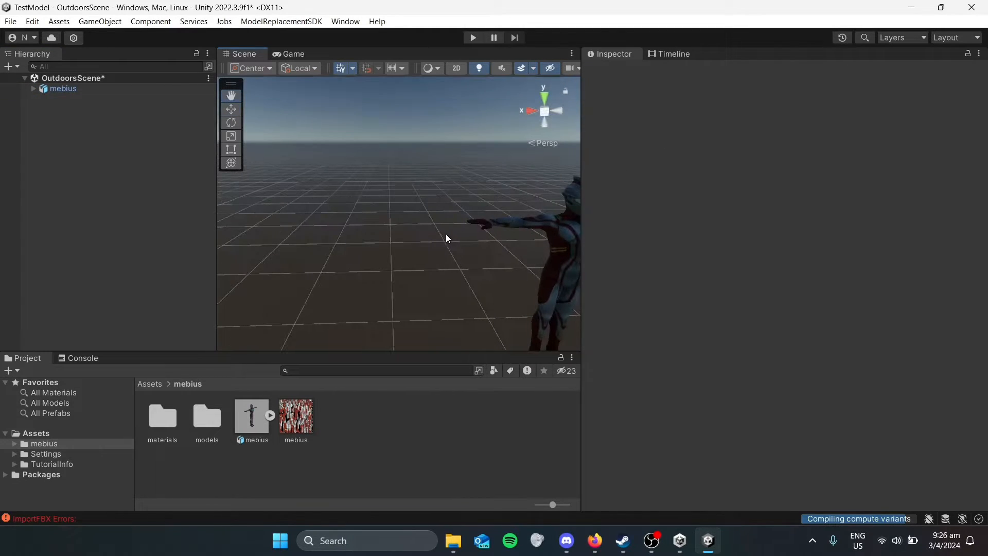
middle_click_drag(474, 241, 345, 198)
right_click_drag(352, 213, 384, 209)
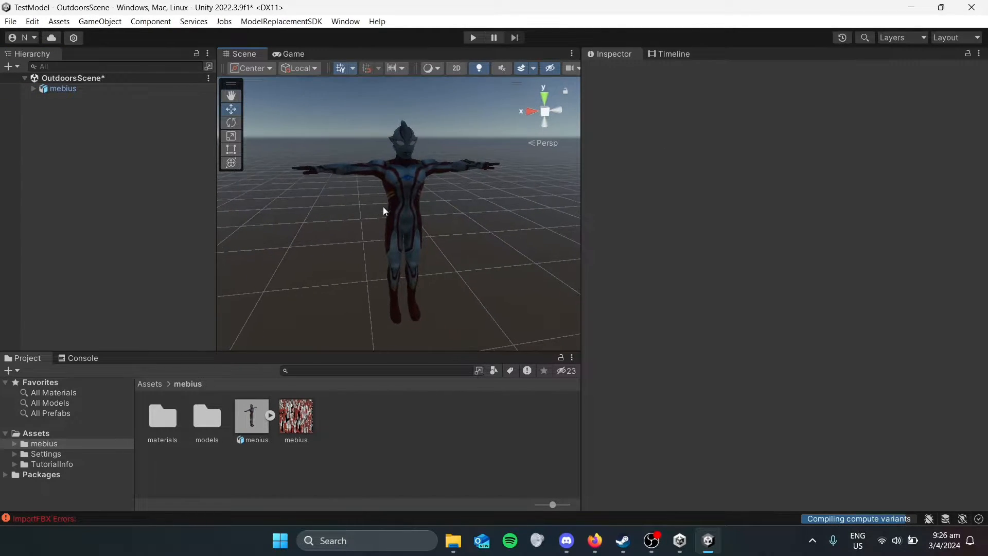
left_click(90, 90)
mouse_move(302, 418)
left_mouse_down()
mouse_move(203, 275)
mouse_move(101, 89)
mouse_move(260, 262)
mouse_move(165, 212)
mouse_move(132, 157)
mouse_move(126, 106)
mouse_move(249, 152)
mouse_move(295, 214)
mouse_move(411, 180)
mouse_move(366, 267)
mouse_move(342, 258)
mouse_move(357, 272)
mouse_move(123, 110)
mouse_move(303, 414)
left_mouse_up()
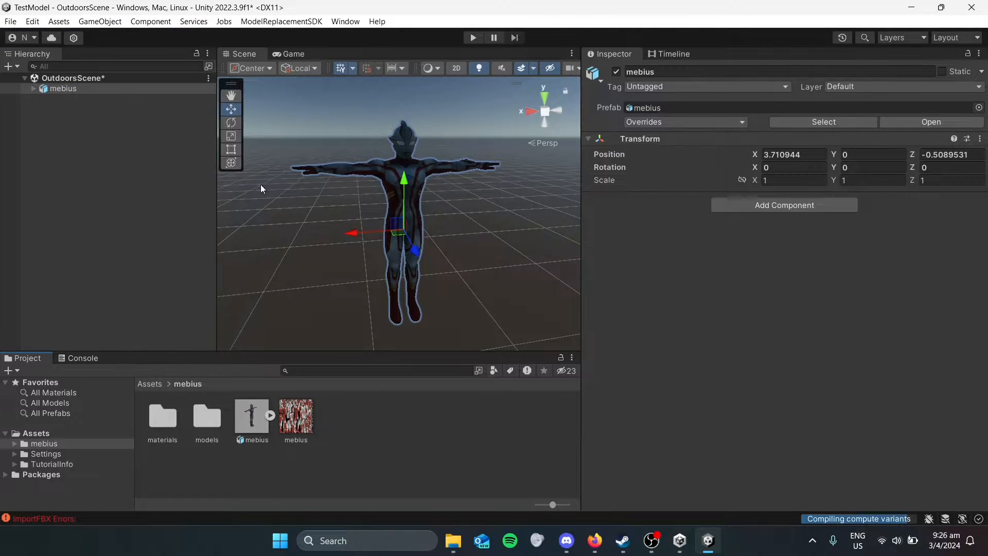
left_click(478, 230)
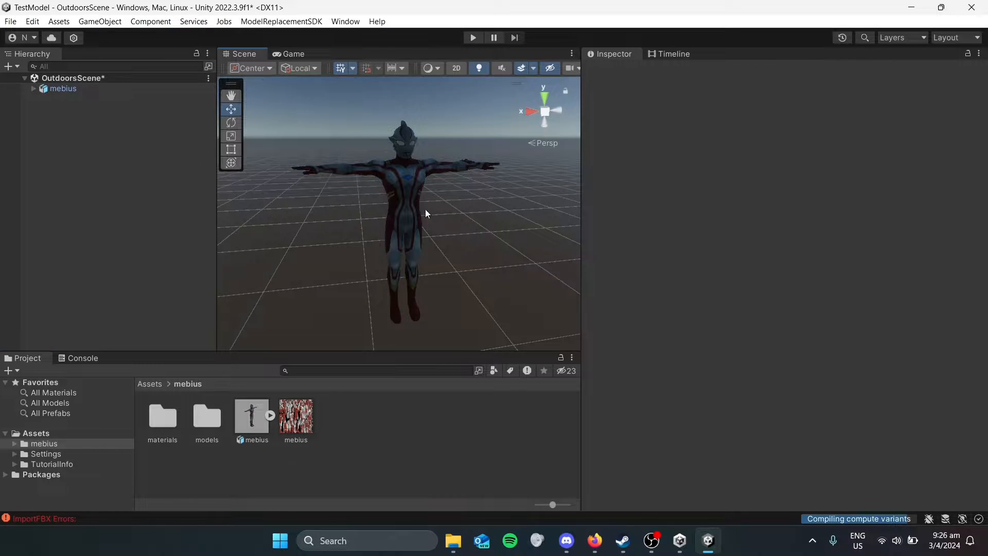
left_click(105, 89)
left_click(319, 202)
Set the mebius model asset's rig animation type to Humanoid, keeping the avatar definition Create From This Model
left_click(260, 422)
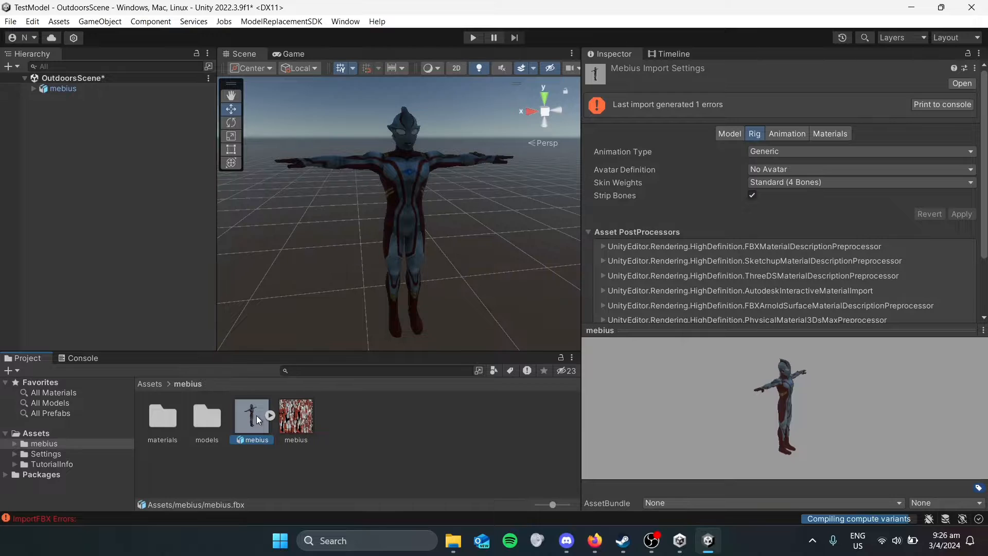
left_click(765, 149)
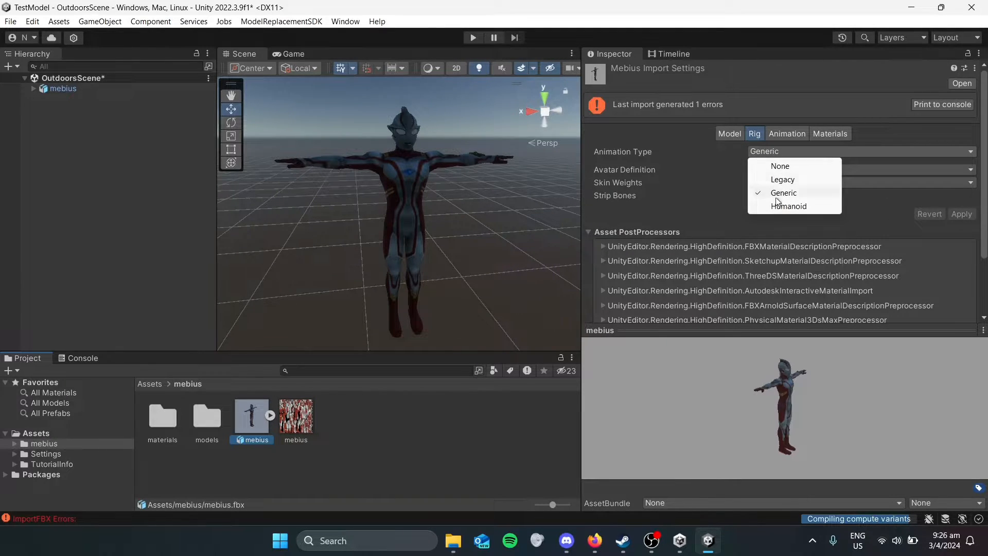
left_click(779, 206)
left_click(773, 167)
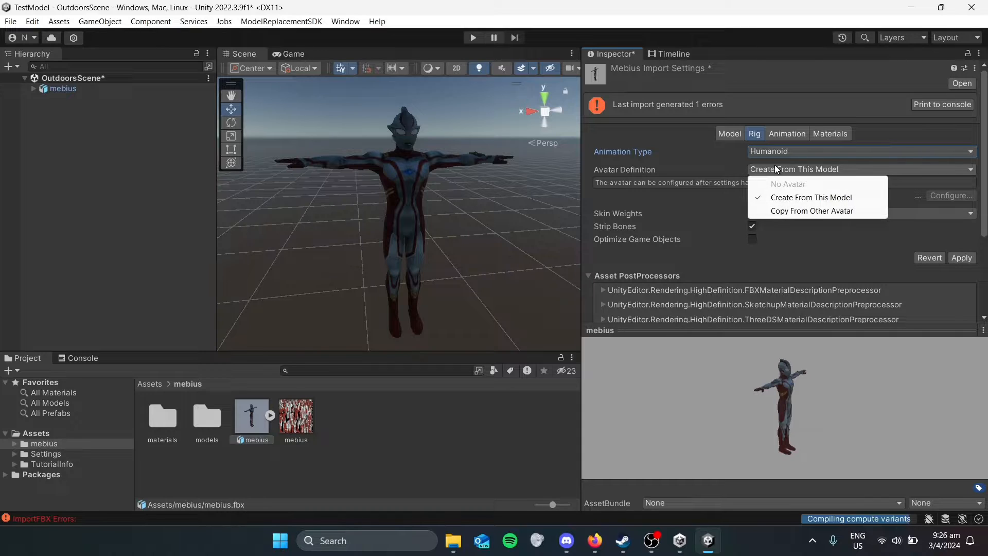
left_click(705, 186)
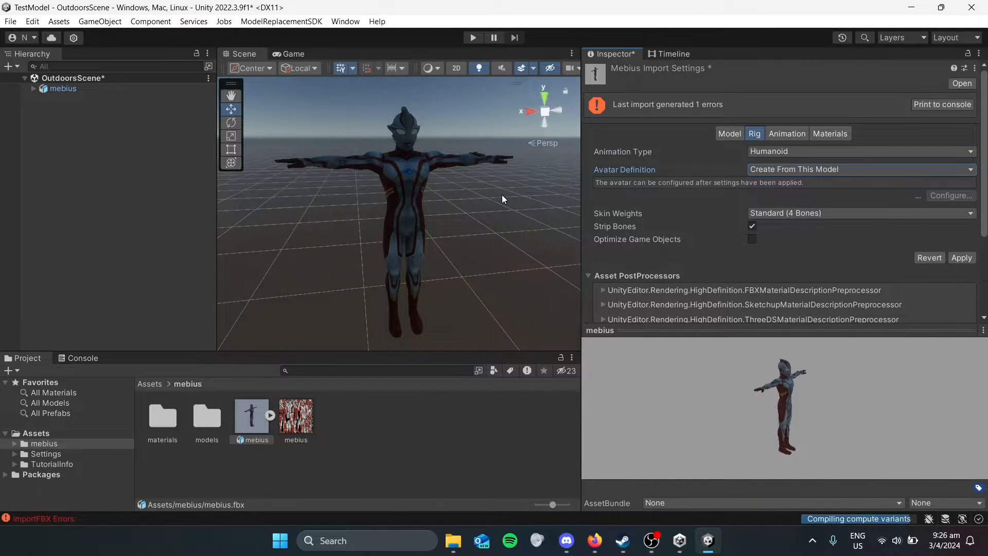
middle_click_drag(501, 194, 446, 179)
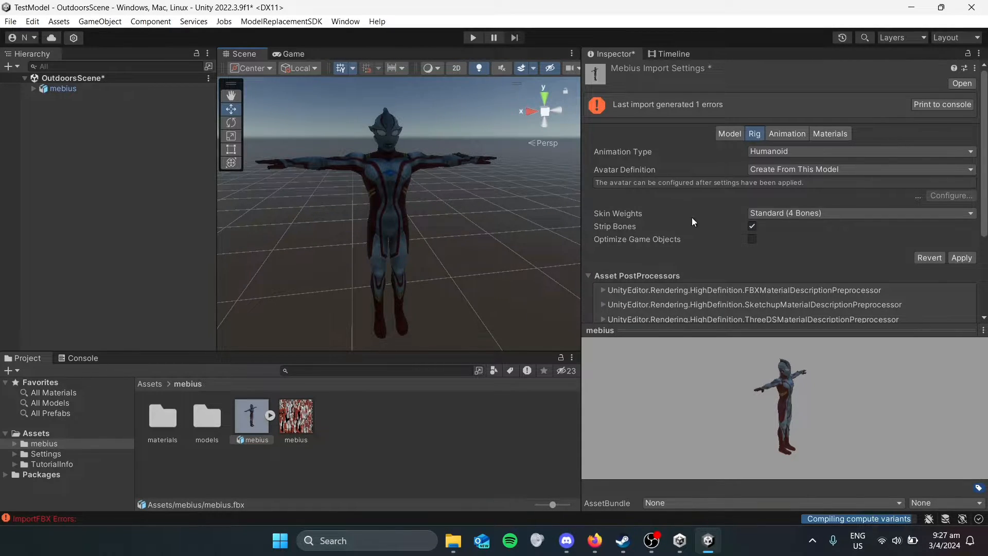
Expand the mebius object's armature in the scene hierarchy down to the bones under bip_pelvis
left_click(34, 88)
left_click(43, 108)
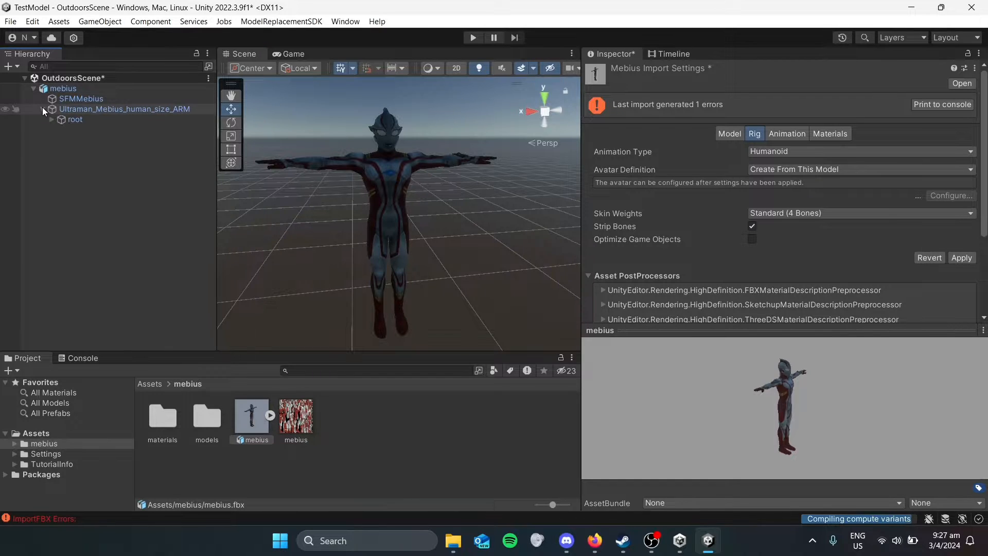
left_click(52, 119)
left_click(60, 130)
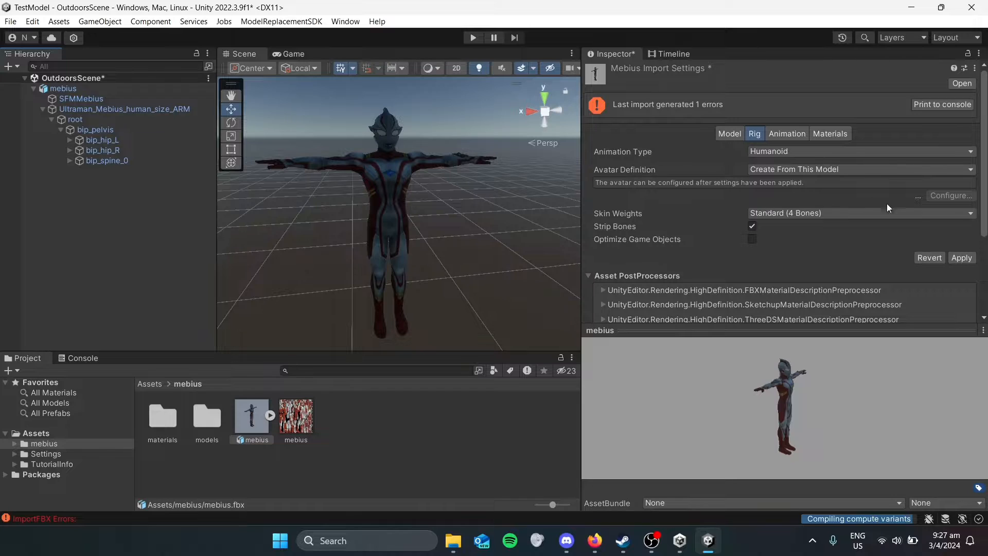
Apply the changed rig import settings to the mebius model asset
left_click(969, 261)
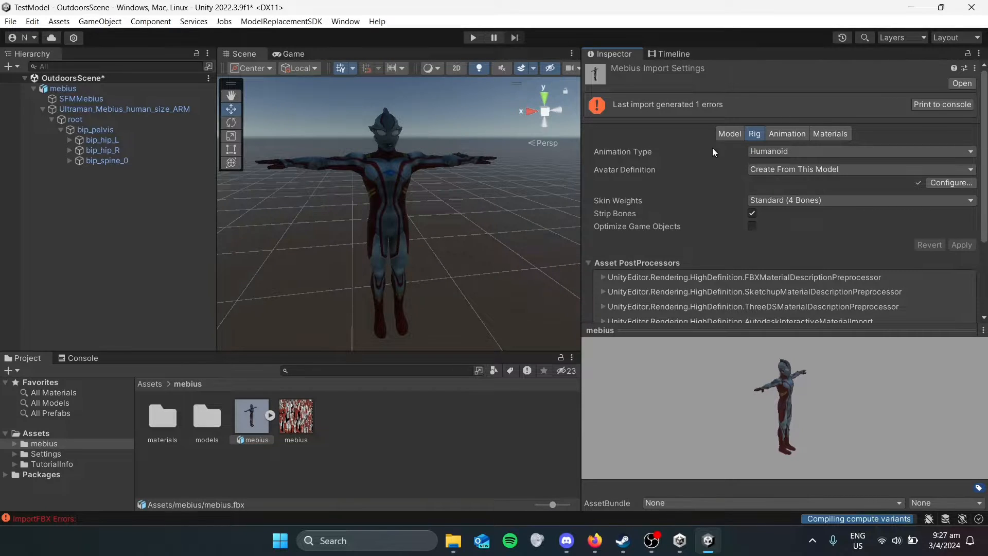
scroll(704, 167, "down", 3)
scroll(705, 166, "up", 3)
Examine the child bones of bip_spine_0, bip_hip_R and bip_hip_L and the model's T-pose, leaving the bone branches collapsed
left_click(69, 161)
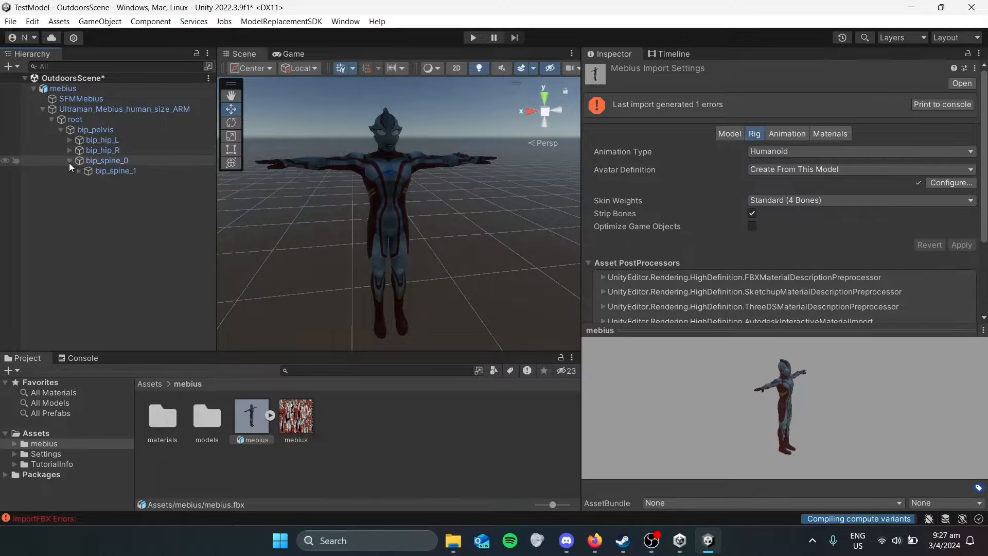
left_click(68, 151)
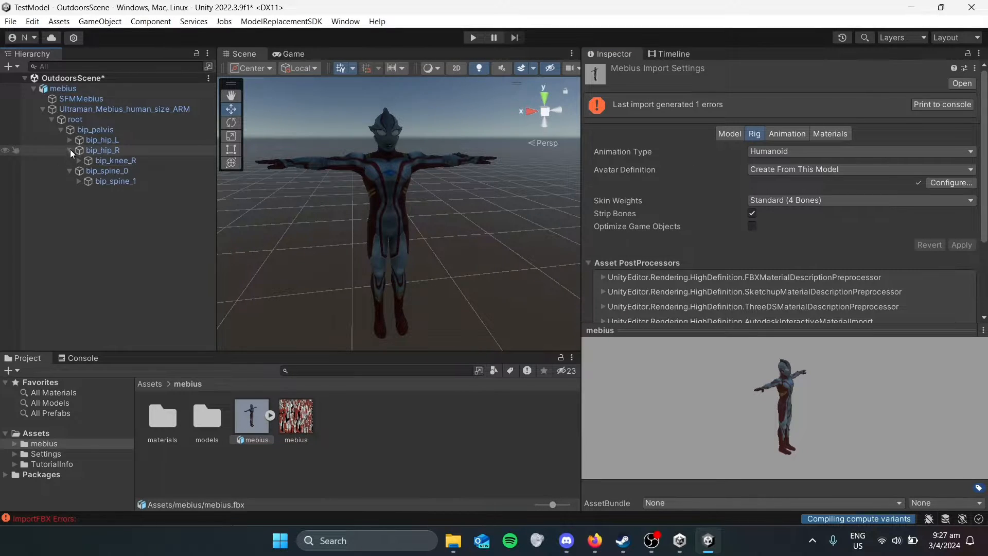
left_click(69, 140)
left_click(69, 140)
left_click(69, 151)
left_click(69, 150)
left_click(69, 151)
left_click(68, 161)
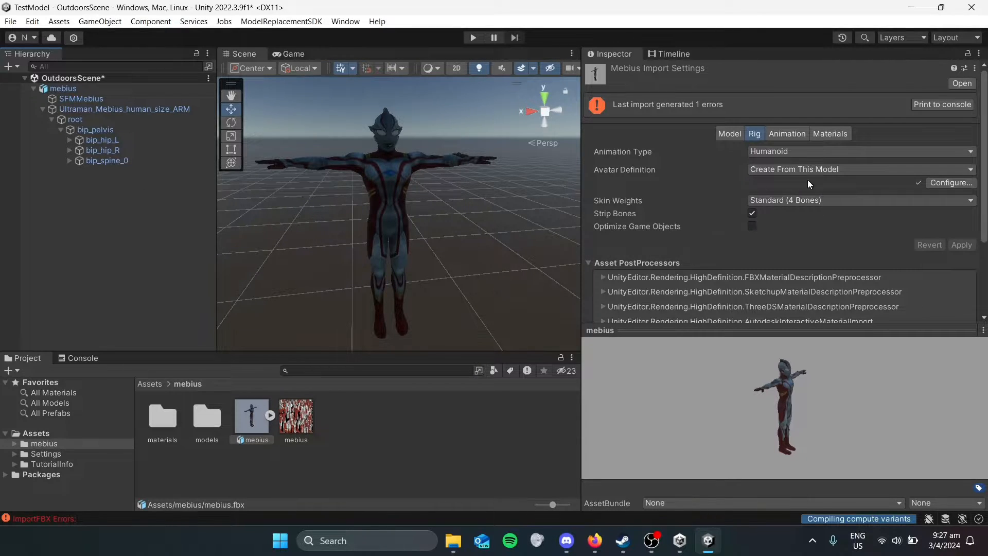
middle_click_drag(425, 193, 566, 191)
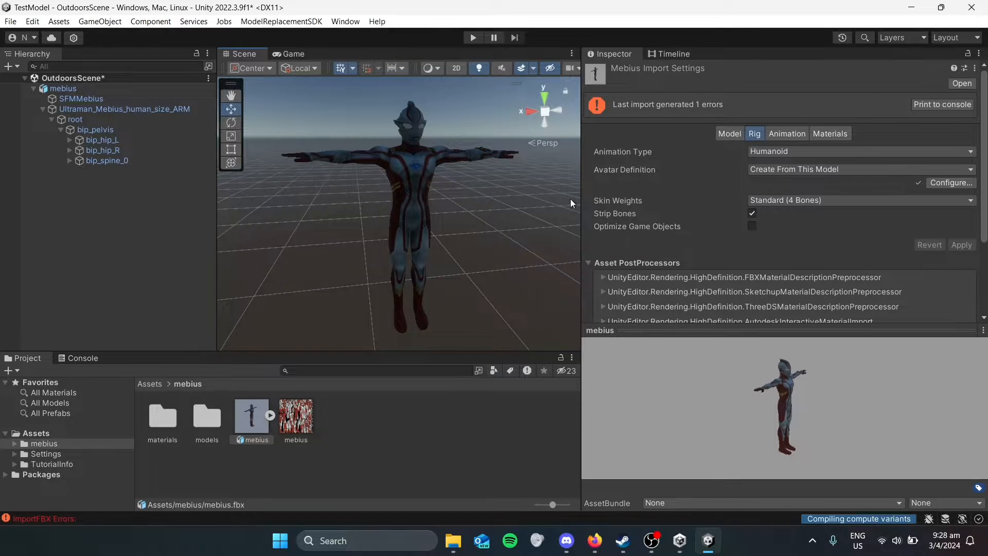
middle_click_drag(570, 198, 554, 174)
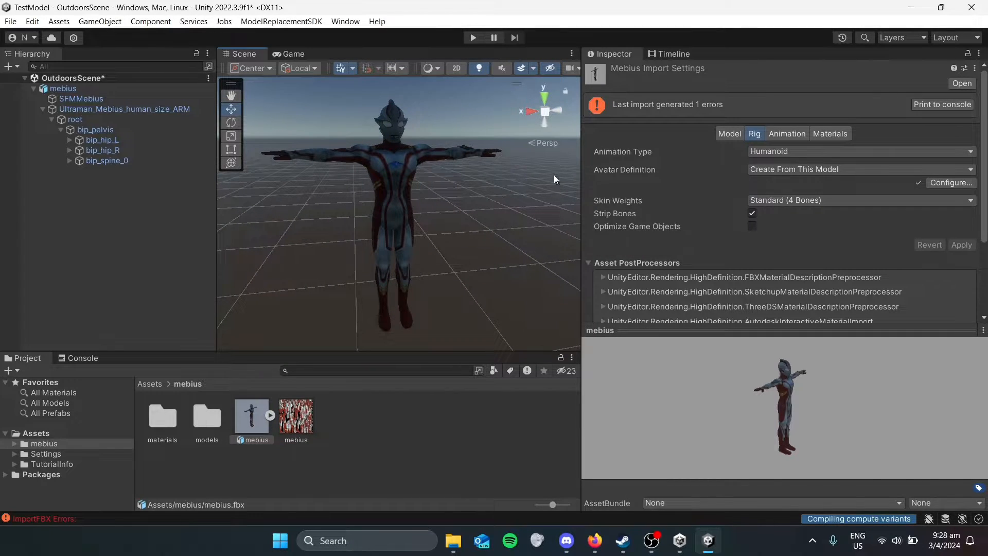
Open the mebius avatar configuration and check the bone mapping of the body, arms and legs
left_click(959, 183)
scroll(444, 209, "up", 2)
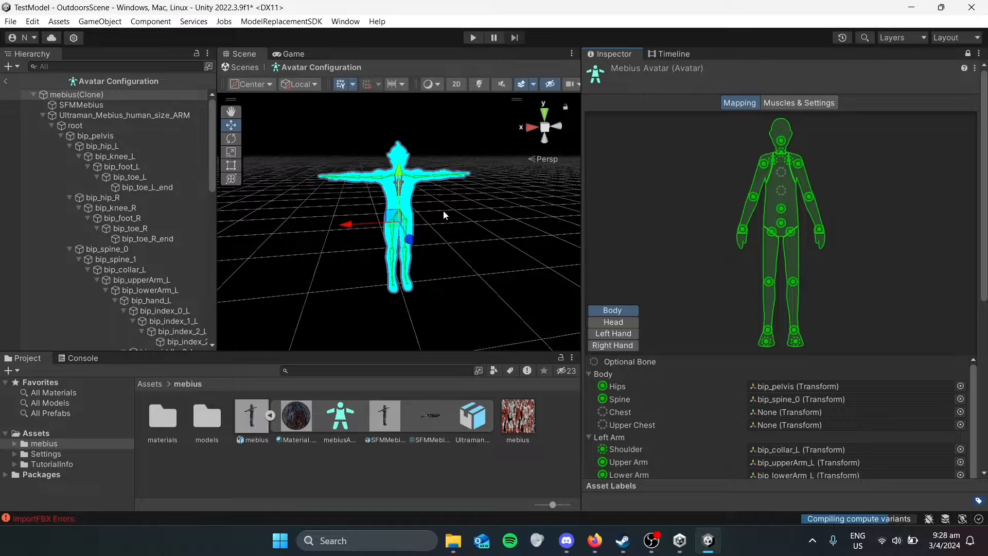
scroll(753, 402, "down", 1)
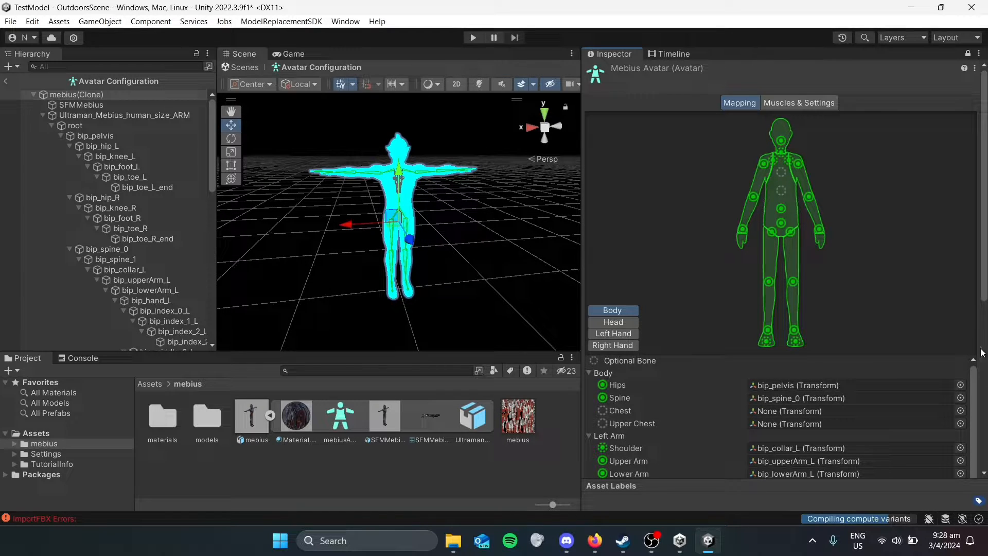
scroll(798, 153, "down", 10)
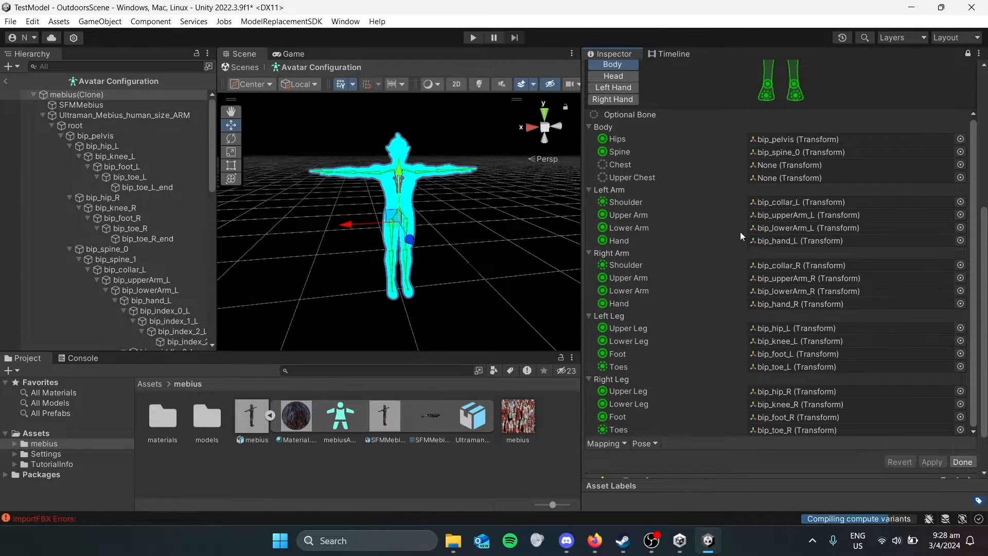
scroll(801, 178, "down", 1)
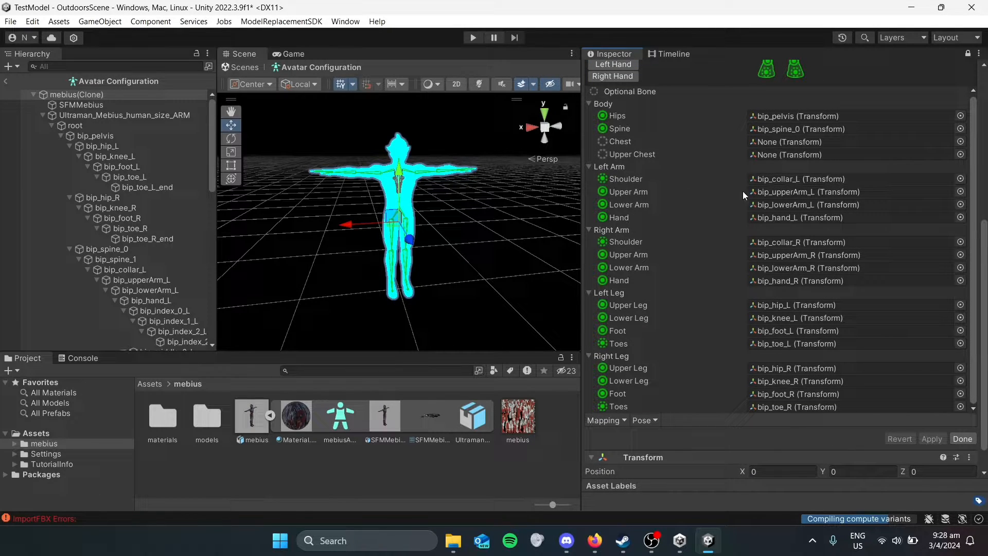
scroll(862, 176, "up", 5)
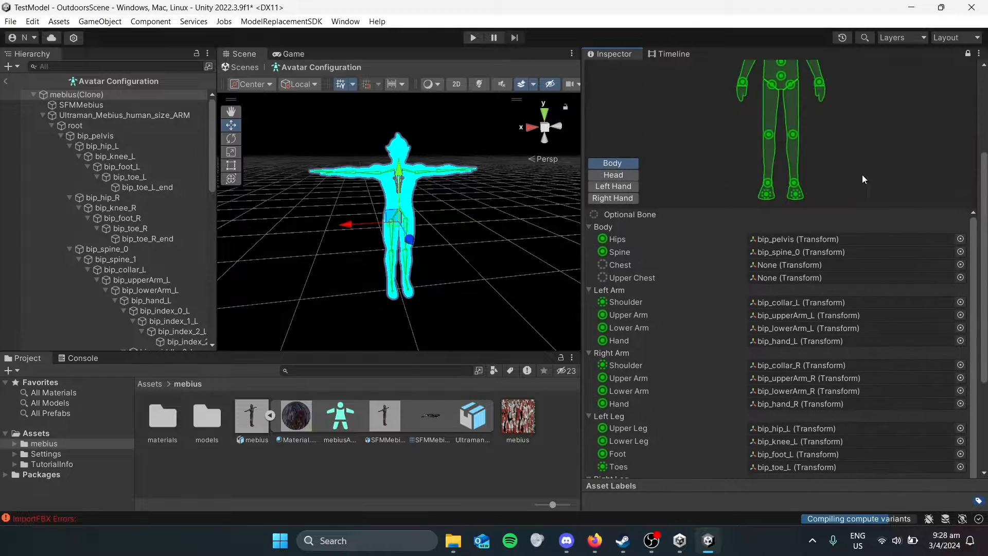
Review the avatar's head, left-hand and right-hand bone mappings, ending back on the body mapping
left_click(630, 175)
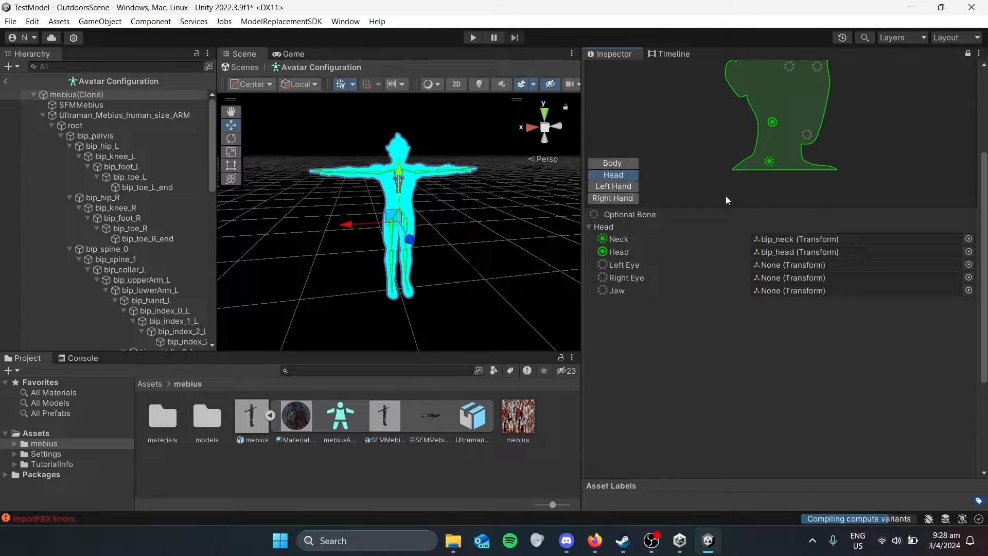
left_click_drag(985, 218, 985, 195)
left_click(628, 221)
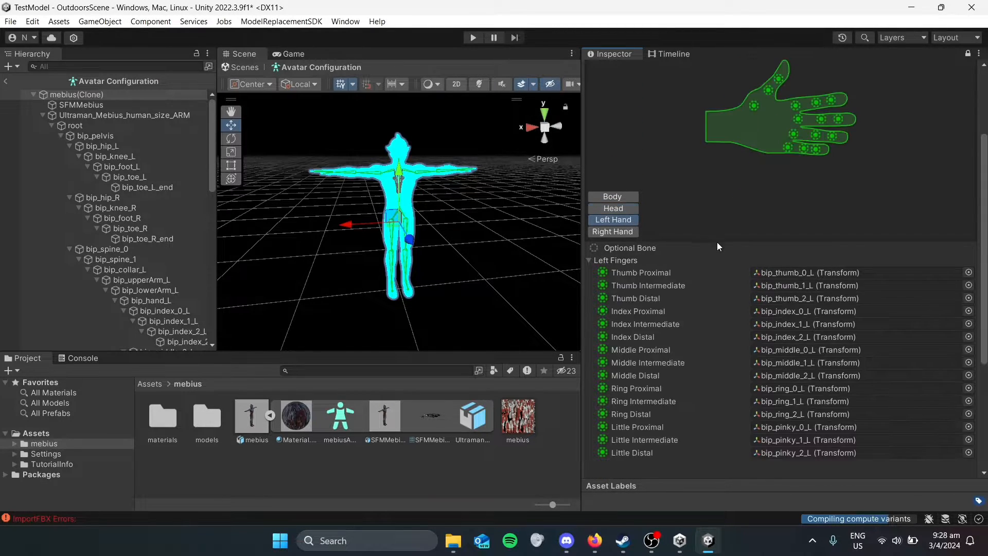
scroll(715, 273, "down", 3)
left_click(617, 163)
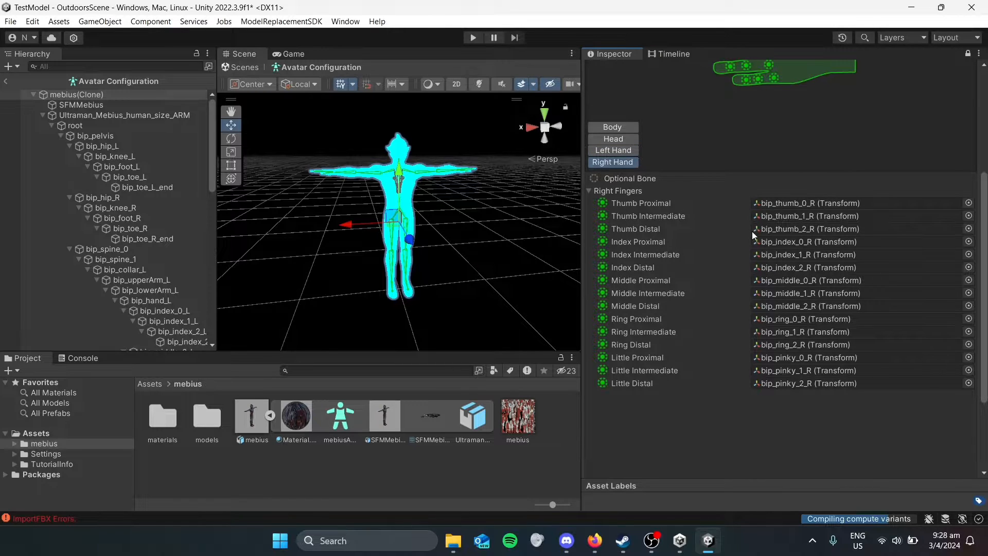
left_click(612, 128)
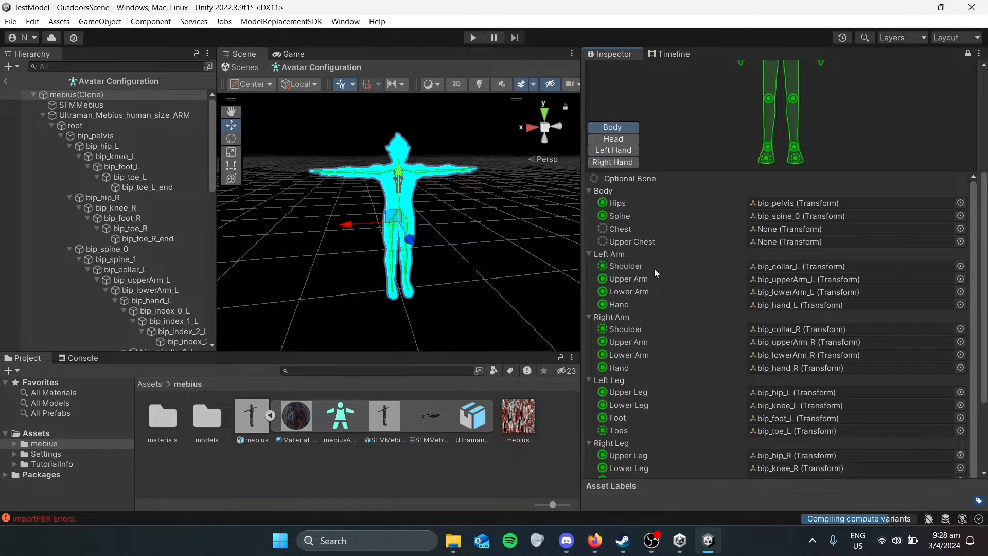
Rotate the bip_upperArm_L bone slightly as a pose test and undo the rotation
left_click_drag(983, 239, 986, 309)
middle_click_drag(436, 246, 439, 286)
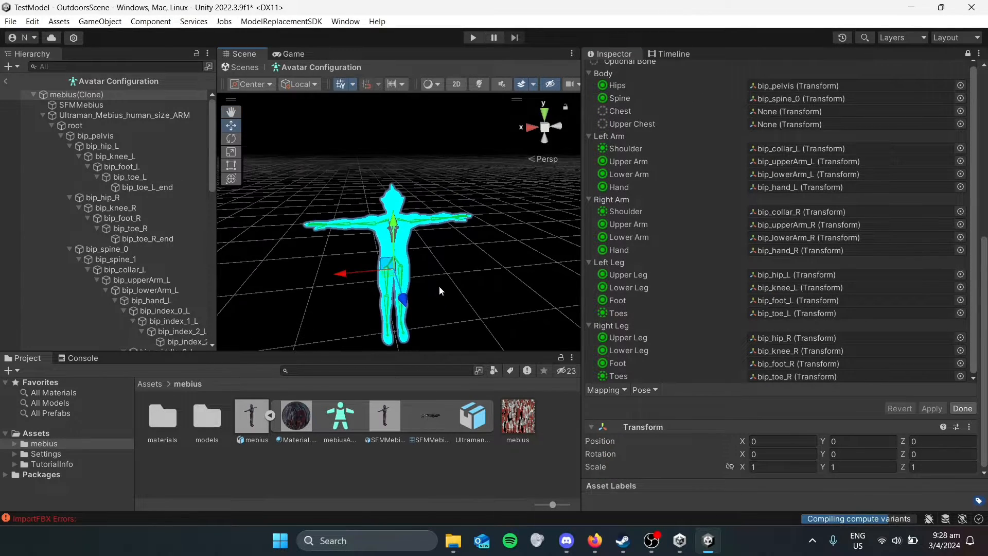
scroll(422, 258, "up", 9)
right_click_drag(416, 248, 416, 233)
middle_click_drag(400, 265, 403, 206)
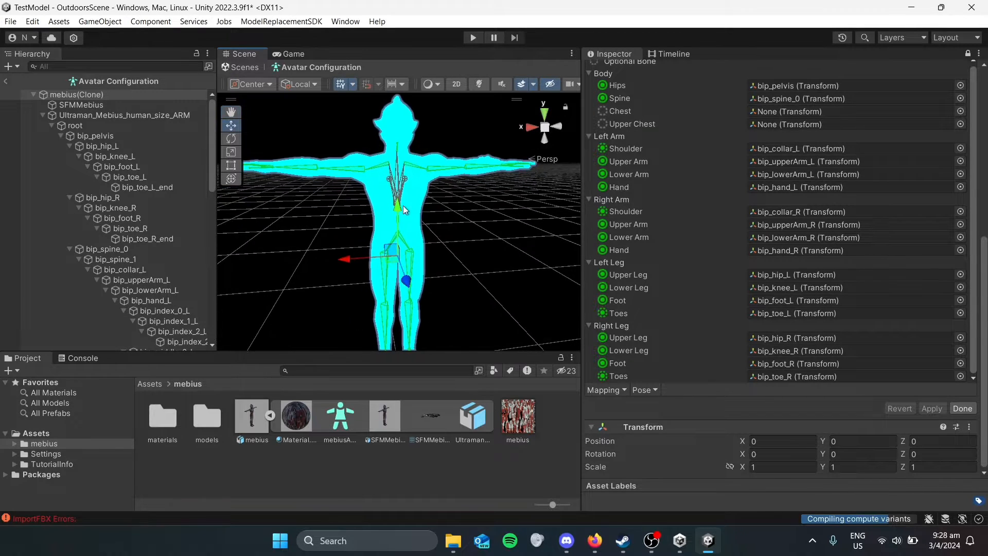
middle_click_drag(507, 236, 482, 270)
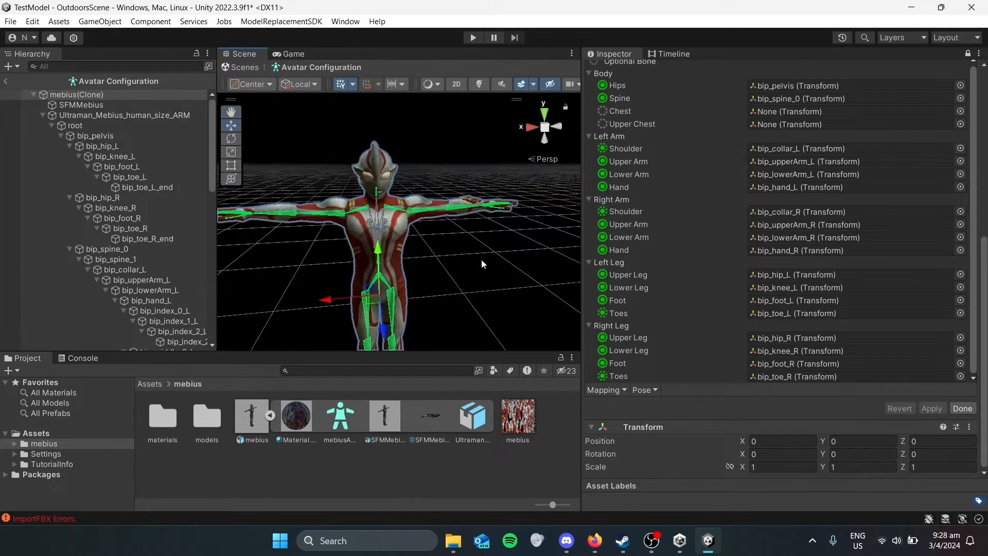
left_click(426, 209)
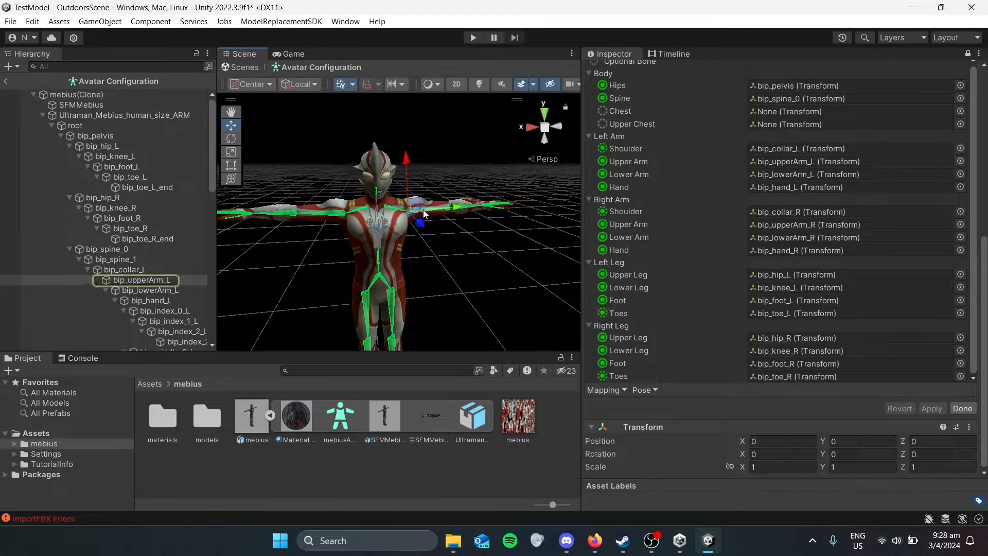
left_click(231, 138)
mouse_move(444, 178)
left_mouse_down()
mouse_move(442, 165)
mouse_move(459, 186)
mouse_move(441, 161)
left_mouse_up()
key("ctrl+z")
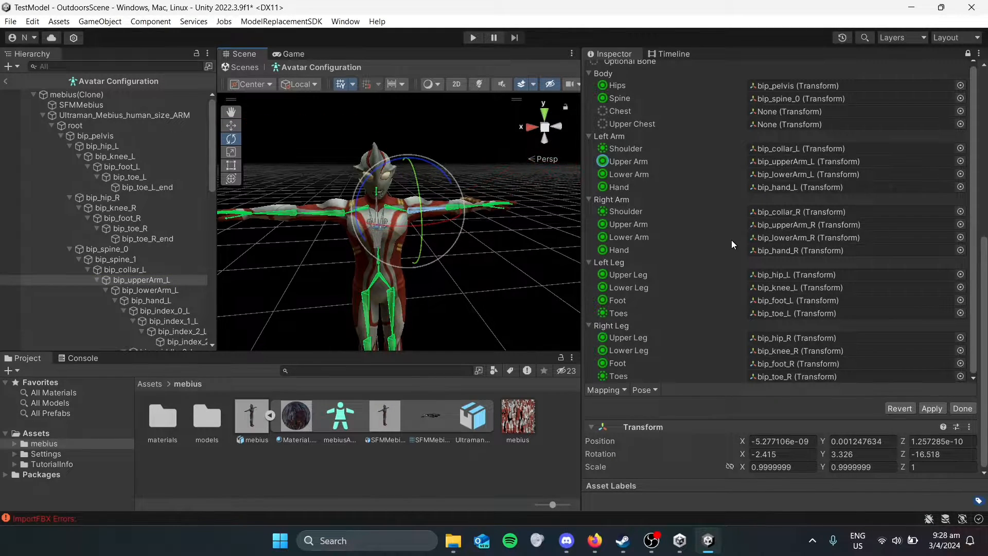
Look through the avatar's pose options, including Enforce T-Pose, and inspect the model's pose without changing it
left_click(644, 389)
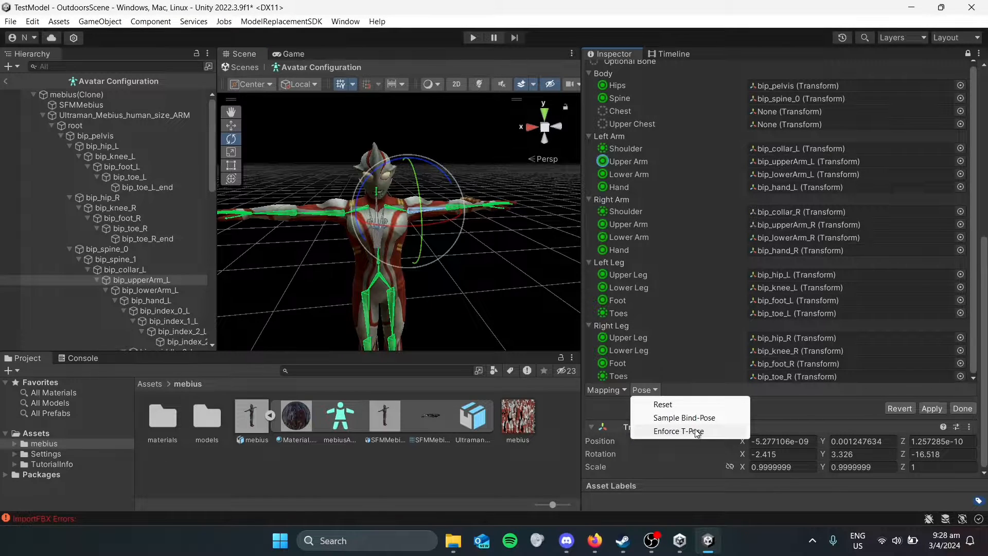
left_click(770, 406)
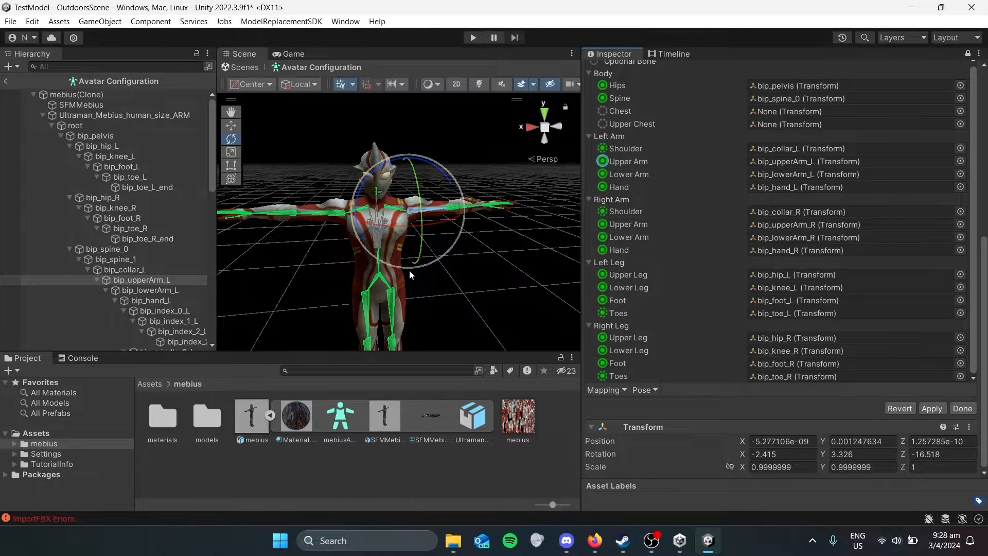
scroll(497, 285, "down", 4)
middle_click_drag(481, 267, 489, 240)
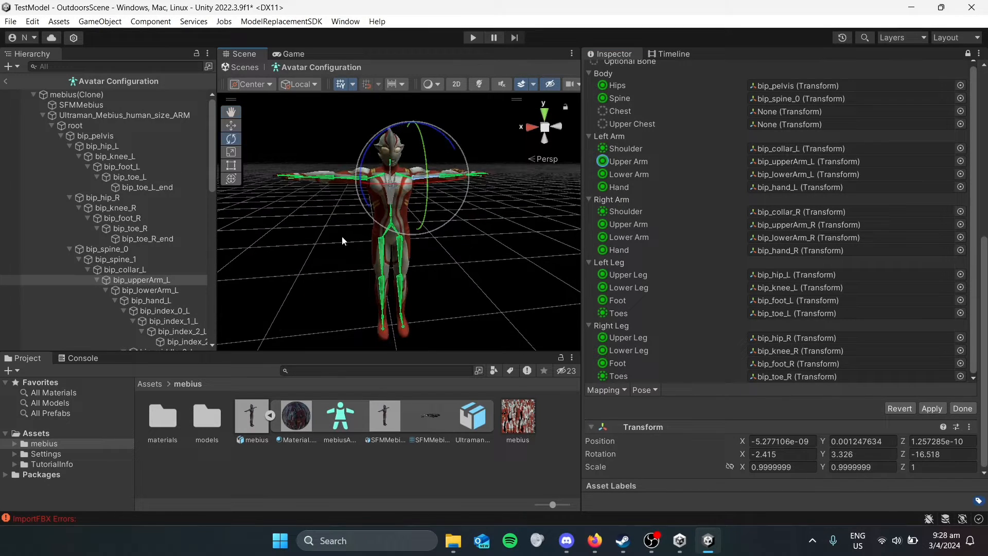
scroll(487, 226, "up", 3)
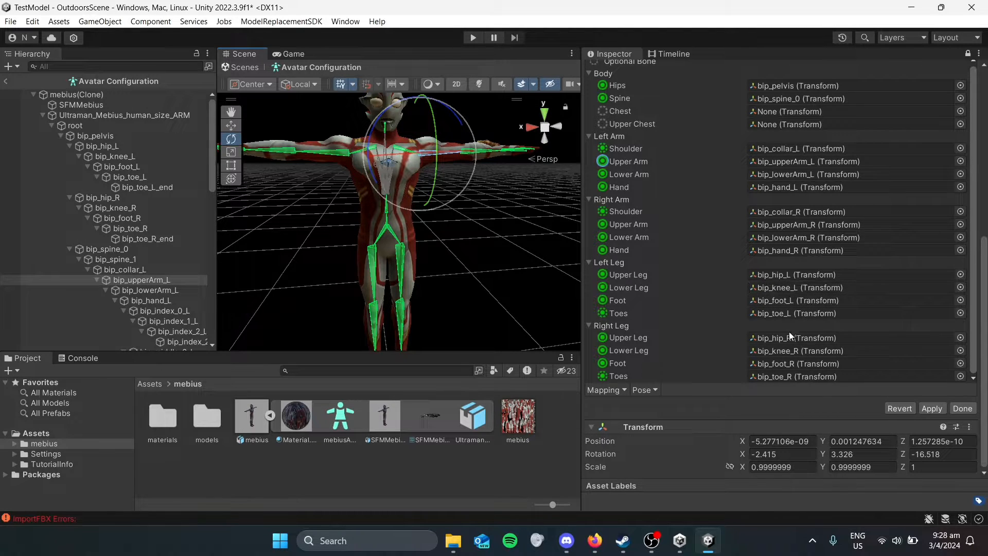
Apply the avatar configuration, finish it, and collapse the mebius asset's sub-assets in the project
left_click(930, 408)
left_click(959, 409)
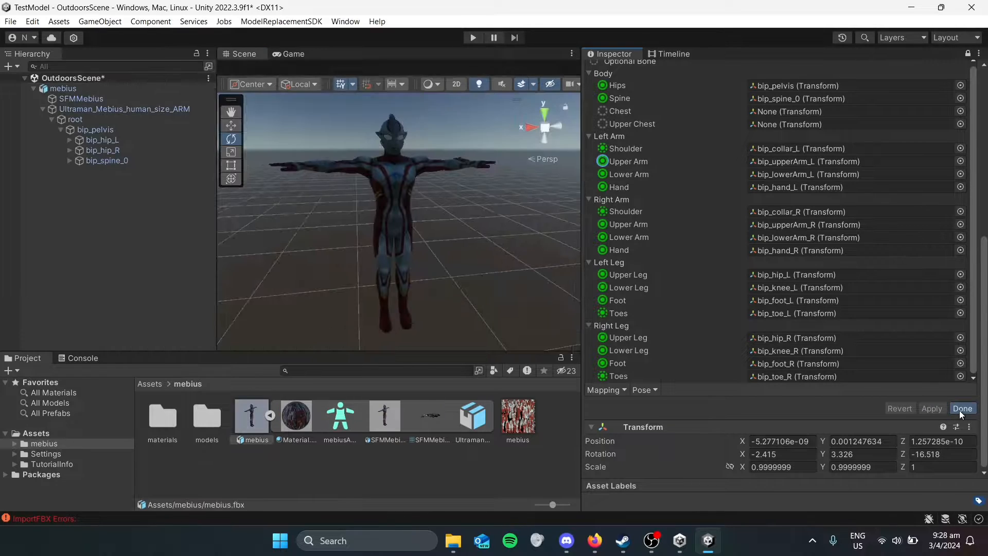
left_click(270, 416)
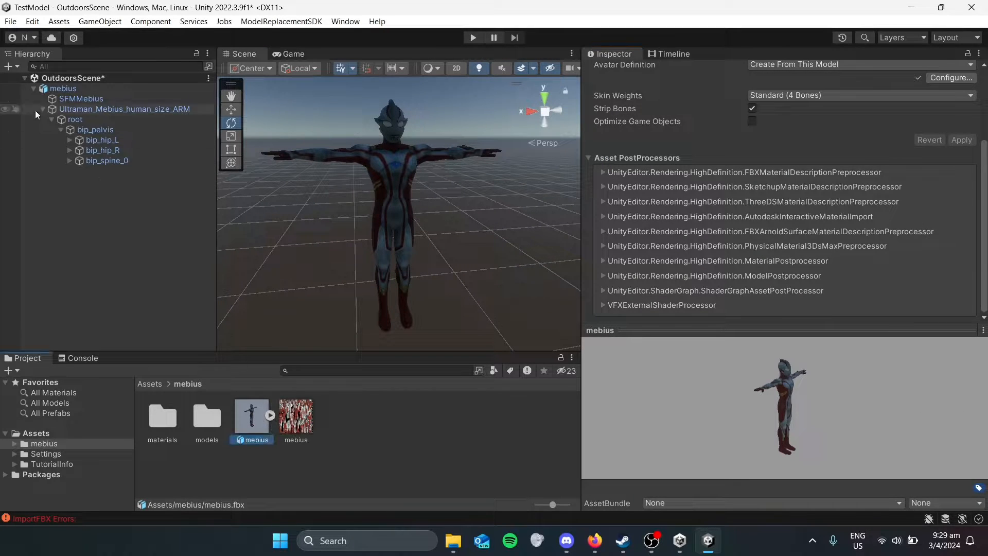
Collapse and select the mebius scene object, and run the ModelReplacementSDK's Setup Model on it
left_click(34, 88)
left_click(63, 90)
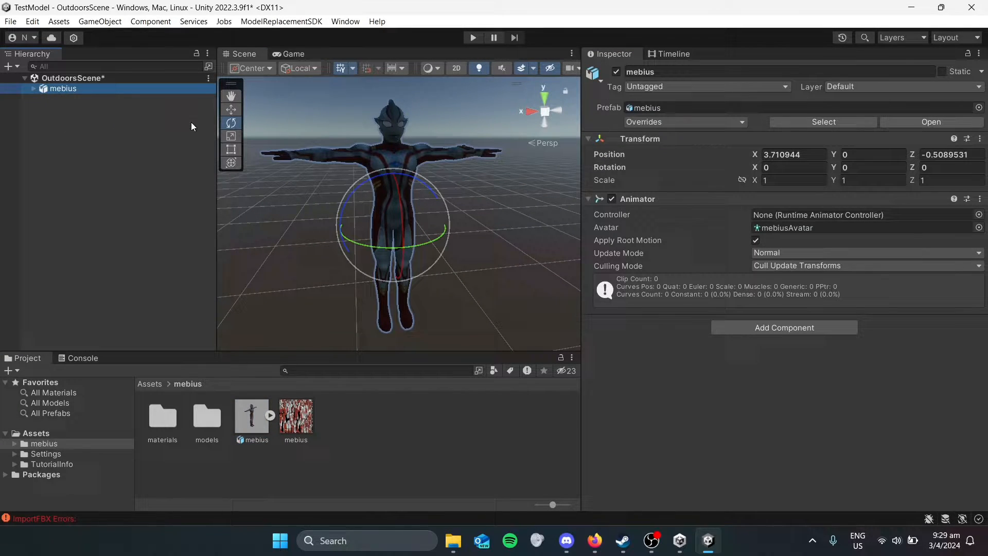
left_click(270, 178)
left_click(118, 88)
left_click(281, 23)
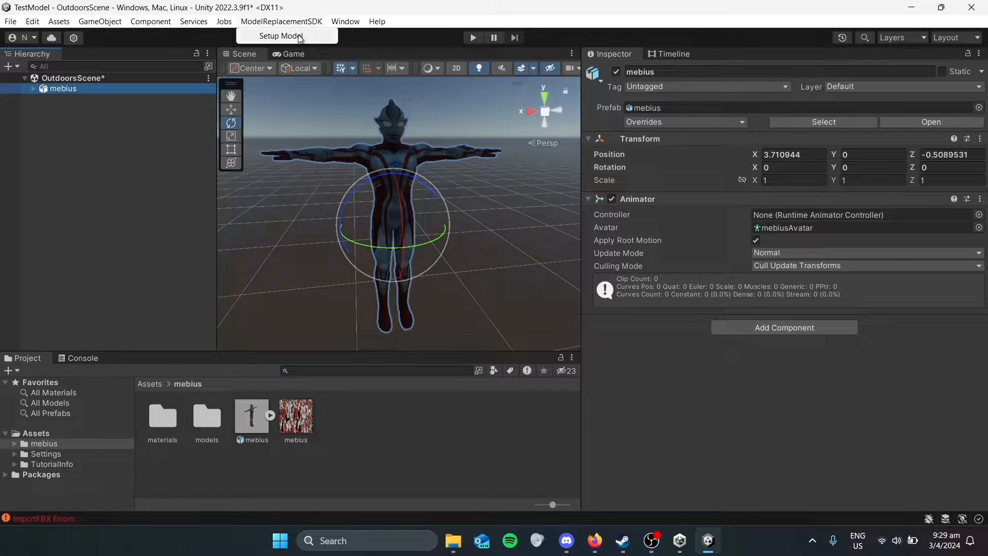
left_click(300, 36)
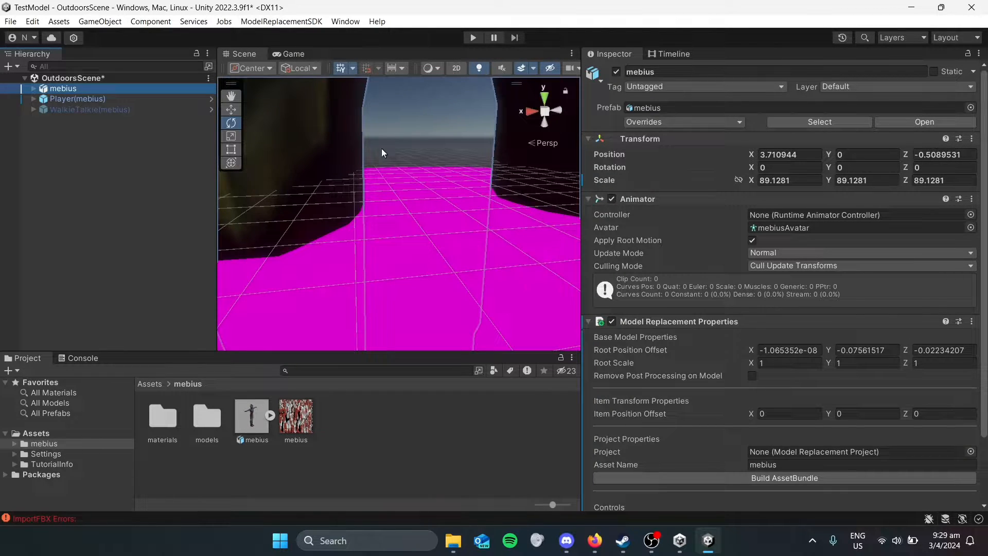
Reinitialize the Model Replacement Properties of the mebius object to refit its scale and root offset
scroll(381, 147, "down", 5)
double_click(98, 86)
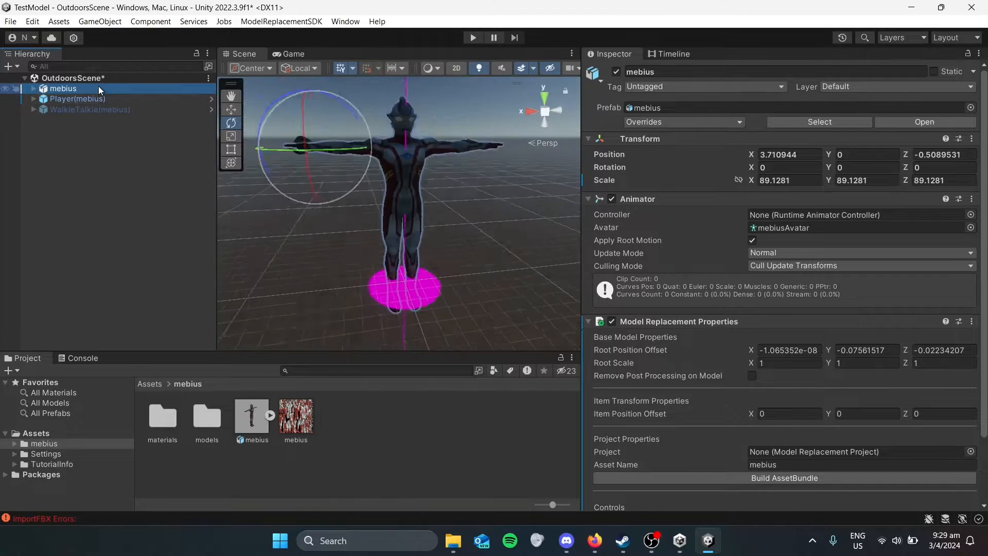
scroll(421, 203, "down", 3)
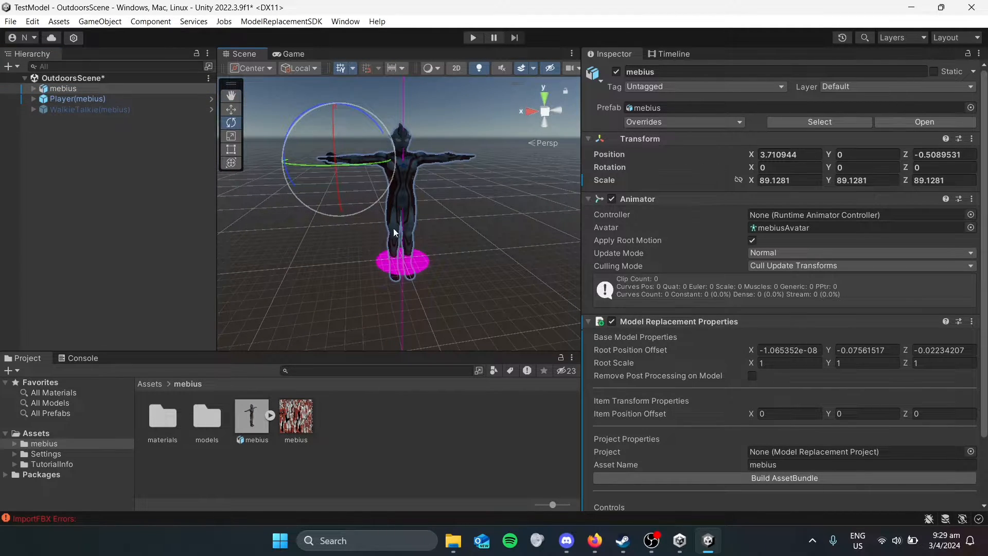
scroll(466, 187, "up", 3)
scroll(706, 273, "down", 3)
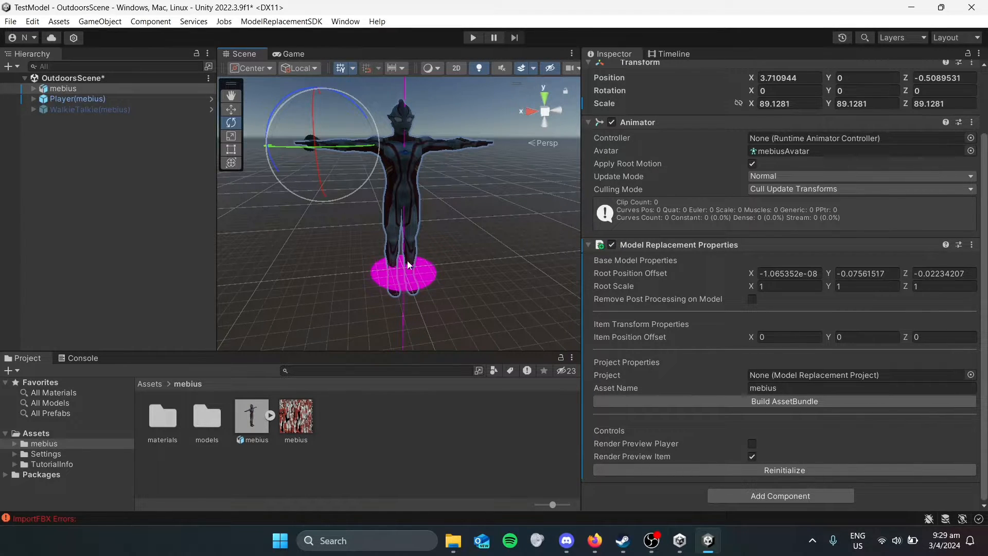
left_click(829, 468)
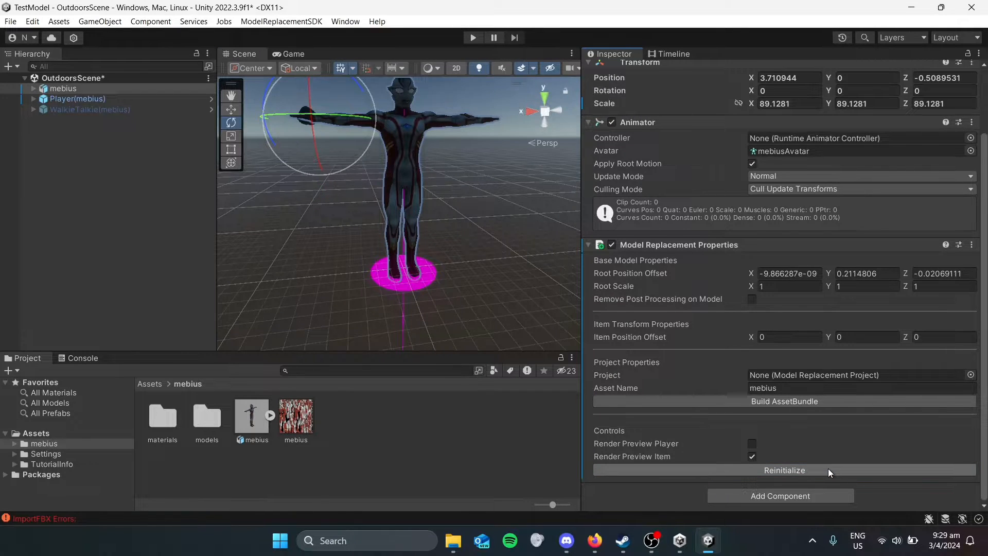
Examine from several angles how the model's feet sit relative to the magenta ground circle
scroll(480, 209, "down", 3)
middle_click_drag(480, 209, 442, 186)
right_click_drag(443, 186, 426, 130)
middle_click_drag(461, 239, 435, 169)
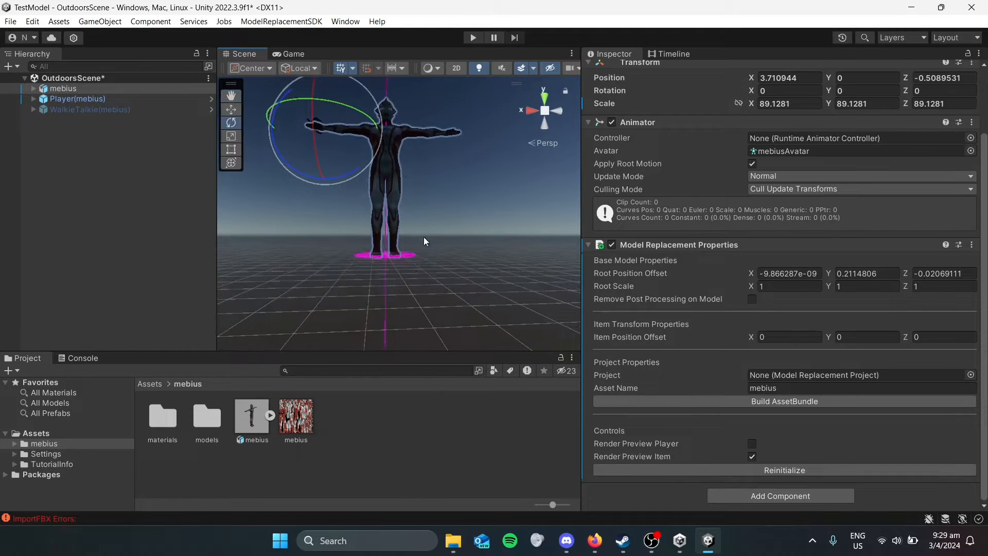
right_click_drag(449, 197, 447, 275)
middle_click_drag(428, 180, 430, 354)
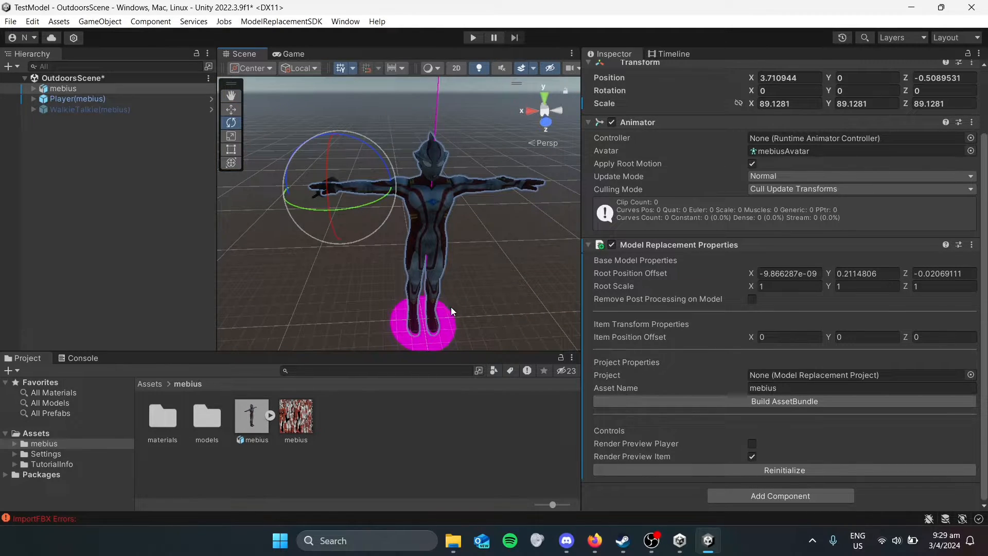
middle_click_drag(467, 278, 448, 208)
scroll(449, 207, "down", 2)
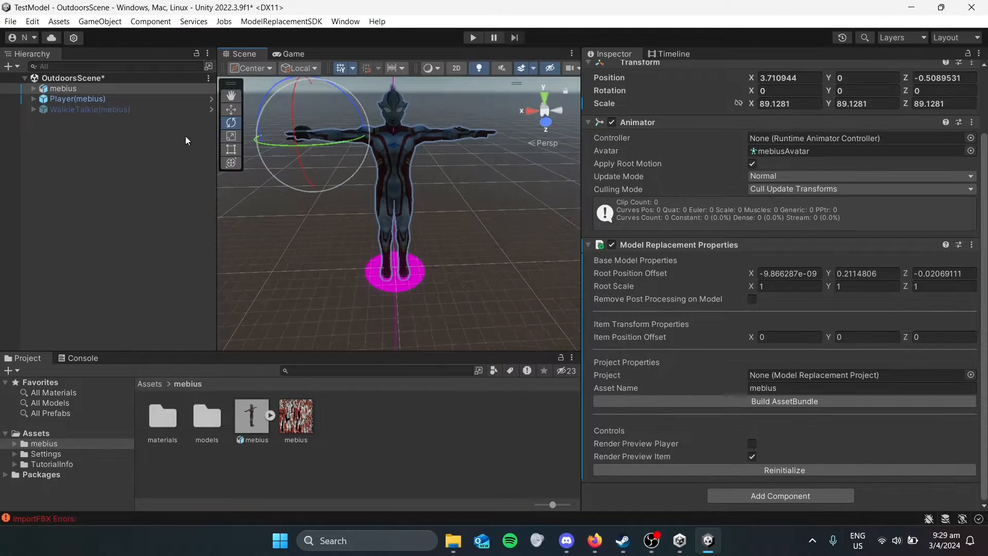
Raise the mebius model slightly above the ground circle, to a Root Position Offset Y of about 0.256
left_click(231, 109)
right_click_drag(474, 242, 462, 198)
middle_click_drag(463, 272, 418, 234)
left_click_drag(390, 136, 390, 131)
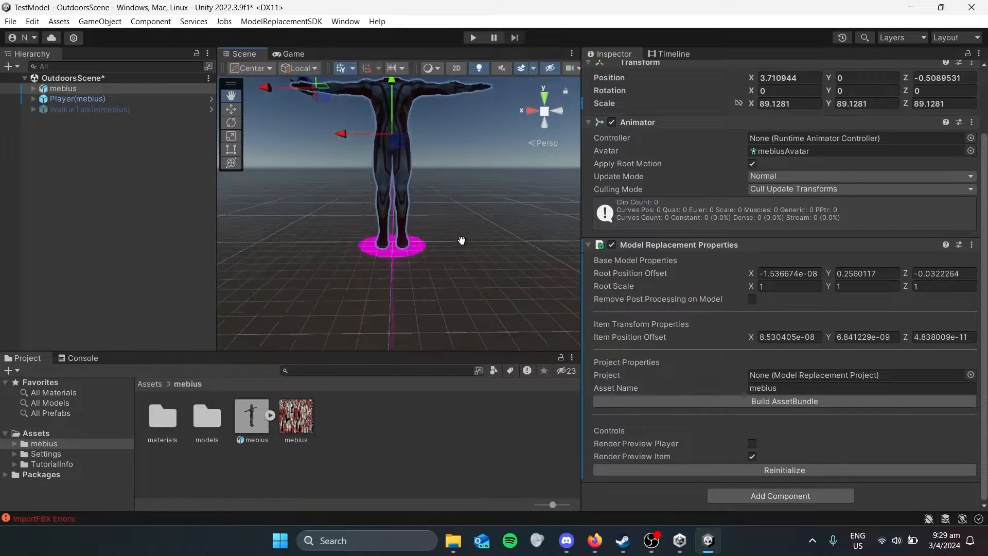
middle_click_drag(461, 236, 474, 290)
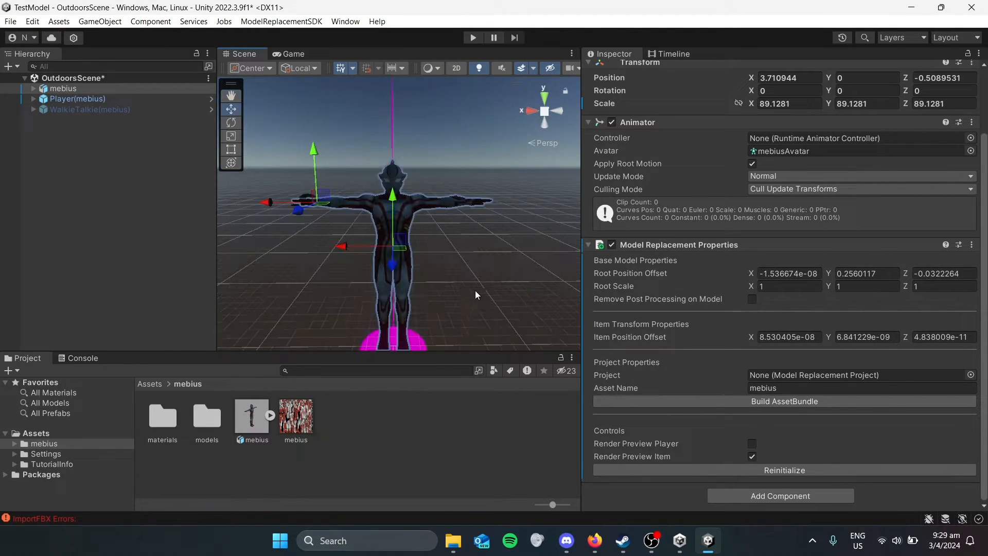
Reselect the mebius object and enable Render Preview Player in its Model Replacement Properties
left_click(477, 281)
scroll(477, 287, "down", 2)
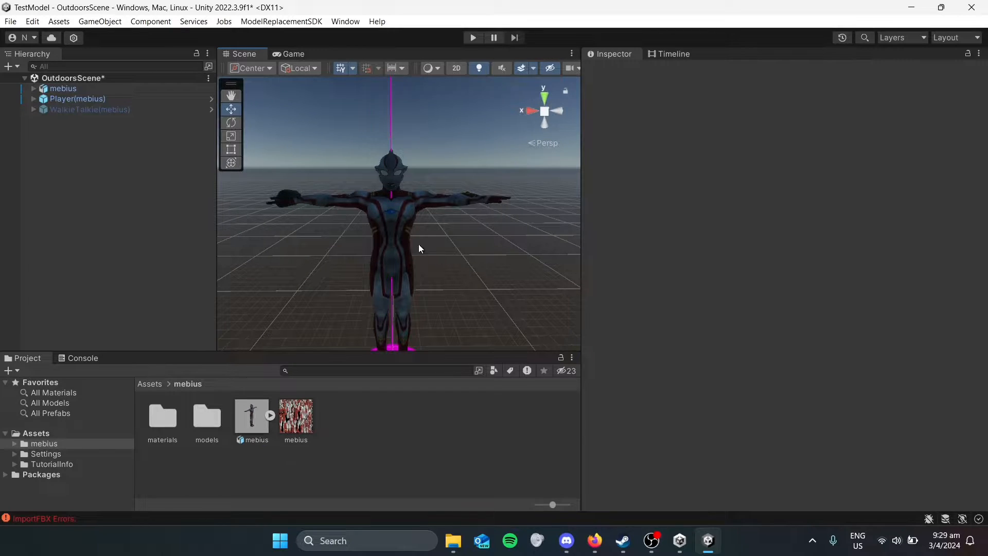
left_click(77, 87)
scroll(690, 313, "down", 2)
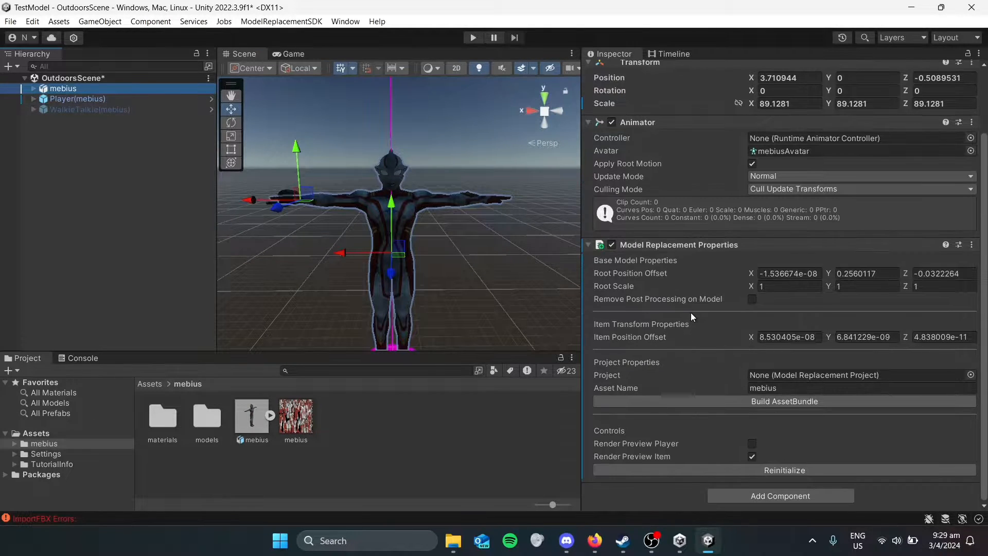
left_click(751, 444)
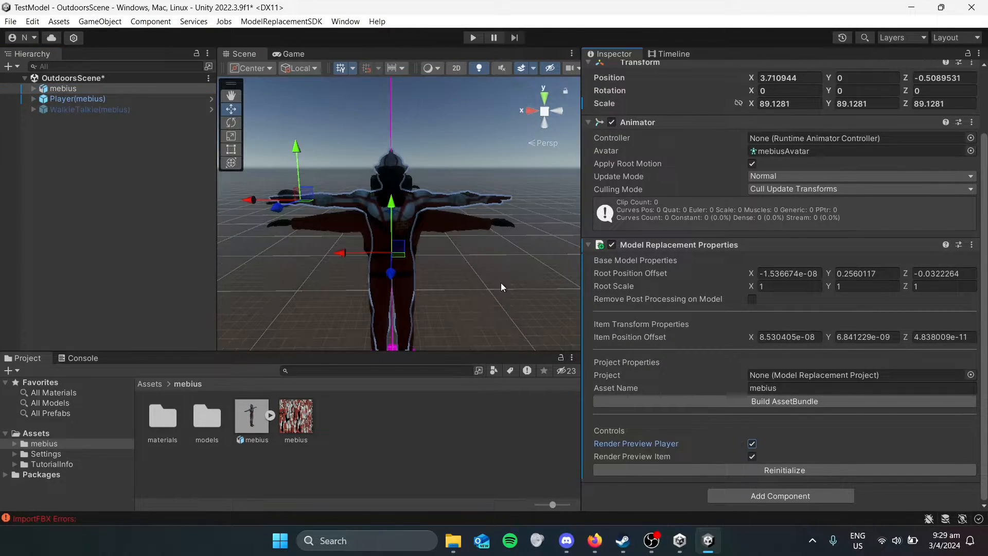
Compare the mebius model with the preview player by toggling Render Preview Player off and on and viewing the full body
middle_click_drag(501, 283, 495, 203)
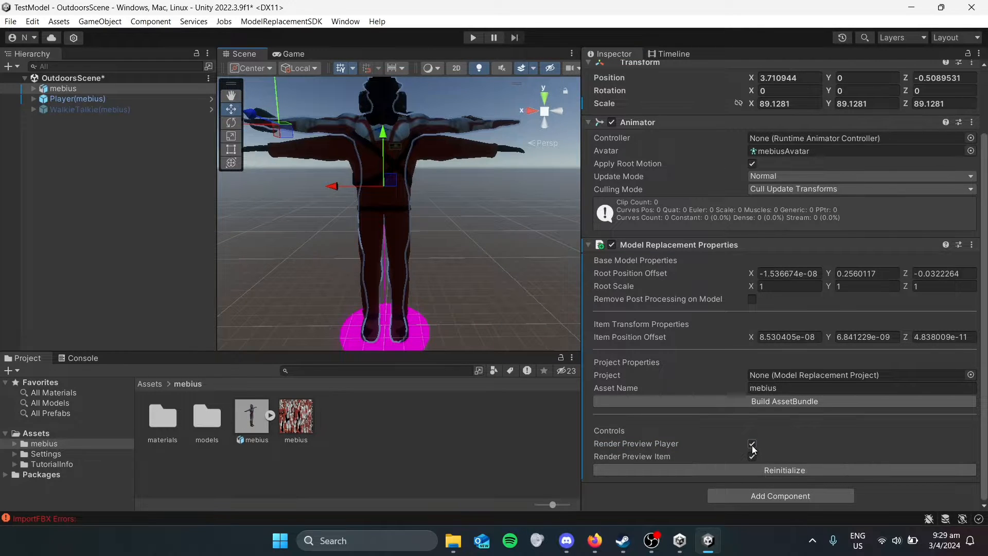
left_click(753, 446)
left_click(753, 446)
middle_click_drag(333, 144, 341, 208)
scroll(438, 248, "down", 2)
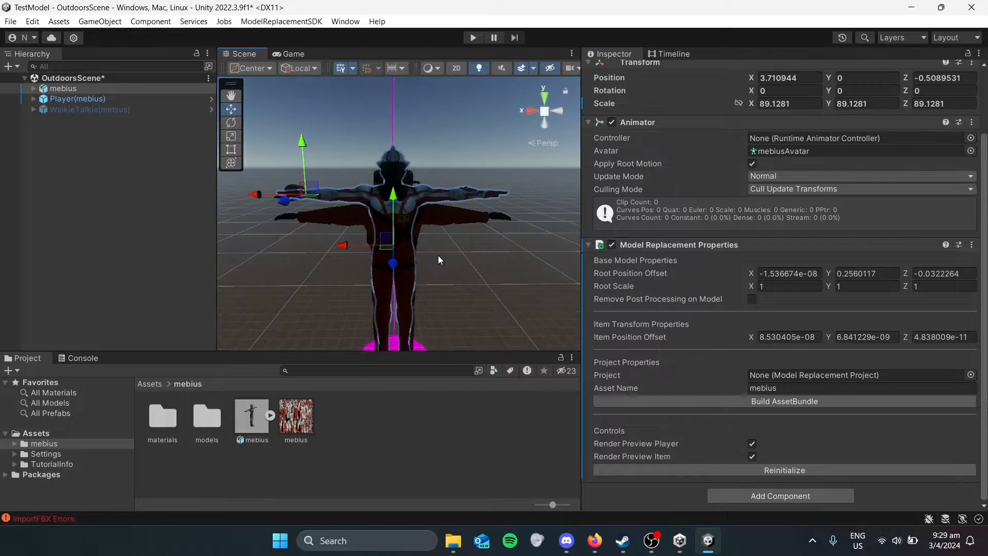
middle_click_drag(437, 256, 421, 235)
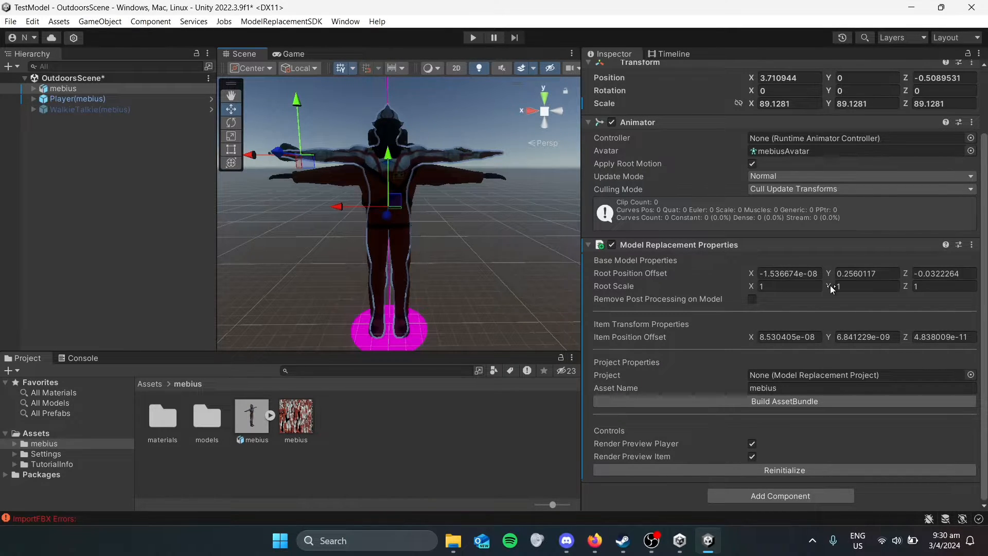
Set the Root Scale Y to 0.95, check the feet against the ground circle, and reinitialize the Model Replacement Properties
left_click_drag(827, 286, 825, 285)
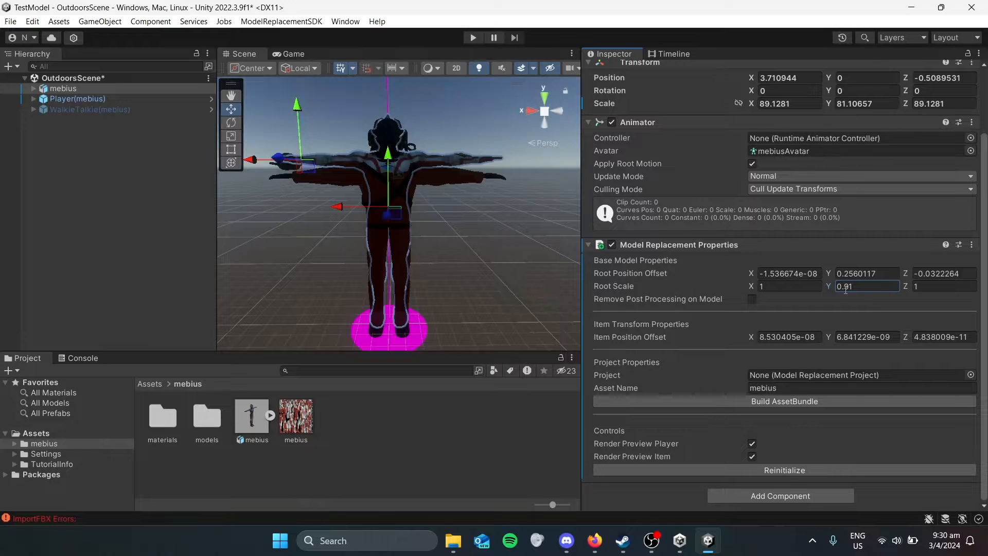
left_click(862, 286)
type("0.95")
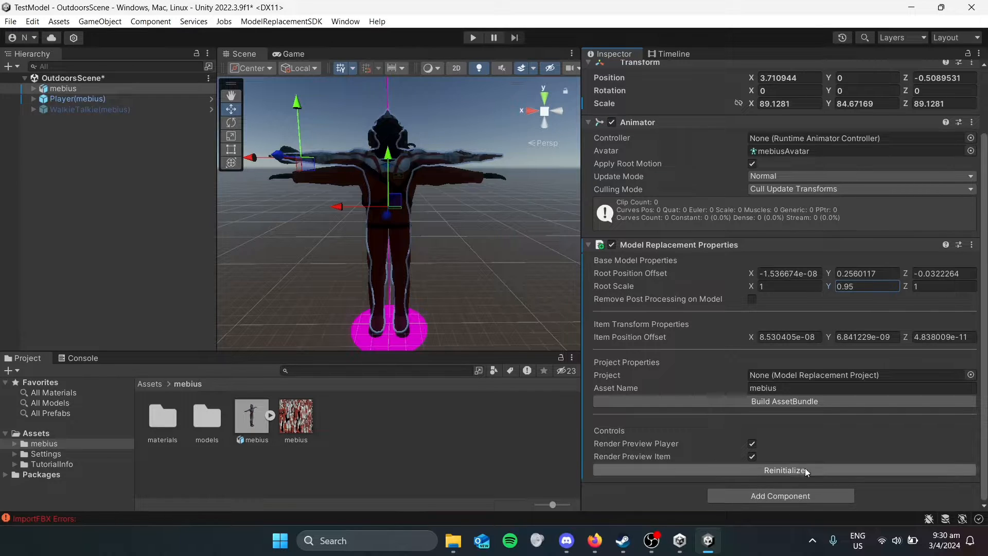
middle_click_drag(461, 319, 448, 239)
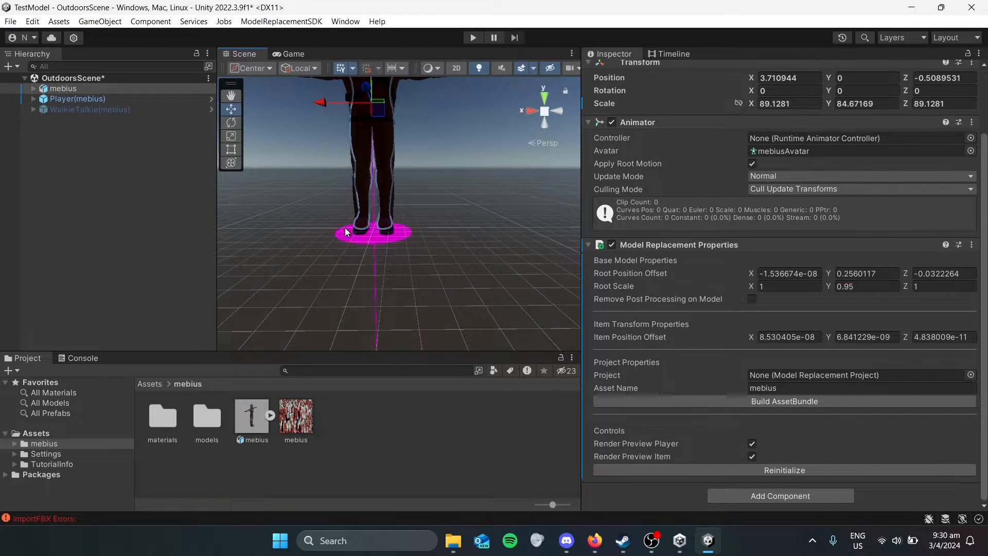
middle_click_drag(431, 180, 459, 216)
middle_click_drag(397, 233, 470, 231)
middle_click_drag(473, 183, 470, 232)
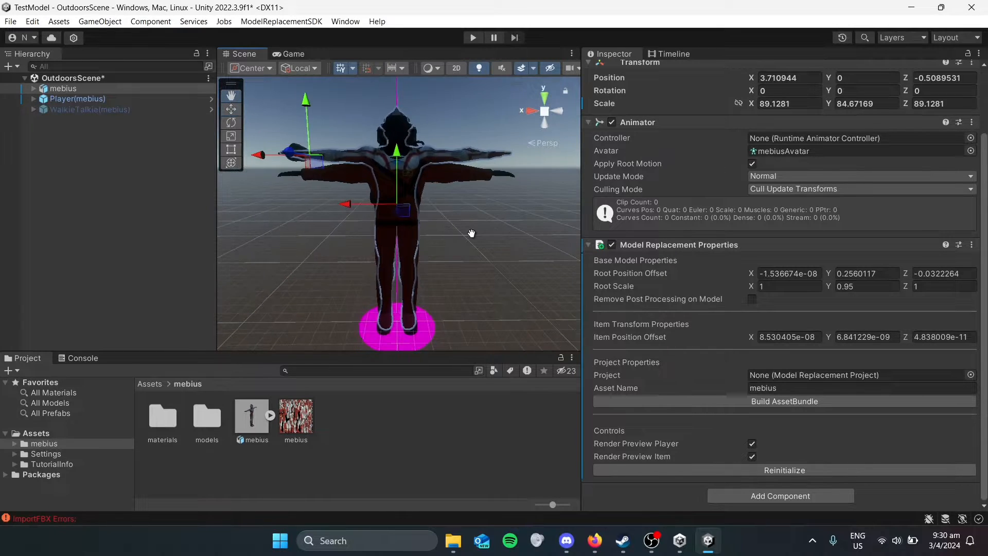
left_click(711, 468)
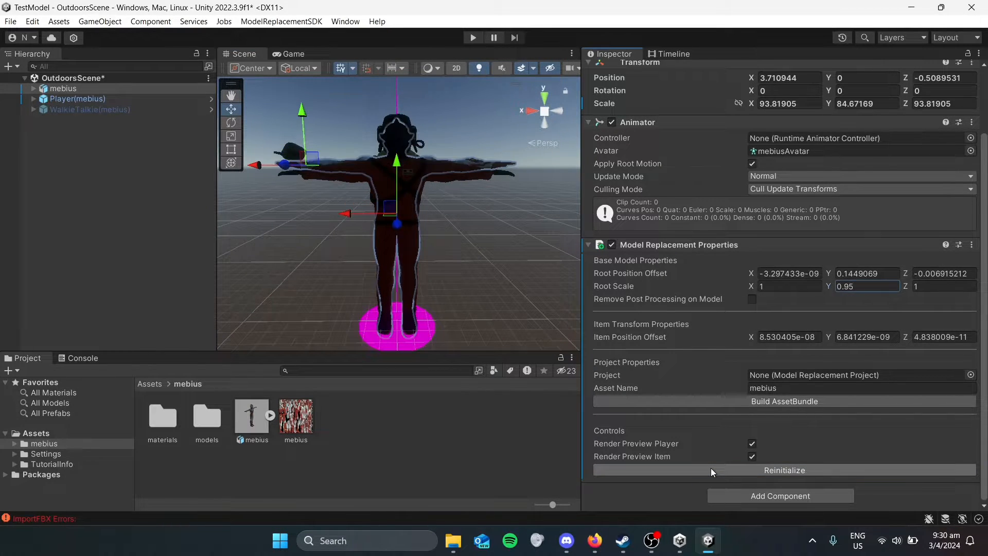
Raise the mebius model slightly, to a Root Position Offset Y of about 0.177
middle_click_drag(471, 257, 437, 171)
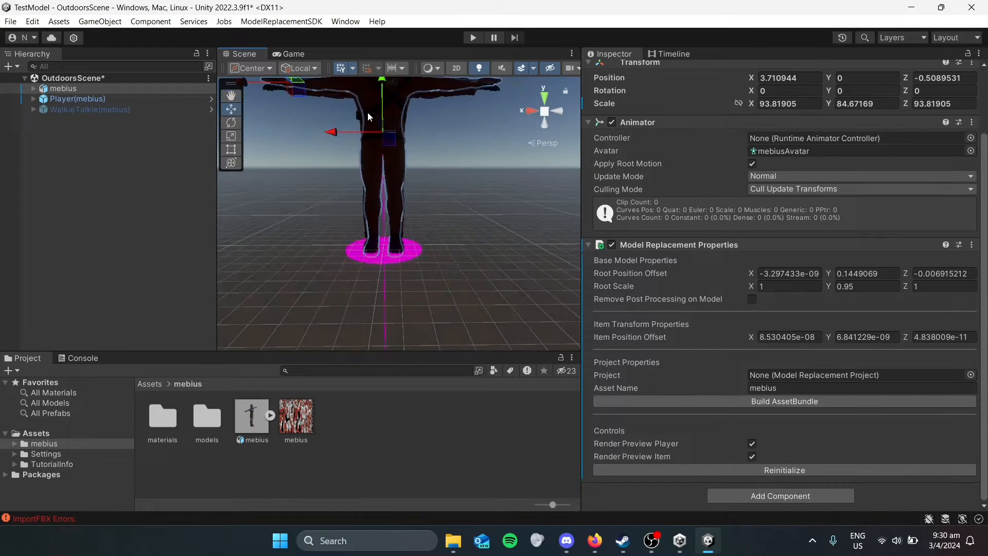
middle_click_drag(384, 113, 421, 263)
scroll(420, 263, "up", 3)
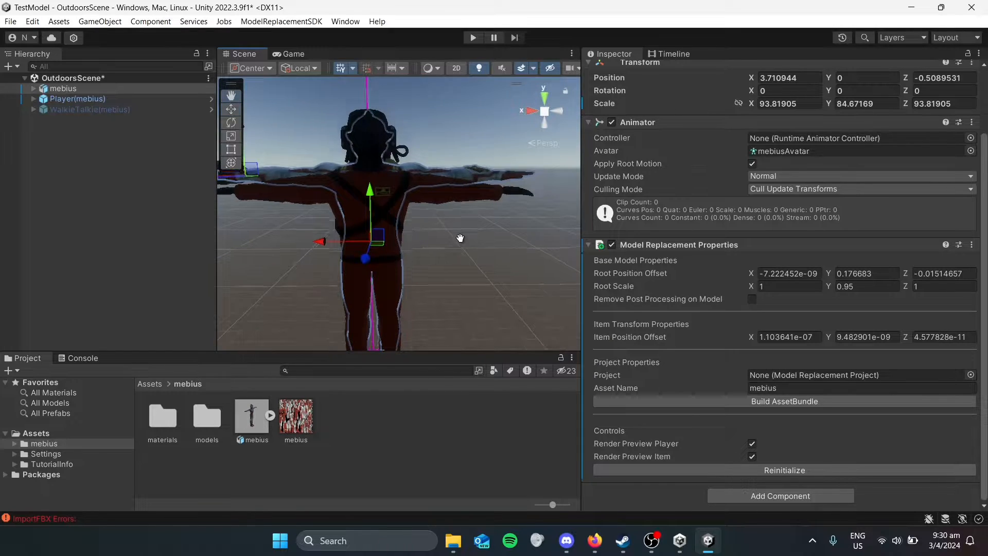
Set the Root Scale Y to 0.97 and reinitialize the Model Replacement Properties of mebius
left_click(875, 287)
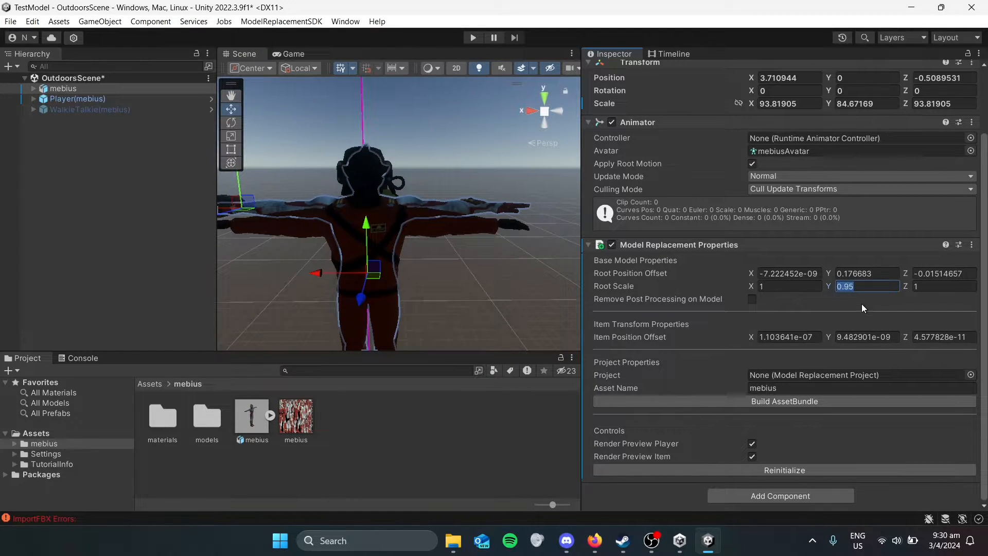
key("BackSpace")
type("7")
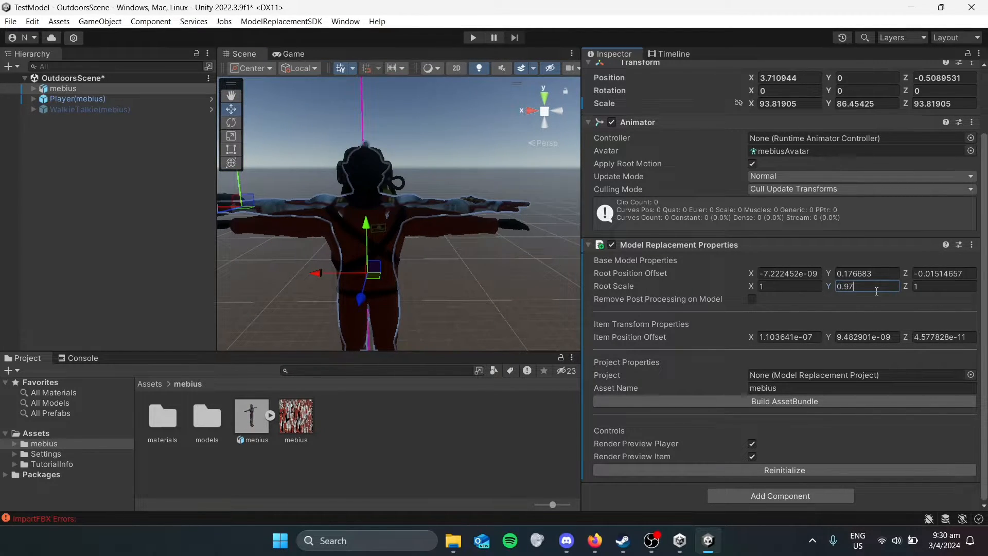
scroll(458, 244, "down", 3)
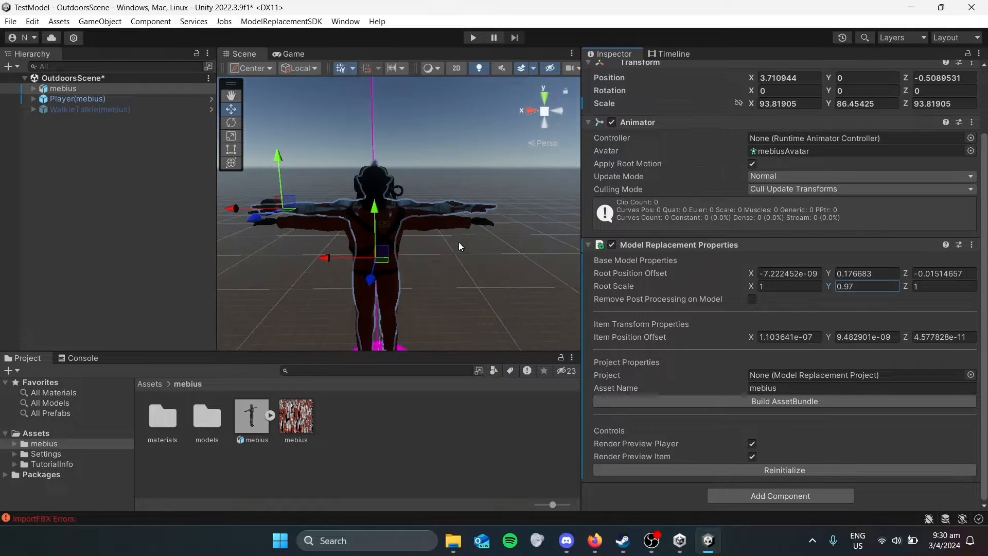
middle_click_drag(458, 283, 479, 120)
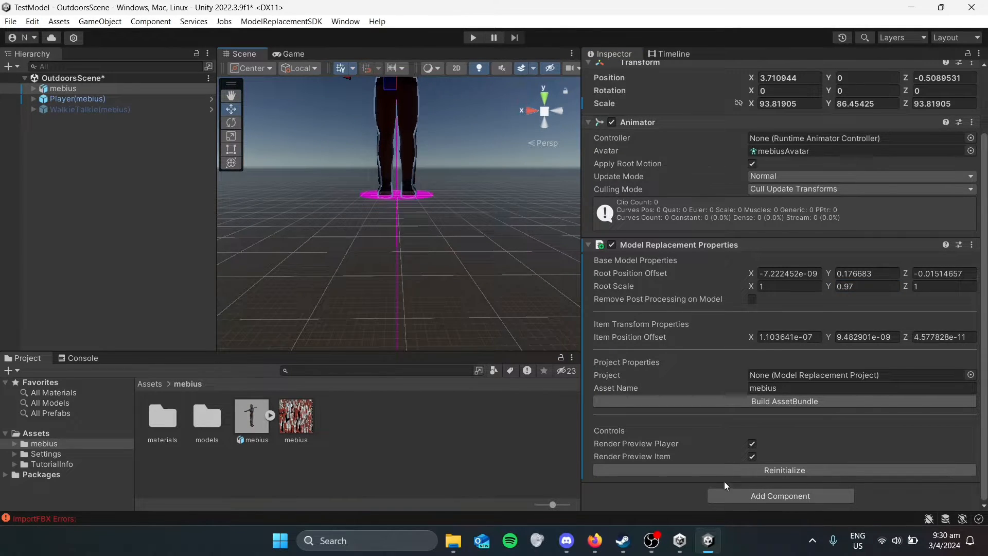
left_click(708, 469)
Raise the mebius model relative to the ground circle, to a Root Position Offset Y of about 0.2, and deselect it
left_click_drag(487, 217, 338, 292, "alt")
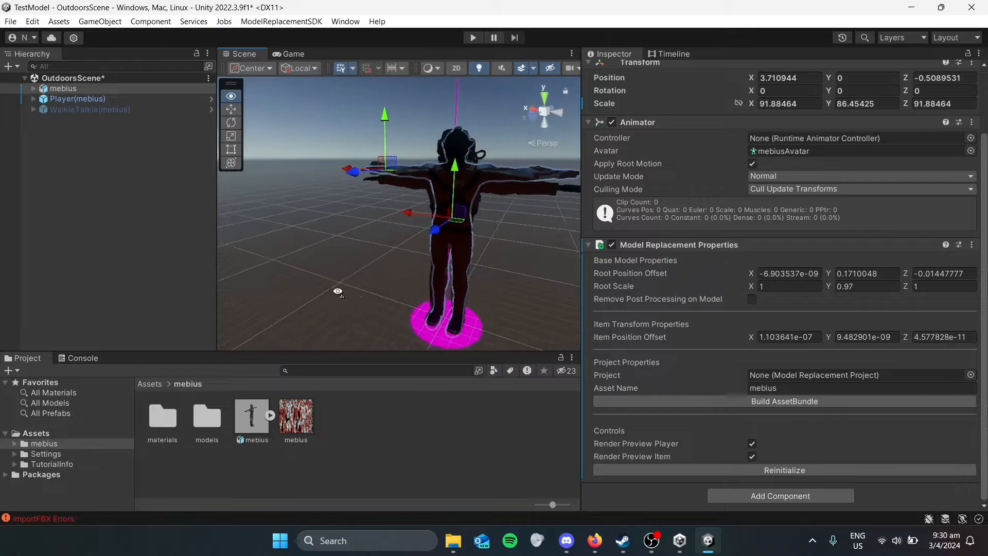
right_click_drag(337, 292, 316, 296)
middle_click_drag(316, 295, 348, 265)
scroll(345, 256, "up", 3)
right_click_drag(344, 255, 390, 286)
middle_click_drag(390, 286, 447, 292)
left_click_drag(426, 177, 421, 175)
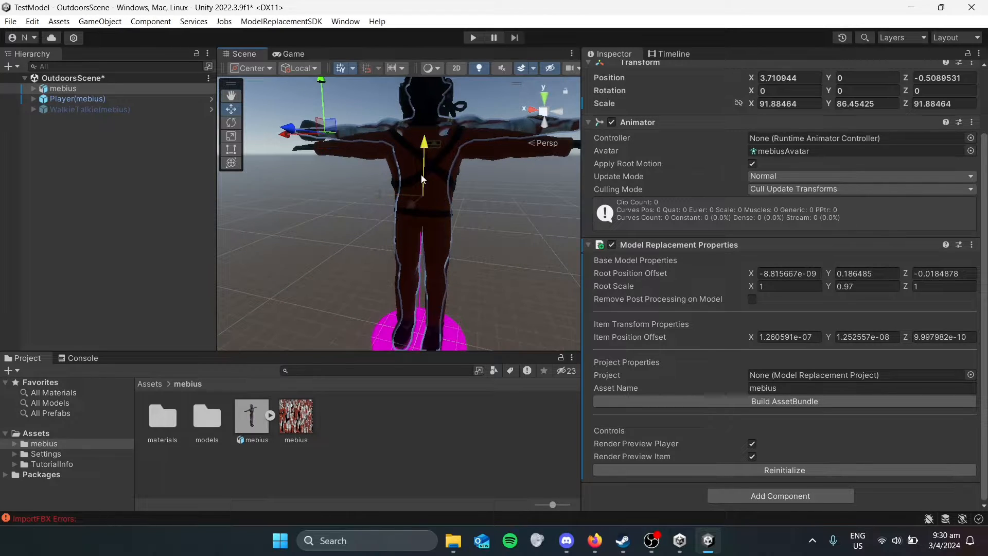
middle_click_drag(479, 237, 474, 187)
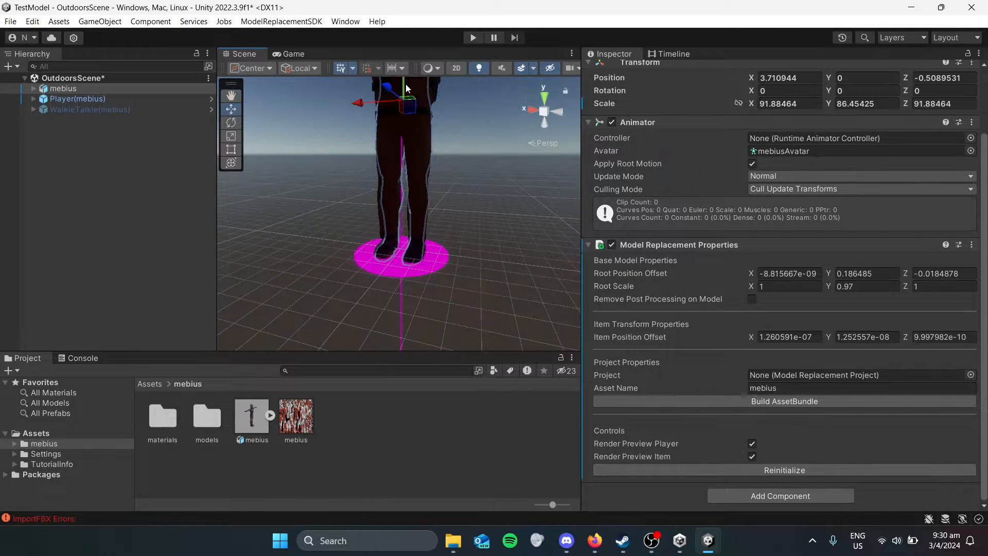
left_click_drag(406, 88, 404, 82)
middle_click_drag(455, 146, 430, 266)
left_click(481, 240)
middle_click_drag(489, 231, 412, 231)
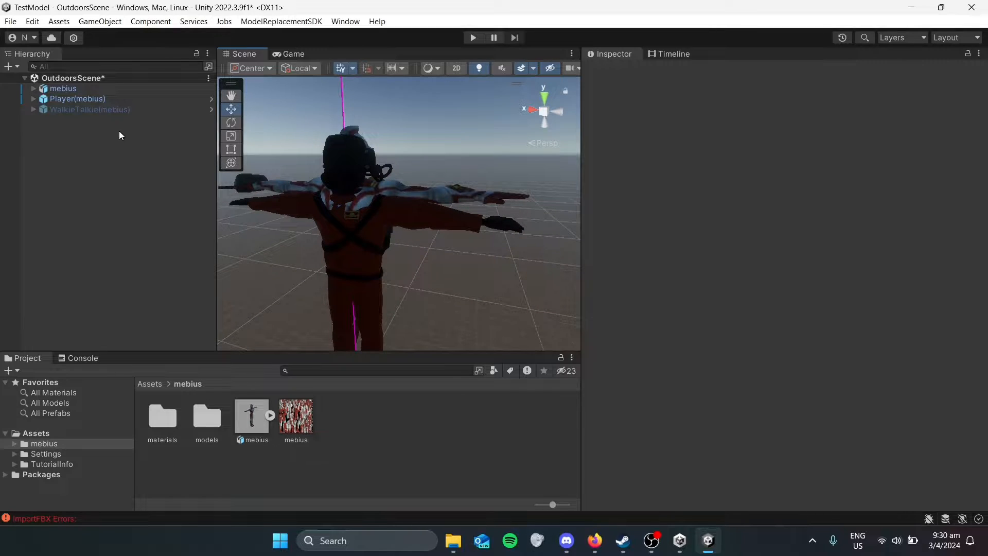
Reselect the mebius object and set its Root Scale X and Z to 0.97 to match the Y value
left_click(97, 88)
left_click_drag(396, 237, 514, 278, "alt")
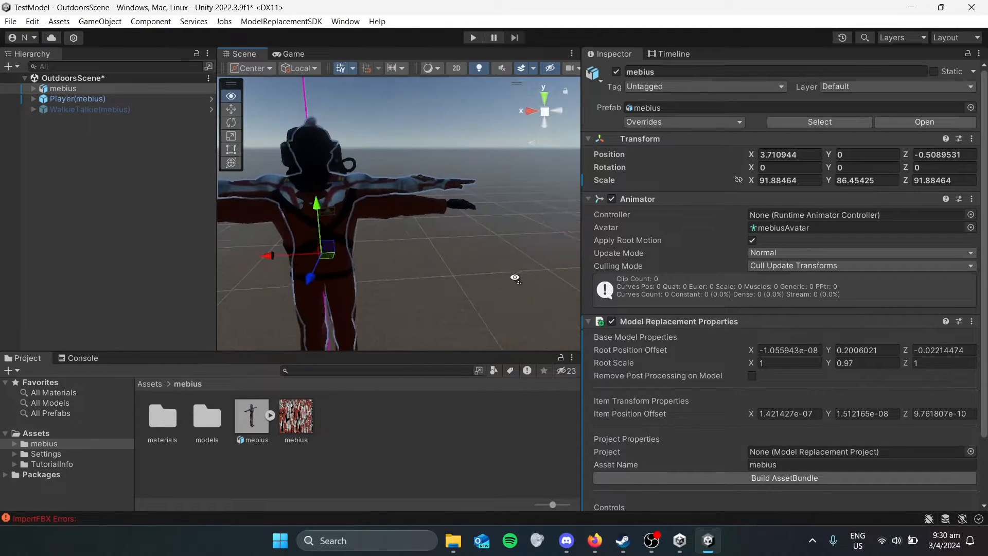
middle_click_drag(389, 267, 496, 267)
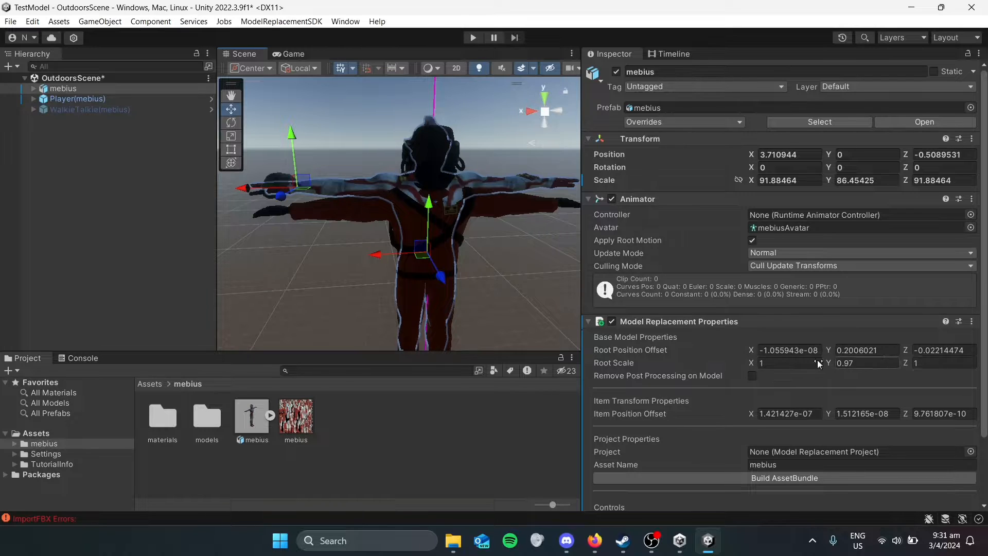
left_click(780, 365)
left_click(861, 365)
key("ctrl+c")
left_click(819, 362)
key("ctrl+v")
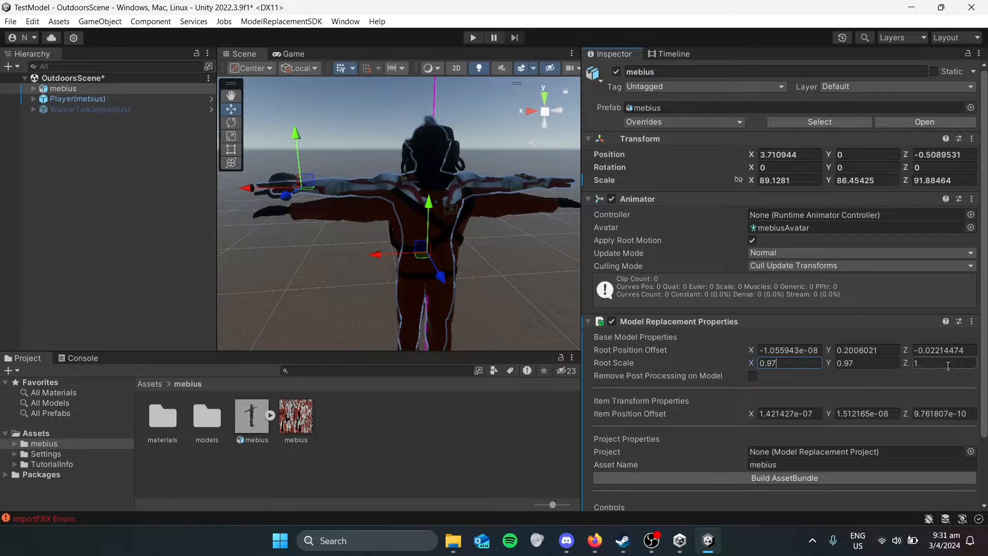
left_click(923, 364)
key("ctrl+v")
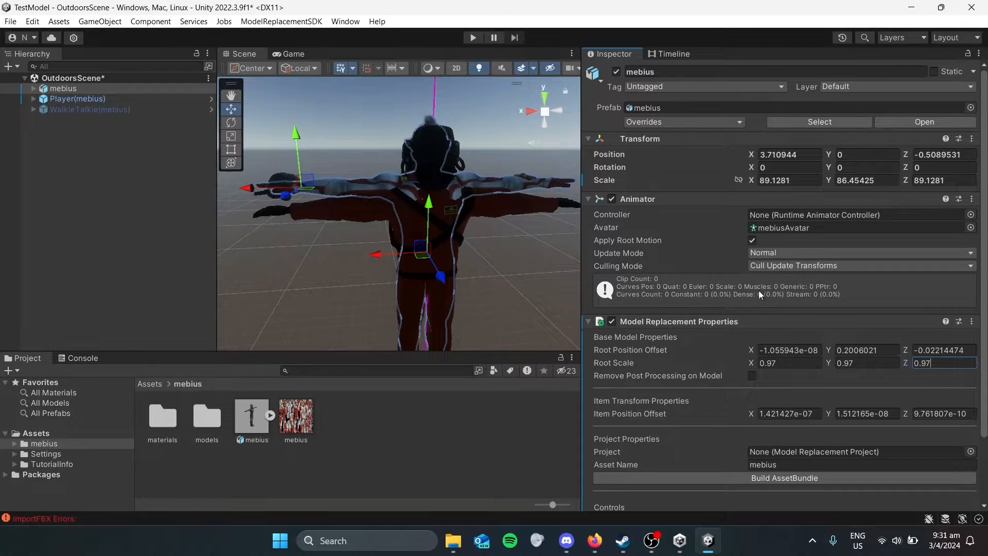
Examine how the mebius model's head, arms and feet line up with the preview player from behind
left_click(528, 215)
left_click(113, 88)
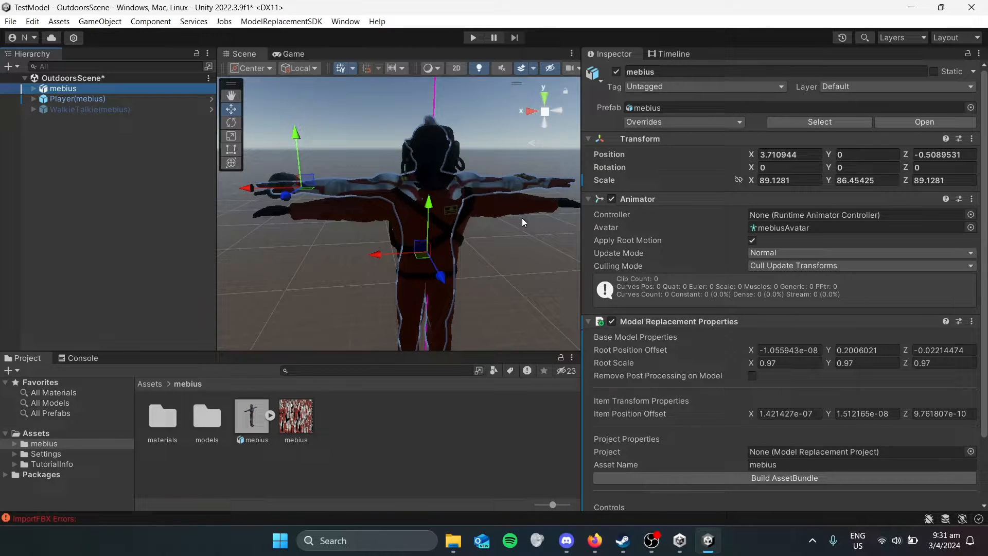
middle_click_drag(505, 222, 465, 185)
scroll(671, 285, "down", 3)
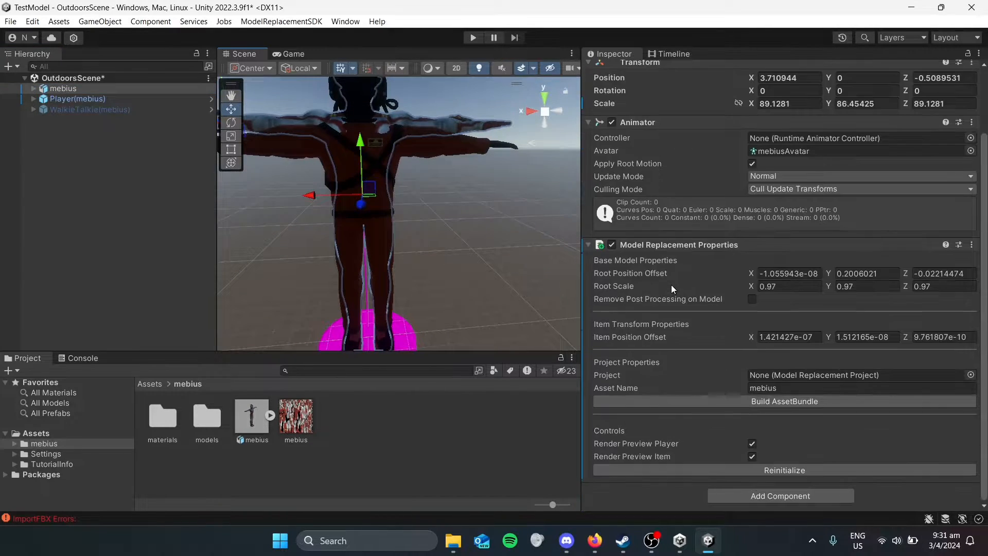
scroll(671, 285, "up", 3)
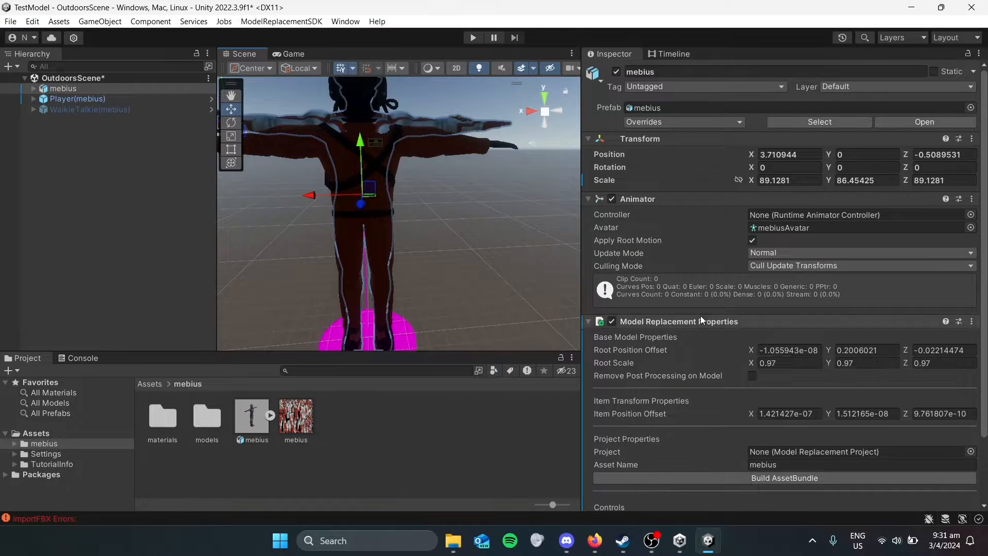
middle_click_drag(461, 175, 492, 215)
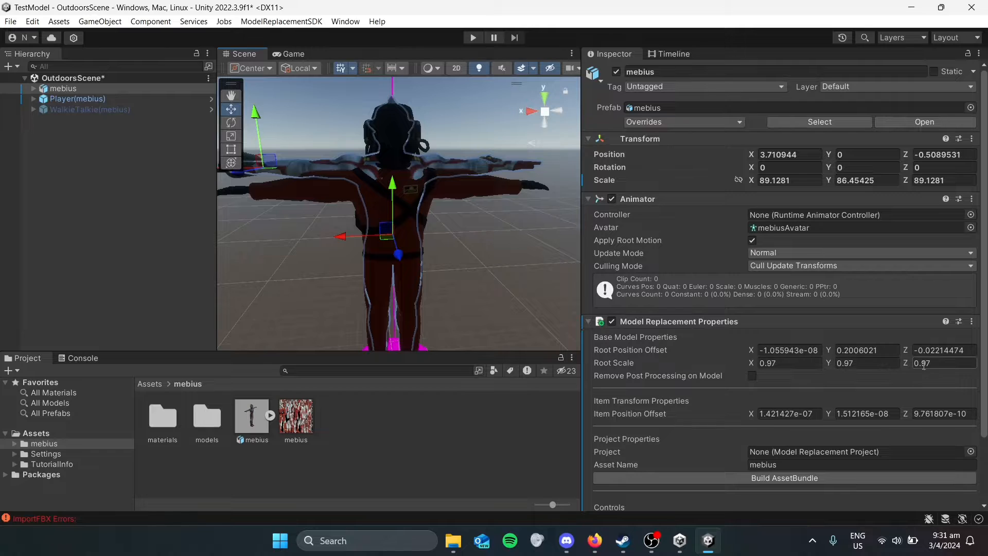
middle_click_drag(494, 247, 330, 162)
scroll(416, 234, "up", 2)
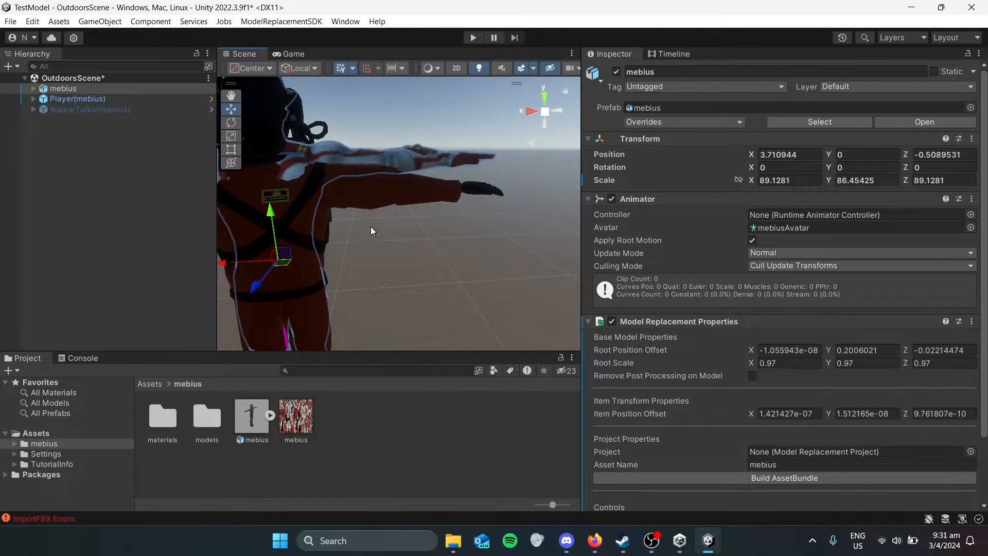
middle_click_drag(370, 226, 429, 235)
scroll(433, 202, "down", 6)
Shift the mebius model forward in a side view, to a Root Position Offset of about Y 0.215 and Z 0.032
right_click_drag(429, 236, 389, 265)
middle_click_drag(411, 263, 288, 202)
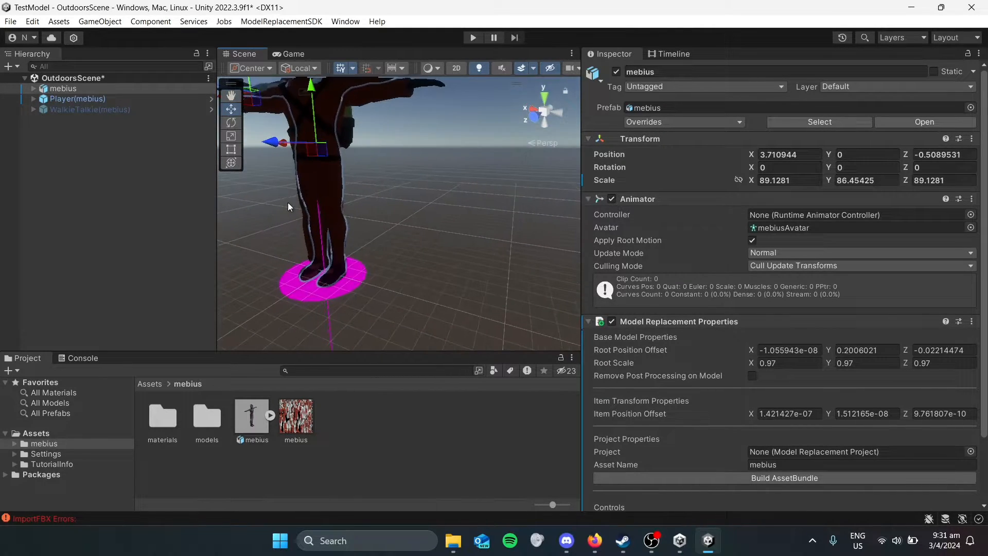
right_click_drag(355, 203, 296, 204)
middle_click_drag(478, 191, 371, 239)
right_click_drag(370, 238, 310, 230)
middle_click_drag(357, 246, 281, 206)
middle_click_drag(397, 261, 429, 264)
scroll(432, 267, "up", 2)
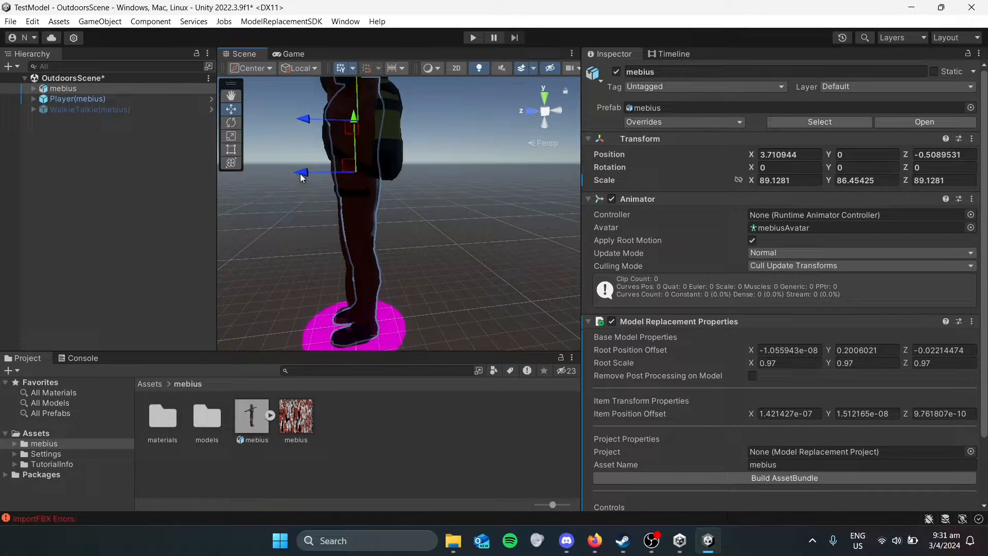
left_click_drag(302, 178, 295, 175)
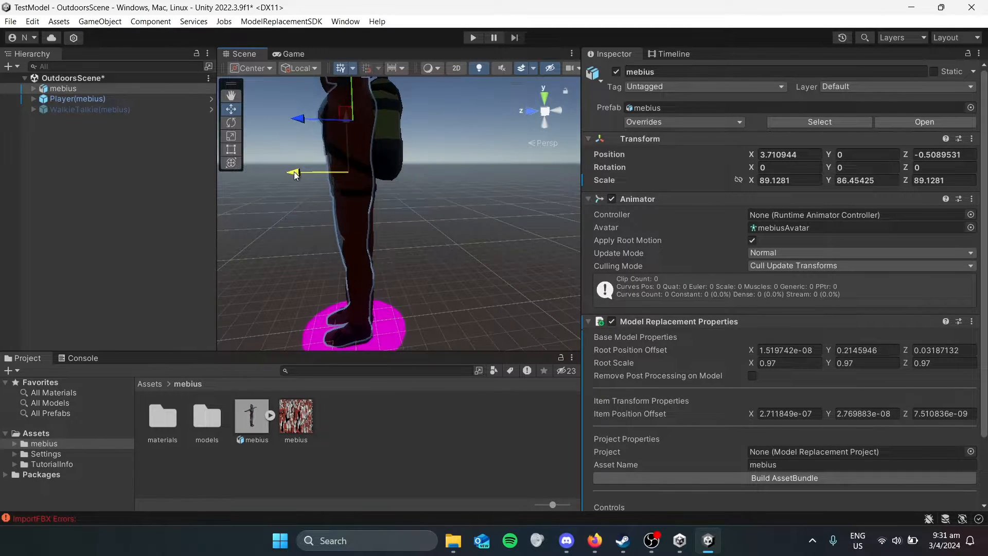
Examine from several angles how the shifted model's torso and arms overlap the preview player, with a close look at one arm
right_click_drag(372, 259, 438, 260)
middle_click_drag(319, 278, 454, 207)
right_click_drag(454, 207, 475, 224)
middle_click_drag(412, 229, 388, 258)
middle_click_drag(344, 167, 410, 331)
middle_click_drag(332, 246, 399, 275)
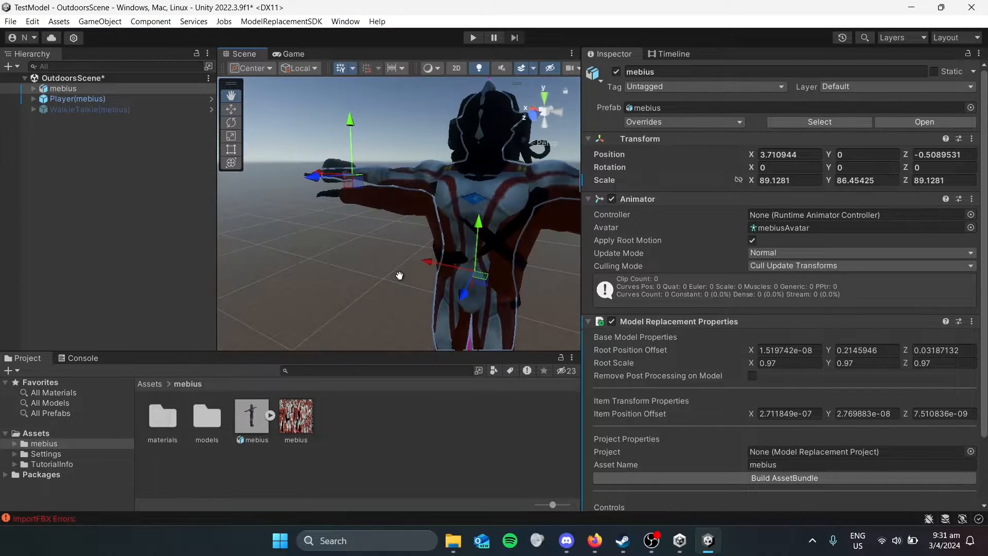
right_click_drag(399, 275, 468, 247)
middle_click_drag(460, 213, 449, 230)
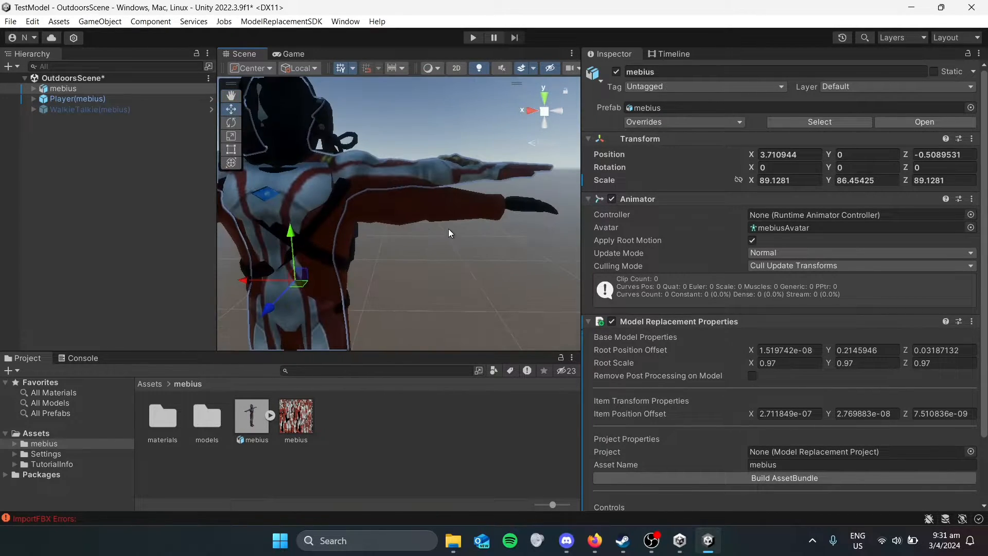
scroll(449, 227, "up", 3)
middle_click_drag(493, 167, 467, 194)
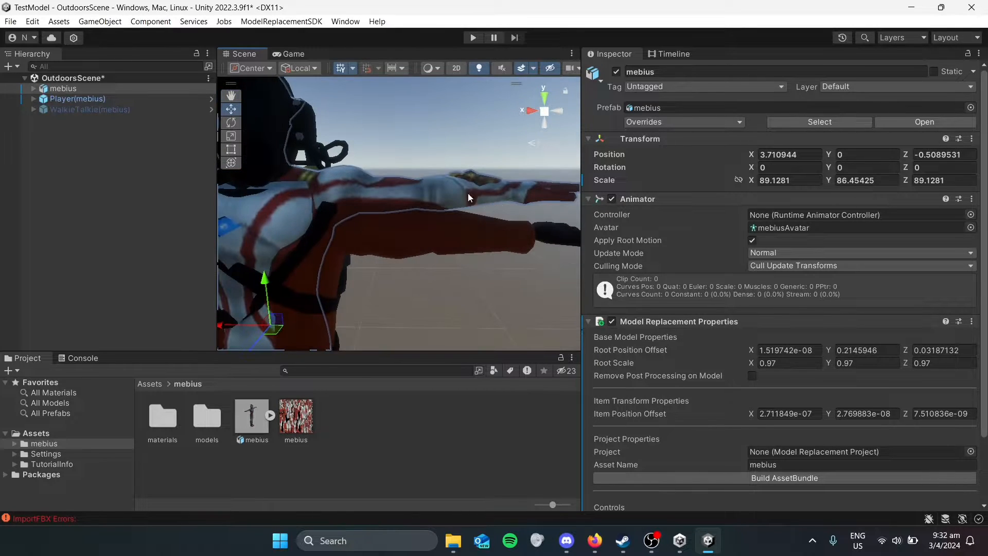
scroll(463, 198, "up", 3)
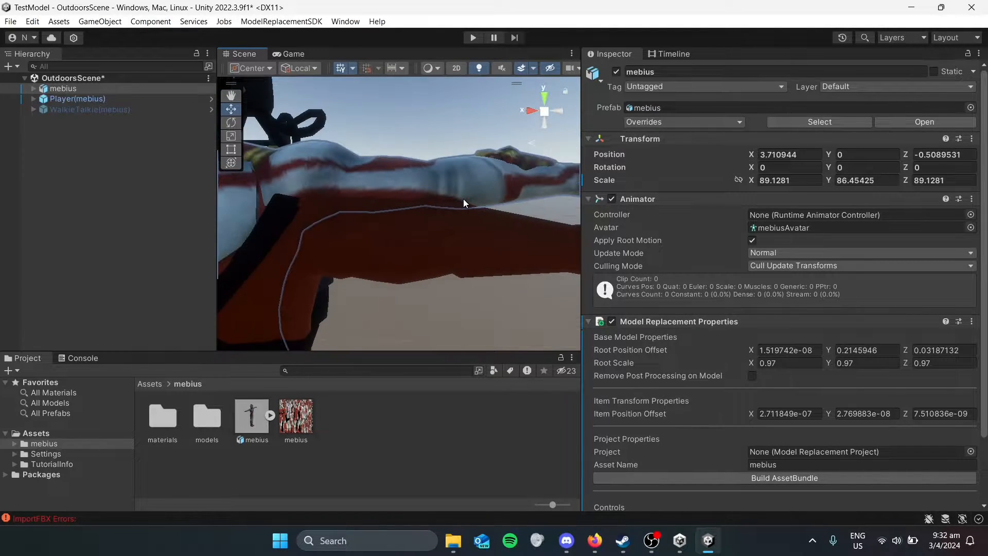
scroll(438, 190, "down", 2)
Expand the mebius armature through bip_spine_0 and bip_spine_1, and select the left collar bone bip_collar_L
left_click(32, 99)
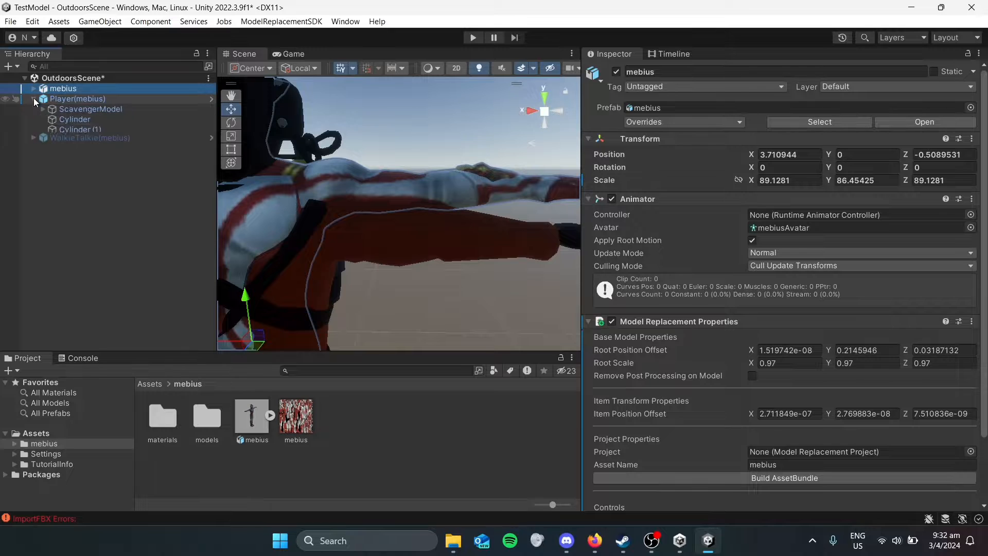
left_click(33, 98)
left_click(32, 90)
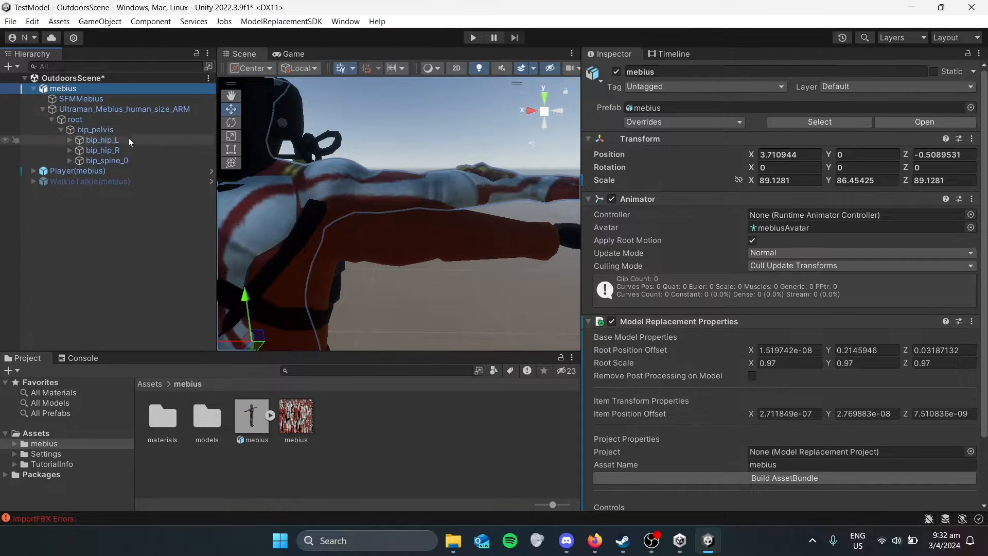
scroll(277, 172, "down", 2)
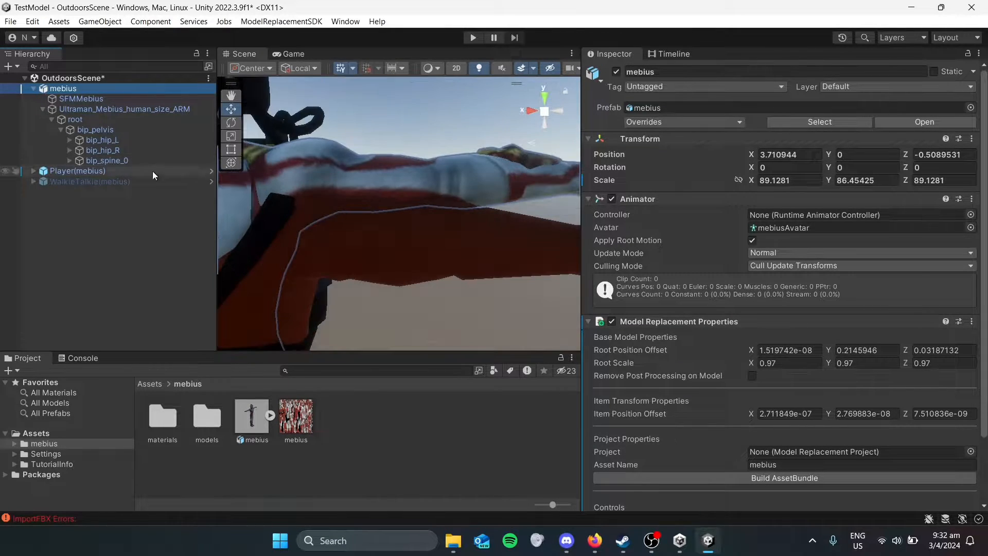
left_click(70, 160)
left_click(78, 171)
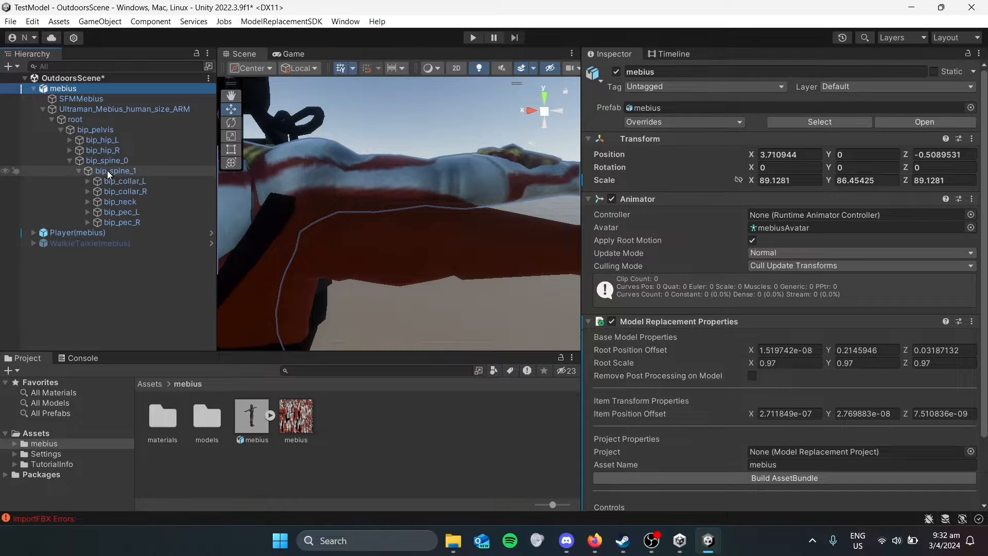
left_click(87, 181)
scroll(334, 186, "down", 5)
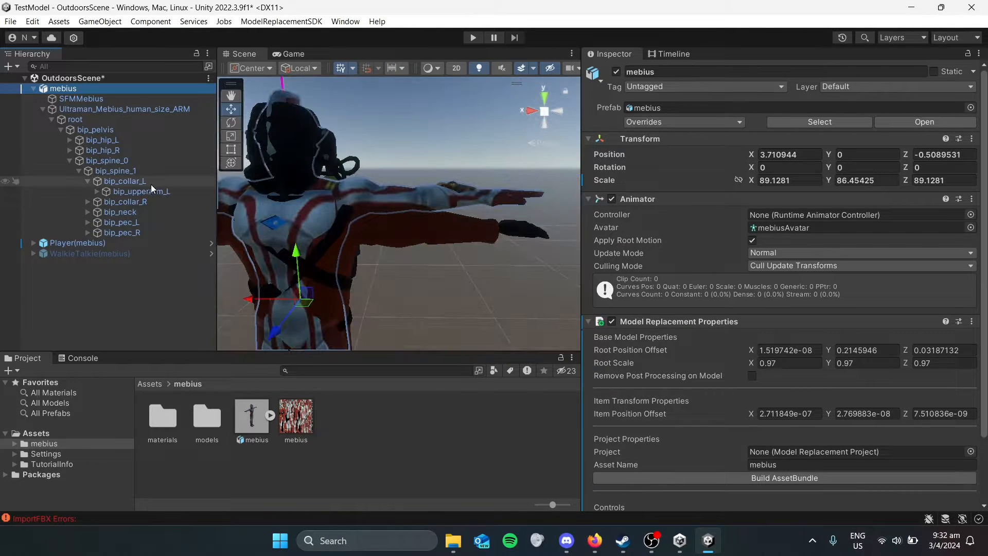
left_click(151, 184)
Try rotating bip_collar_L with the rotation handles in the Scene view, and undo the rotation
middle_click_drag(441, 194, 420, 217)
scroll(421, 217, "up", 2)
scroll(421, 216, "down", 1)
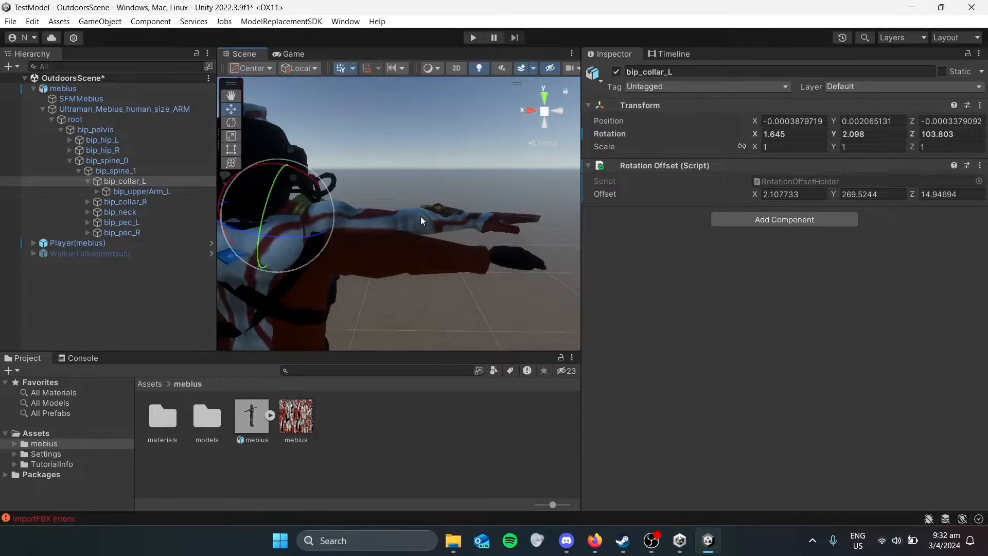
right_click_drag(420, 216, 329, 271)
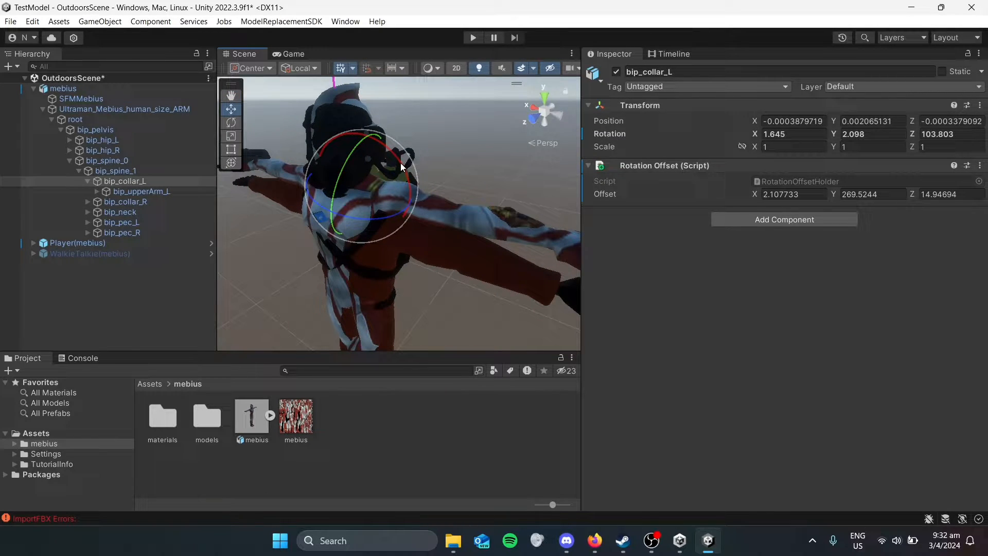
left_click_drag(400, 162, 403, 169)
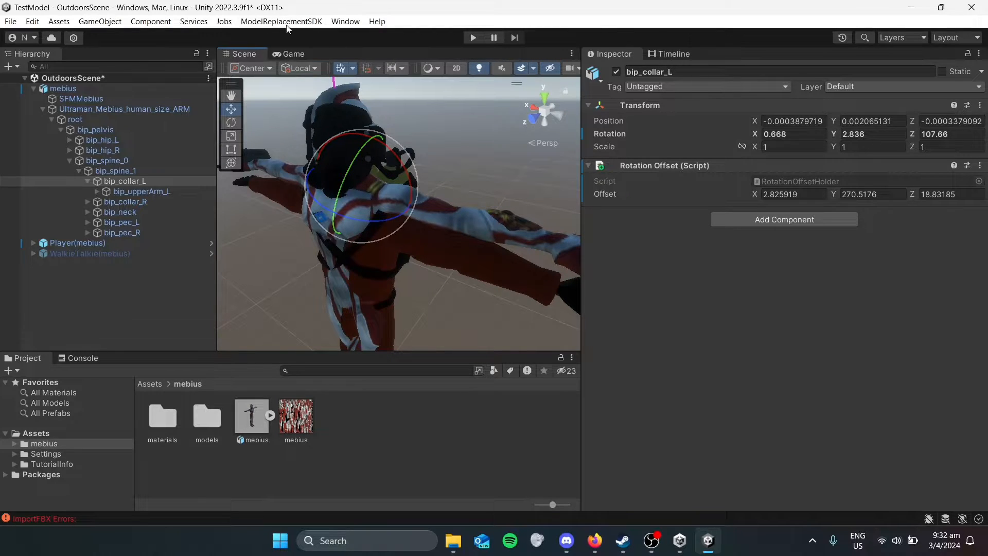
key("ctrl+z")
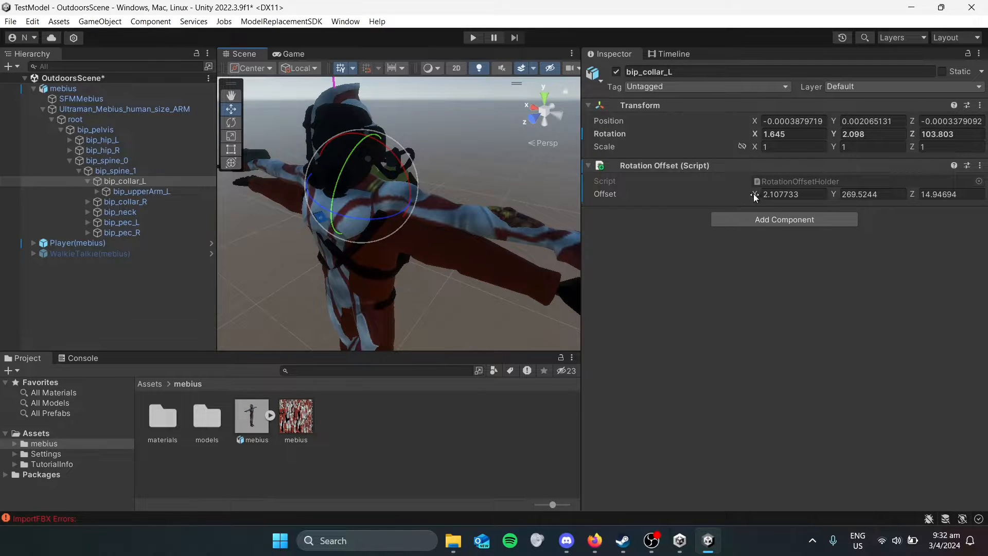
Set the Rotation Offset of bip_collar_L to X 13.6 and Z 43.23, lowering the left arm onto the preview player's arm
left_click_drag(752, 193, 759, 197)
left_click_drag(835, 193, 945, 200)
key("ctrl+z")
right_click_drag(478, 180, 403, 178)
middle_click_drag(494, 176, 399, 175)
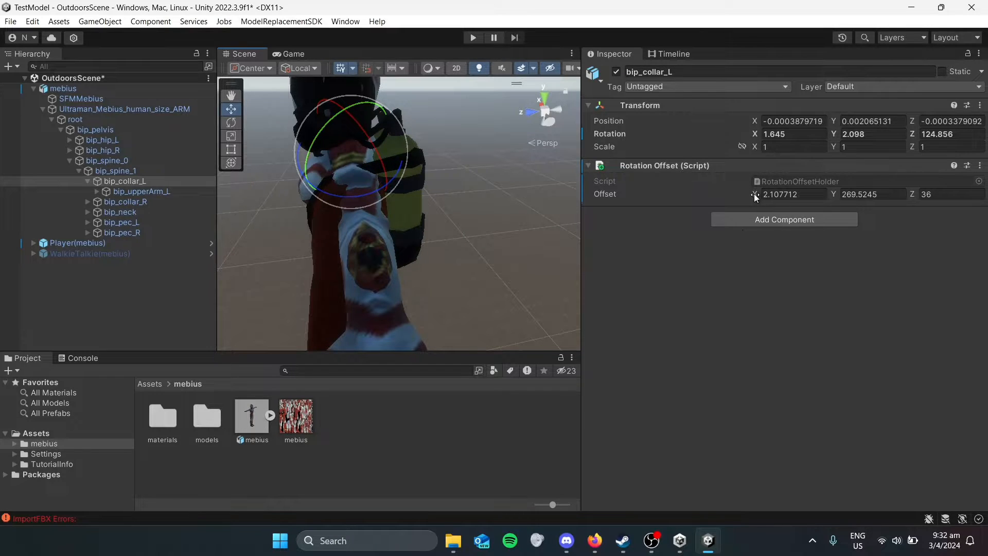
left_click_drag(754, 193, 827, 197)
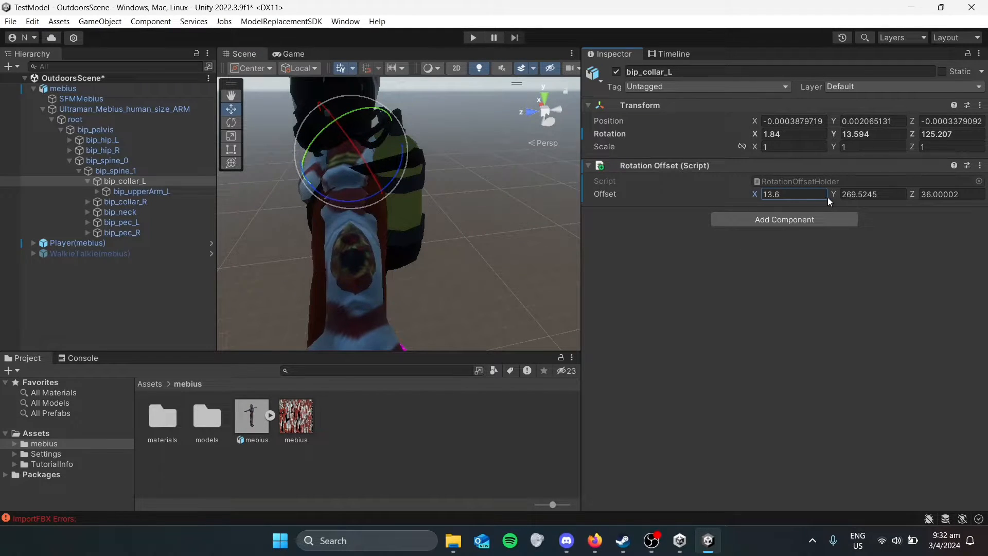
left_click_drag(912, 193, 934, 196)
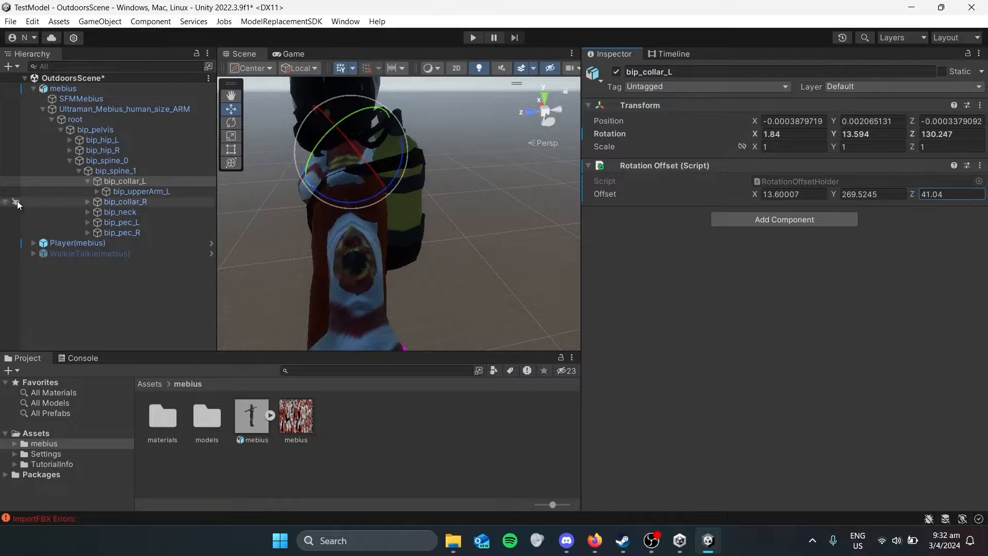
left_click_drag(17, 201, 43, 204)
Expand bip_upperArm_L and set the Z Rotation Offset of bip_lowerArm_L to about 10
middle_click_drag(356, 226, 363, 186)
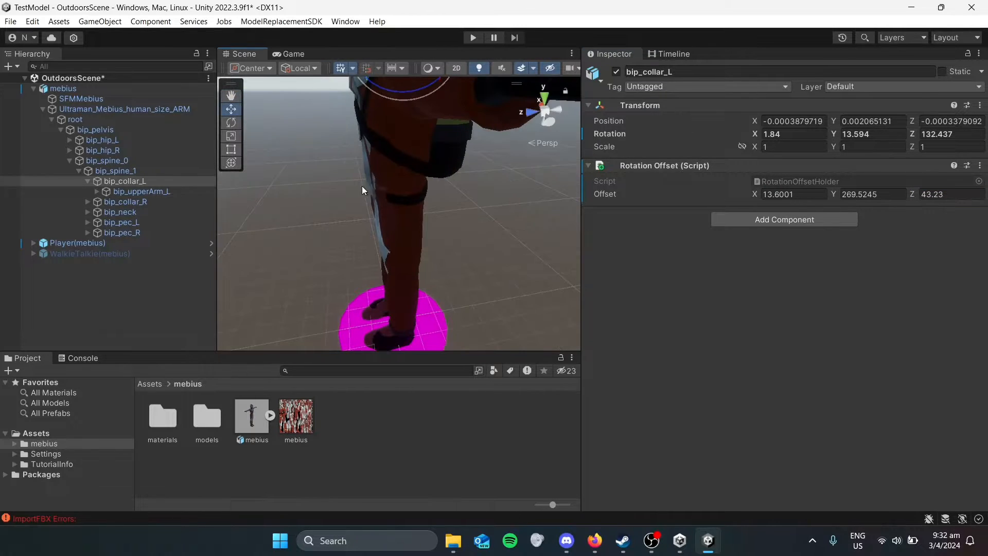
right_click_drag(362, 186, 397, 172)
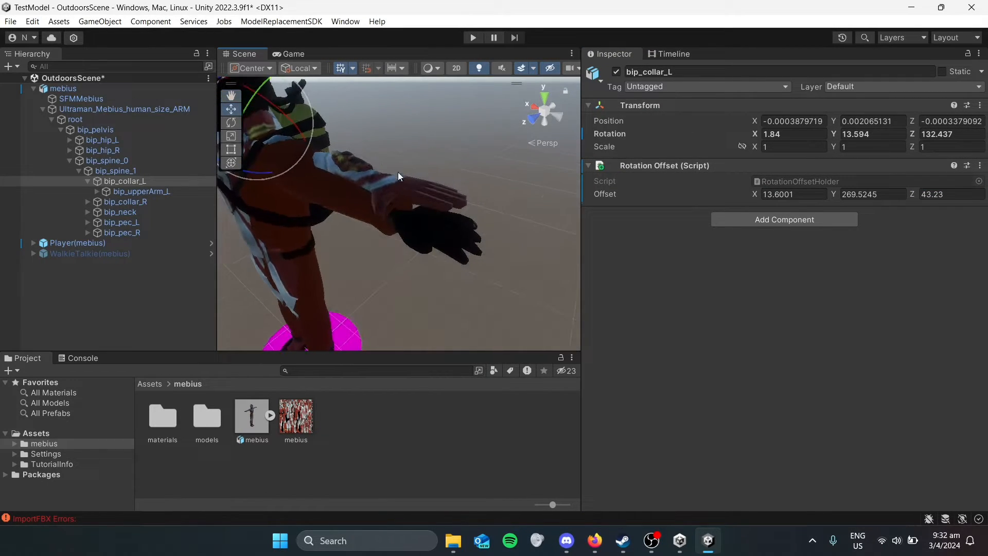
left_click(118, 192)
left_click(97, 190)
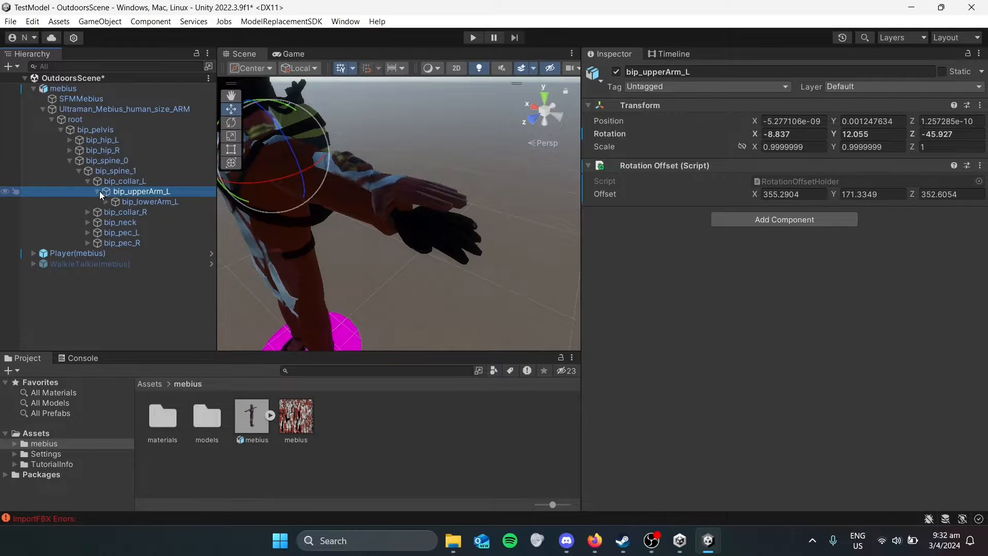
left_click(131, 201)
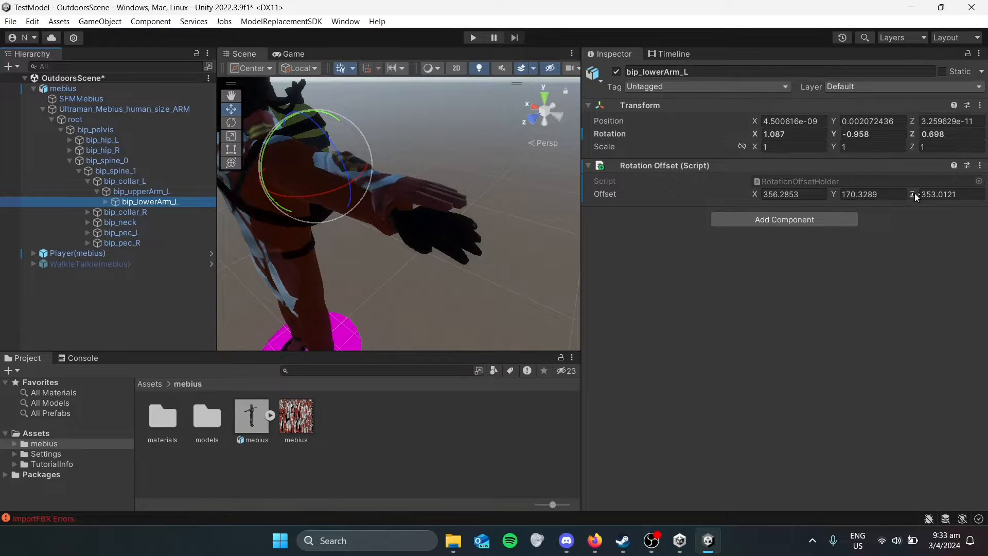
left_click_drag(915, 193, 959, 199)
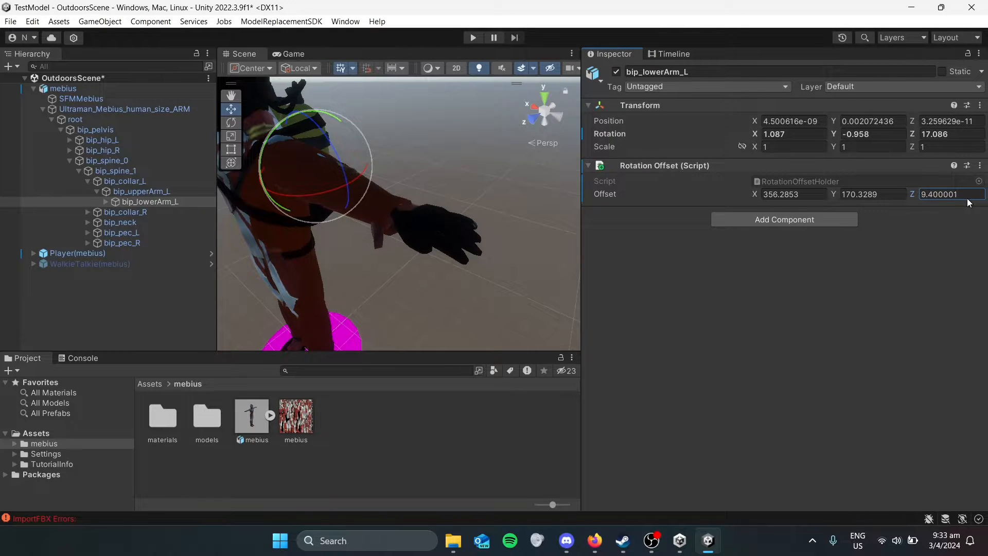
Examine from several angles and distances how mebius's left forearm and hand overlap the preview player's wrist and glove
right_click_drag(368, 213, 503, 247)
scroll(503, 245, "down", 3)
middle_click_drag(504, 245, 461, 223)
scroll(469, 229, "up", 5)
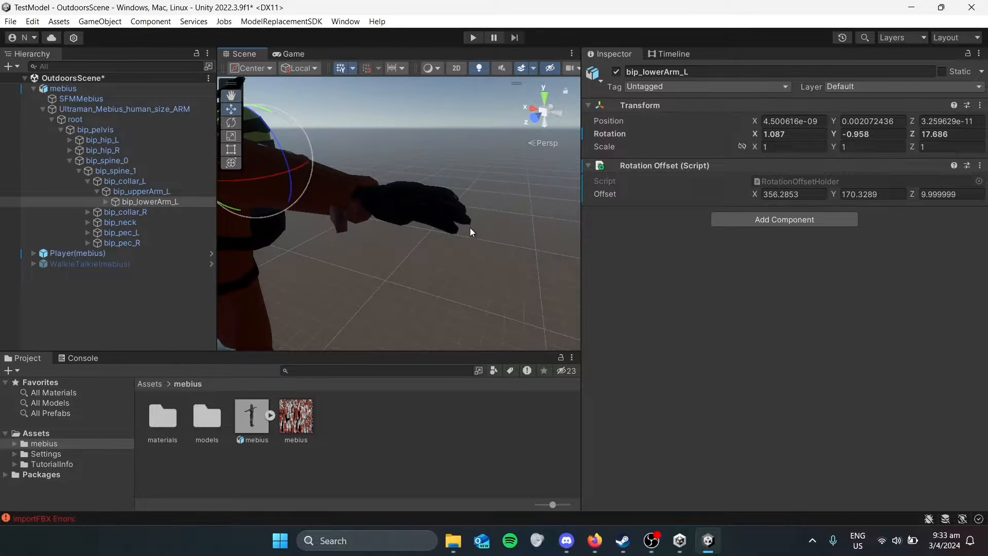
scroll(449, 226, "down", 3)
right_click_drag(446, 191, 312, 258)
middle_click_drag(317, 237, 421, 195)
scroll(421, 196, "up", 4)
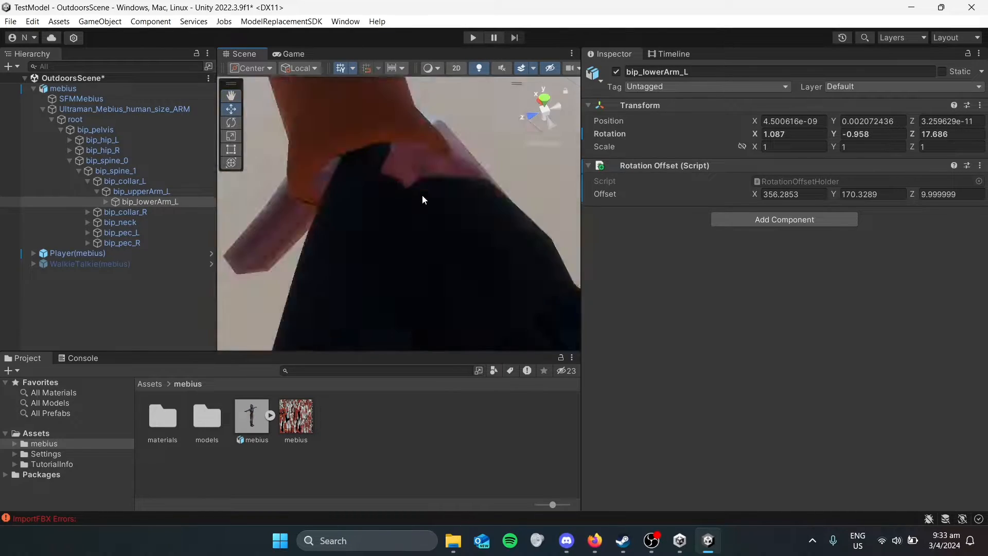
scroll(422, 195, "down", 2)
scroll(422, 196, "down", 3)
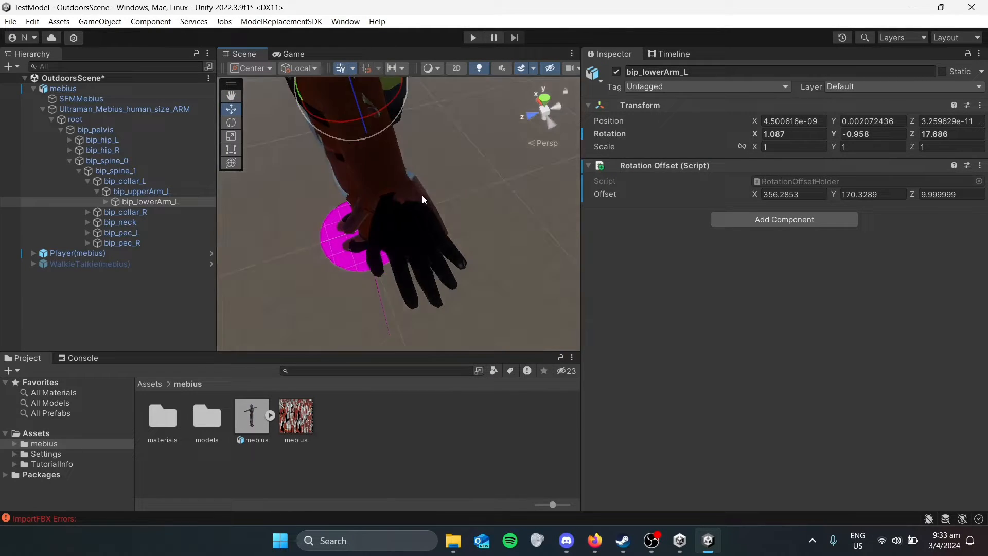
scroll(447, 190, "up", 2)
scroll(456, 192, "down", 2)
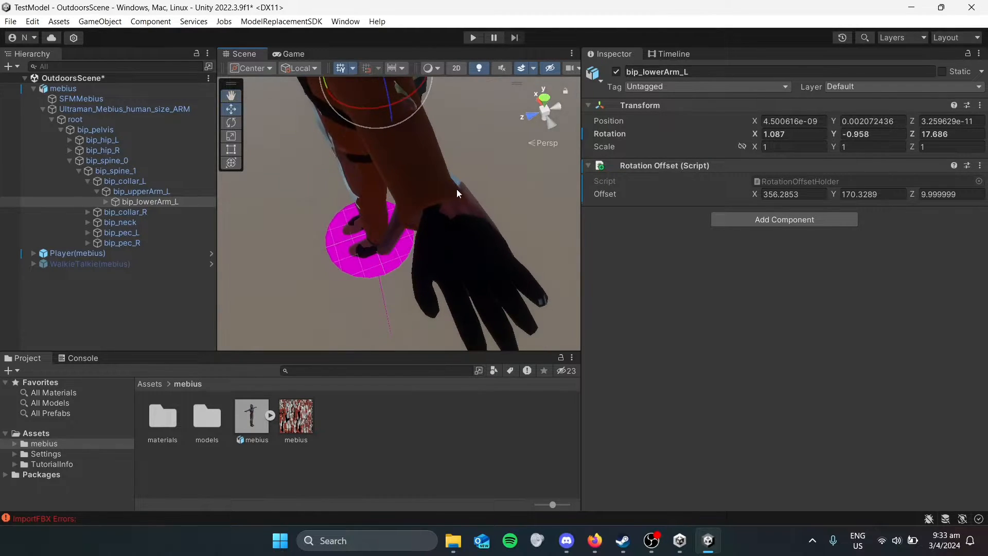
scroll(455, 194, "up", 3)
scroll(455, 197, "down", 3)
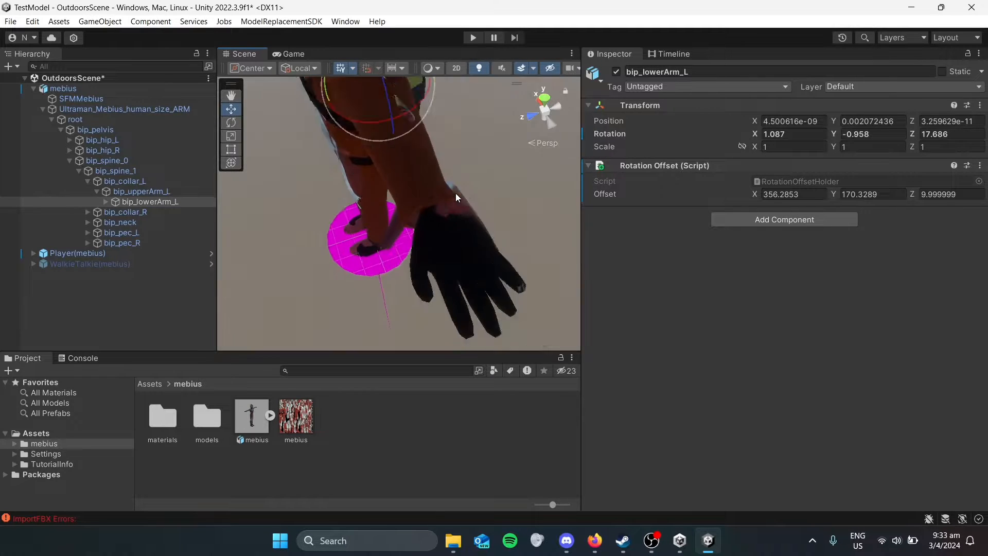
middle_click_drag(473, 201, 414, 144)
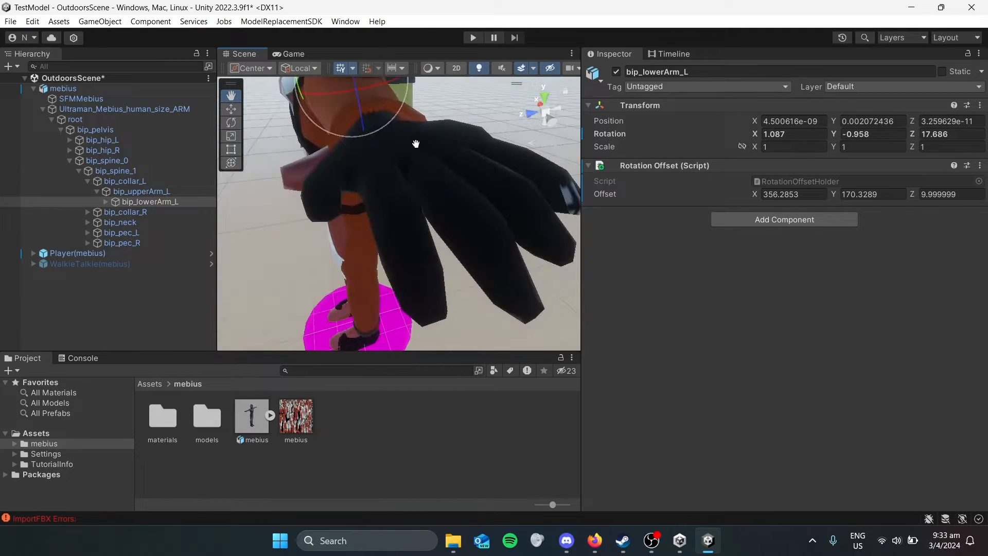
scroll(414, 144, "up", 1)
scroll(412, 148, "down", 3)
scroll(372, 170, "up", 3)
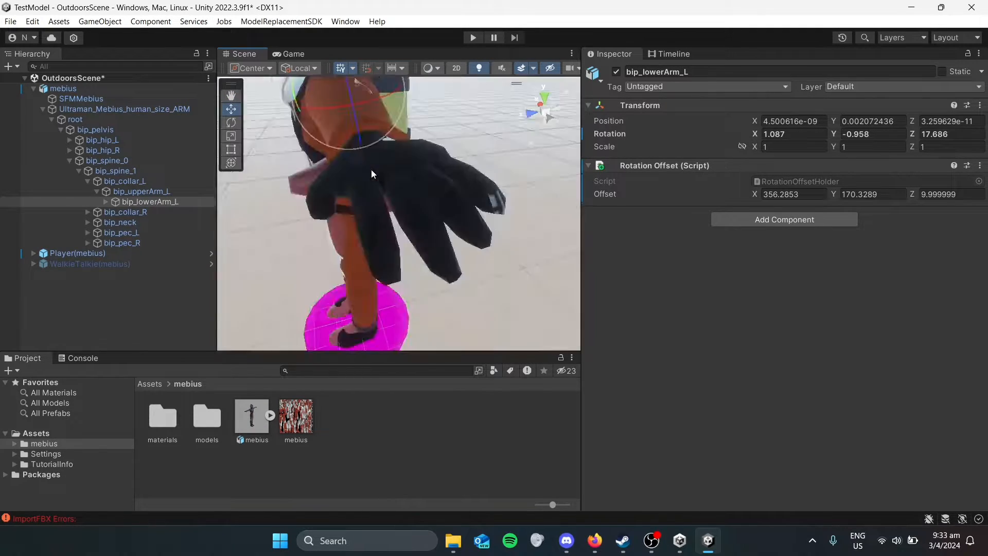
scroll(369, 171, "down", 2)
right_click_drag(360, 178, 380, 192)
middle_click_drag(380, 192, 356, 202)
scroll(358, 205, "up", 3)
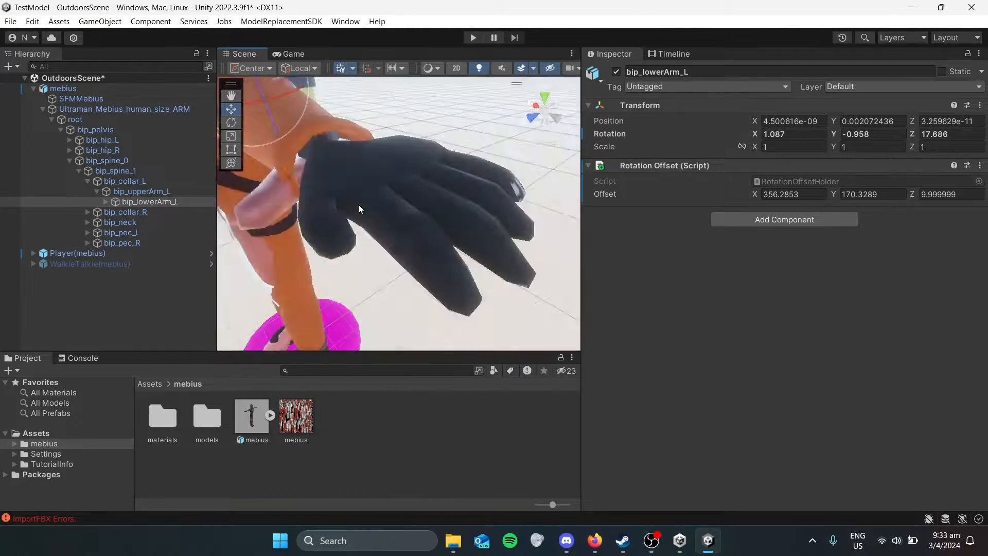
scroll(357, 205, "down", 1)
right_click_drag(357, 205, 350, 193)
mouse_move(350, 197)
middle_mouse_down()
mouse_move(381, 149)
mouse_move(348, 194)
mouse_move(350, 170)
mouse_move(346, 203)
middle_mouse_up()
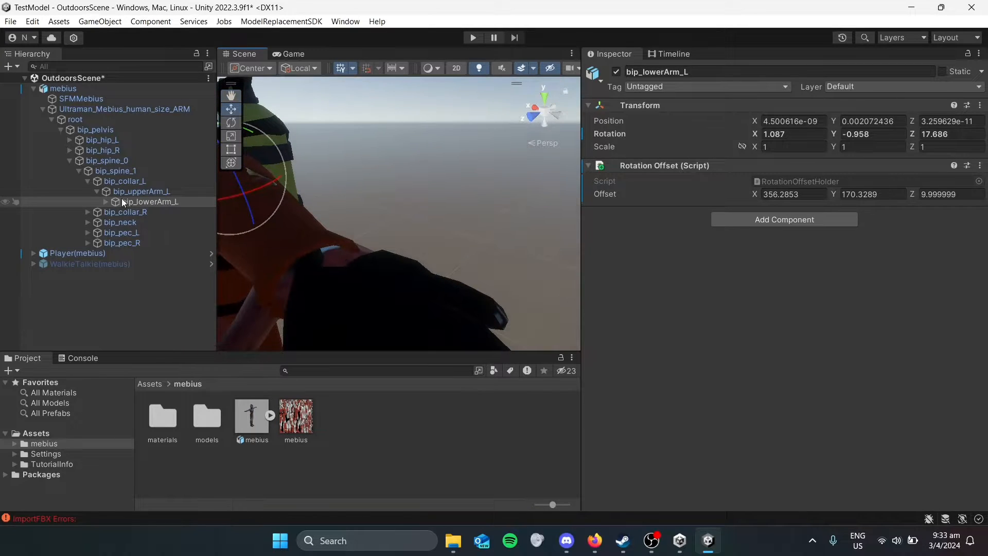
Set the Rotation Offset of bip_hand_L to X 12.61 and Z 358.3 to align the left hand with the preview player's glove
left_click(105, 202)
left_click(125, 212)
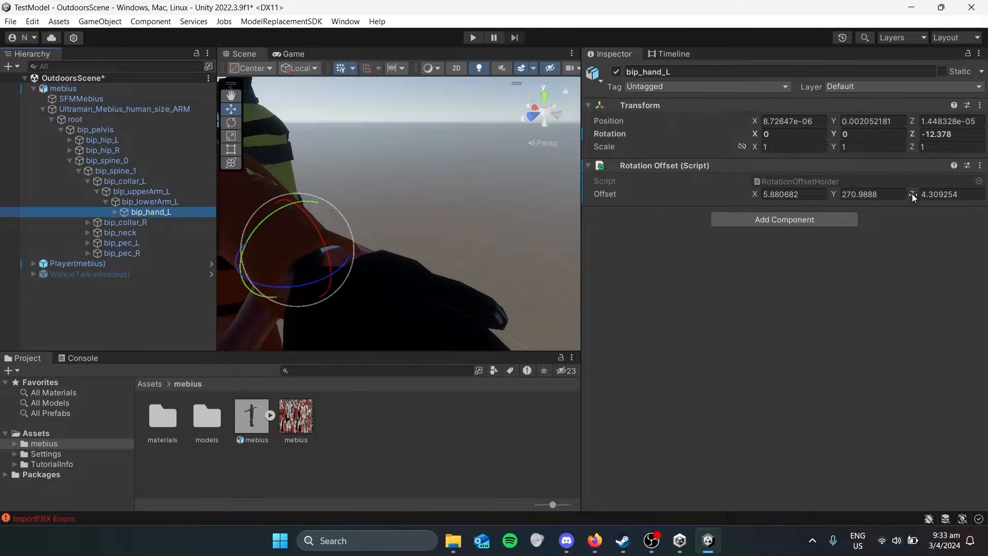
left_click_drag(912, 193, 908, 197)
middle_click_drag(491, 225, 496, 214)
right_click_drag(496, 214, 435, 242)
middle_click_drag(434, 243, 470, 229)
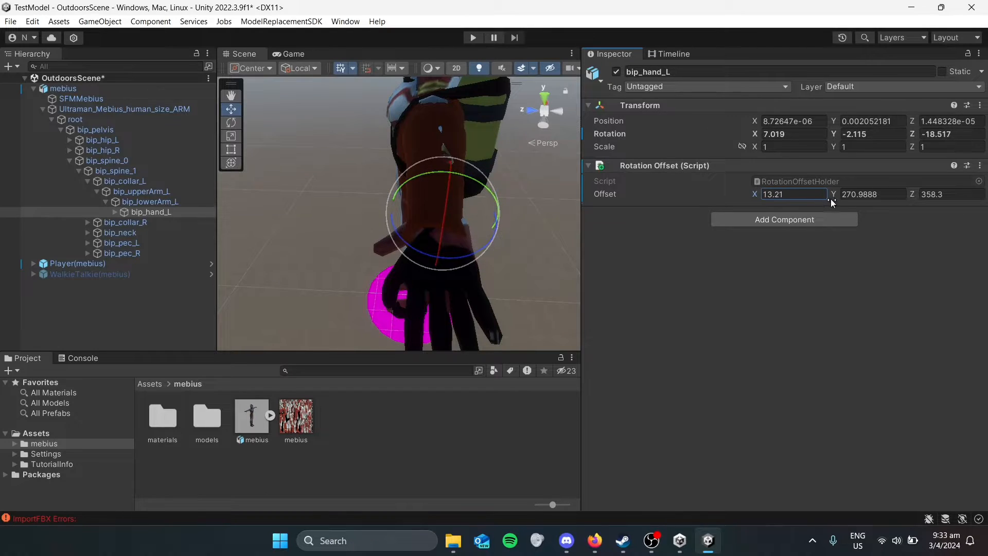
middle_click_drag(572, 197, 535, 197)
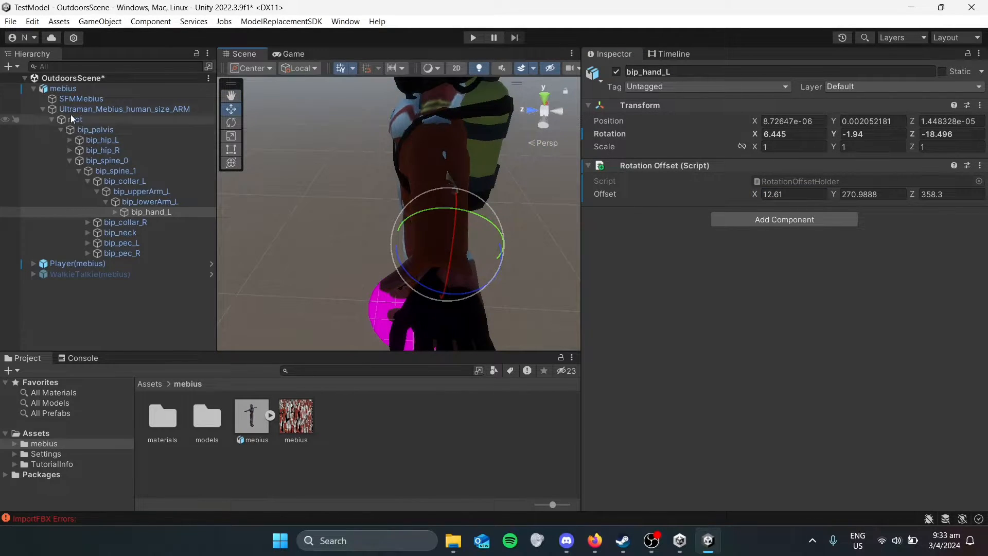
Hide the preview player on the mebius object to check the adjusted left arm alone, and show the player again
left_click(63, 88)
left_click(752, 443)
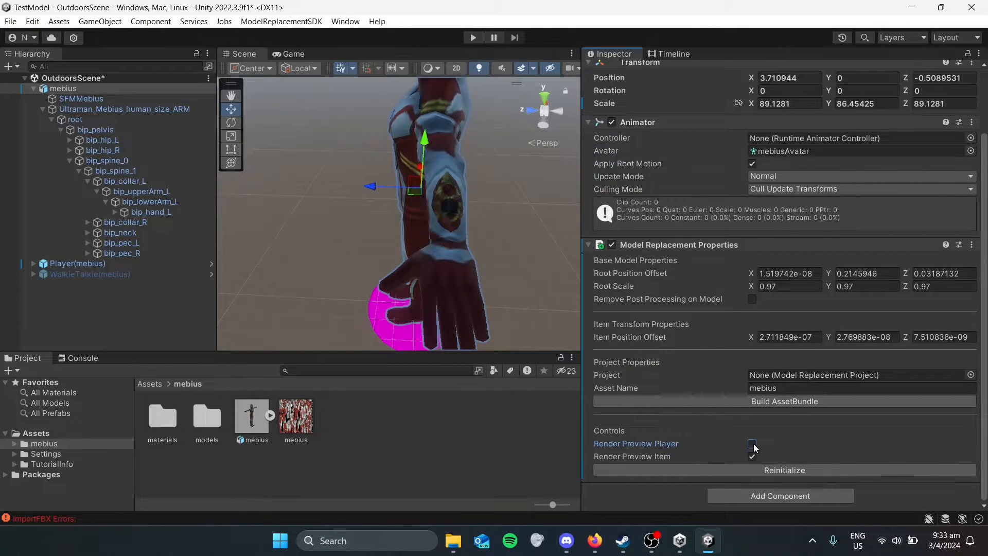
left_click(752, 443)
Collapse the bip_collar_L branch and expand bip_collar_R to reach the right arm bones
middle_click_drag(477, 275, 424, 245)
scroll(425, 245, "up", 3)
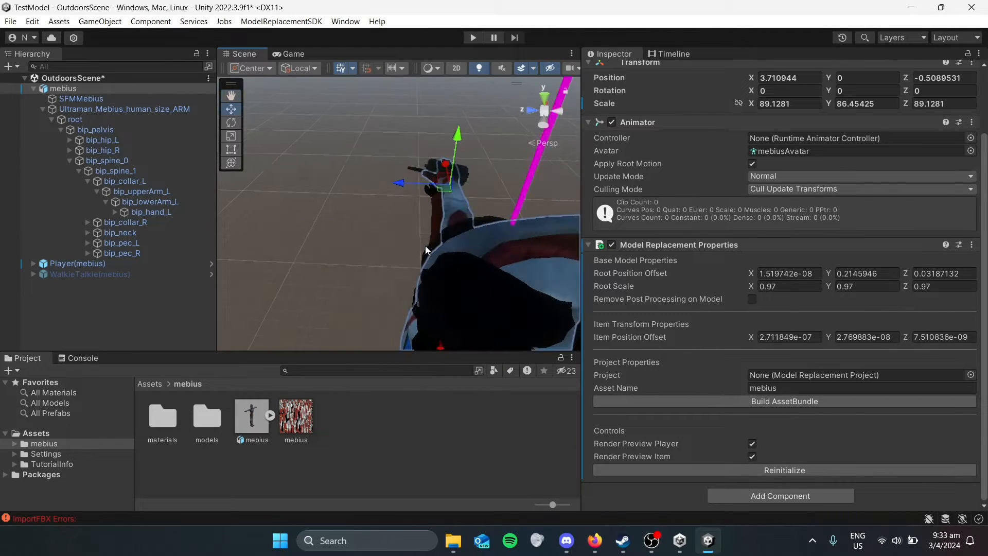
left_click_drag(425, 245, 474, 241, "alt")
middle_click_drag(473, 240, 346, 216)
left_click_drag(346, 216, 501, 210, "alt")
middle_click_drag(501, 210, 388, 248)
left_click_drag(388, 247, 431, 250, "alt")
left_click(88, 182)
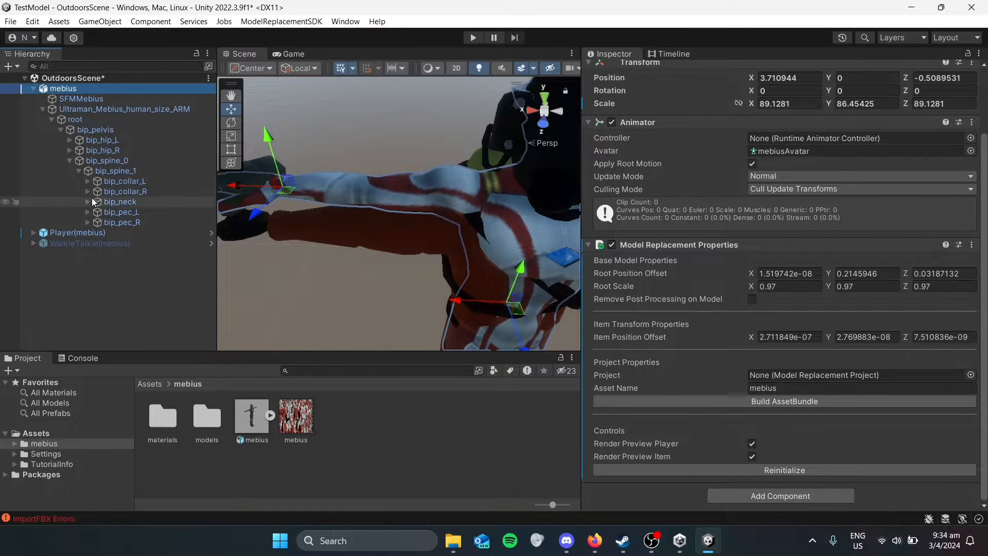
left_click(86, 192)
left_click(110, 203)
Increase the Z Rotation Offset of bip_collar_R to lower the right arm toward the preview player's arm, and select bip_upperArm_R
left_click(140, 191)
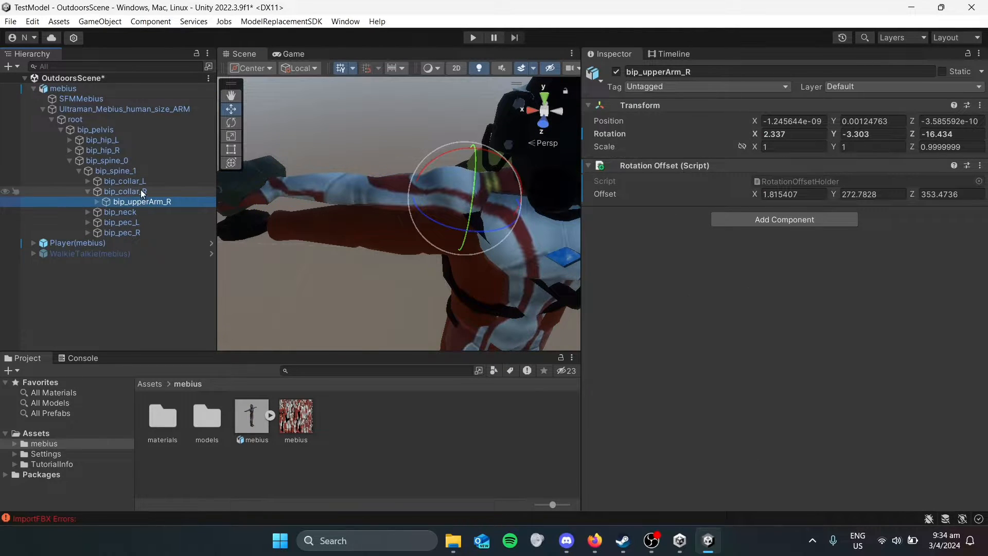
left_click(927, 194)
type("23.15")
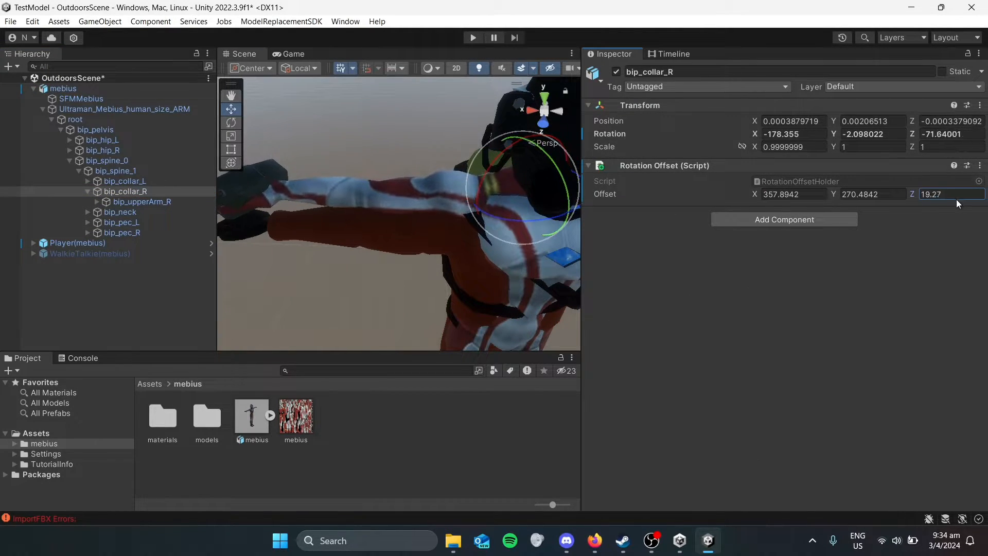
left_click_drag(11, 204, 32, 205)
left_click(14, 202)
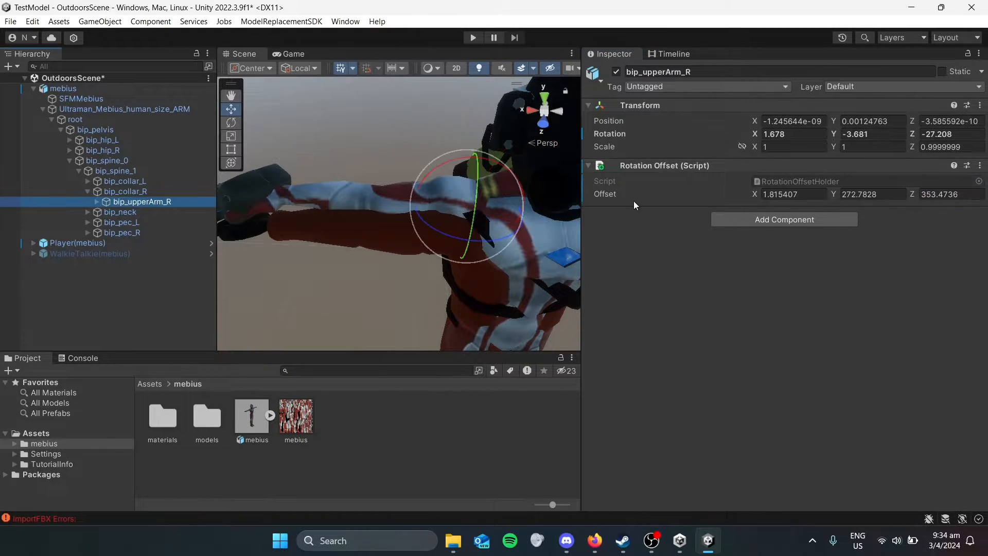
Set the Z Rotation Offset of bip_upperArm_R to 7.4 and reduce the Z Rotation Offset of bip_collar_R to fit the right shoulder
left_click_drag(912, 193, 20, 195)
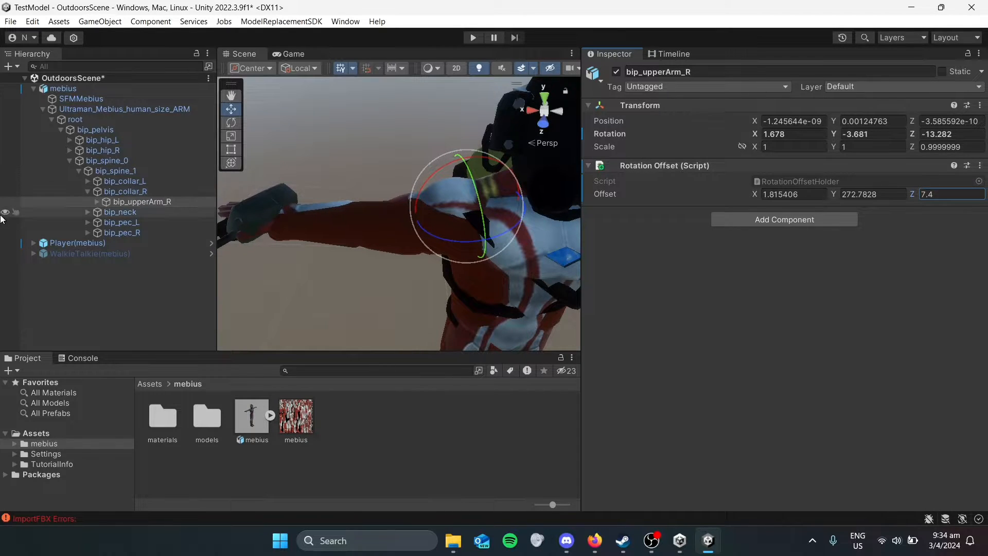
left_click(19, 205)
right_click_drag(309, 233, 369, 230)
left_click(137, 192)
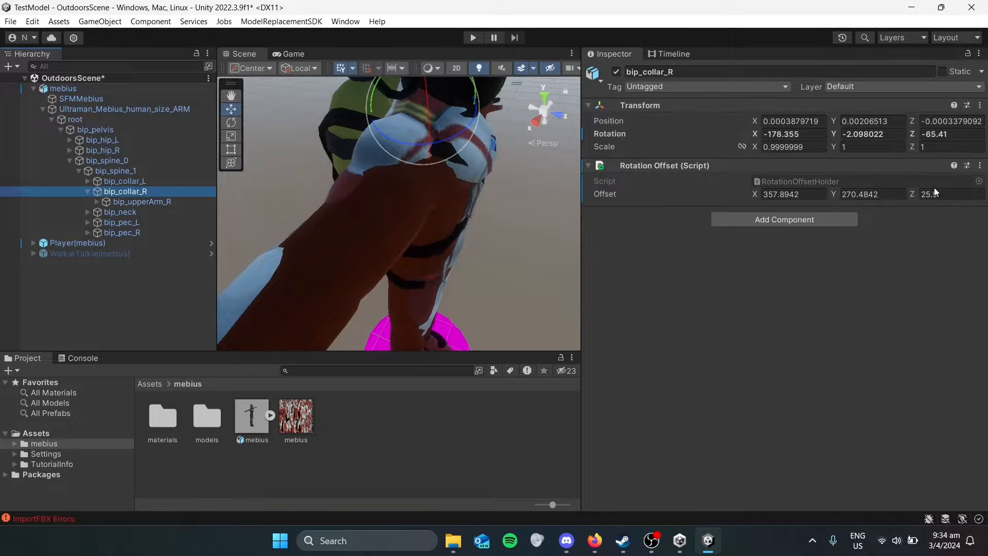
left_click_drag(912, 193, 878, 198)
Set the Z Rotation Offset of bip_lowerArm_R under bip_upperArm_R to 357.98 to align the right forearm with the preview player
left_click(182, 203)
mouse_move(466, 227)
middle_mouse_down()
mouse_move(503, 181)
mouse_move(479, 214)
middle_mouse_up()
scroll(496, 195, "down", 3)
right_click_drag(478, 214, 245, 230)
left_click(96, 201)
left_click(123, 212)
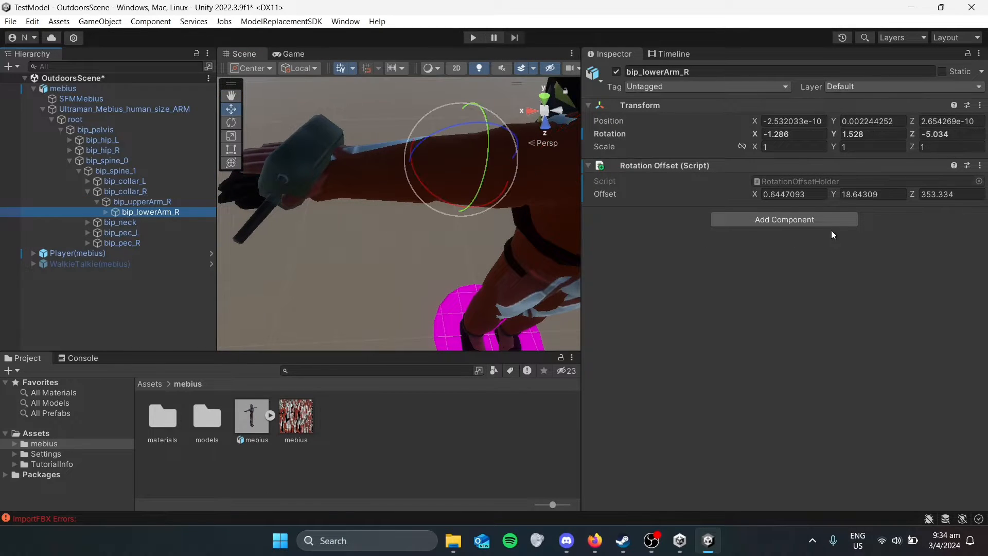
left_click_drag(919, 194, 954, 194)
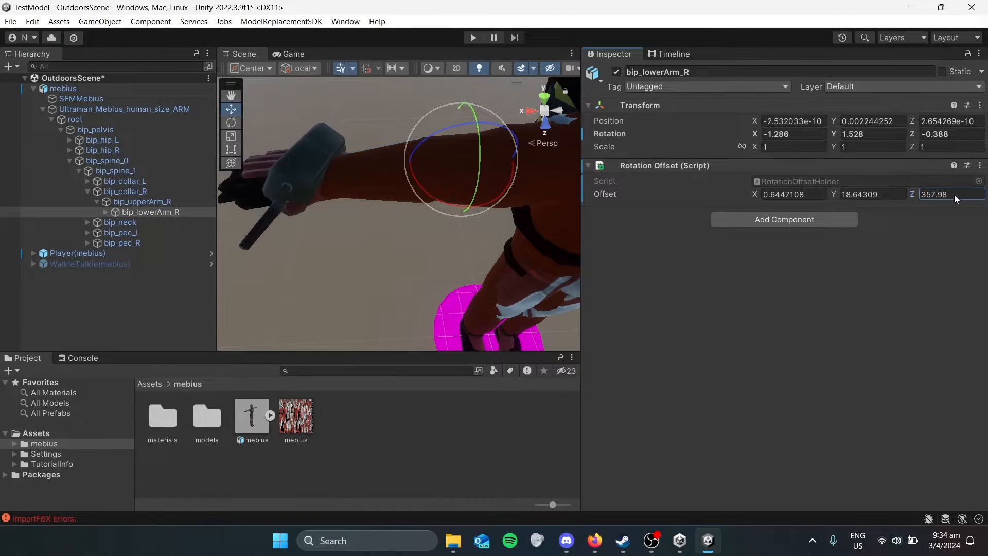
Turn off Render Preview Item on the mebius object to clear the walkie-talkie from the right hand
right_click_drag(467, 227, 540, 233)
middle_click_drag(540, 232, 441, 225)
left_click(129, 89)
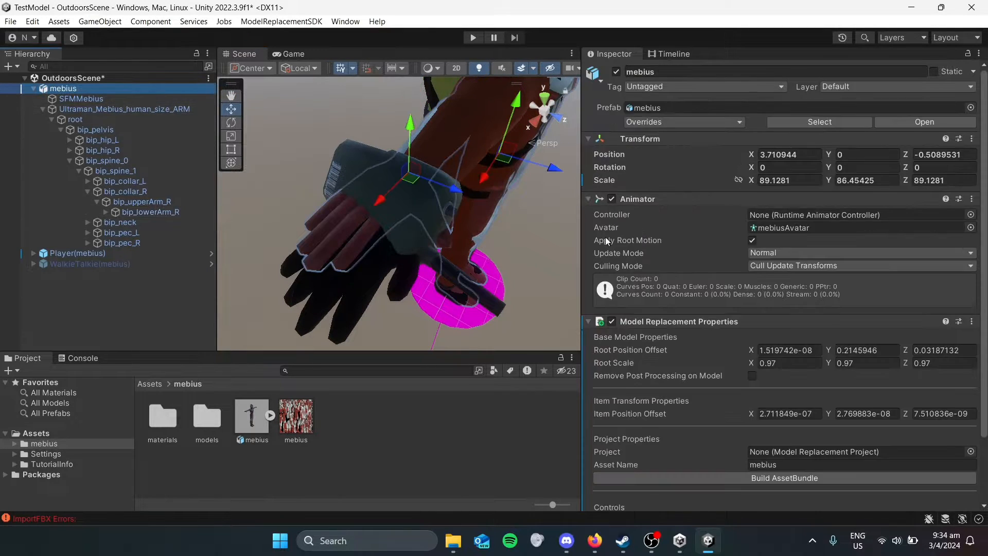
scroll(669, 288, "down", 2)
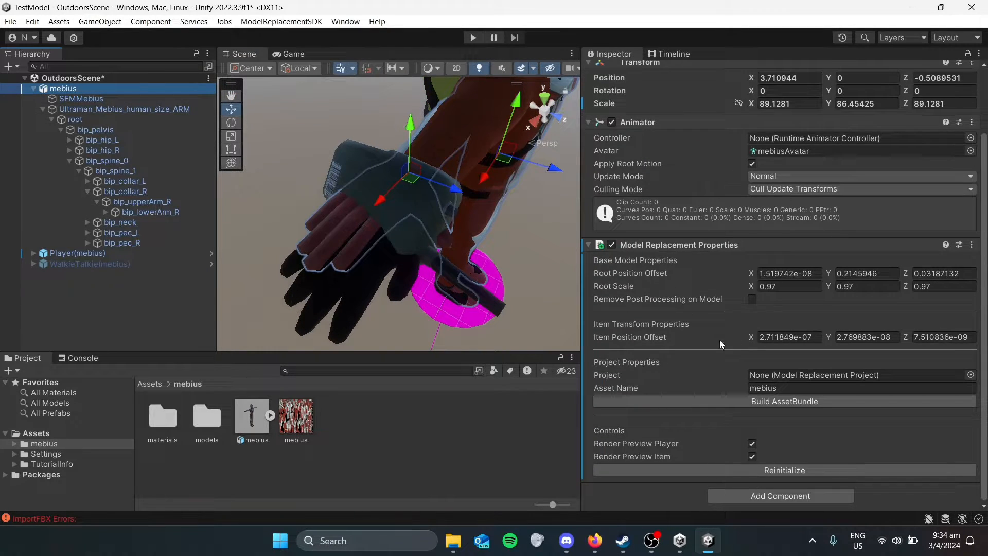
left_click(752, 457)
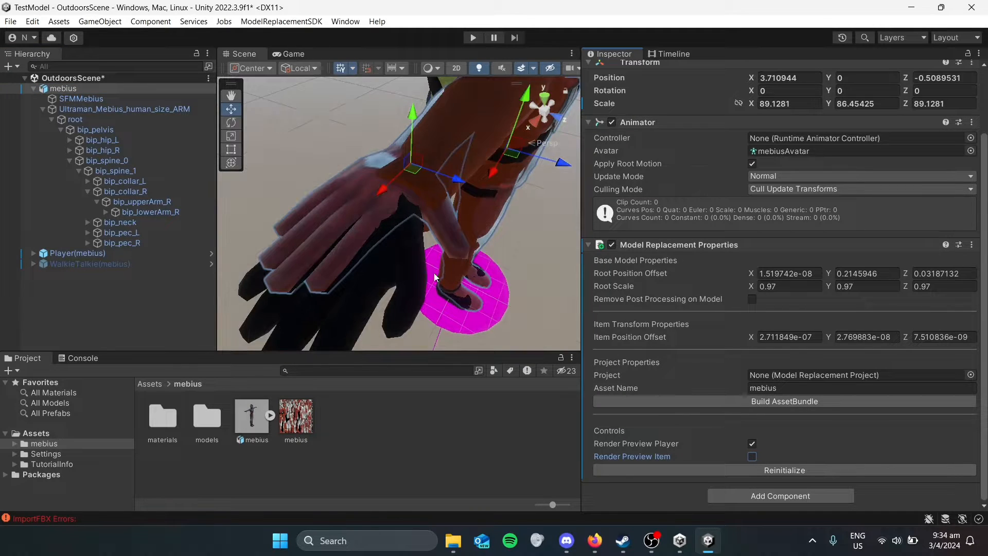
Set the Z Rotation Offset of bip_hand_R to 350.7 to bring the right hand toward the preview player's glove
left_click(152, 222)
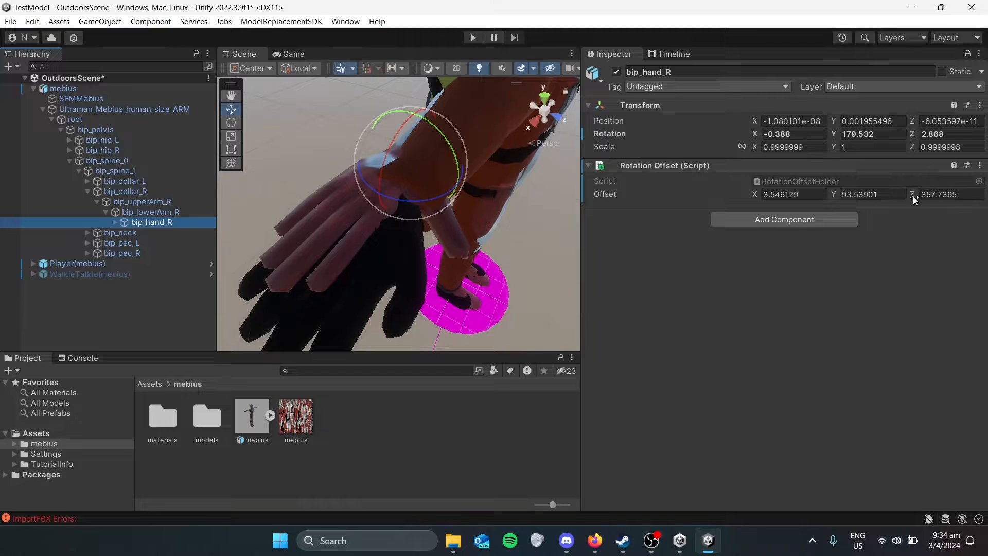
mouse_move(914, 198)
left_mouse_down()
mouse_move(927, 199)
mouse_move(907, 201)
left_mouse_up()
right_click_drag(568, 229, 434, 246)
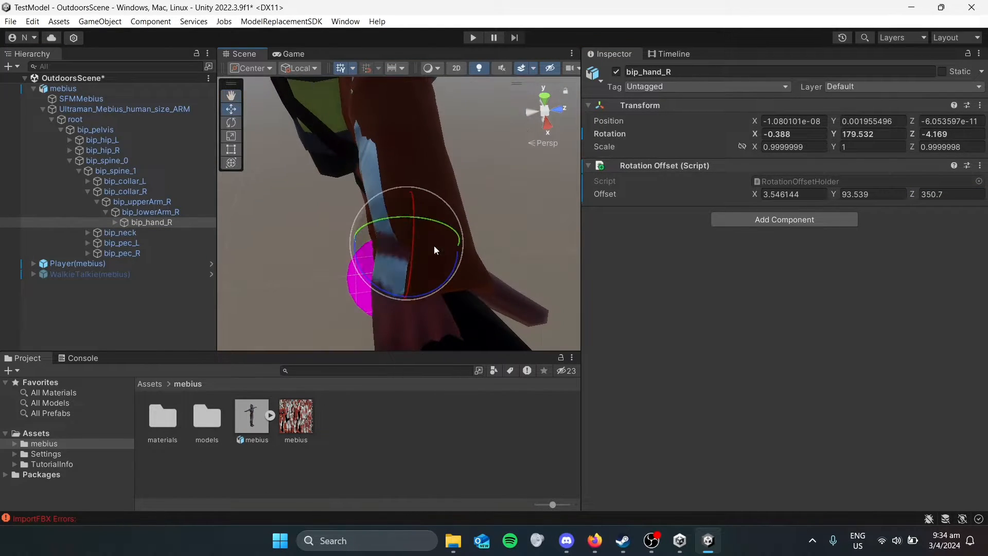
Set the X Rotation Offset of bip_lowerArm_R to 354.7 to shift the right forearm sideways into the preview player's sleeve
left_click(153, 211)
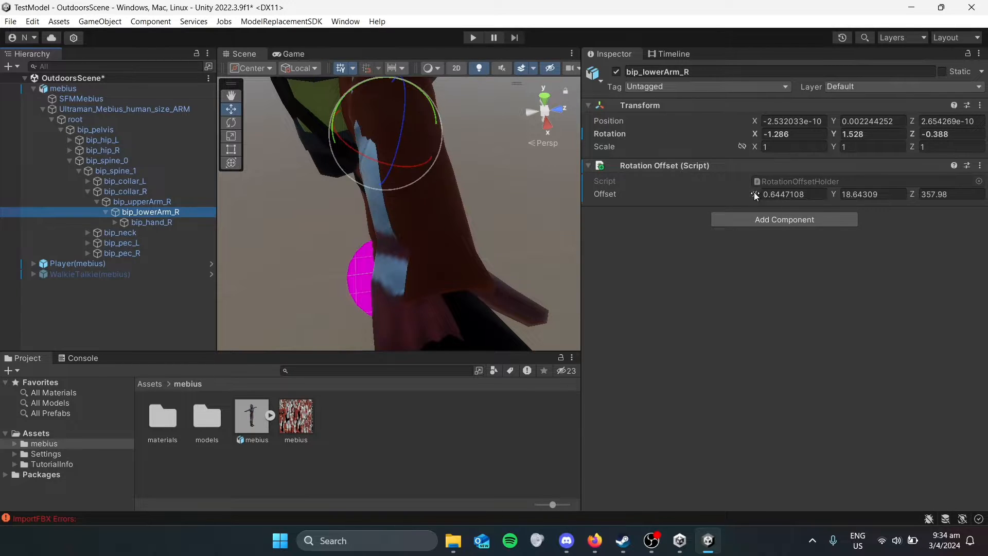
left_click_drag(754, 195, 749, 192)
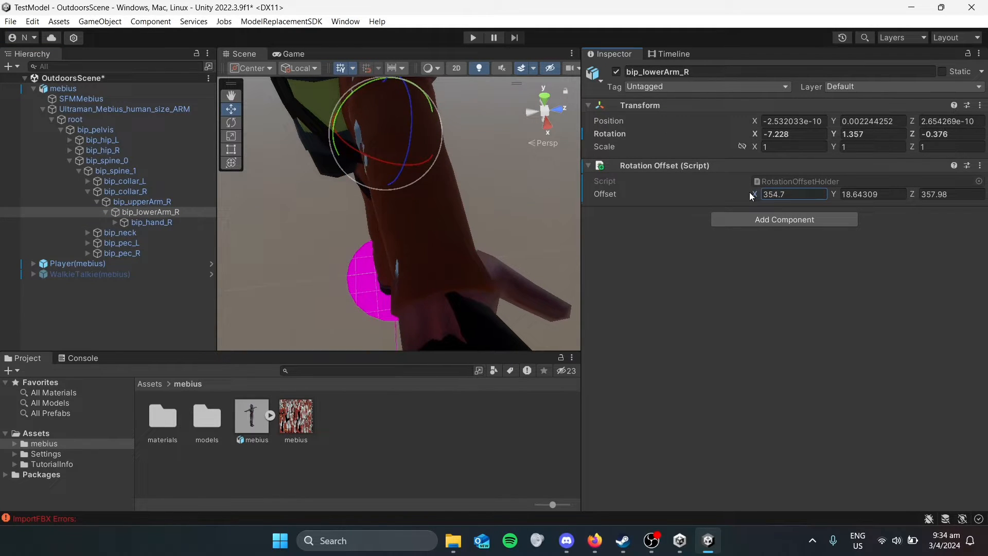
scroll(452, 229, "down", 3)
mouse_move(452, 229)
middle_mouse_down()
mouse_move(439, 199)
mouse_move(442, 215)
middle_mouse_up()
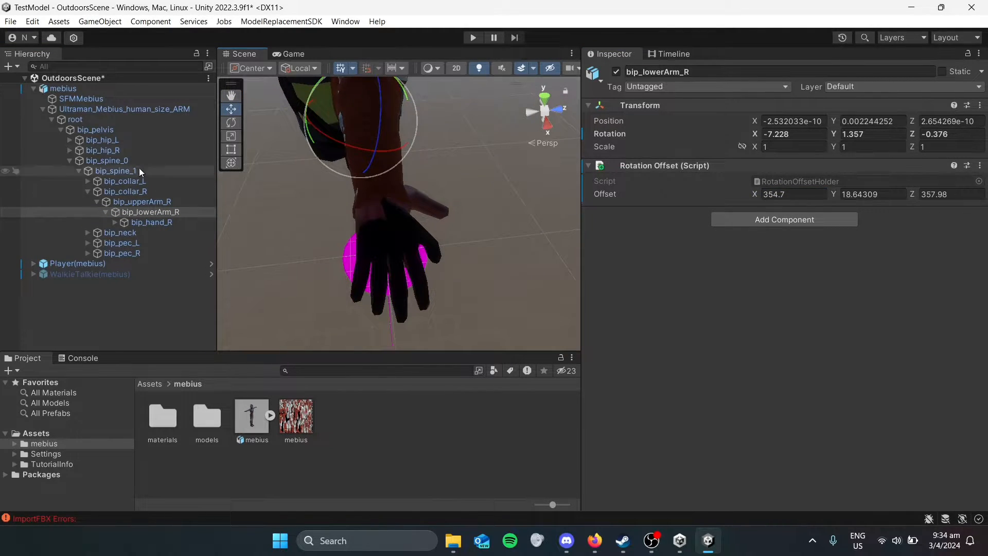
Hide and show the preview player on the mebius object several times to compare the right arm and hand with it
left_click(63, 89)
scroll(739, 390, "down", 3)
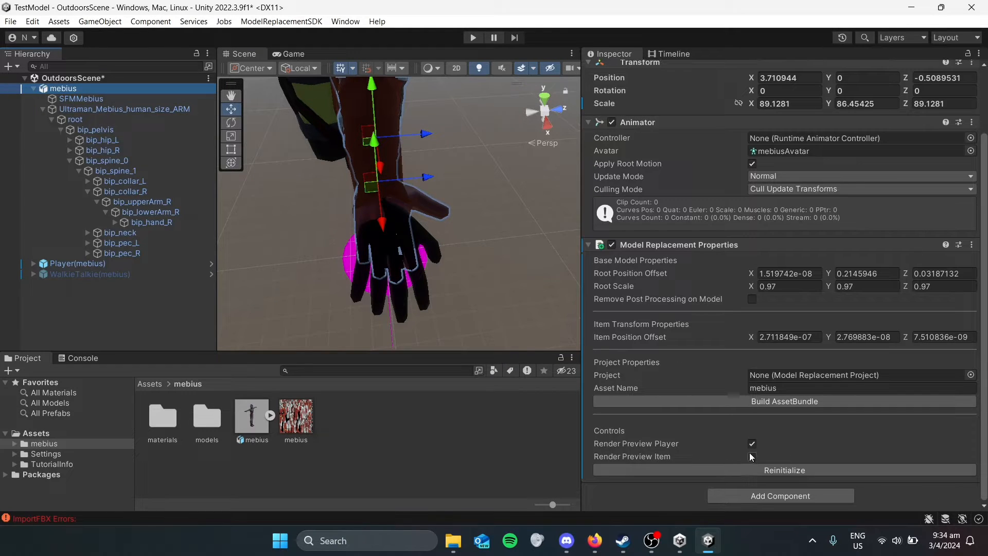
left_click(751, 443)
left_click(751, 443)
right_click_drag(378, 234, 443, 178)
middle_click_drag(399, 288, 379, 253)
right_click_drag(379, 254, 397, 171)
mouse_move(395, 270)
middle_mouse_down()
mouse_move(390, 221)
mouse_move(393, 255)
middle_mouse_up()
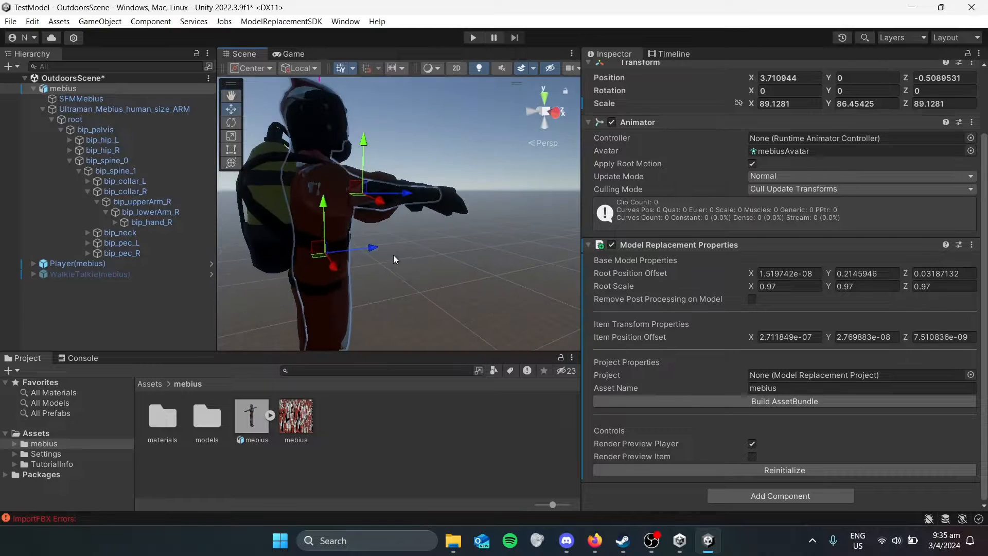
scroll(392, 255, "up", 4)
left_click(752, 444)
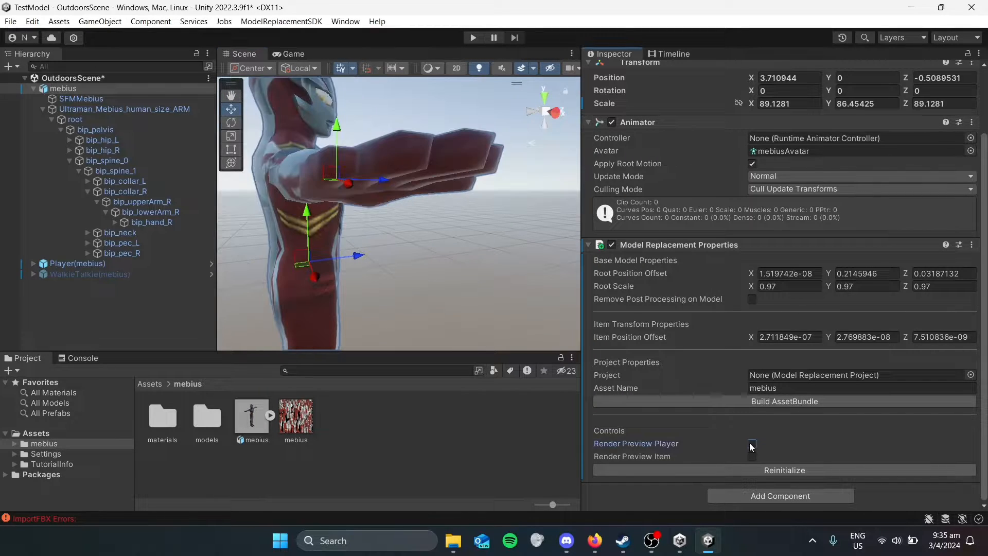
left_click(751, 445)
left_click(751, 444)
left_click(751, 444)
Examine how the mebius model's legs, torso and right arm fit the preview player
scroll(482, 213, "down", 4)
right_click_drag(481, 211, 408, 324)
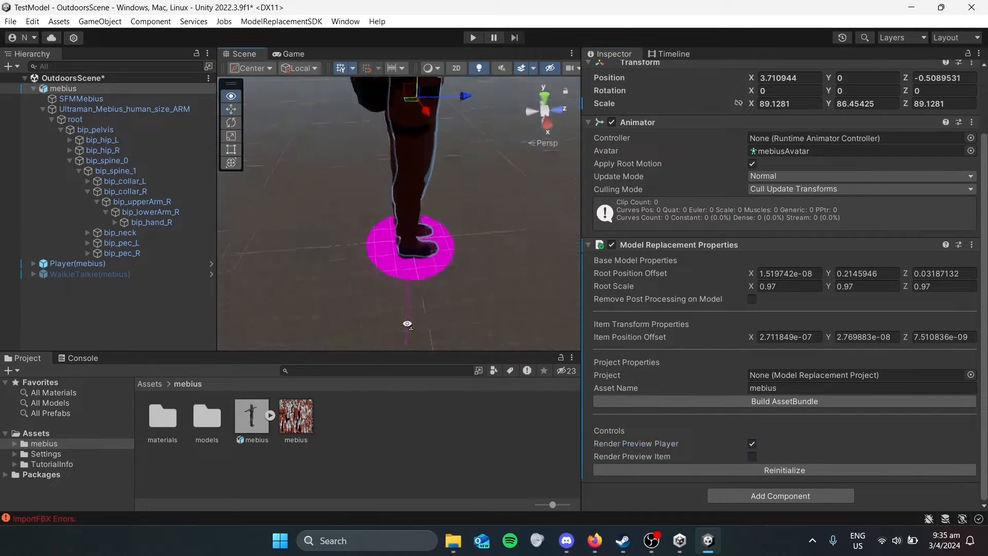
middle_click_drag(403, 154, 408, 261)
right_click_drag(409, 252, 360, 224)
scroll(488, 232, "down", 5)
right_click_drag(475, 221, 368, 210)
middle_click_drag(477, 230, 410, 280)
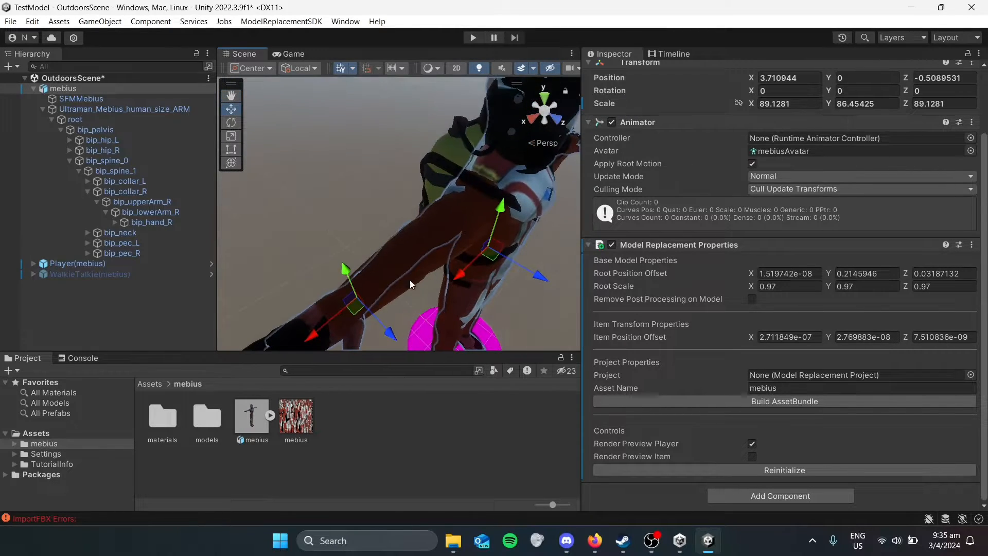
middle_click_drag(473, 275, 360, 264)
right_click_drag(407, 255, 315, 247)
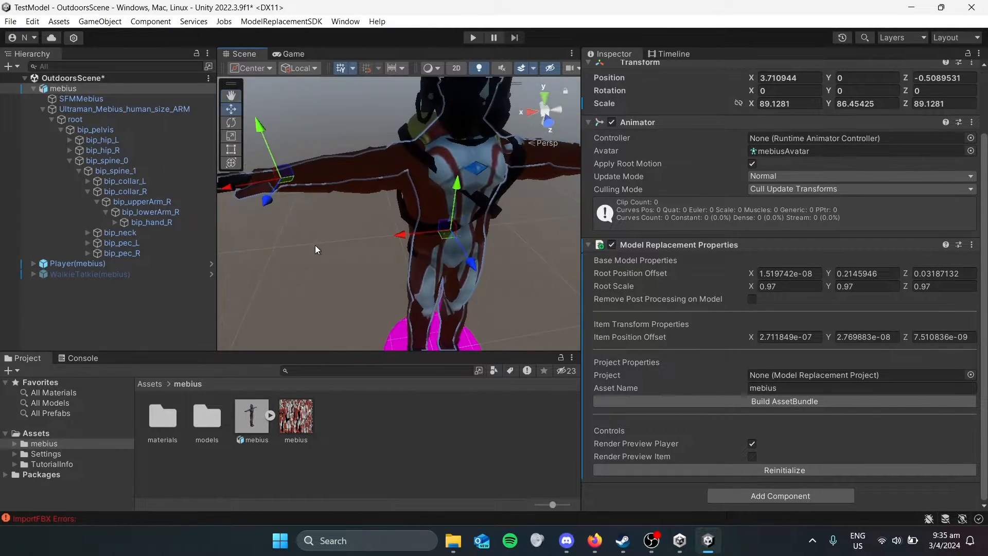
middle_click_drag(395, 280, 289, 225)
middle_click_drag(399, 247, 395, 202)
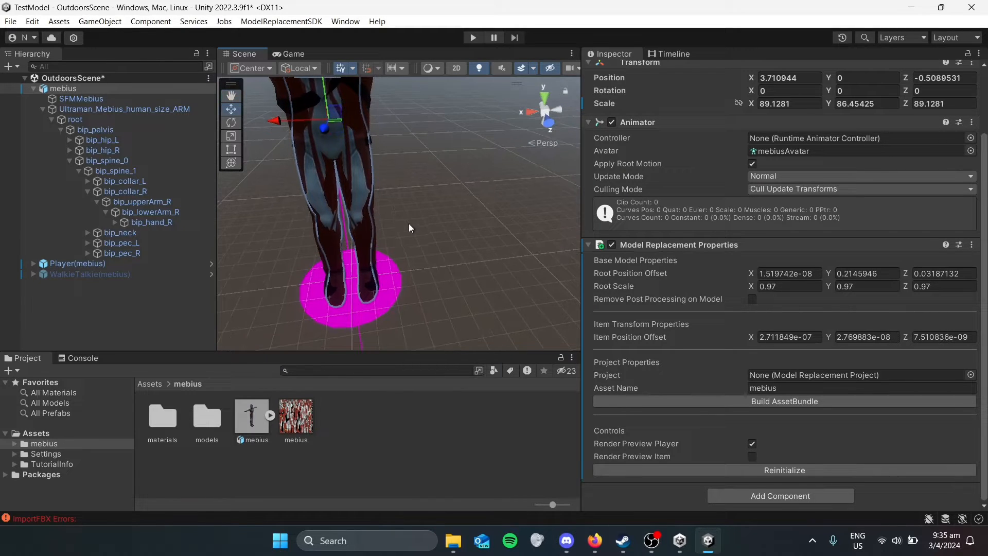
right_click_drag(410, 231, 403, 198)
middle_click_drag(427, 232, 417, 282)
middle_click_drag(359, 252, 429, 255)
Inspect the right hand's overlap with the preview player's glove, and compare both outstretched arms, ending at the left arm
right_click_drag(329, 218, 470, 282)
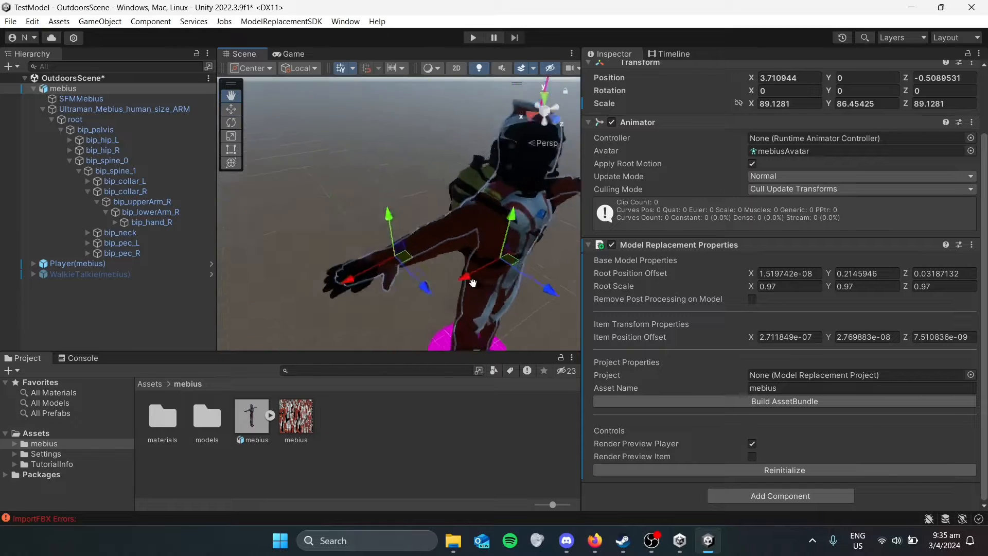
middle_click_drag(470, 282, 418, 270)
scroll(418, 270, "up", 2)
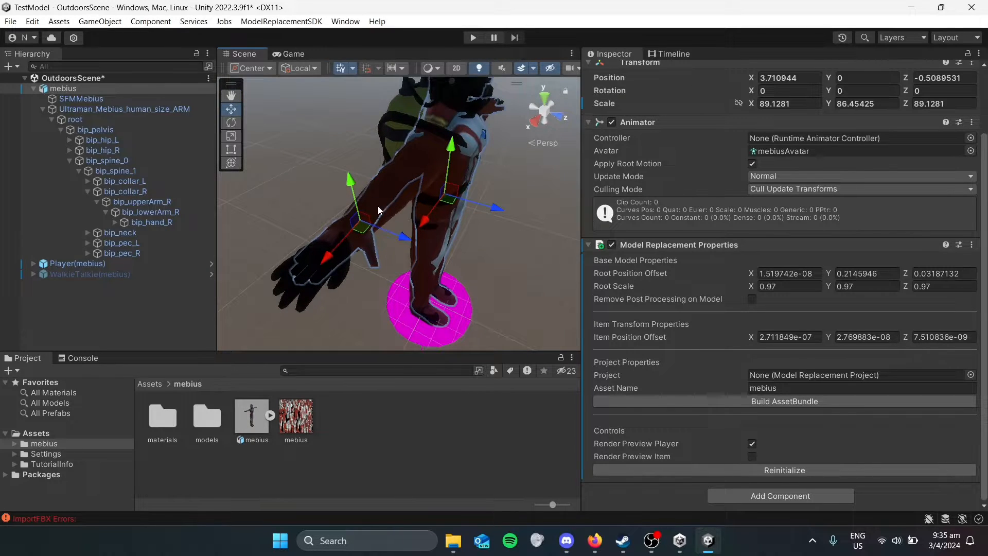
scroll(353, 248, "up", 2)
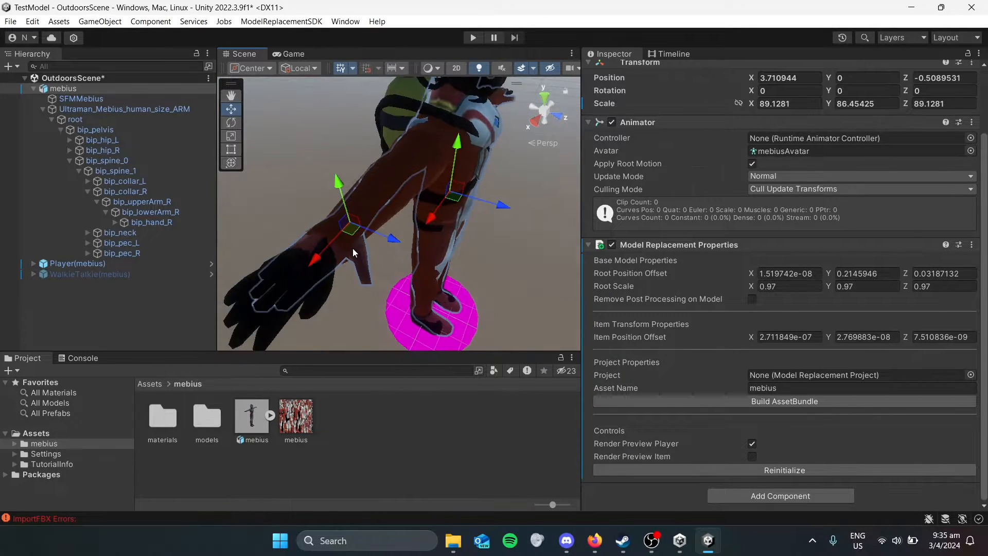
mouse_move(447, 265)
right_mouse_down()
mouse_move(410, 257)
mouse_move(456, 266)
right_mouse_up()
middle_click_drag(455, 266, 518, 251)
right_click_drag(518, 251, 450, 234)
scroll(450, 233, "down", 2)
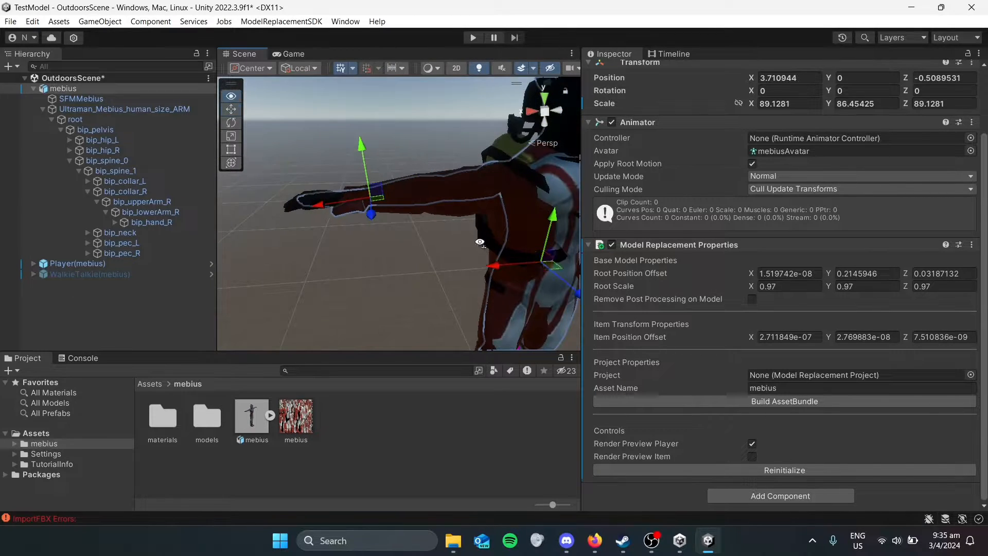
right_click_drag(548, 262, 464, 256)
middle_click_drag(558, 285, 333, 225)
scroll(449, 236, "down", 5)
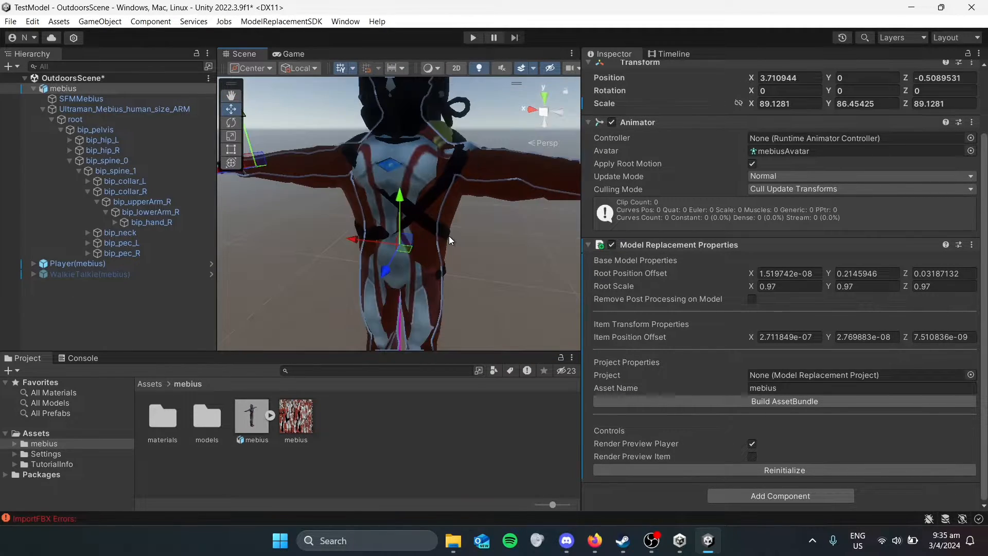
scroll(456, 226, "up", 3)
scroll(457, 227, "down", 3)
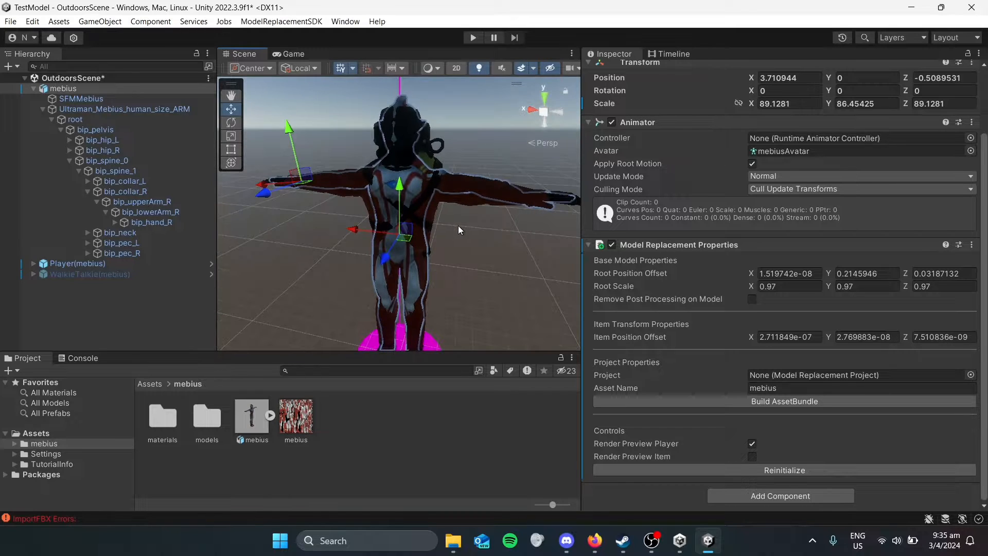
right_click_drag(458, 227, 490, 235)
middle_click_drag(489, 235, 479, 237)
scroll(485, 232, "up", 3)
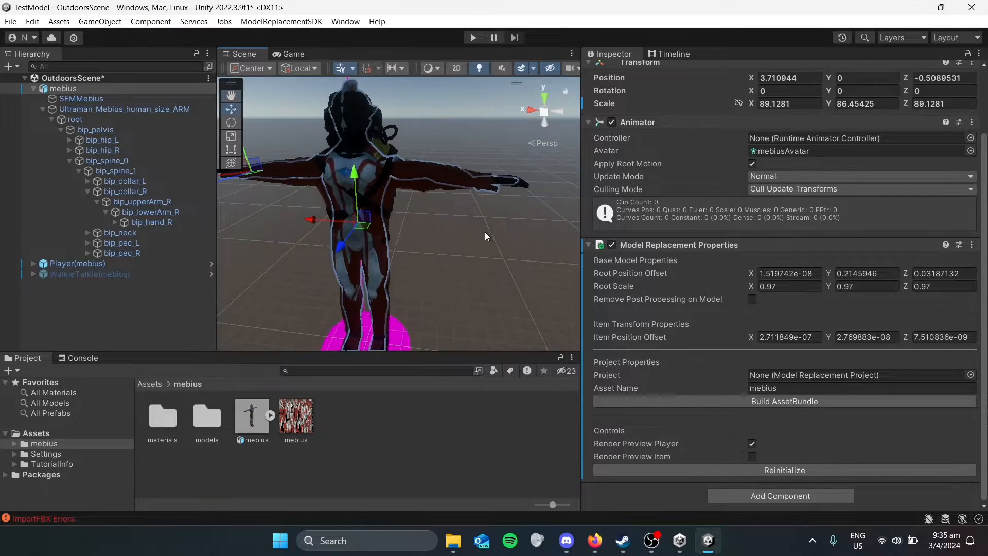
right_click_drag(484, 232, 408, 242)
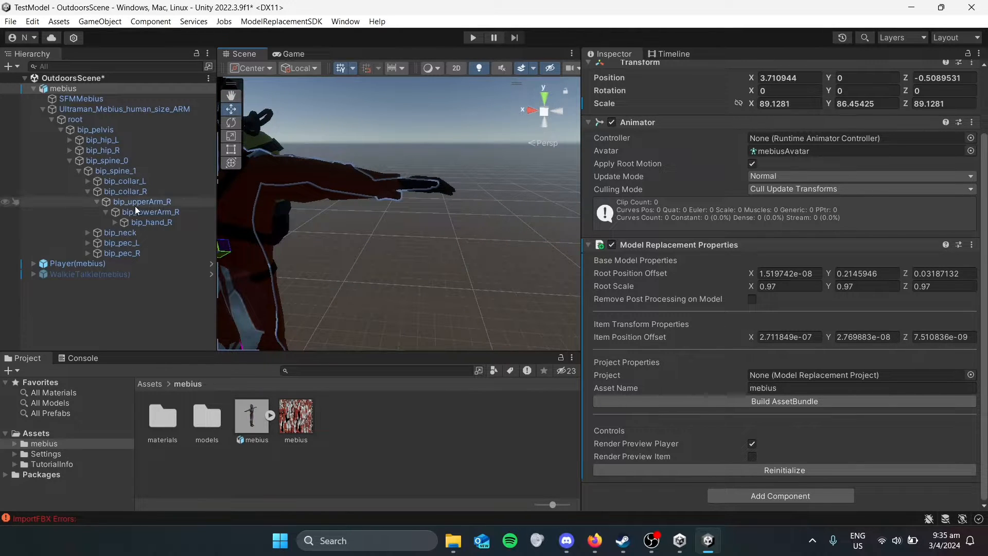
Try increasing the Z Rotation Offset of bip_lowerArm_R, and undo the change
left_click(148, 214)
left_click(164, 221)
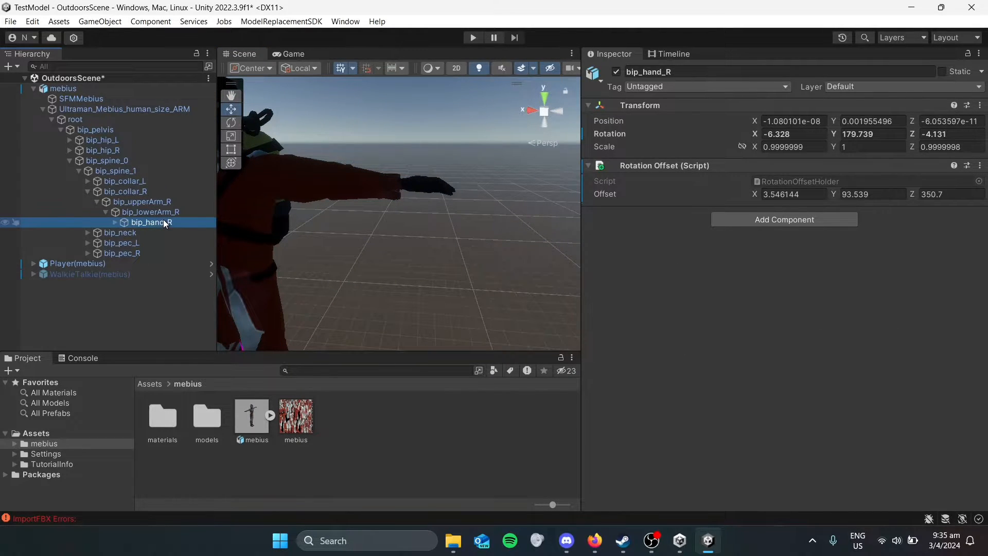
left_click(175, 213)
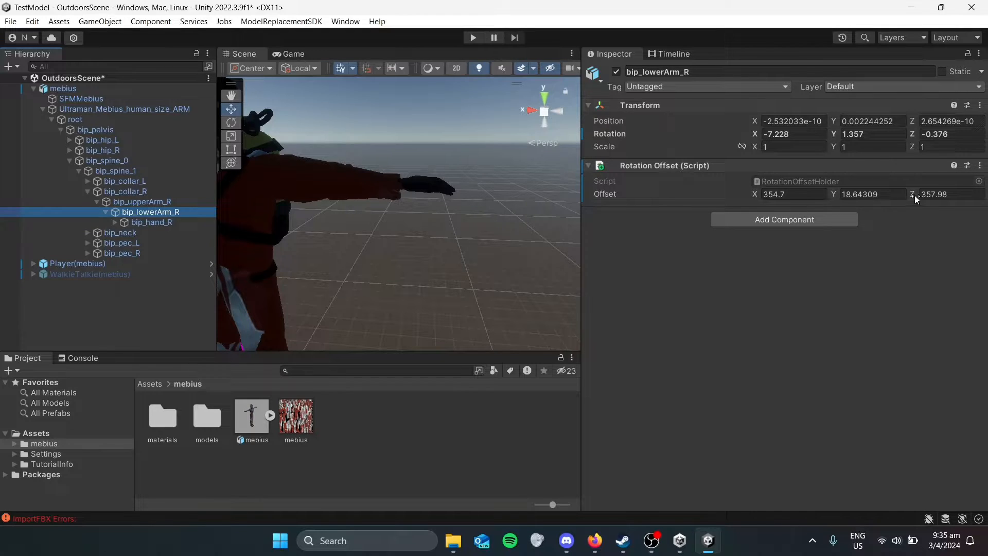
left_click_drag(915, 199, 927, 198)
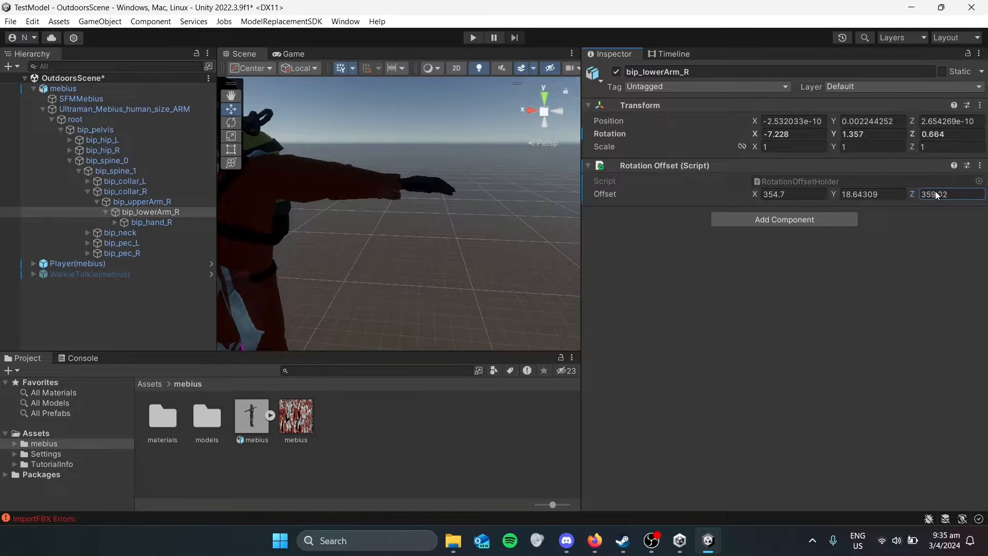
left_click_drag(41, 200, 979, 210)
key("ctrl+z")
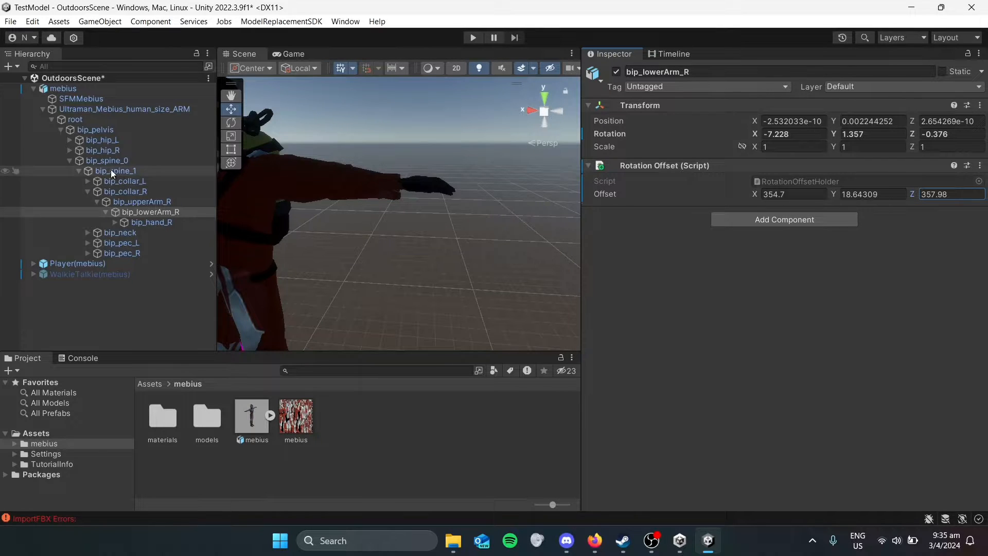
Collapse the bip_collar_R branch, expand bip_collar_L, and set the Z Rotation Offset of bip_lowerArm_L to 346.41
left_click(77, 171)
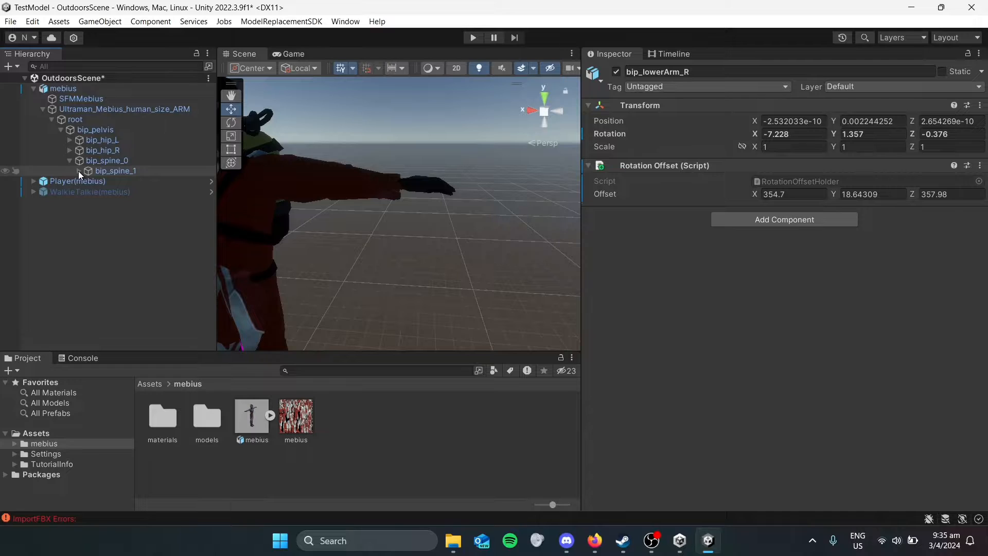
left_click(78, 170)
left_click(88, 191)
left_click(87, 181)
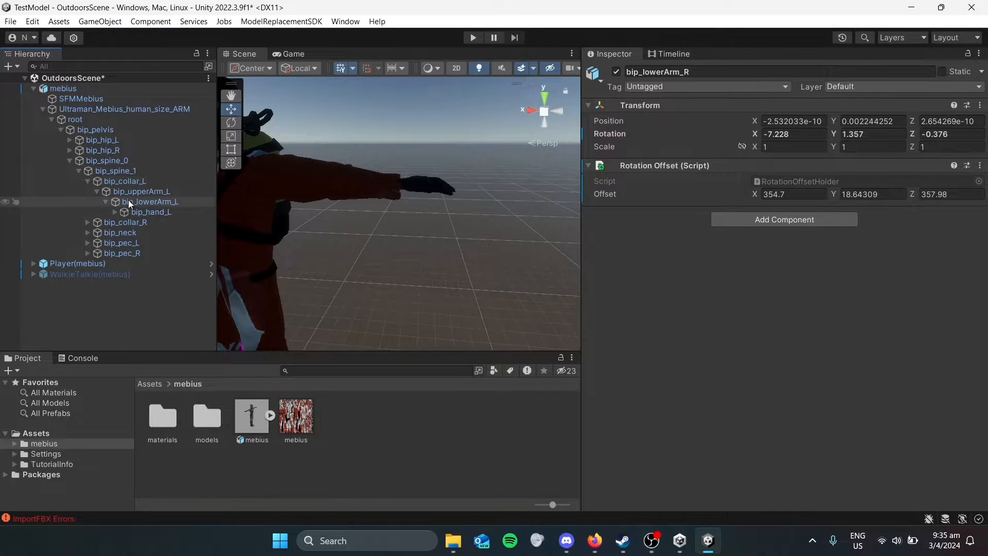
left_click(128, 201)
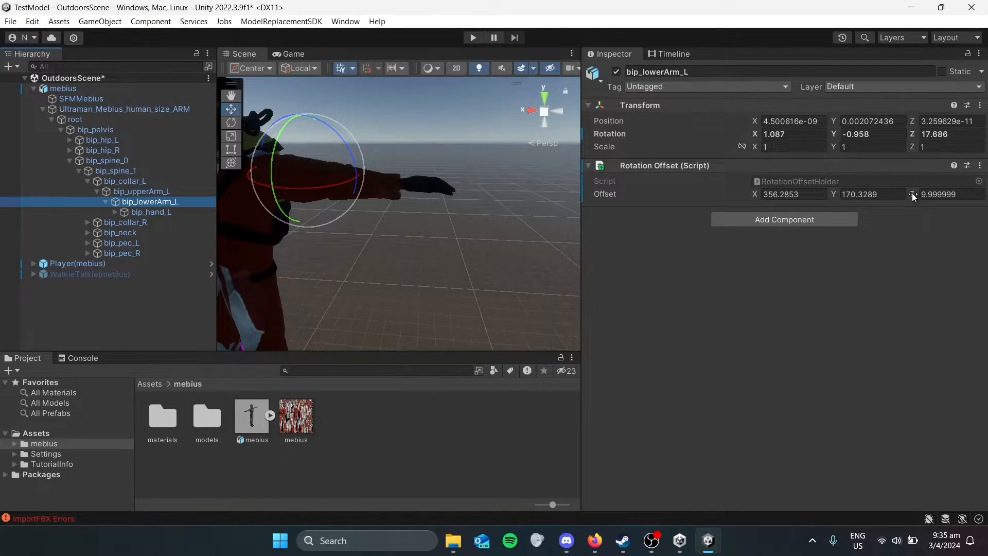
left_click_drag(912, 192, 749, 208)
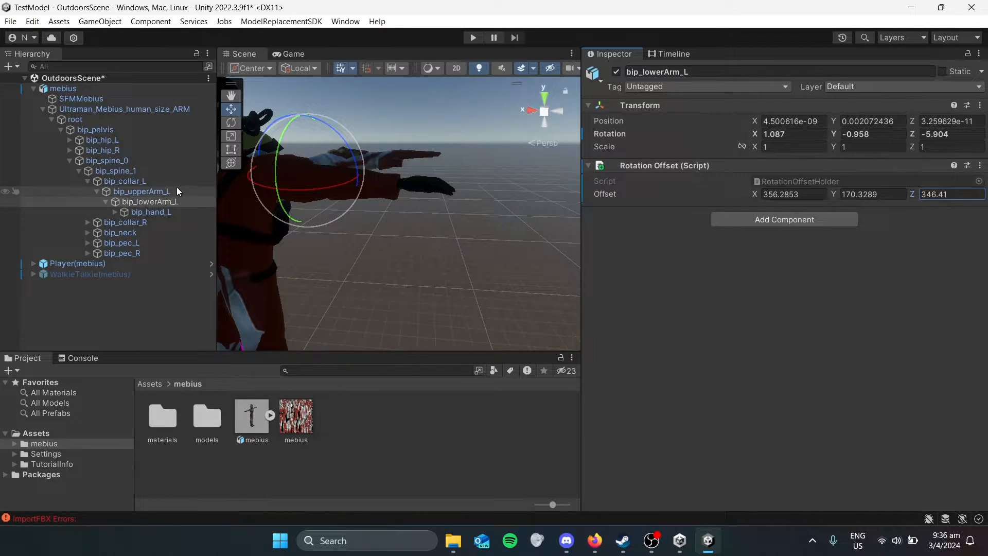
Turn off Render Preview Player for the mebius model
left_click(87, 88)
scroll(736, 297, "down", 2)
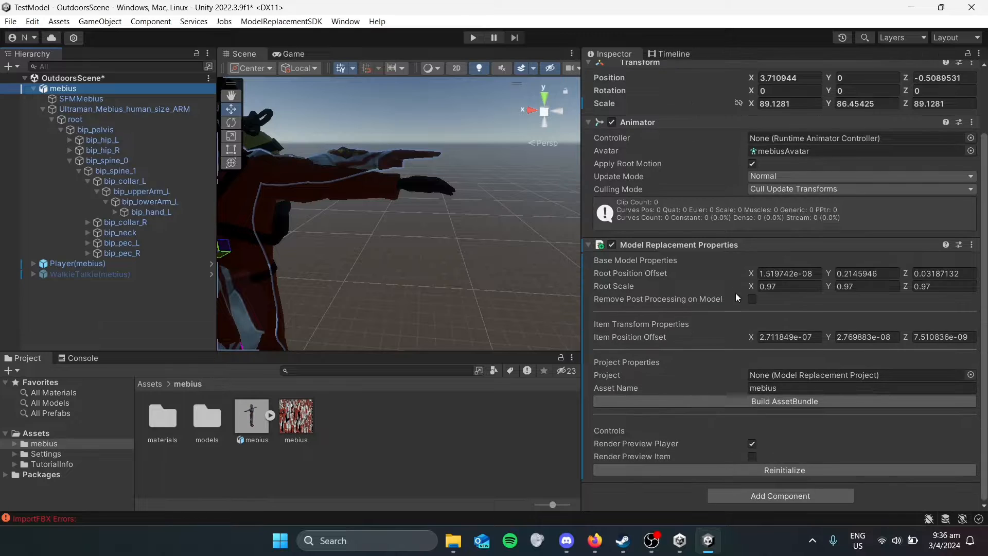
left_click(751, 444)
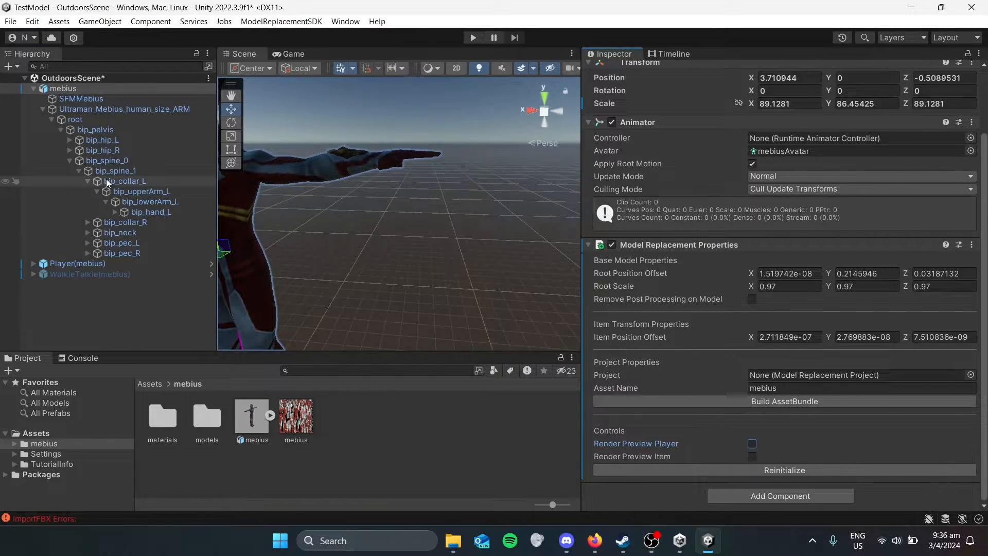
Set the Z Rotation Offset of bip_lowerArm_L to 3.14
left_click(135, 192)
left_click(137, 200)
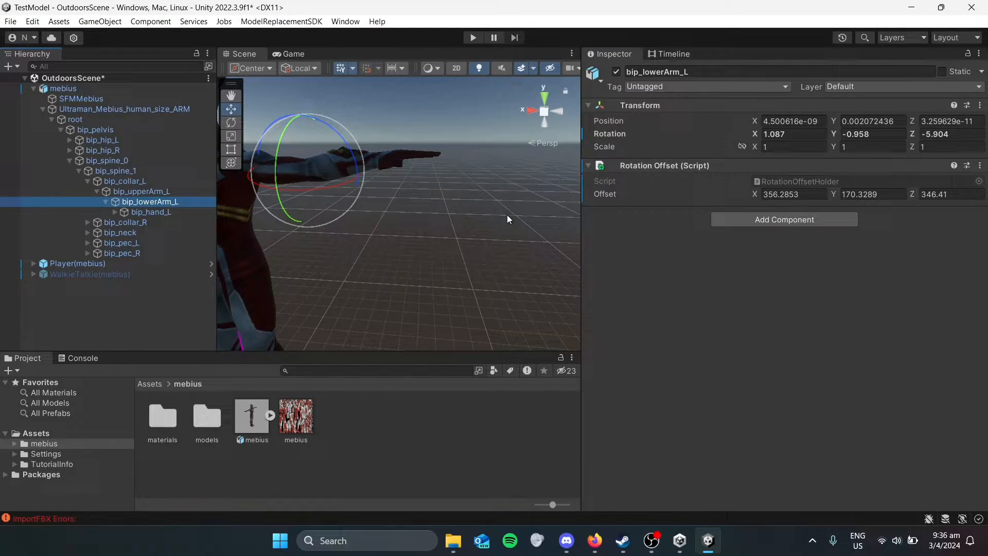
left_click(921, 194)
type("3.14")
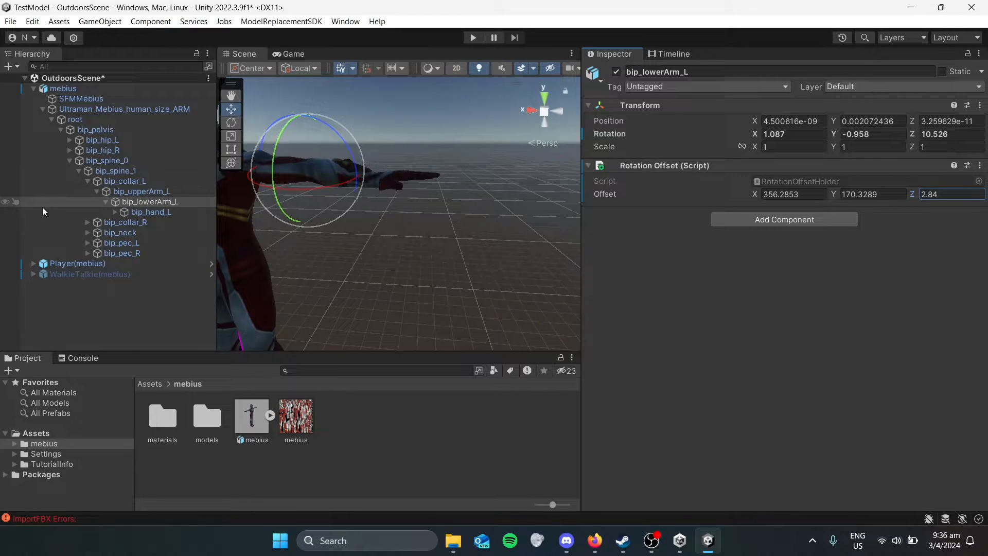
Set the Z Rotation Offset of bip_hand_L to about 16.1
left_click(199, 211)
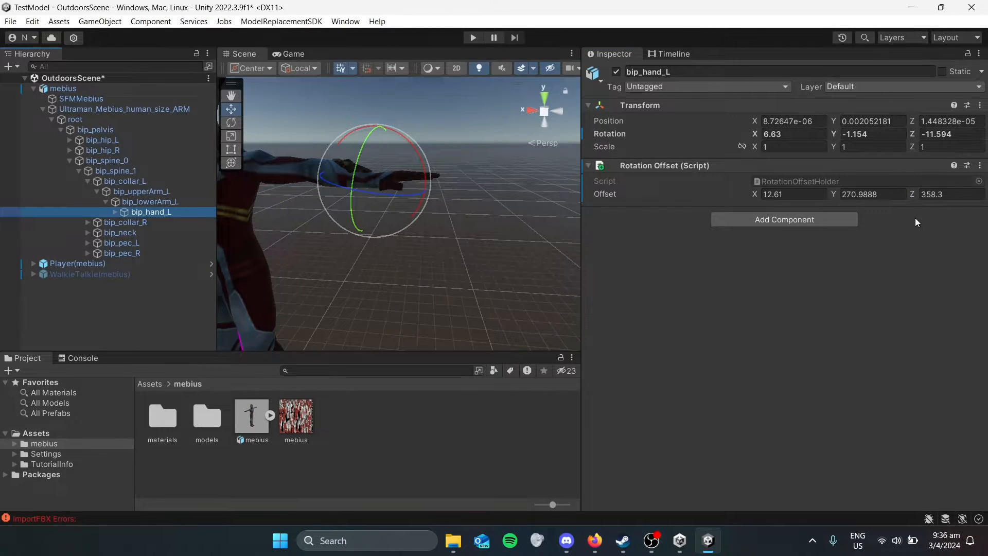
left_click(919, 195)
type("12.3")
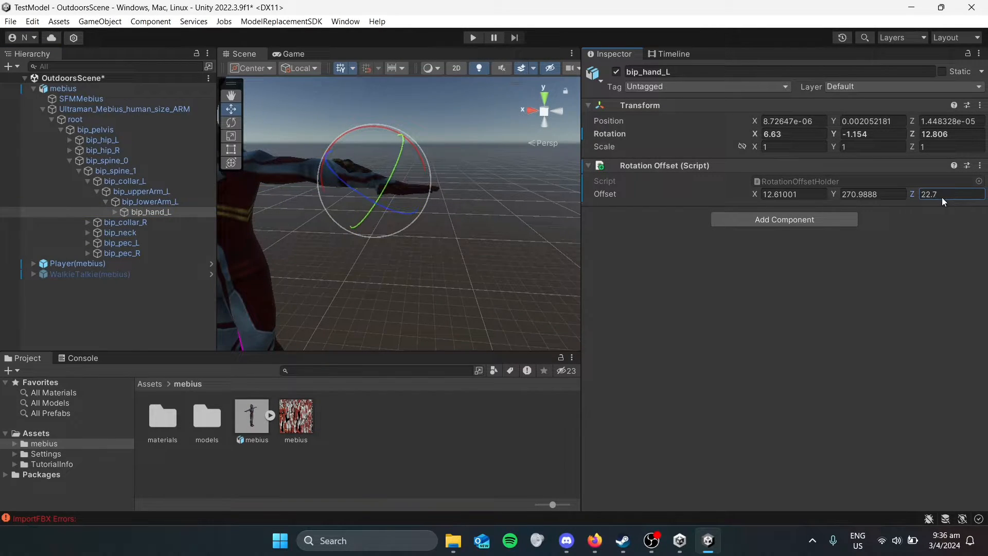
mouse_move(930, 196)
left_mouse_down()
mouse_move(944, 196)
mouse_move(933, 193)
left_mouse_up()
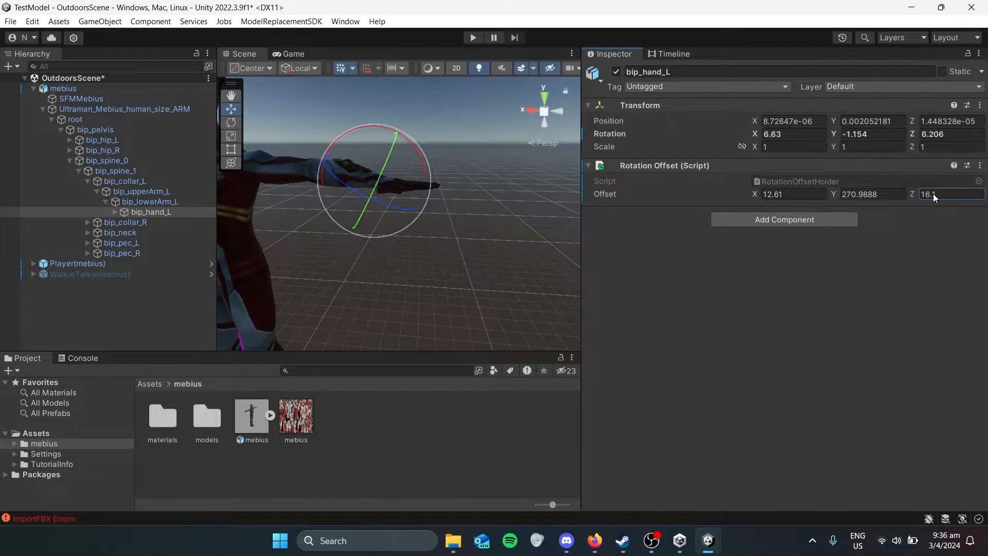
Set the Z Rotation Offset of bip_lowerArm_L to 359 and turn the mebius model's Render Preview Player back on
left_click(149, 202)
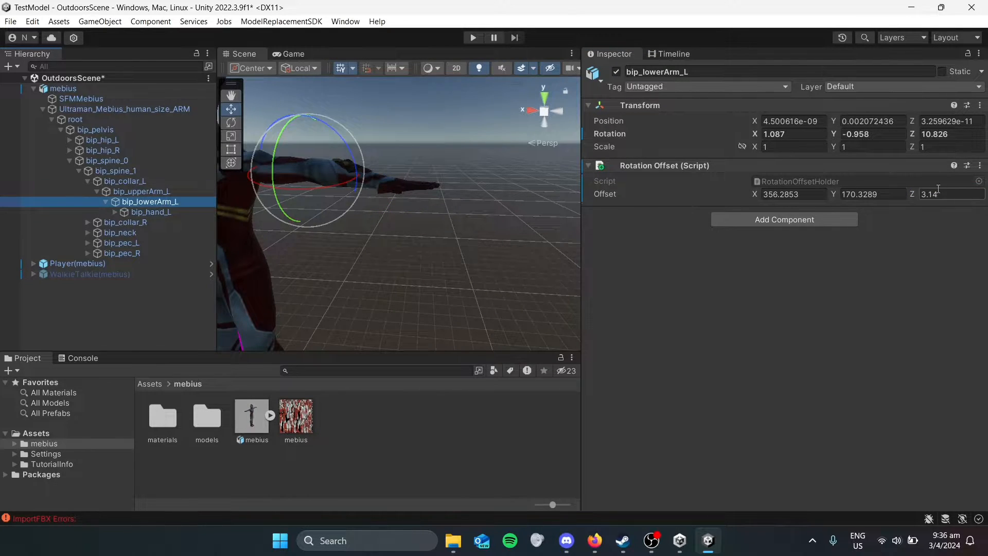
left_click(914, 193)
left_click_drag(913, 193, 908, 186)
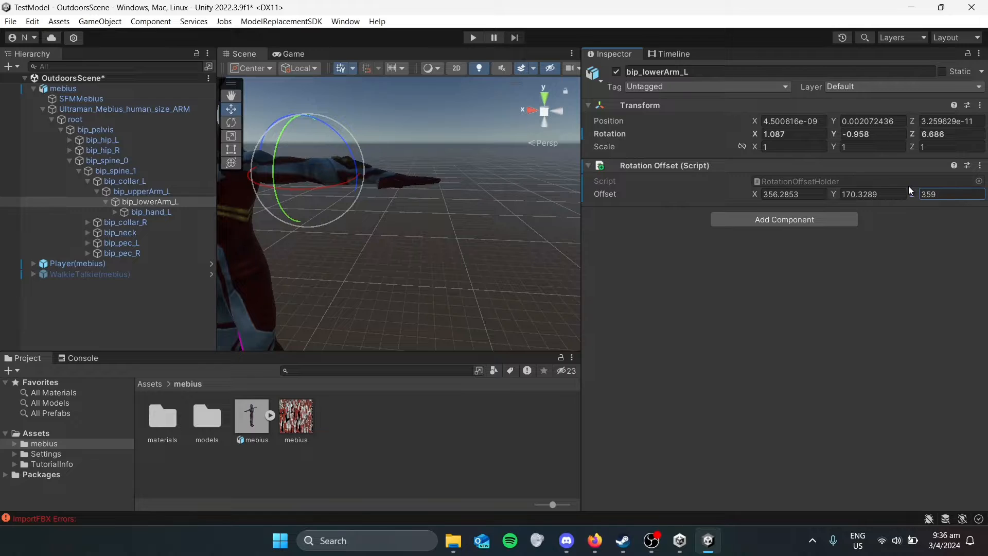
left_click(103, 89)
scroll(743, 372, "down", 3)
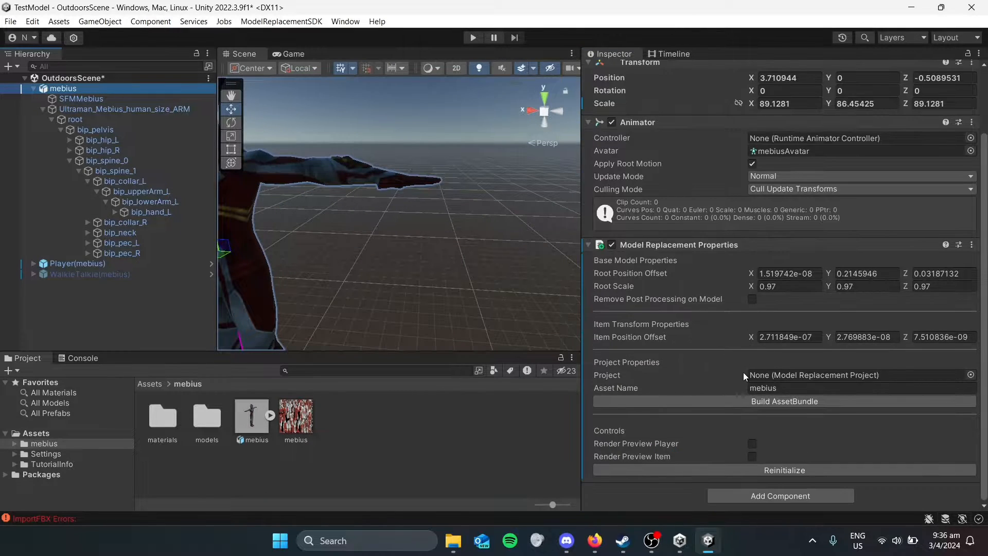
left_click(751, 441)
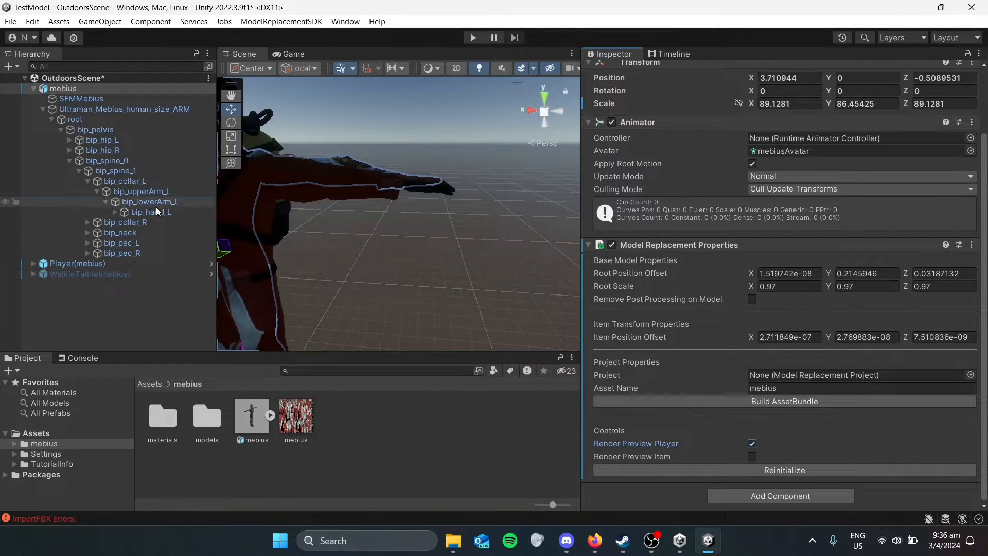
Set the Z Rotation Offset of bip_upperArm_L to 358.36
left_click(154, 202)
left_click(140, 191)
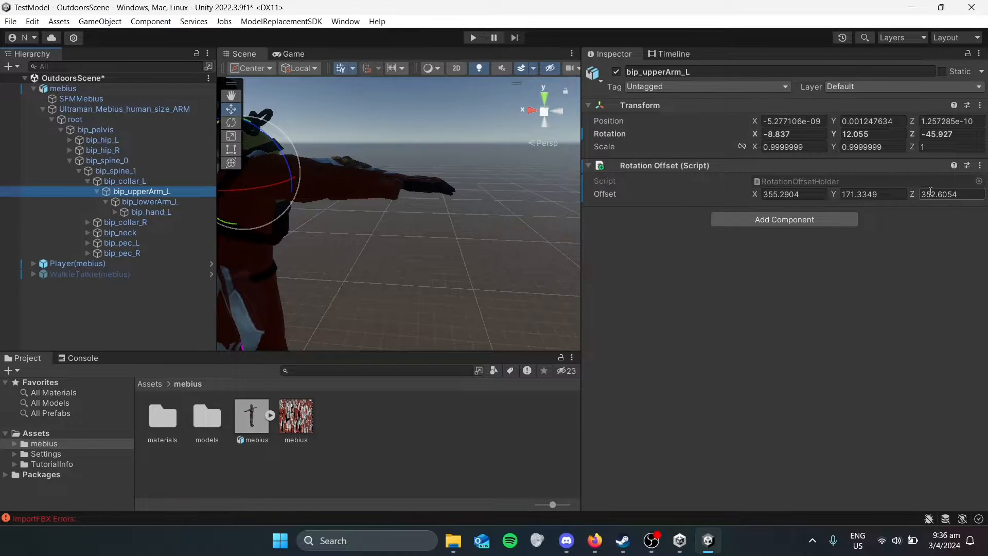
left_click_drag(911, 189, 980, 203)
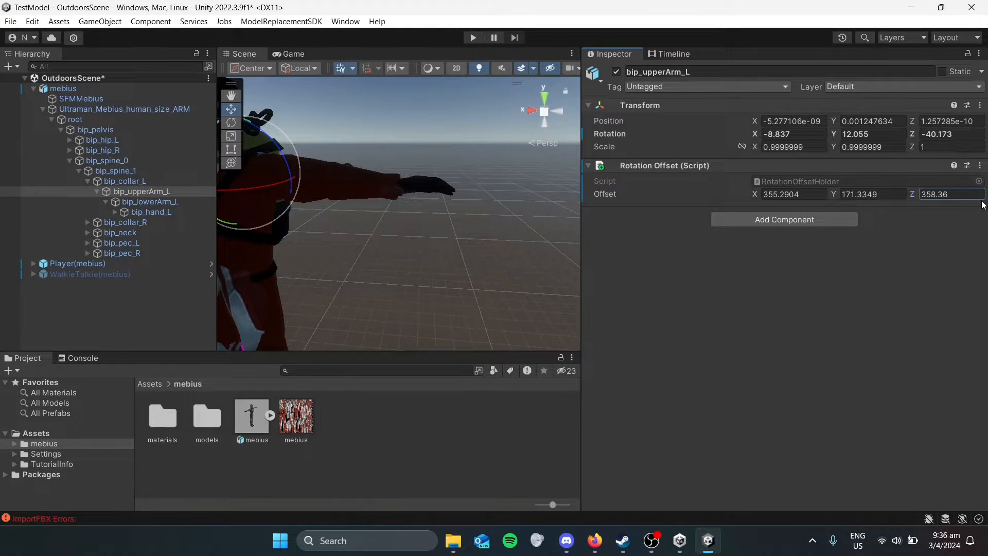
Toggle the preview player off and on to compare the left arm, and frame the whole mebius model
left_click(72, 88)
scroll(761, 391, "down", 3)
left_click(751, 443)
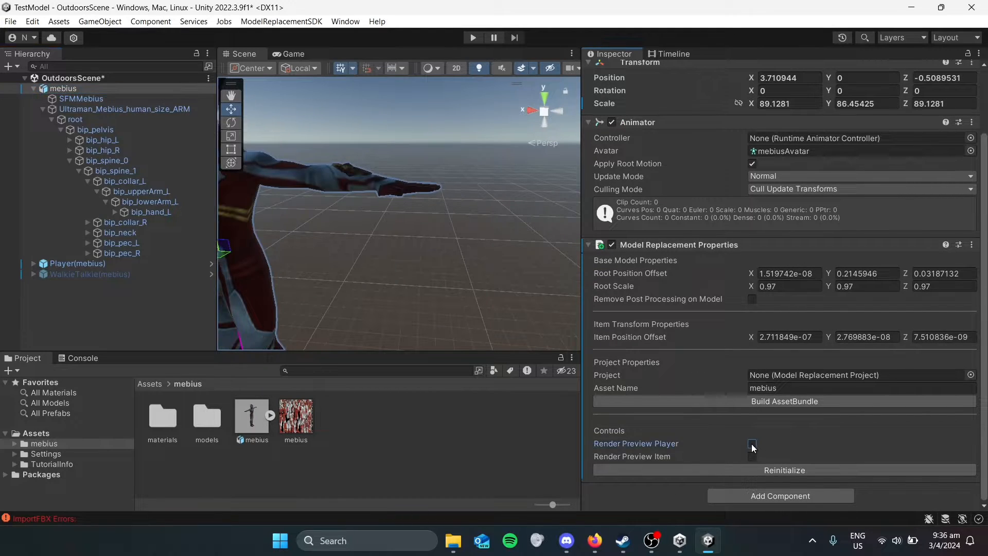
middle_click_drag(407, 226, 458, 183)
scroll(471, 212, "down", 3)
key("f")
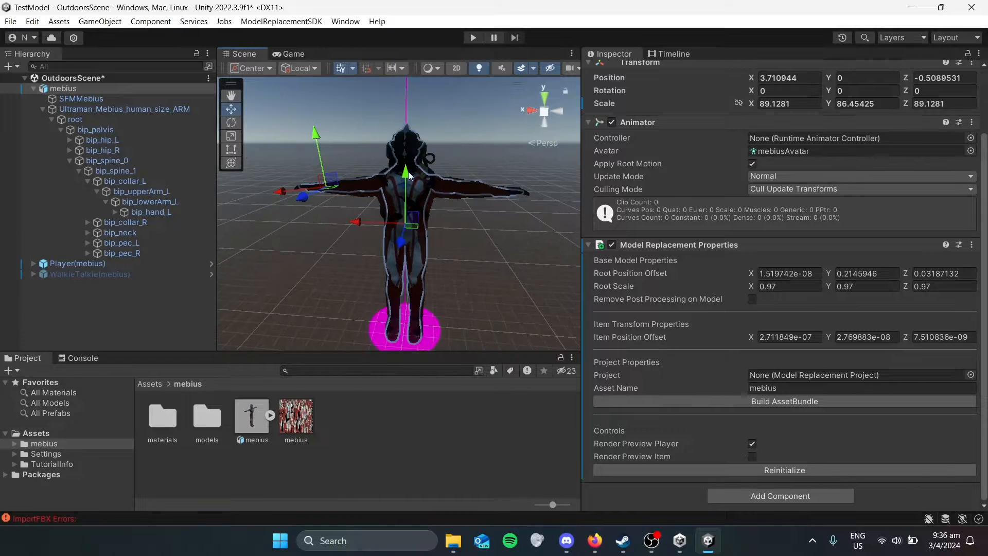
Examine how the mebius model's feet, legs, torso and arms fit the preview player from the side and front
right_click_drag(409, 217, 346, 264)
middle_click_drag(432, 284, 326, 229)
right_click_drag(326, 229, 304, 214)
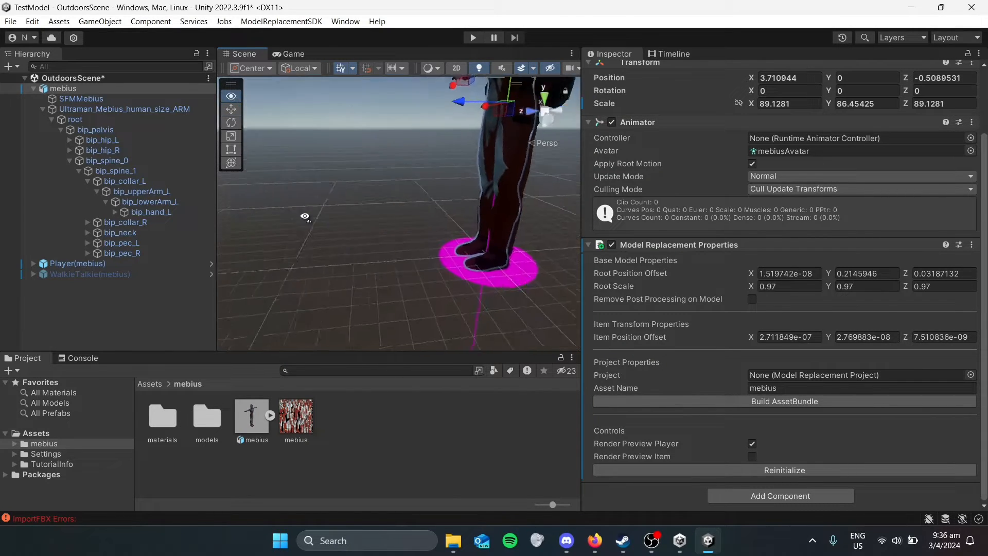
middle_click_drag(463, 249, 360, 210)
right_click_drag(382, 212, 407, 216)
middle_click_drag(355, 232, 401, 306)
scroll(316, 277, "down", 2)
right_click_drag(401, 306, 388, 273)
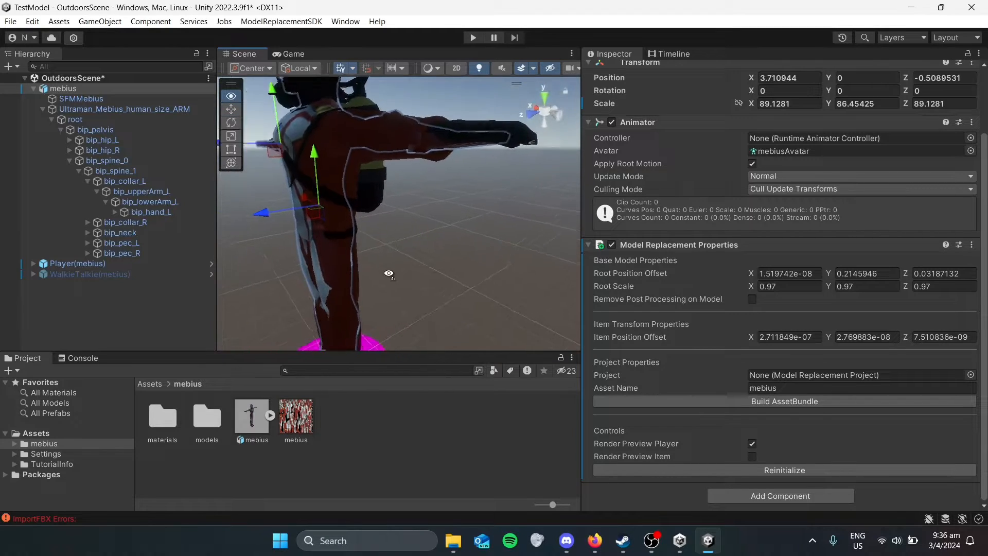
scroll(387, 273, "up", 2)
middle_click_drag(360, 265, 288, 253)
right_click_drag(437, 247, 379, 238)
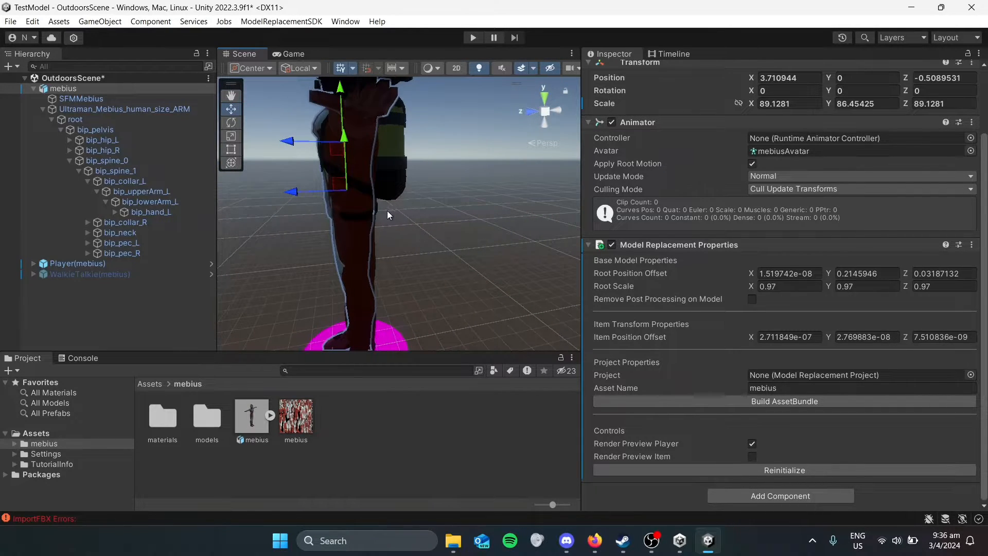
middle_click_drag(386, 211, 424, 212)
right_click_drag(333, 211, 436, 210)
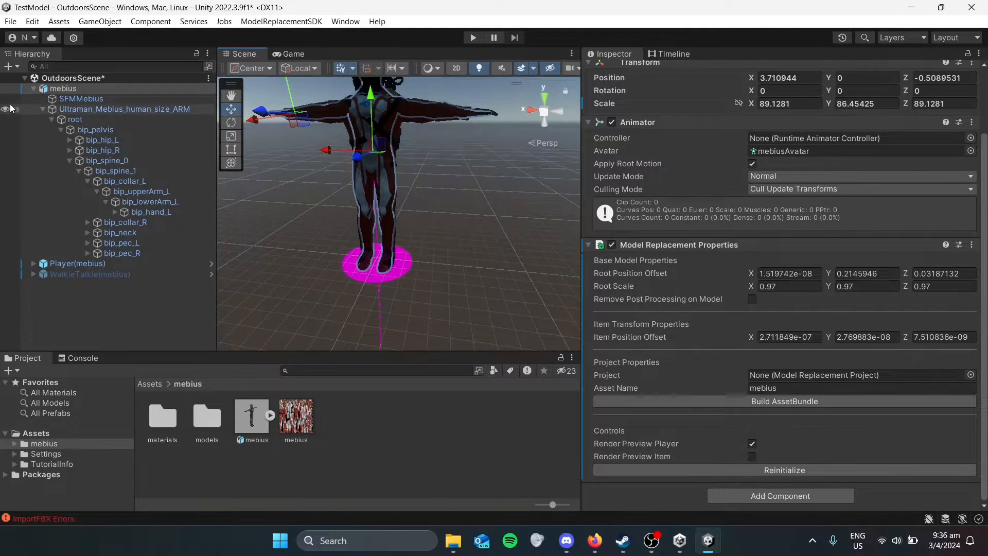
Collapse the mebius hierarchy and create a ModelReplacementSDK project asset named testmodel in the Assets/mebius folder
left_click(33, 86)
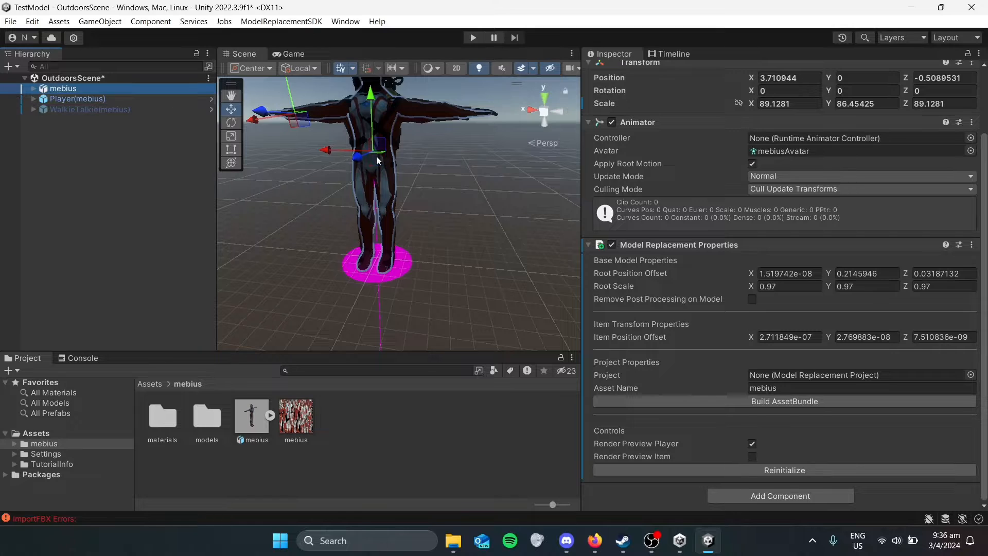
middle_click_drag(418, 192, 418, 222)
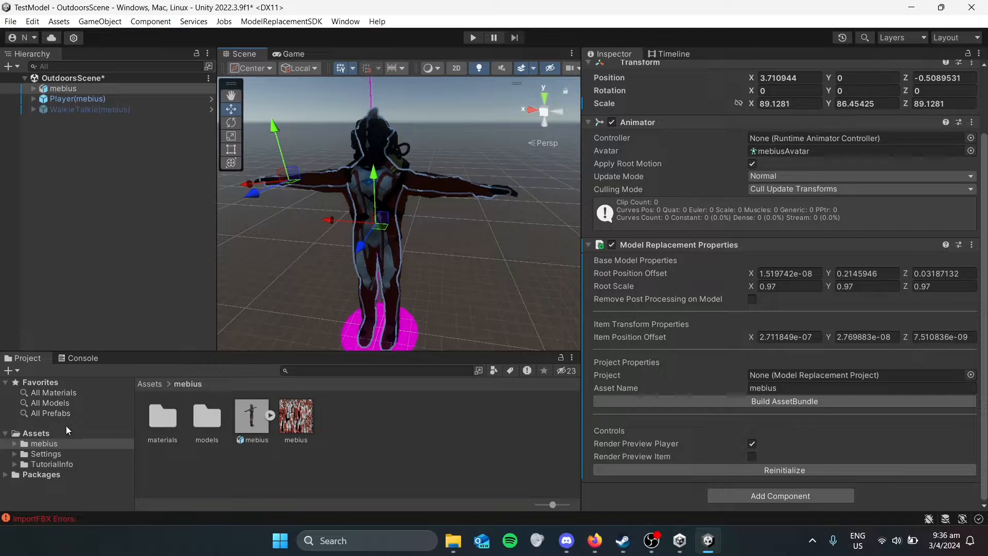
left_click(63, 443)
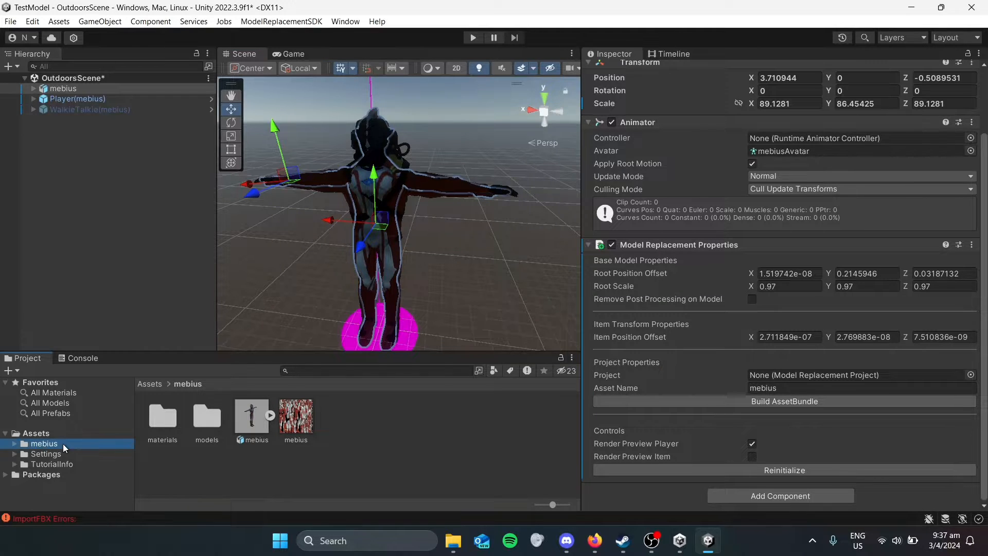
right_click(375, 420)
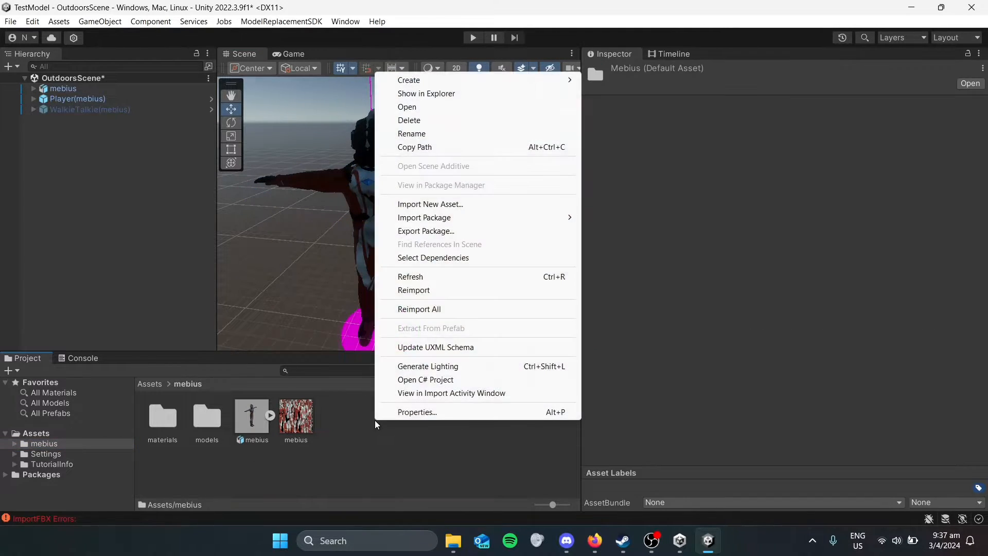
mouse_move(450, 80)
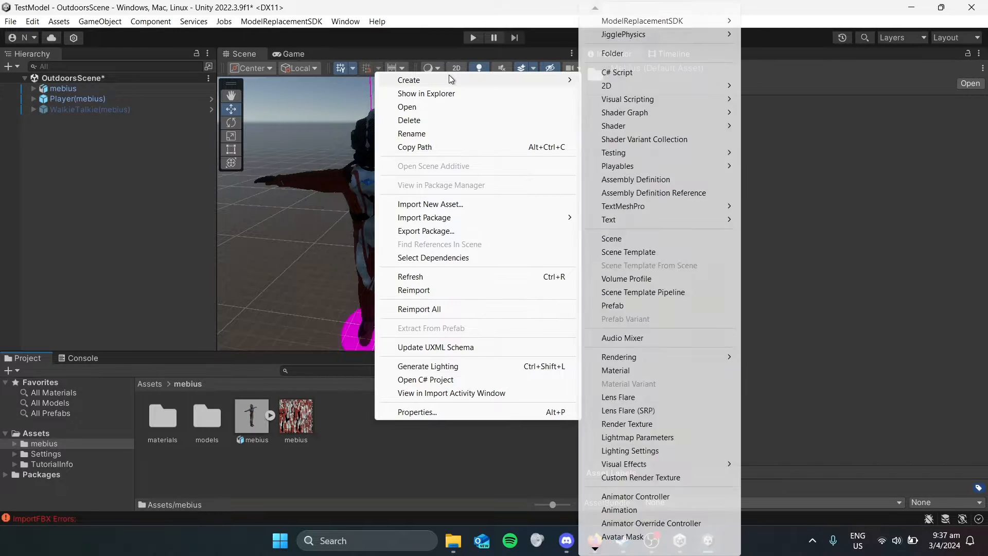
mouse_move(662, 20)
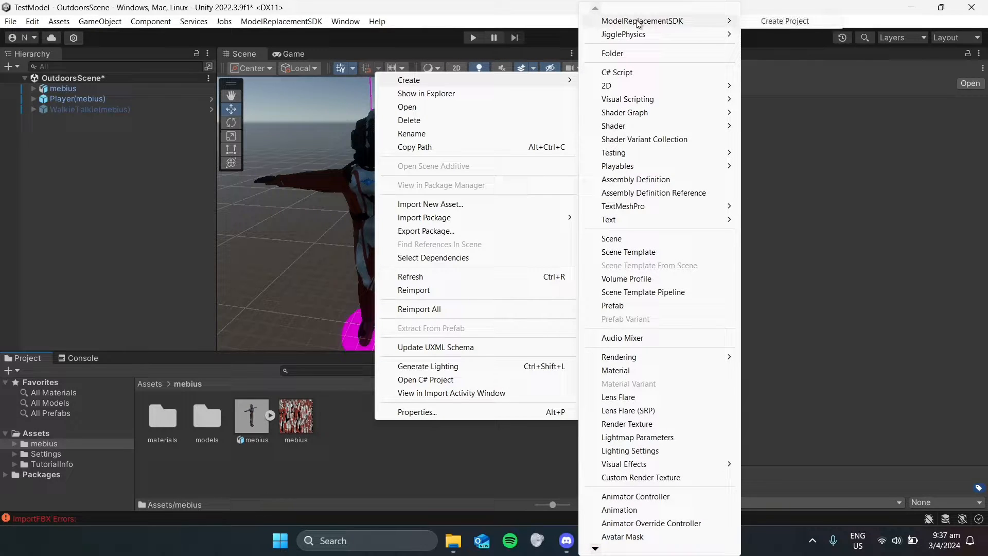
left_click(766, 21)
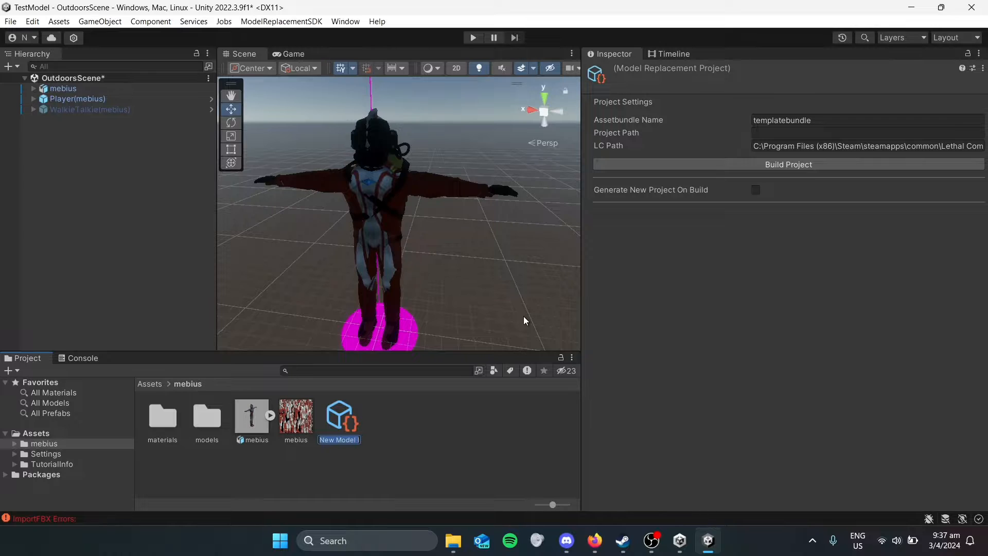
type("testmodel")
key("Return")
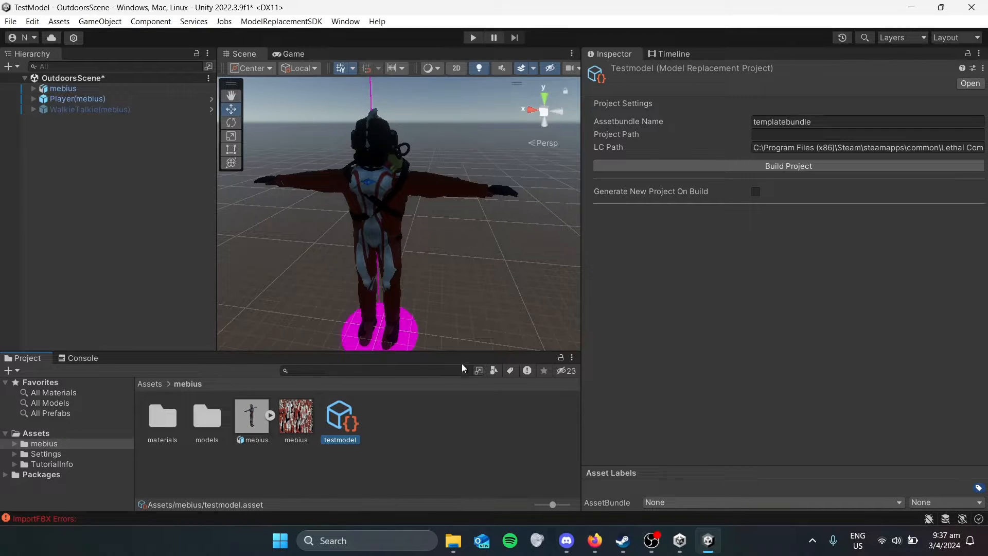
Set the testmodel project's Assetbundle Name to mebiusbundle
left_click(821, 122)
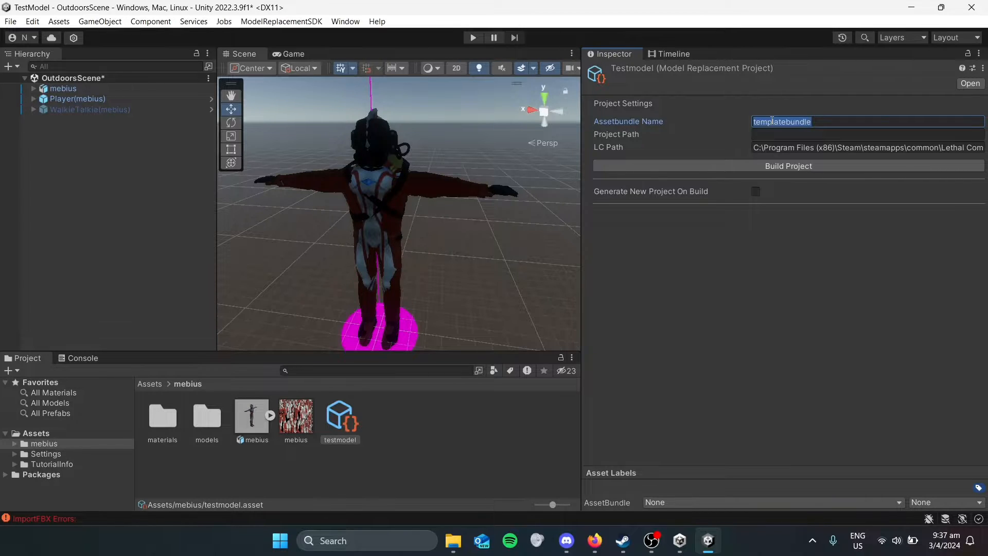
type("mebiusb")
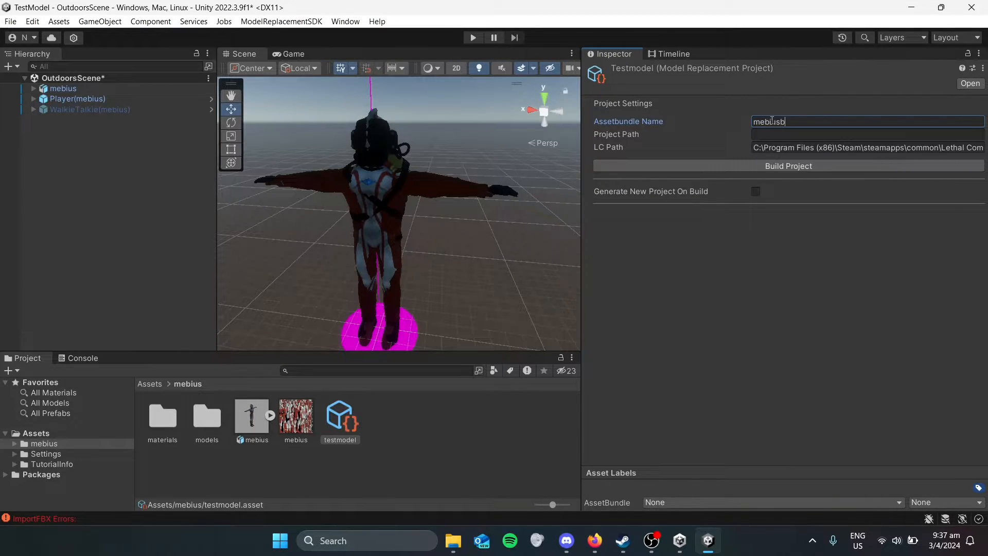
type("undle")
left_click(719, 134)
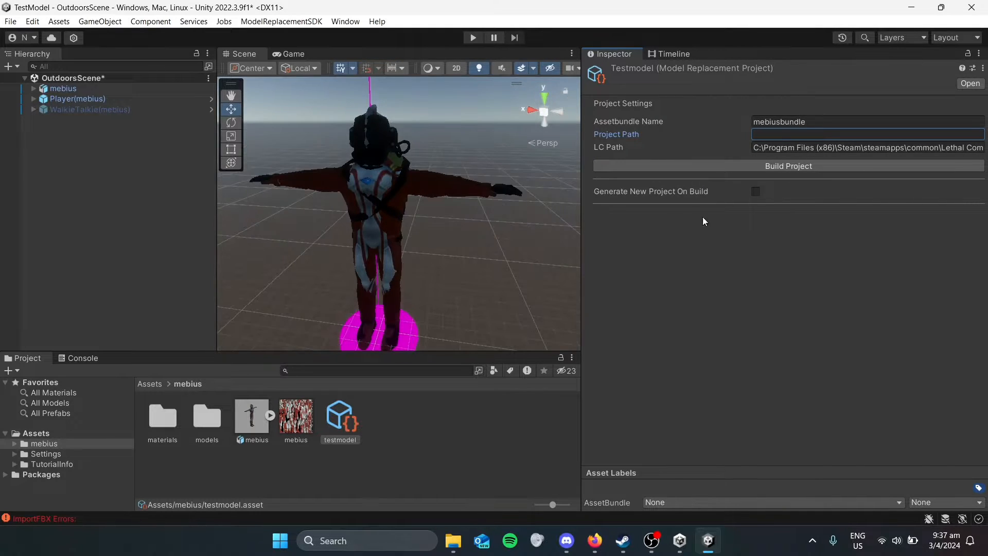
Enable generating a new project on build, with a Mod GUID in the form com.<author>.ultramansuit and the Mod Name UltramanSuit
left_click(755, 192)
left_click(788, 212)
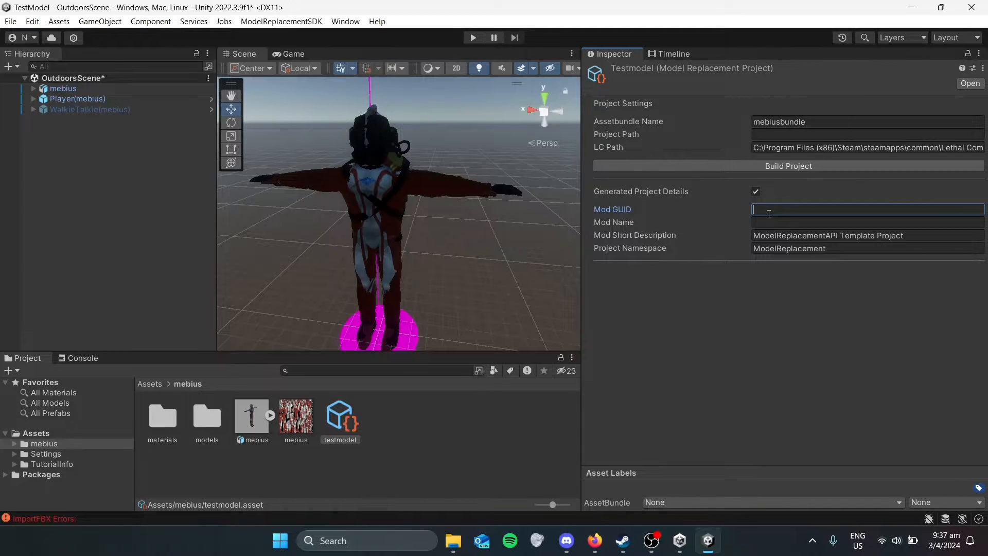
type("com.naqibam.ultramansuit")
left_click(768, 222)
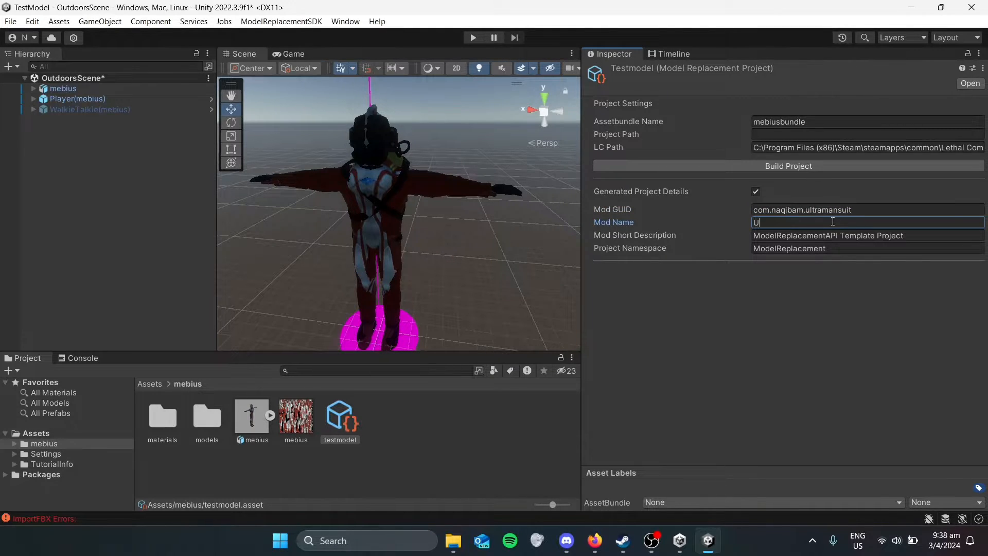
type("UltramanSuit")
left_click(730, 284)
left_click(787, 224)
left_click(774, 262)
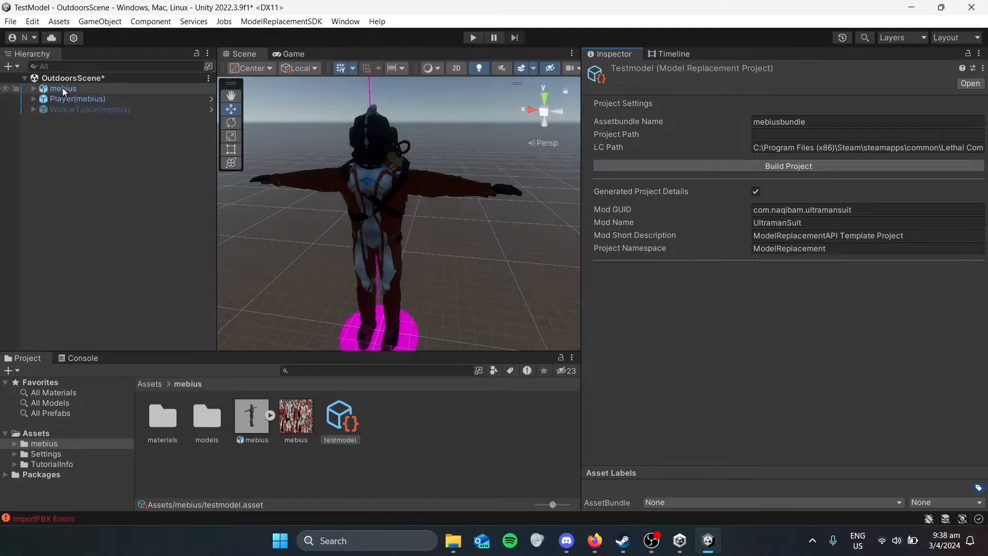
Save the scene's mebius model as a prefab in the Assets/mebius folder
left_click(85, 88)
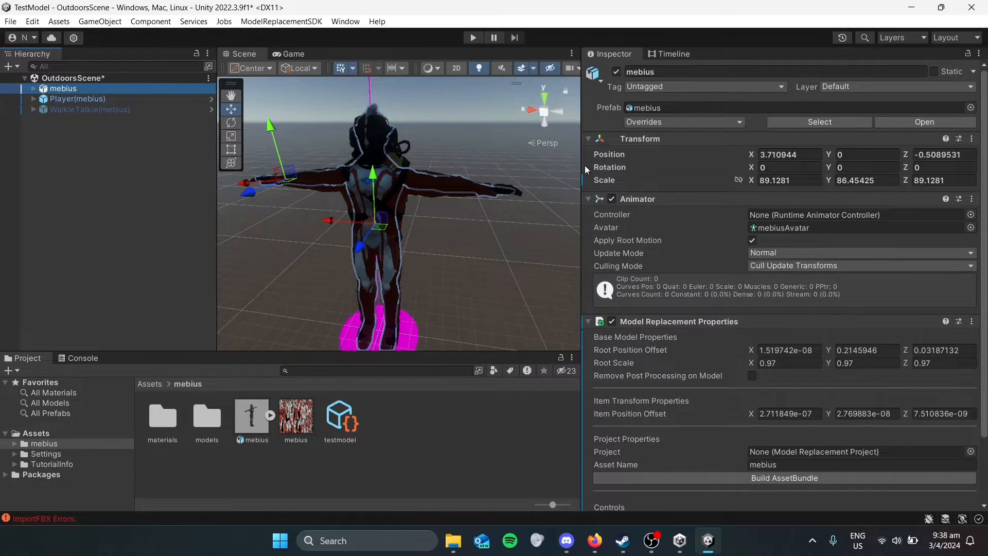
scroll(792, 209, "down", 2)
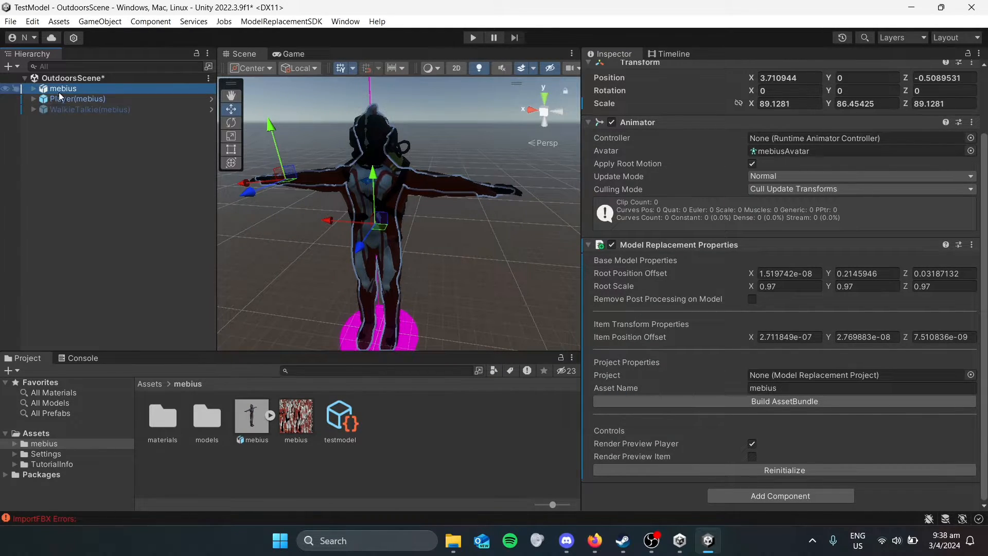
left_click_drag(66, 88, 405, 420)
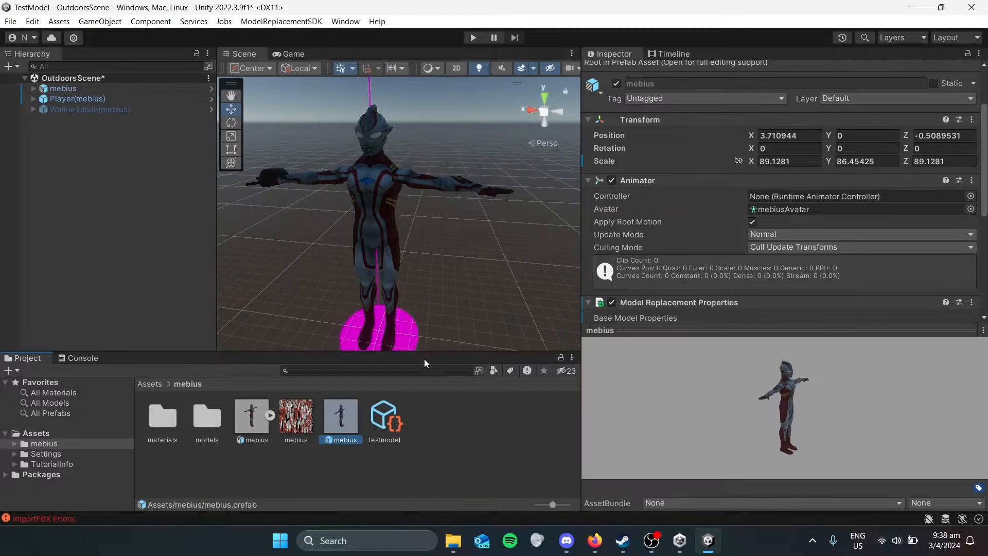
Assign the testmodel project to the mebius model's Model Replacement Properties
left_click(116, 90)
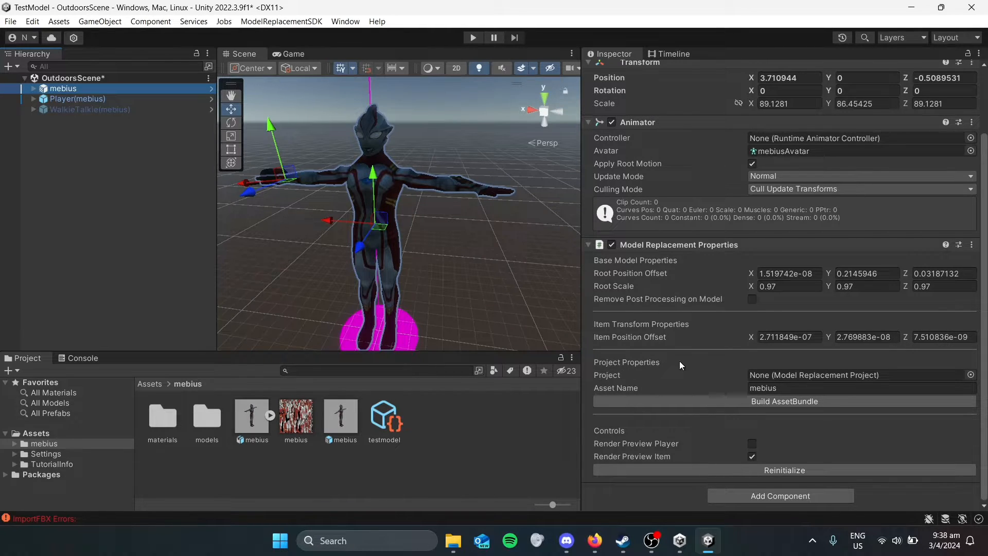
left_click(779, 372)
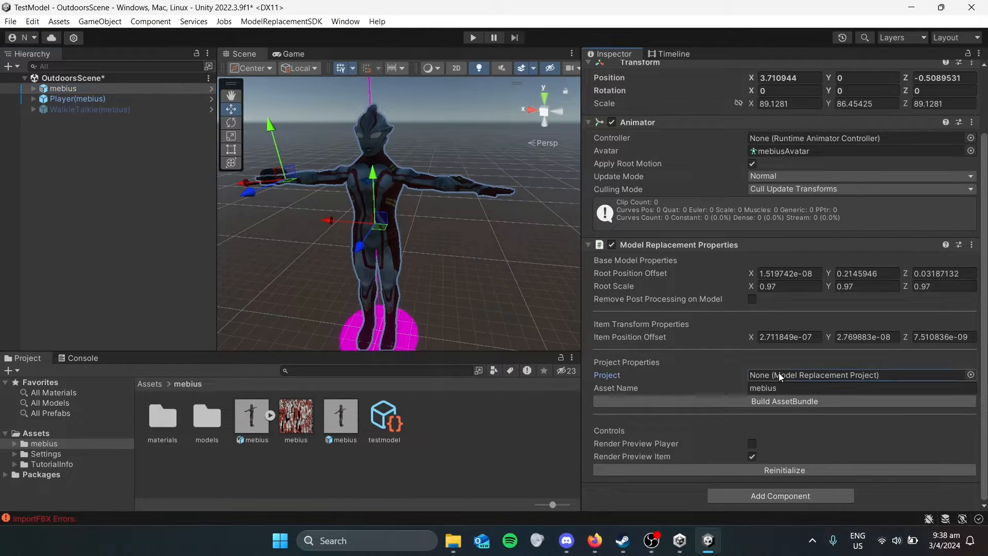
left_click(970, 375)
left_click(933, 326)
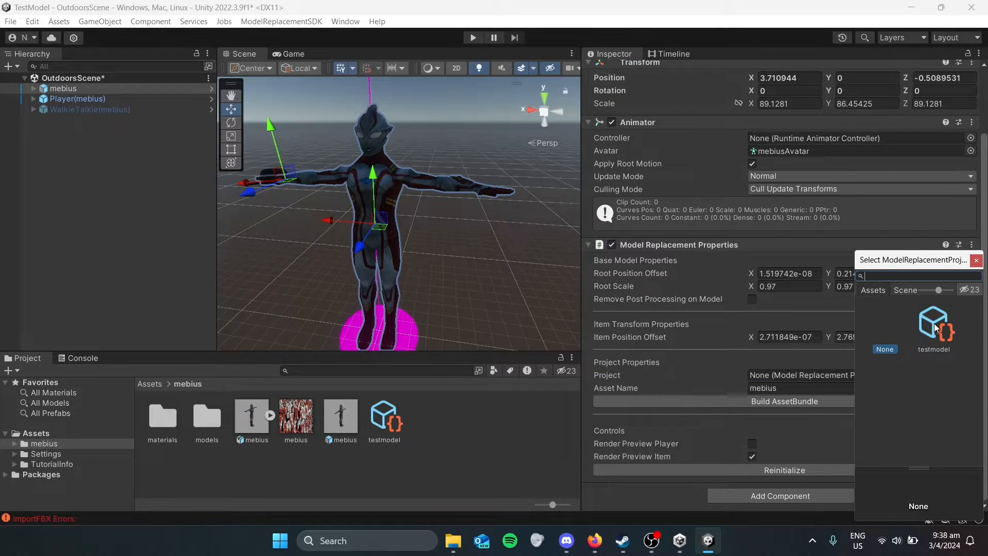
double_click(935, 327)
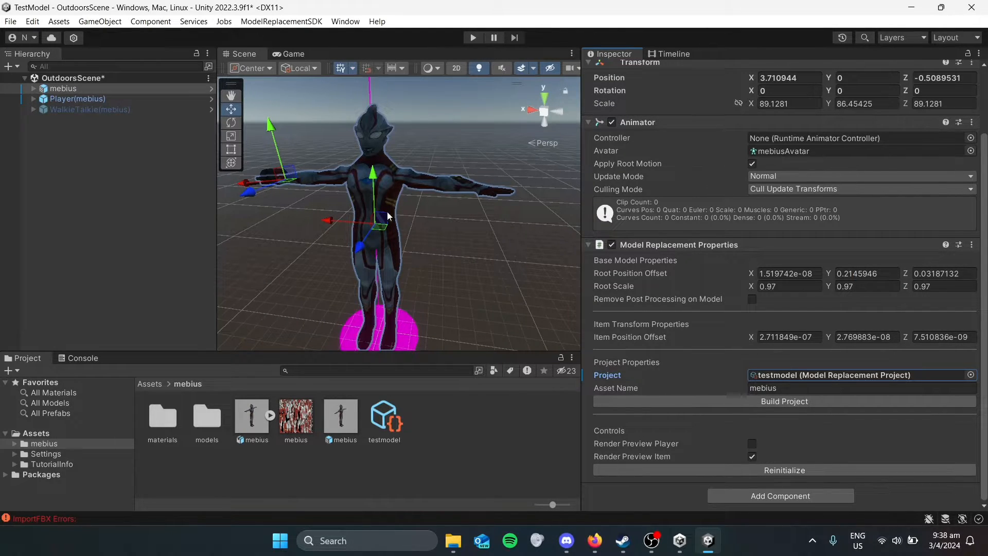
Examine the mebius model from the front and check the testmodel project's scene prefabs against the model's replacement properties
middle_click_drag(407, 190, 419, 219)
scroll(455, 219, "up", 4)
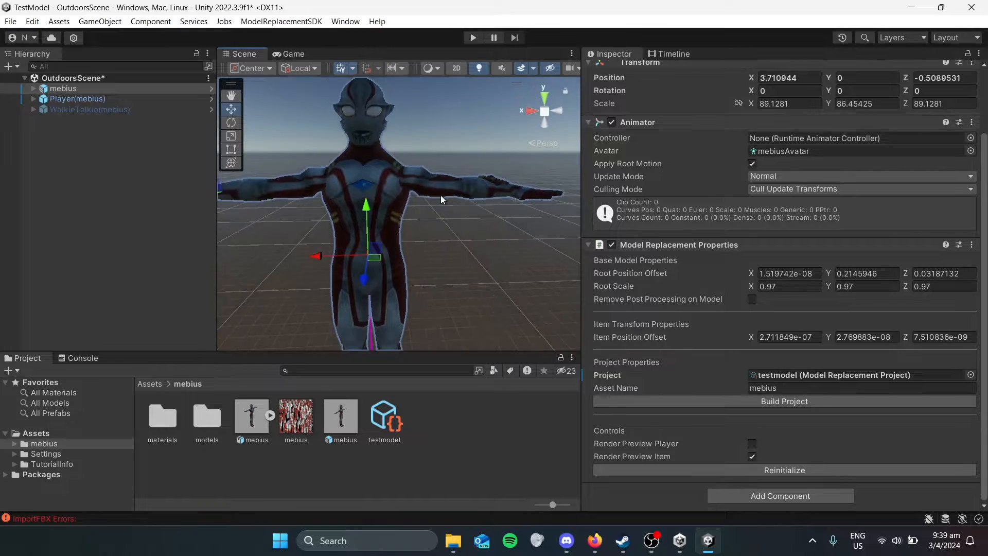
scroll(440, 195, "down", 3)
scroll(440, 196, "up", 6)
scroll(441, 200, "down", 5)
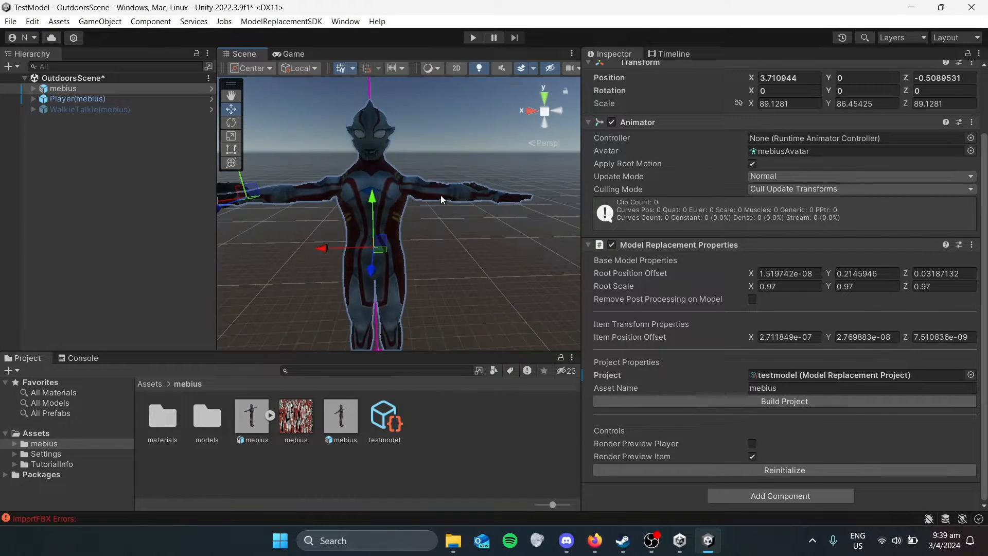
scroll(441, 200, "up", 2)
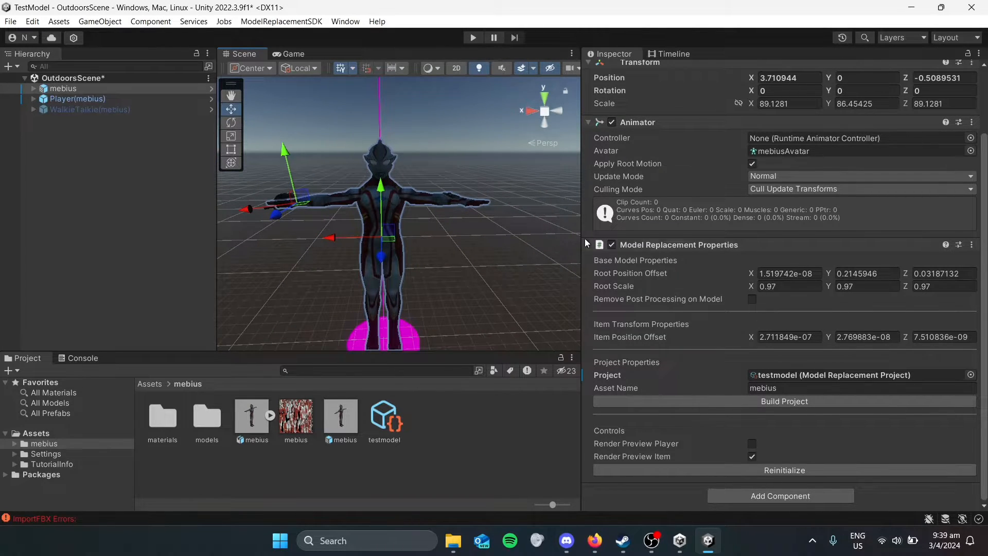
left_click(389, 427)
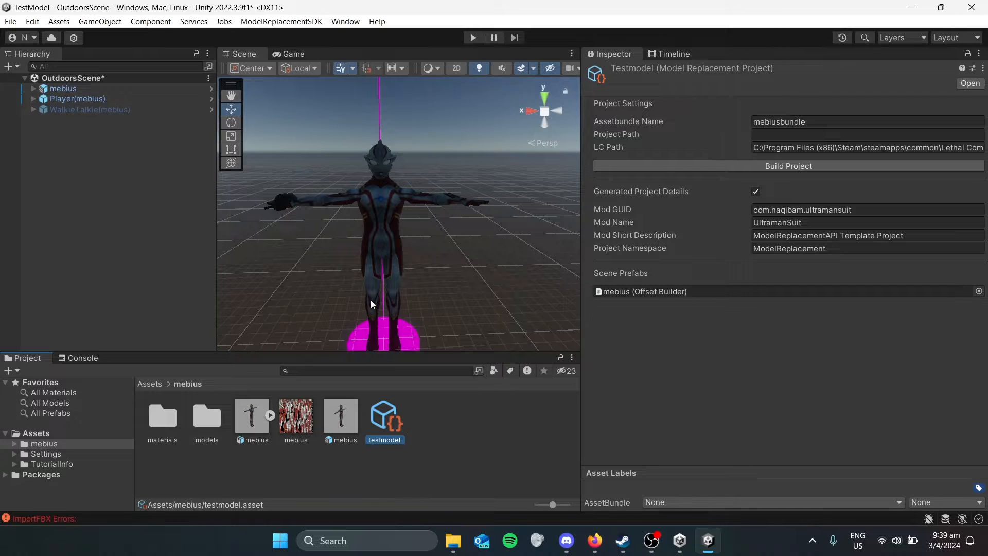
left_click(105, 90)
scroll(811, 374, "down", 3)
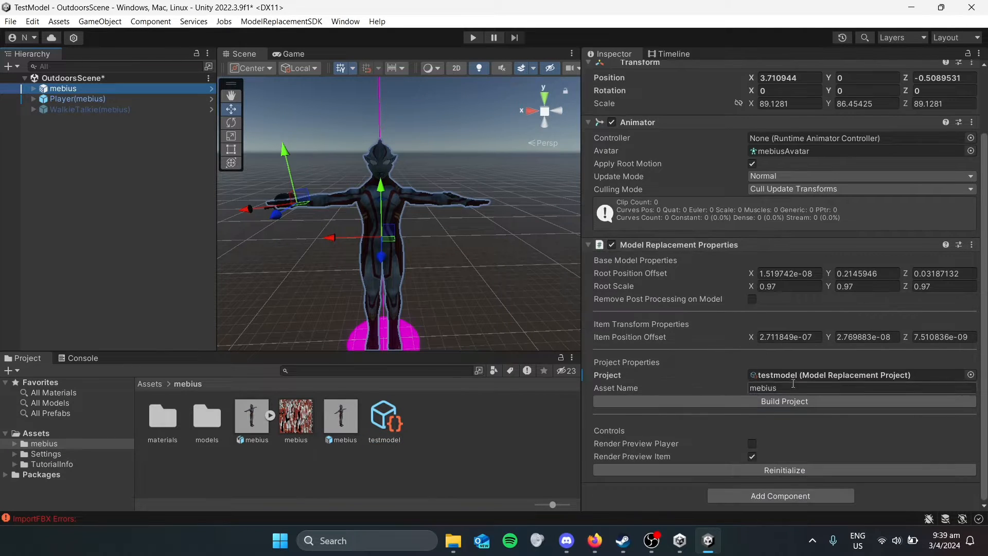
Start building the testmodel project and browse the Documents folder for a location to generate it in
left_click(404, 437)
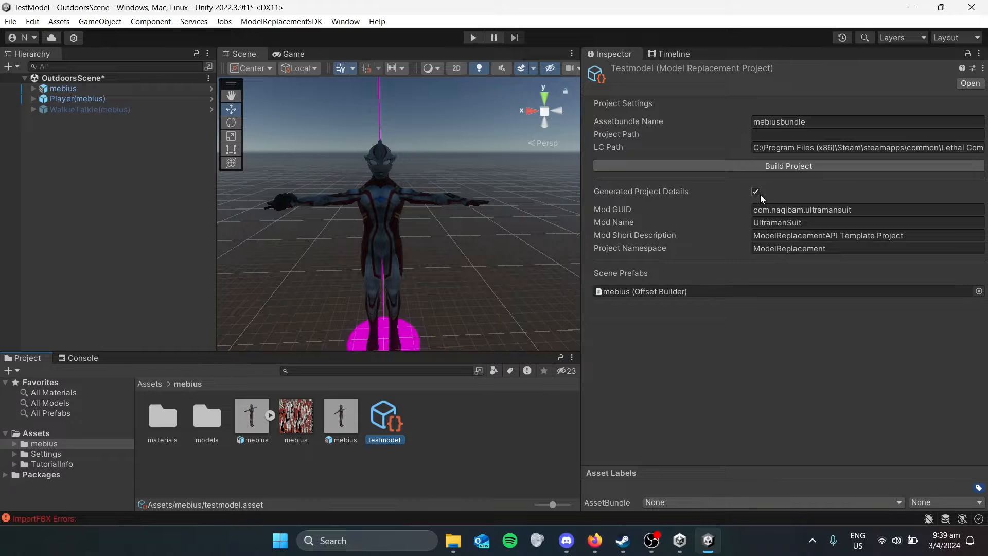
left_click(767, 168)
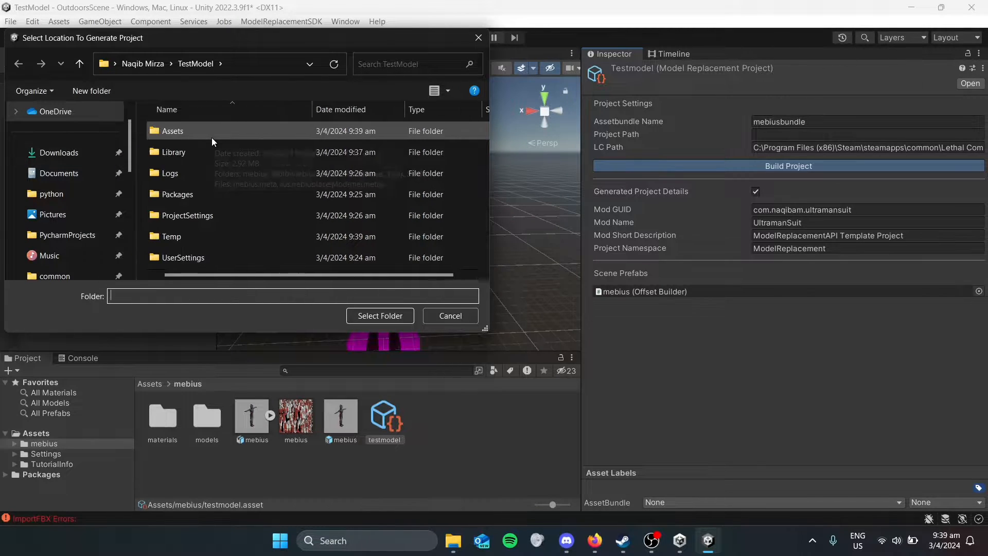
left_click(142, 63)
left_click(59, 173)
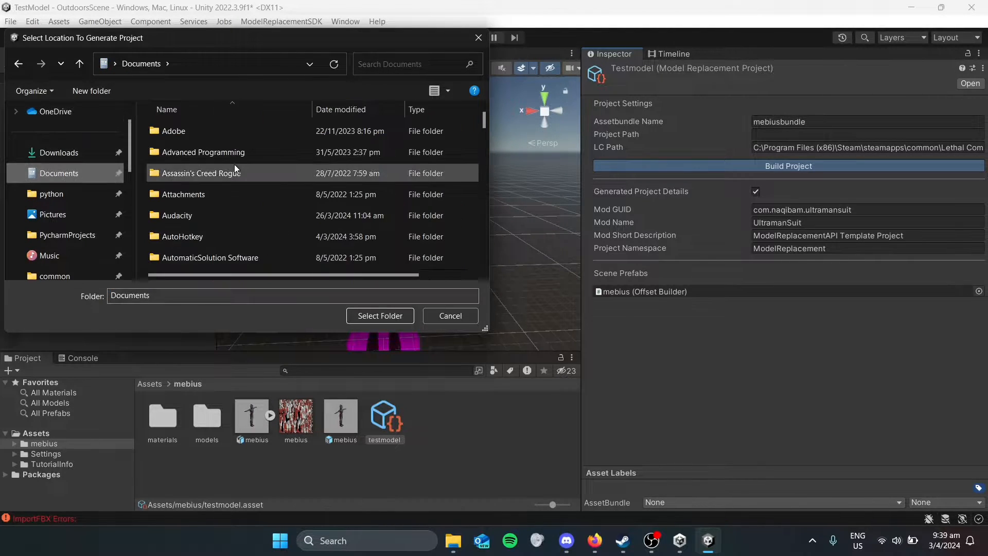
scroll(233, 161, "down", 8)
scroll(233, 161, "down", 9)
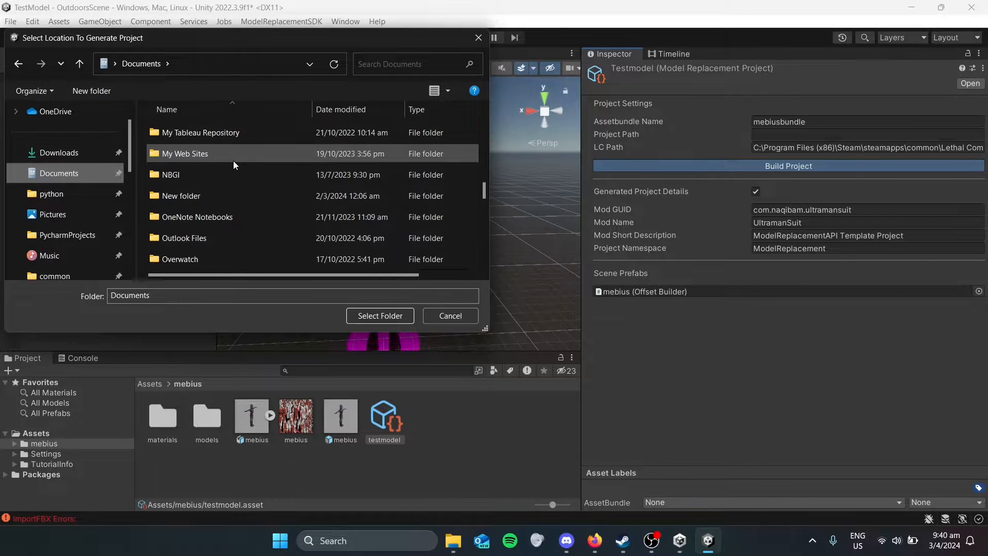
scroll(233, 161, "up", 9)
scroll(233, 160, "down", 2)
scroll(233, 159, "down", 12)
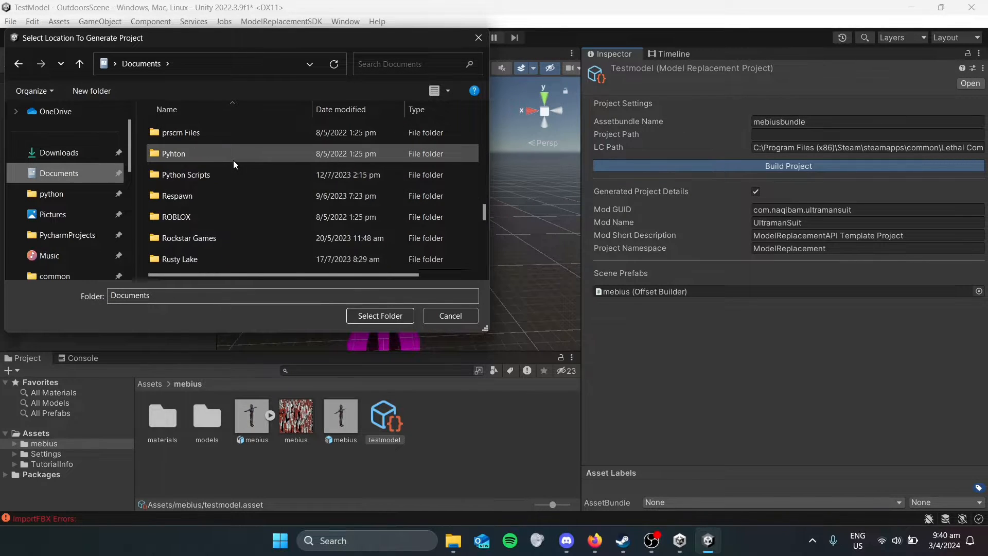
scroll(233, 159, "up", 15)
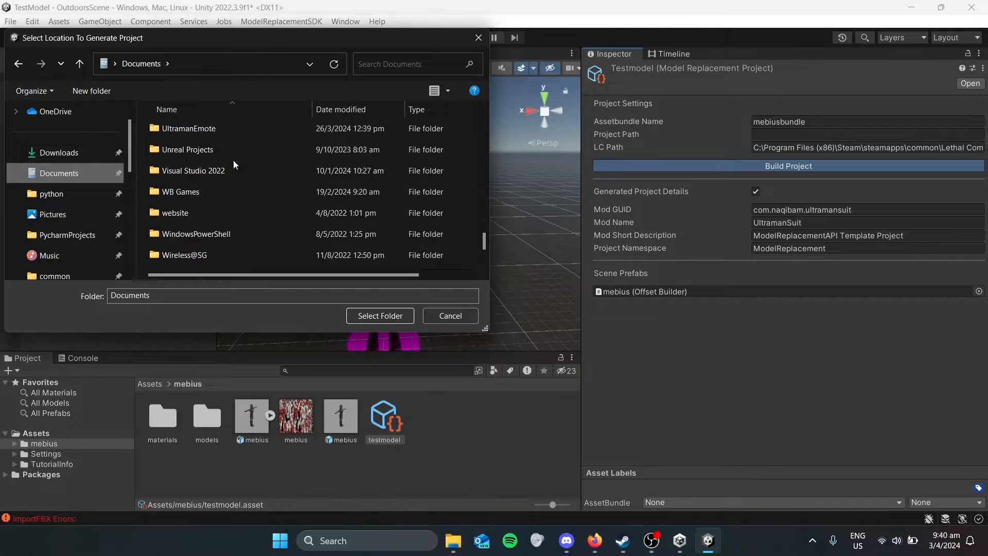
scroll(232, 166, "up", 5)
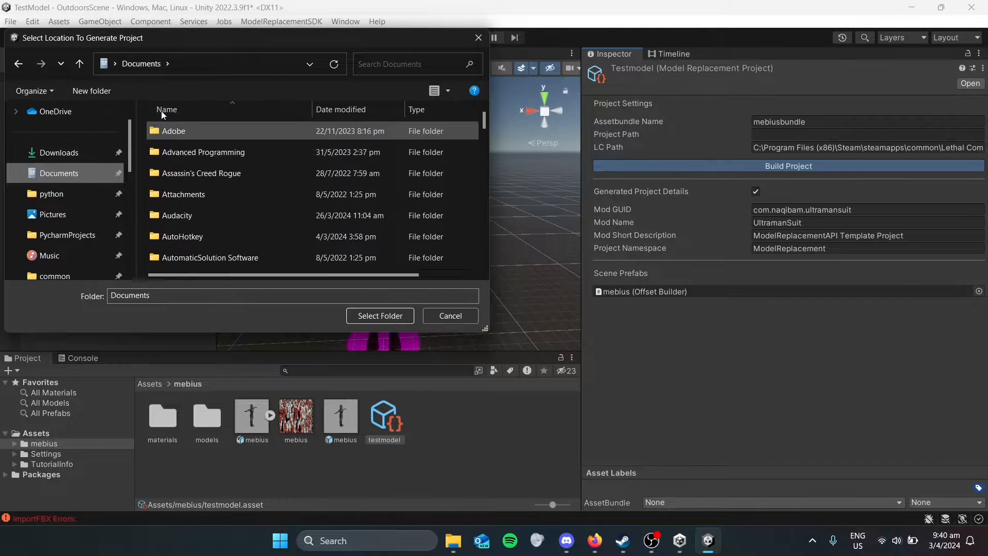
Create a folder named testlethalmodel2 in Documents and generate the project inside it
left_click(91, 92)
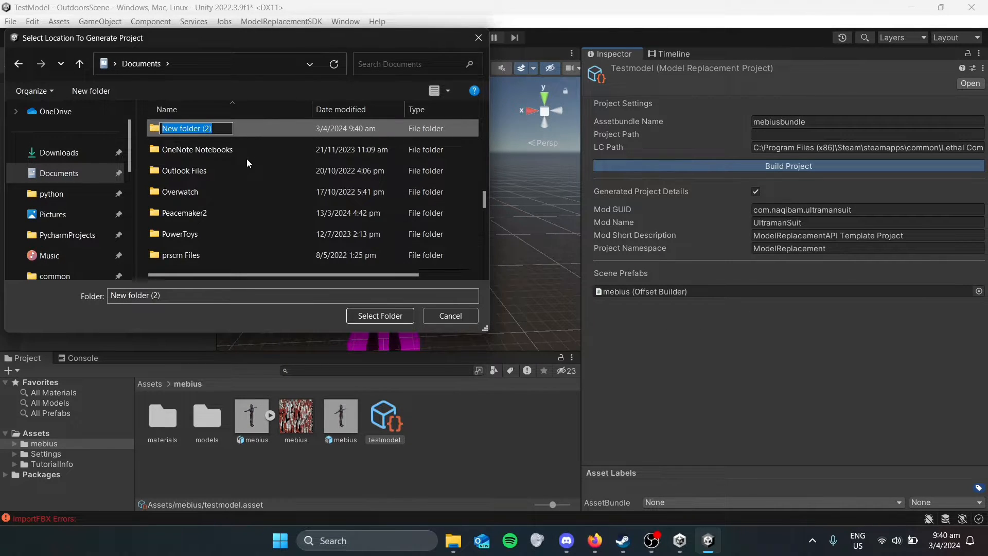
type("testle")
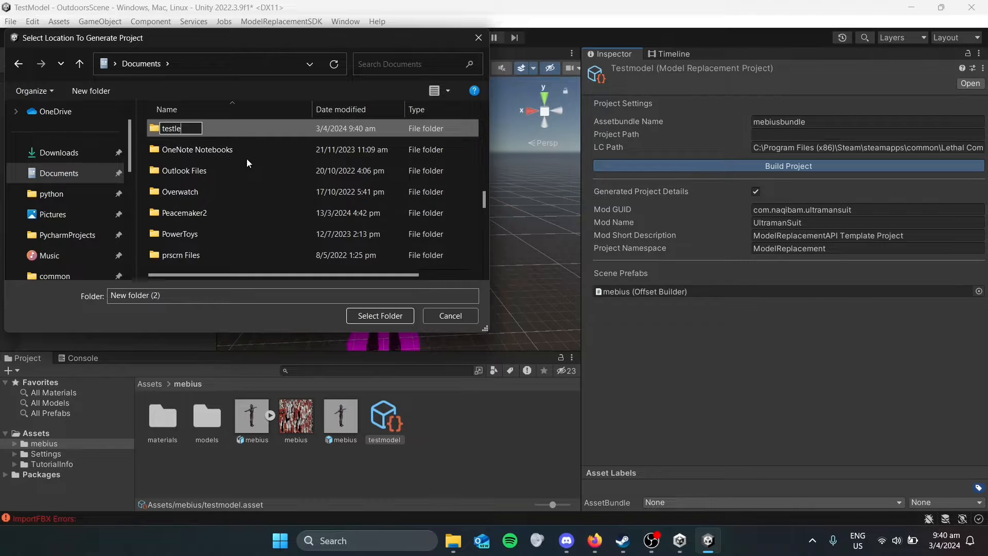
type("thalmodel2")
key("Return")
scroll(265, 174, "down", 1)
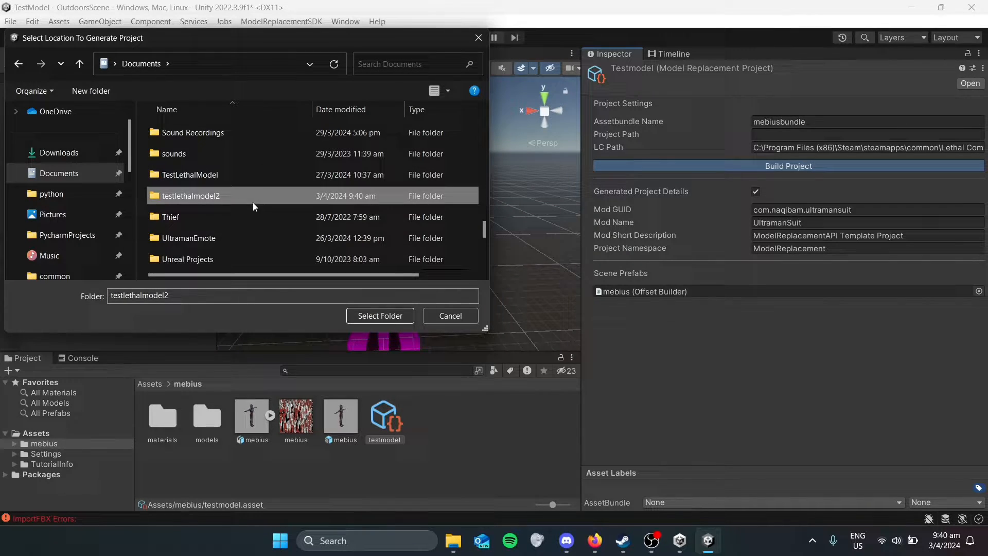
double_click(207, 195)
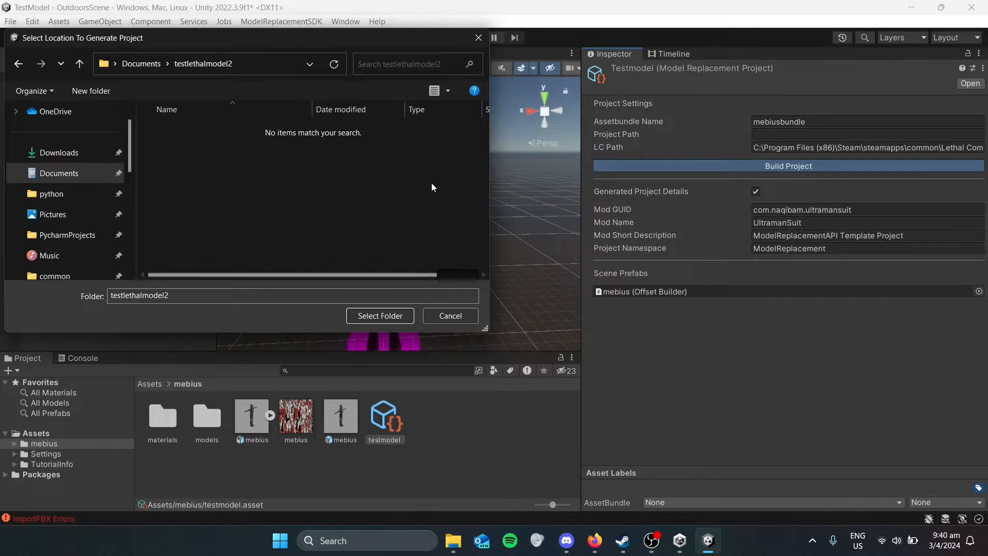
left_click(383, 315)
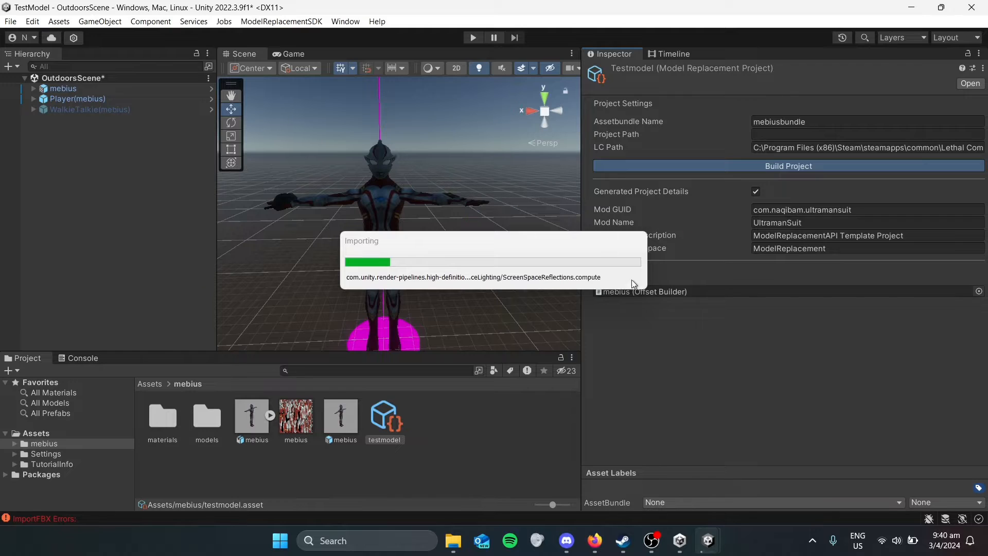
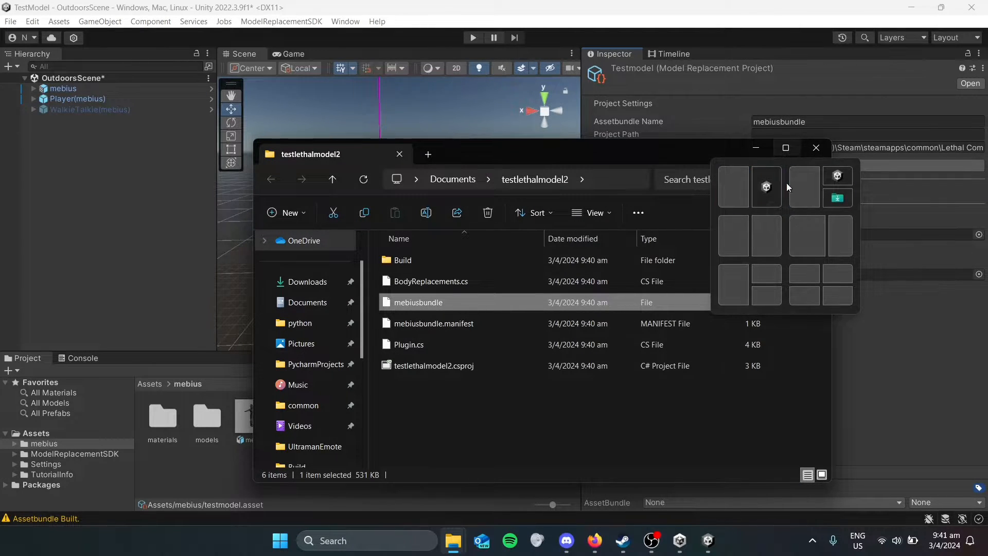
Maximize the File Explorer window and find the generated testlethalmodel2 folder within Documents to view its files
left_click(647, 409)
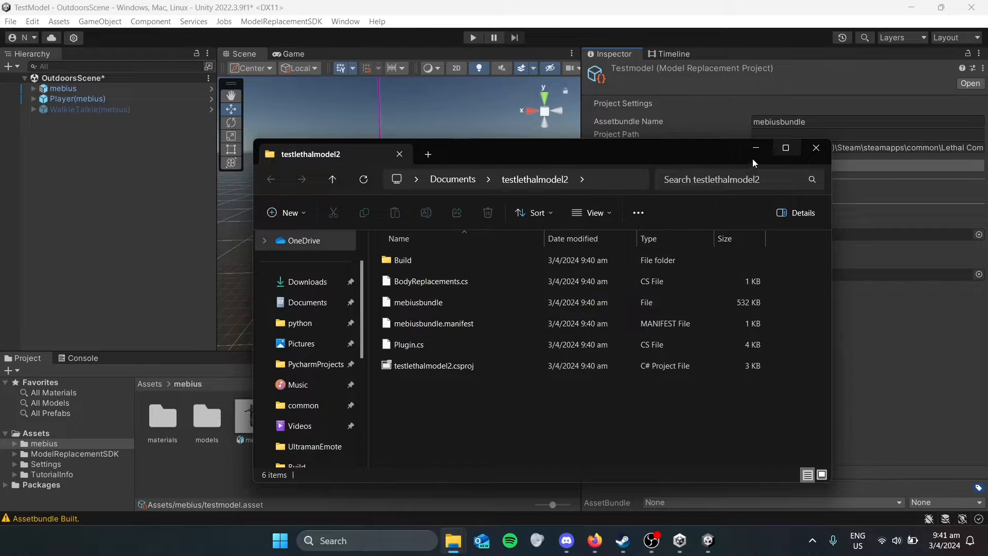
left_click(785, 148)
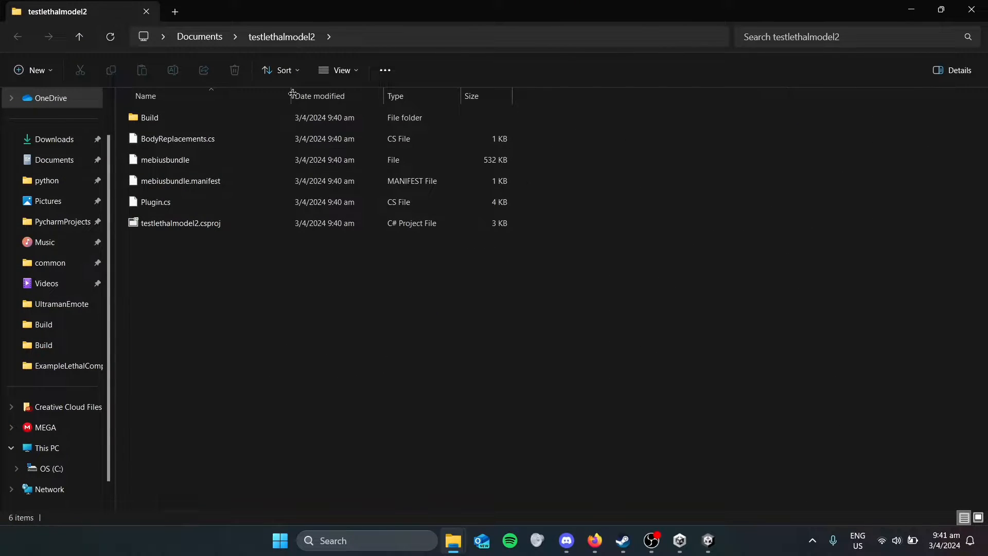
left_click(199, 40)
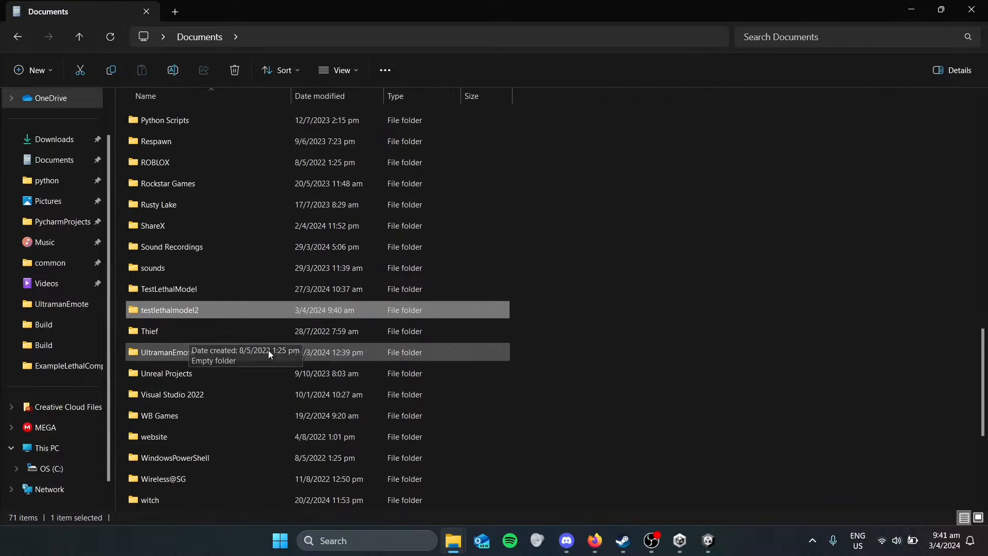
double_click(201, 308)
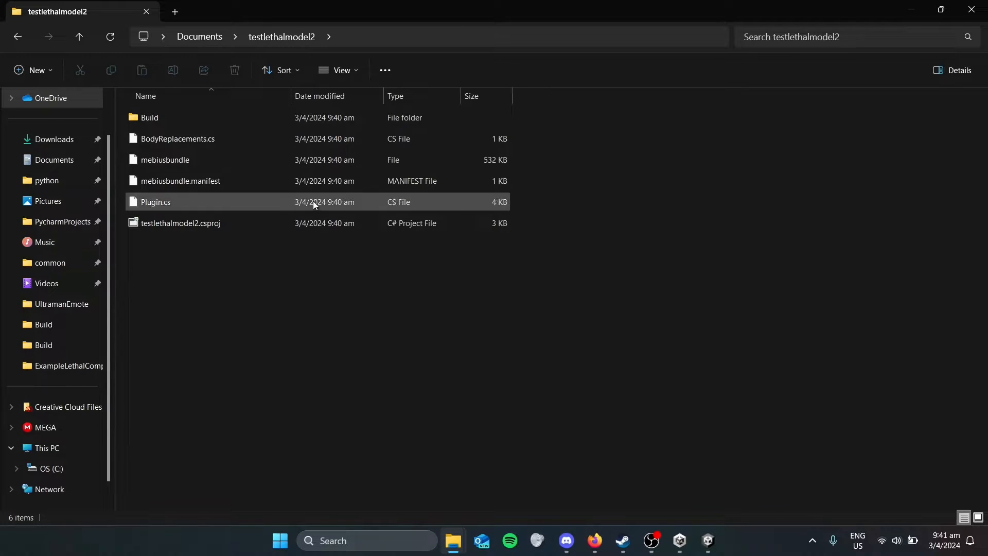
Open testlethalmodel2.csproj in Visual Studio, maximize its window and show the Solution Explorer
double_click(257, 222)
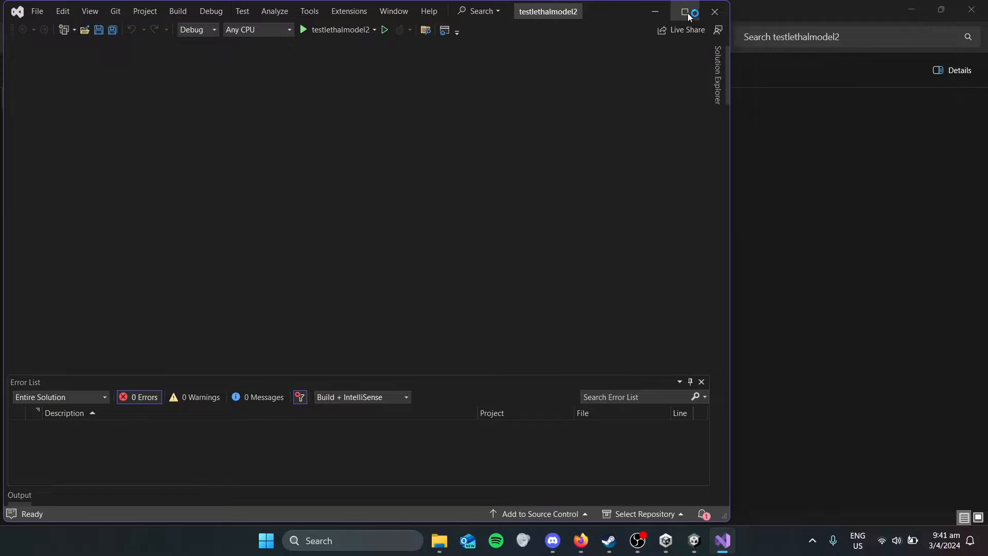
mouse_move(691, 17)
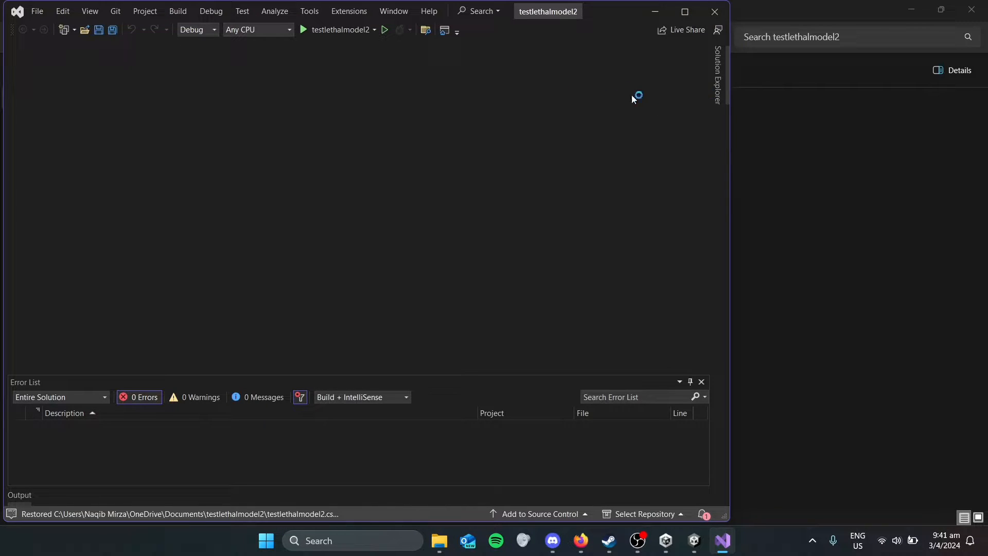
left_click(687, 15)
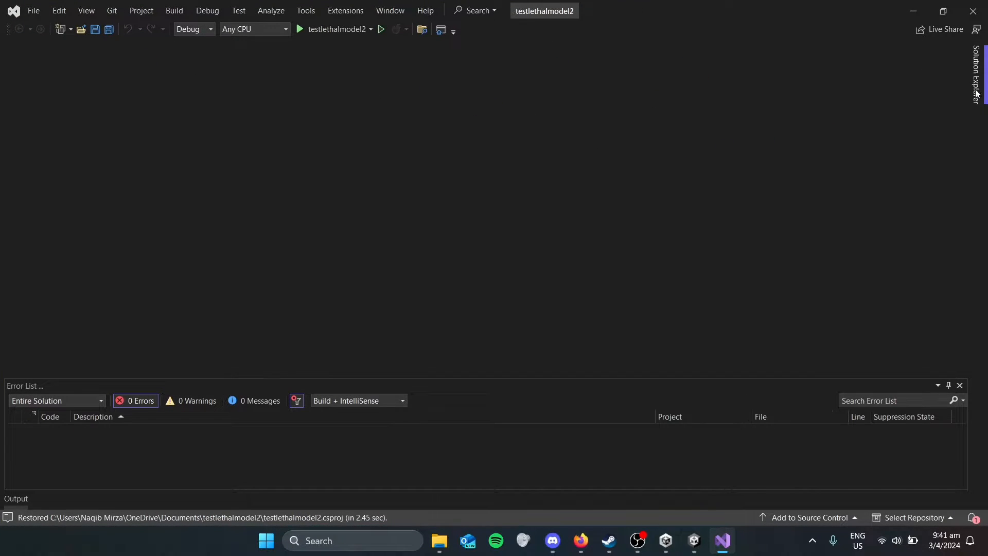
mouse_move(983, 91)
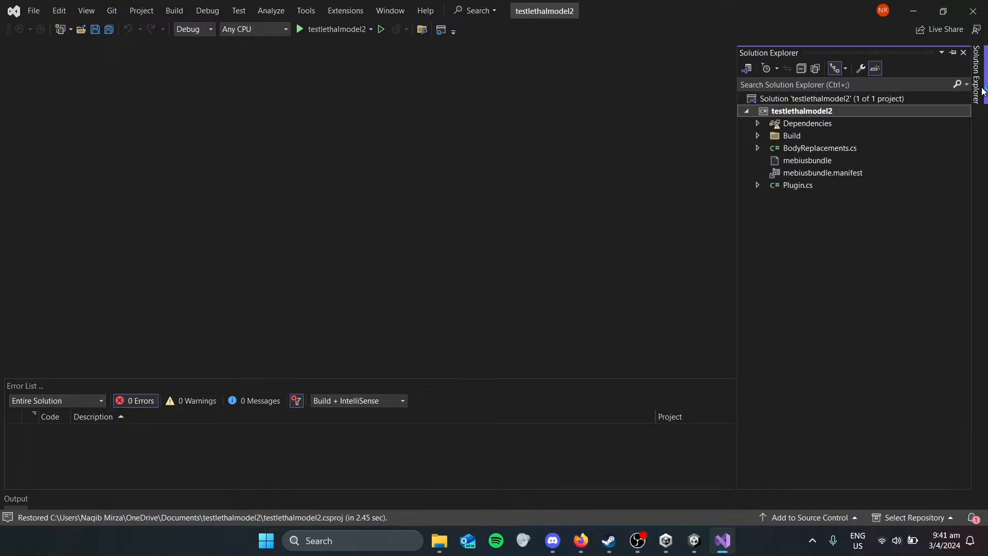
left_click(86, 10)
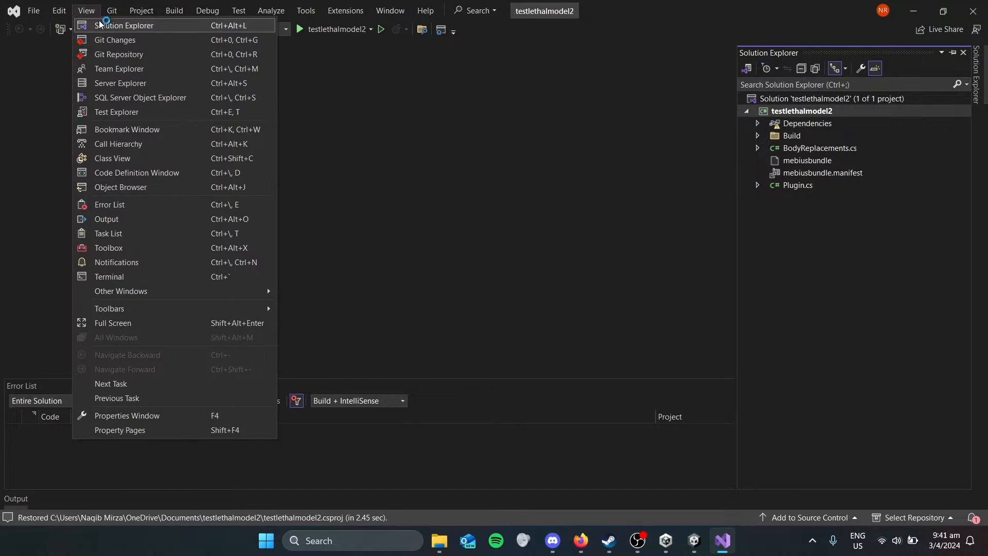
left_click(139, 27)
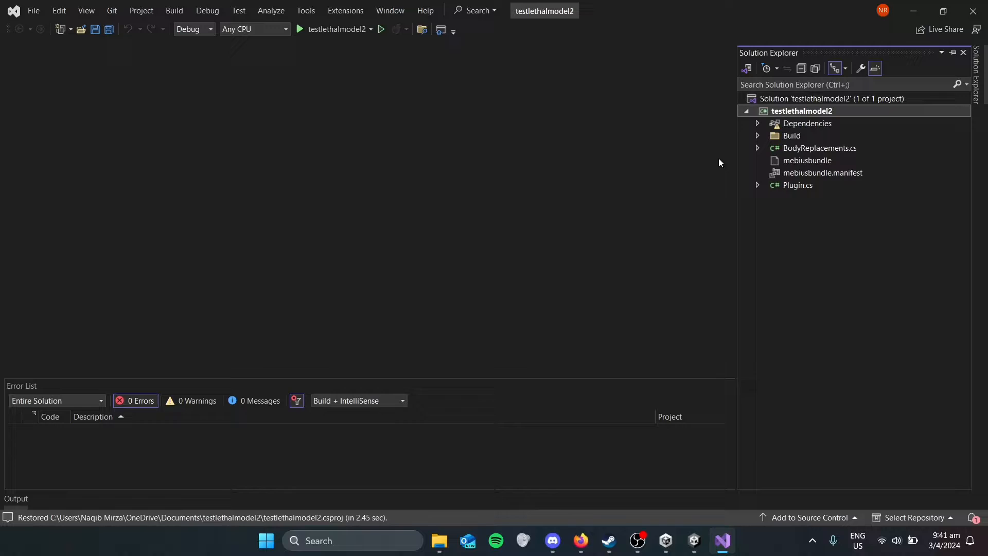
Open BodyReplacements.cs from the testlethalmodel2 project and inspect the BodyReplacementBase reference in the class declaration
left_click(815, 149)
double_click(814, 149)
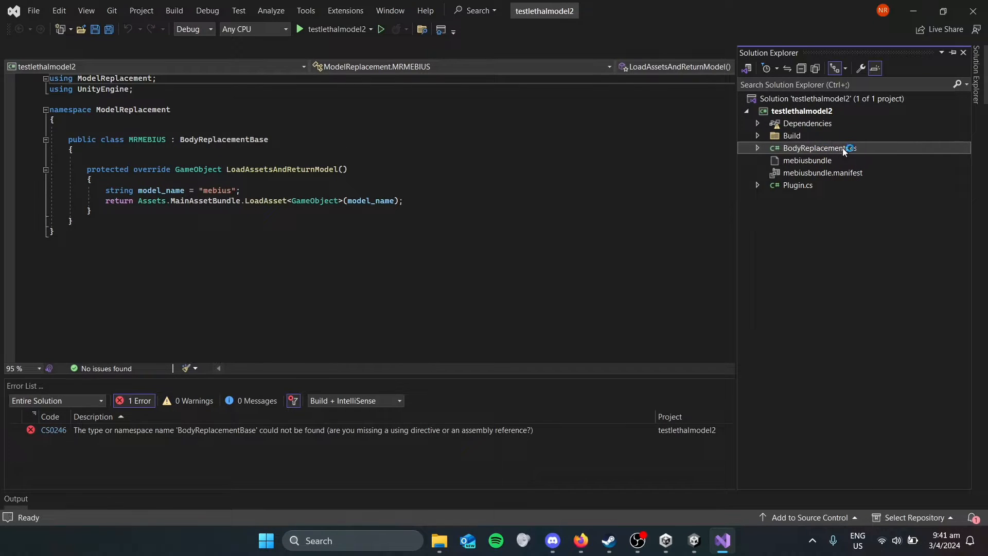
left_click(324, 119)
left_click(251, 140)
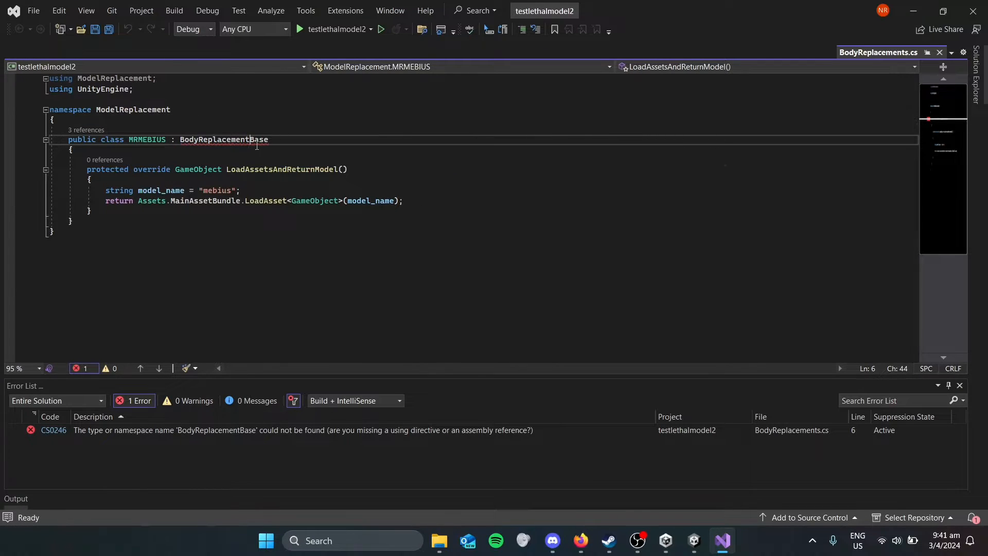
mouse_move(257, 140)
Switch to Firefox and read the Using the Unity Workflow wiki page up to the instructions on the ModelReplacementAPI.dll and building
left_click(583, 545)
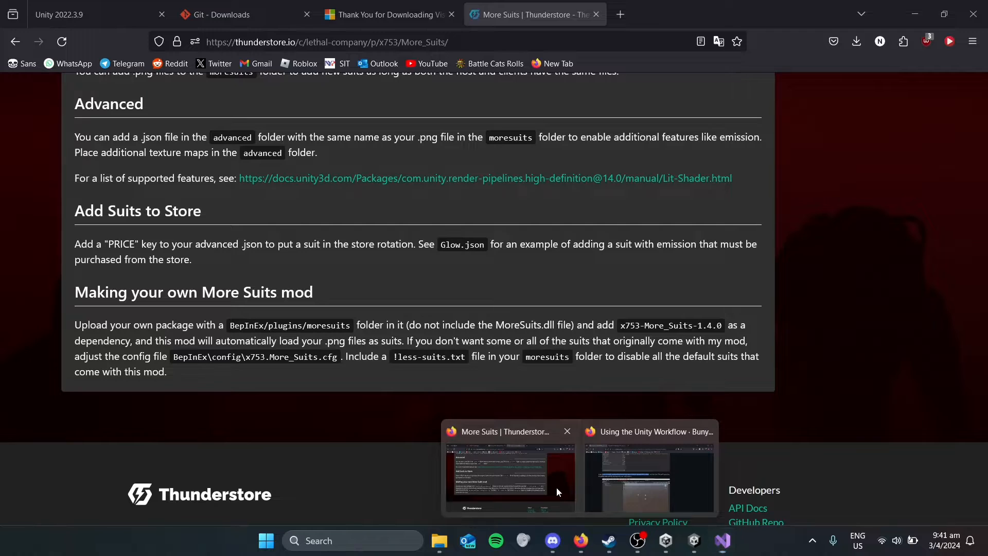
left_click(556, 487)
mouse_move(582, 535)
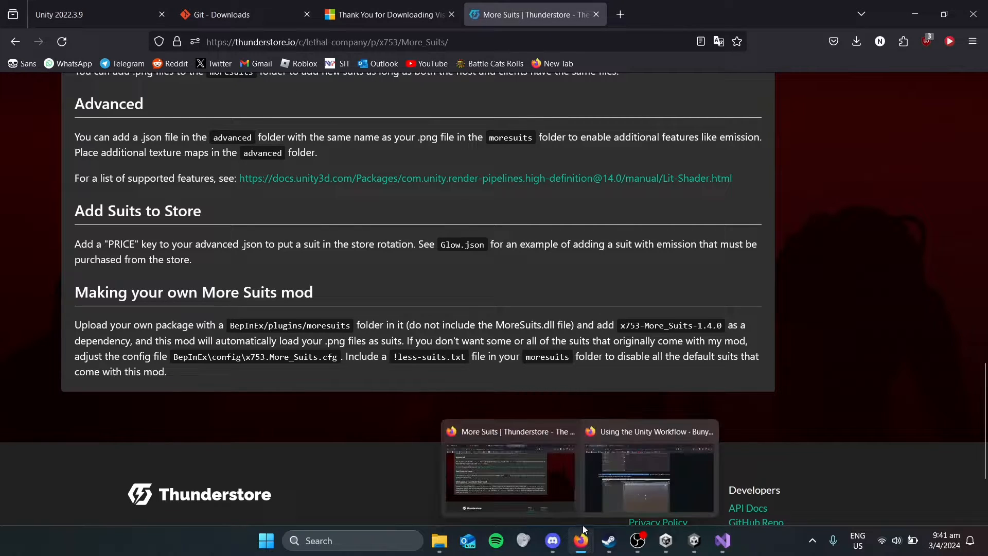
left_click(670, 480)
scroll(601, 322, "up", 5)
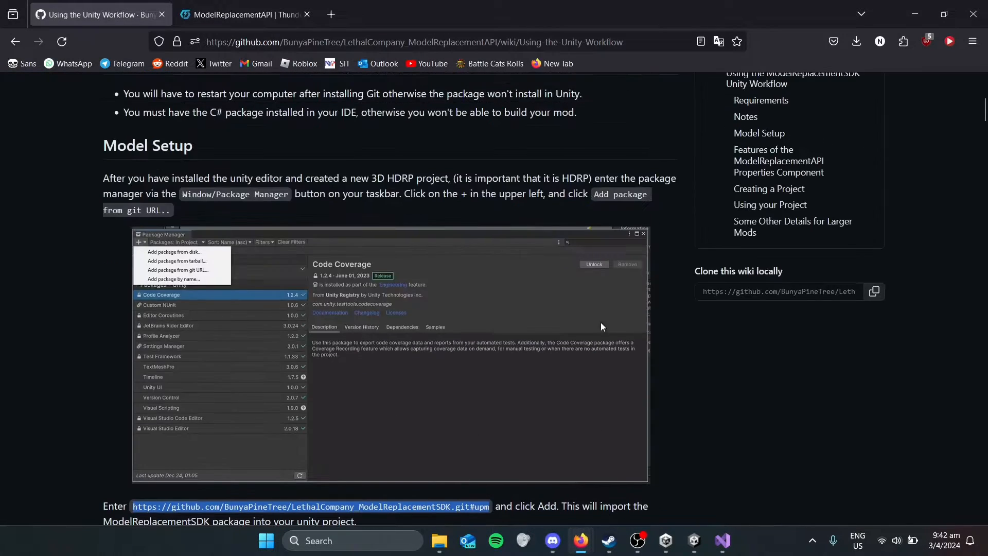
scroll(665, 368, "down", 8)
scroll(486, 196, "down", 15)
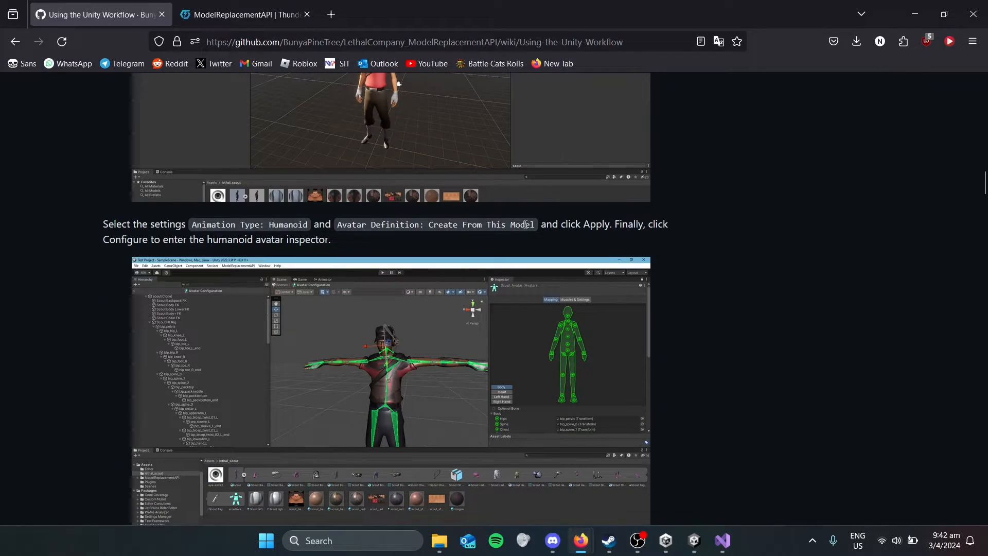
scroll(495, 213, "down", 5)
scroll(495, 213, "up", 4)
scroll(496, 208, "down", 5)
scroll(497, 207, "down", 20)
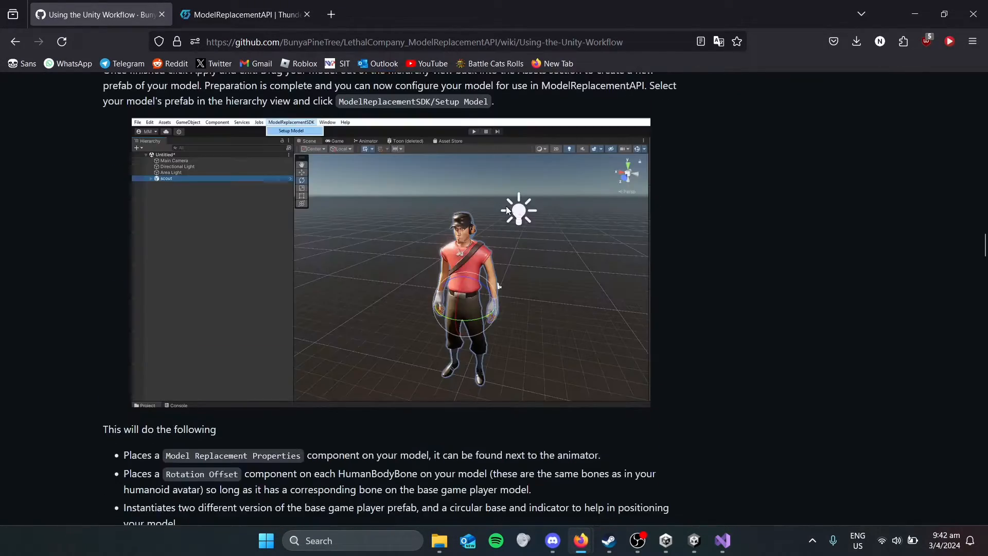
scroll(657, 209, "down", 10)
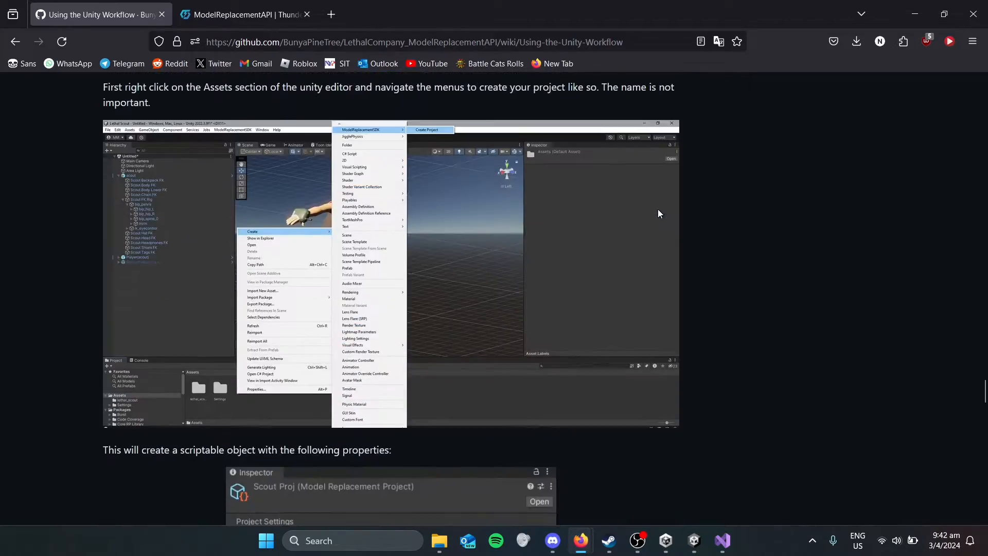
scroll(657, 208, "up", 8)
scroll(658, 209, "down", 18)
scroll(656, 206, "down", 8)
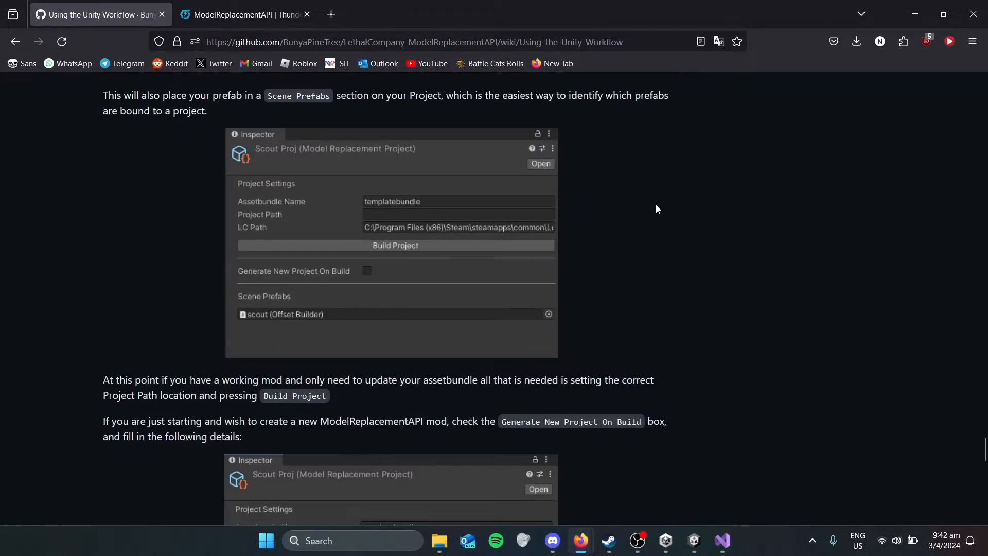
scroll(657, 206, "up", 5)
scroll(657, 206, "down", 12)
scroll(655, 208, "up", 4)
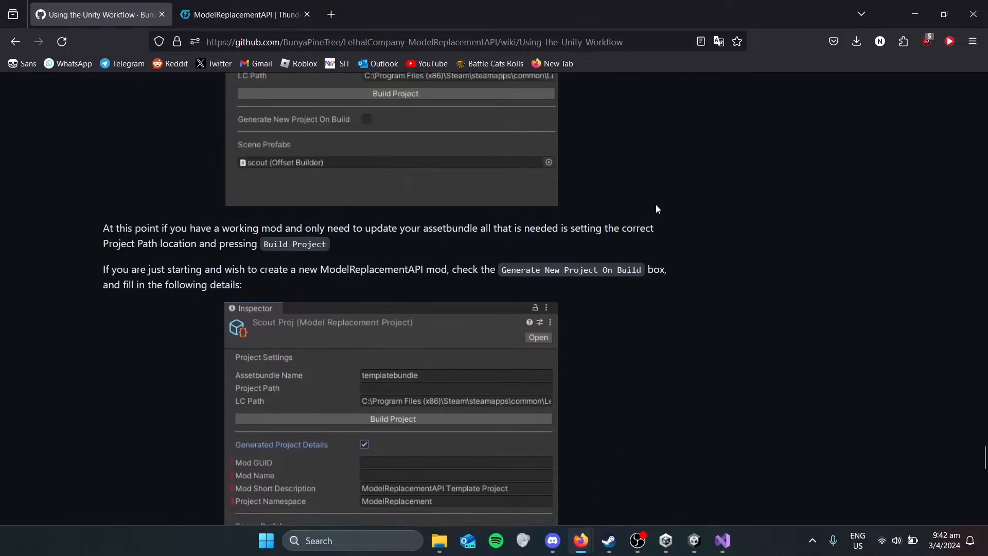
scroll(656, 209, "down", 9)
scroll(655, 208, "down", 5)
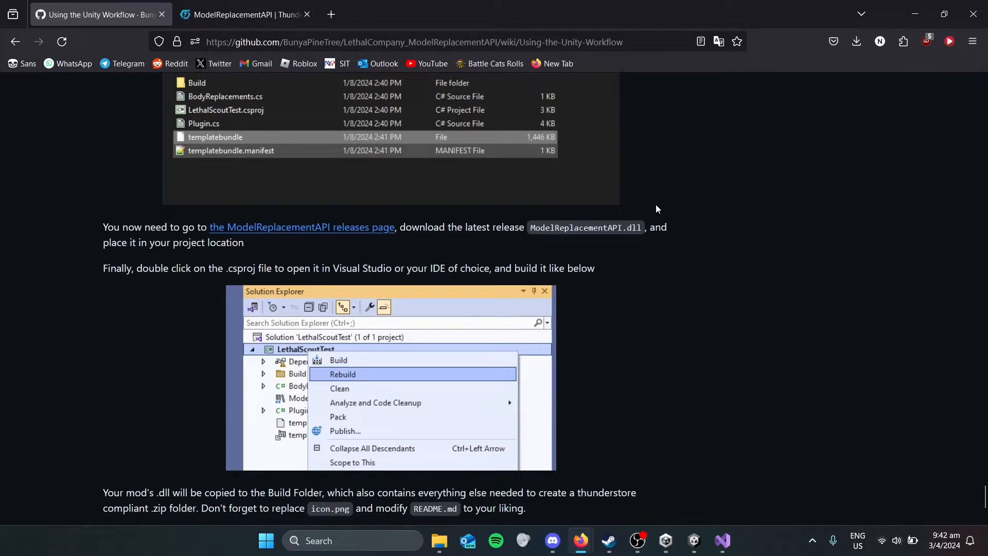
Open the ModelReplacementAPI releases page in a new tab and download ModelReplacementAPI.dll from release v2.4.0
middle_click(321, 229)
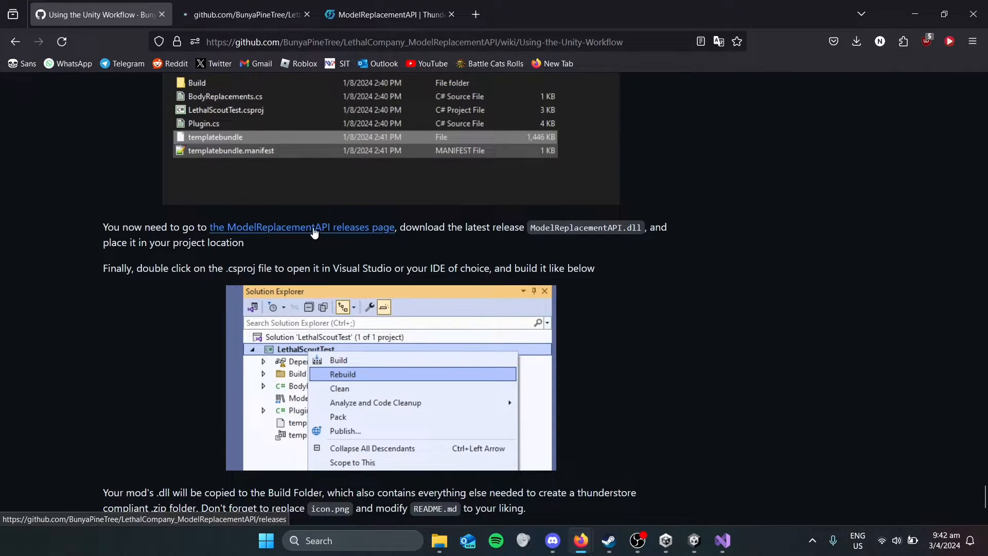
left_click(242, 14)
scroll(519, 210, "down", 3)
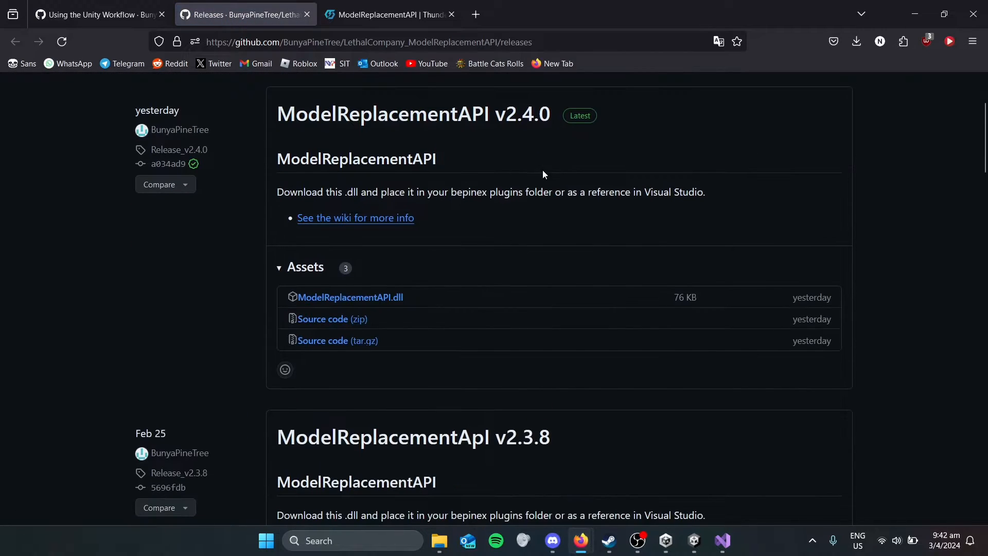
scroll(542, 170, "up", 1)
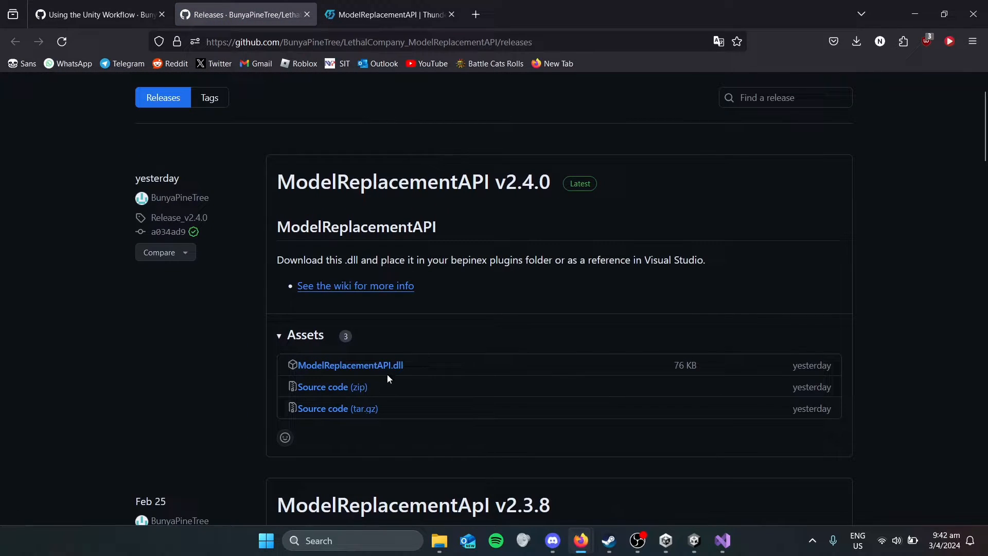
left_click(371, 365)
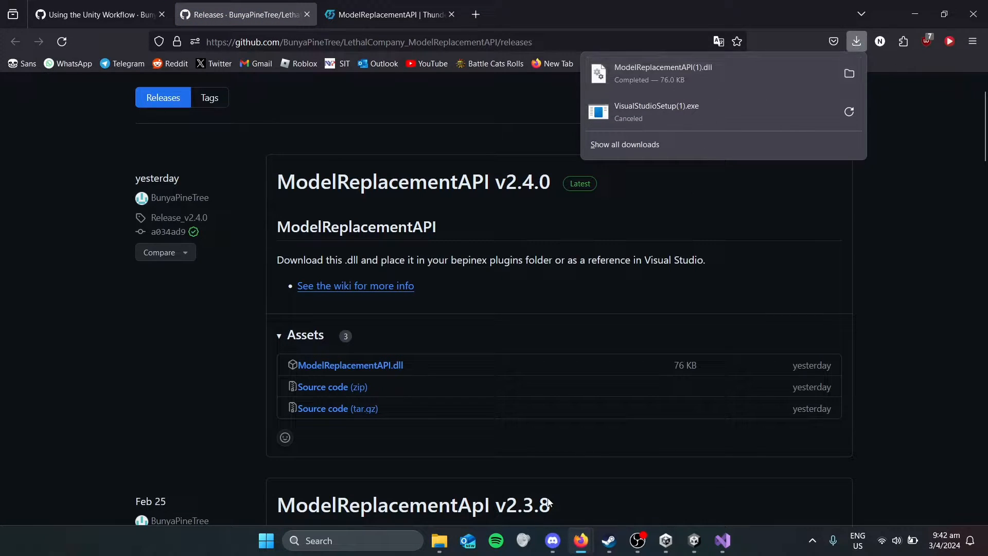
Bring up the Downloads folder in File Explorer and select the downloaded ModelReplacementAPI(1).dll
left_click(441, 539)
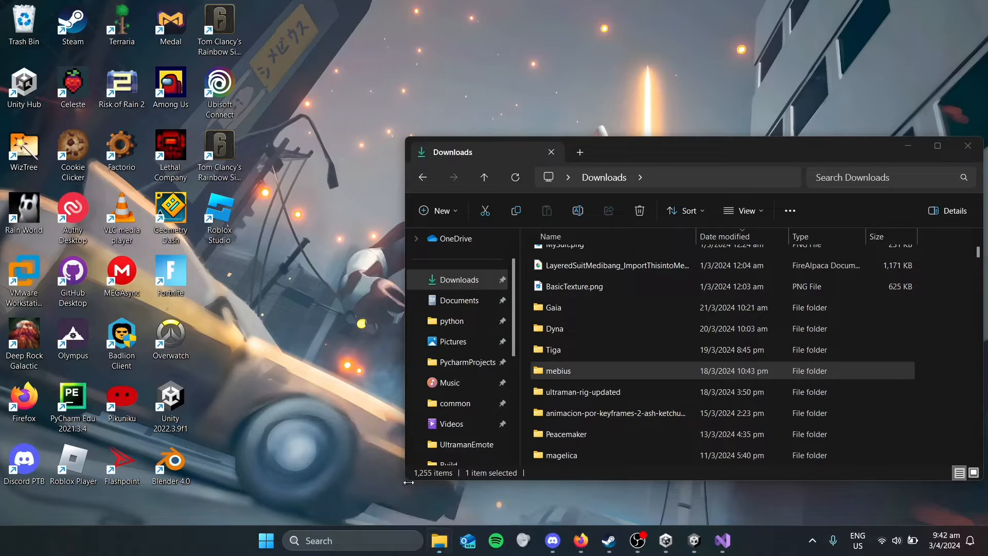
left_click(403, 480)
left_click(659, 274)
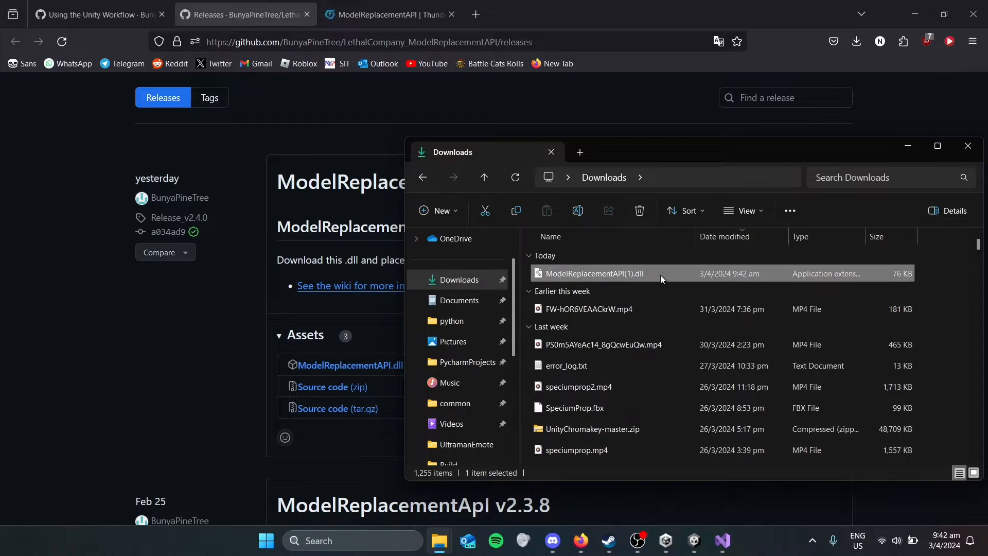
Try to rename the downloaded file as ModelReplacementAPI.dll in the Downloads folder
key("F2")
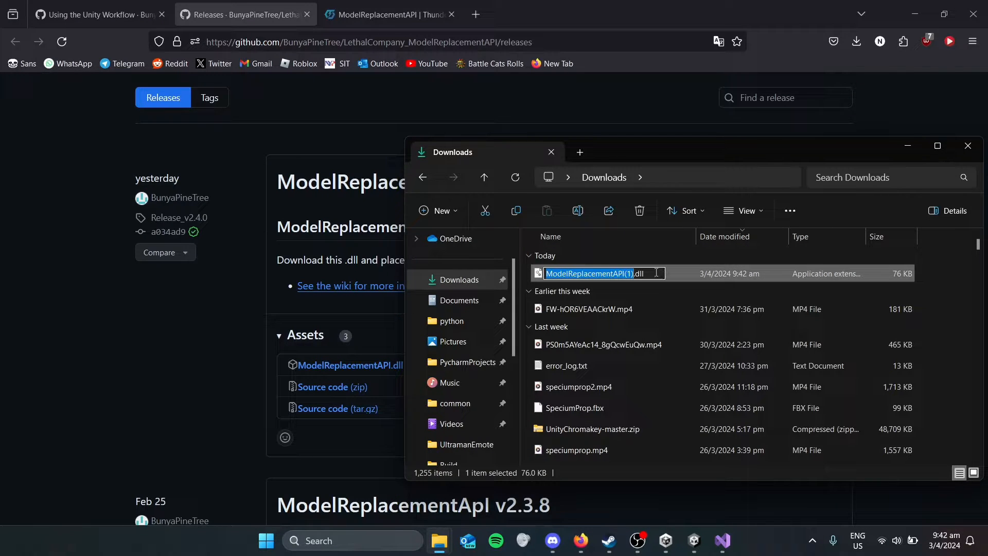
left_click(634, 274)
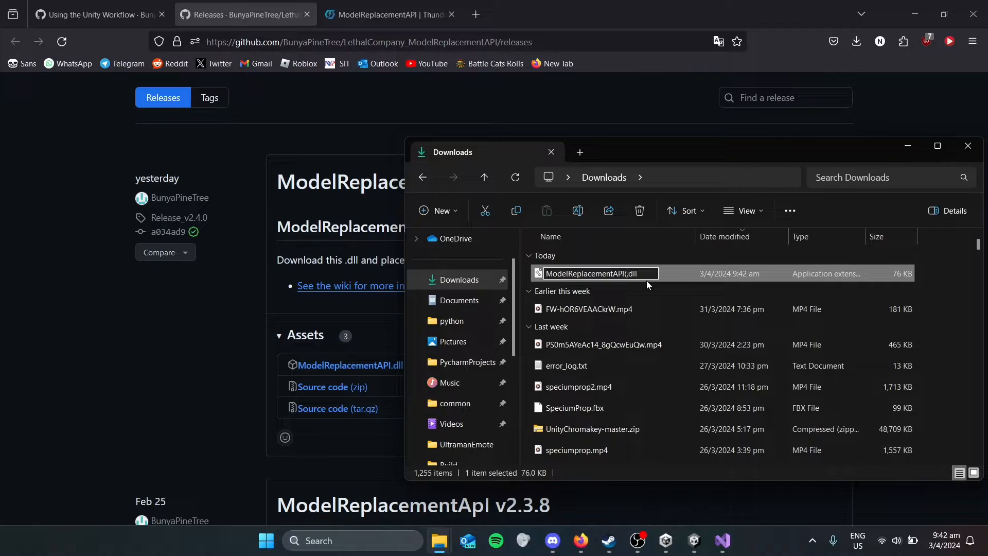
key("Return")
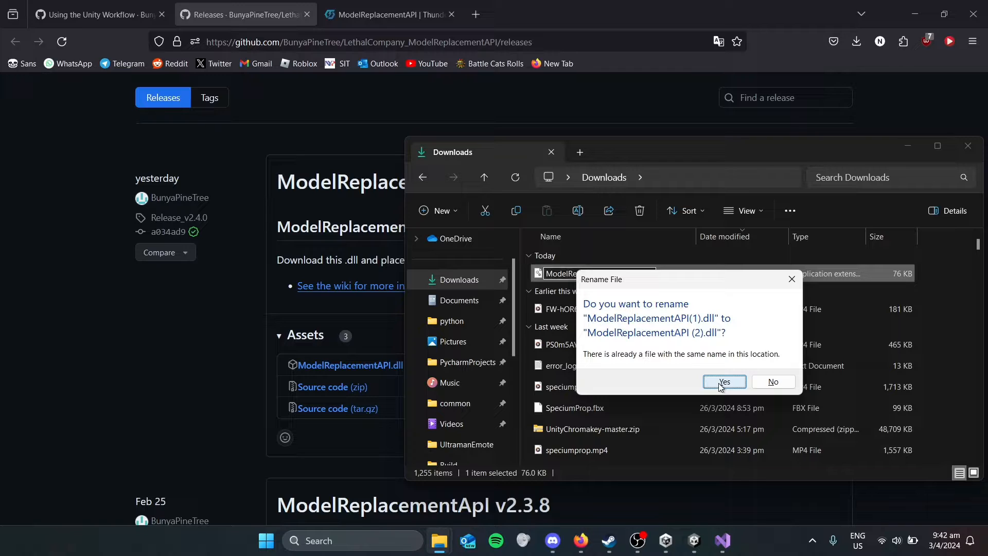
left_click(764, 380)
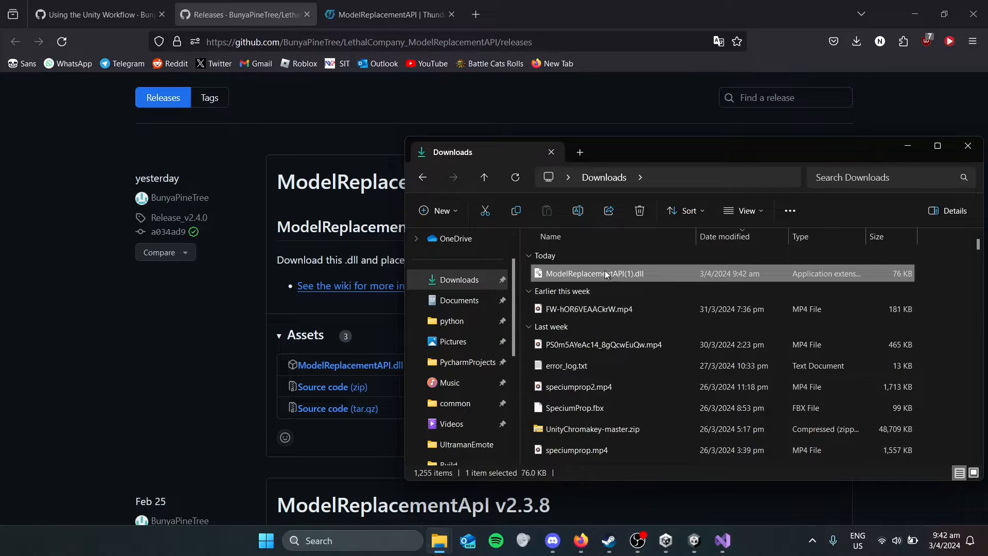
Move ModelReplacementAPI(1).dll from Downloads into the testlethalmodel2 project folder
mouse_move(439, 540)
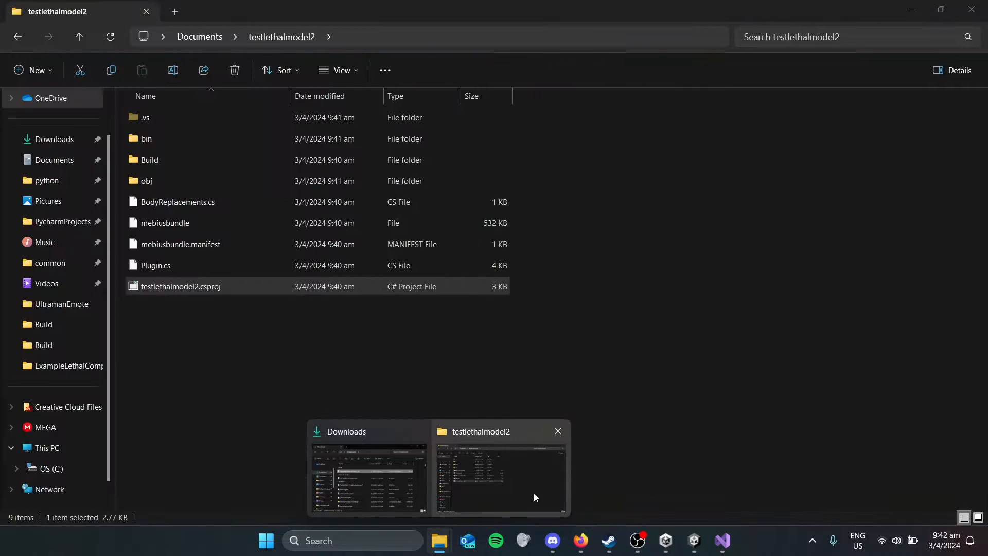
left_click(533, 493)
left_click_drag(636, 38, 242, 233)
left_click_drag(618, 268, 355, 237)
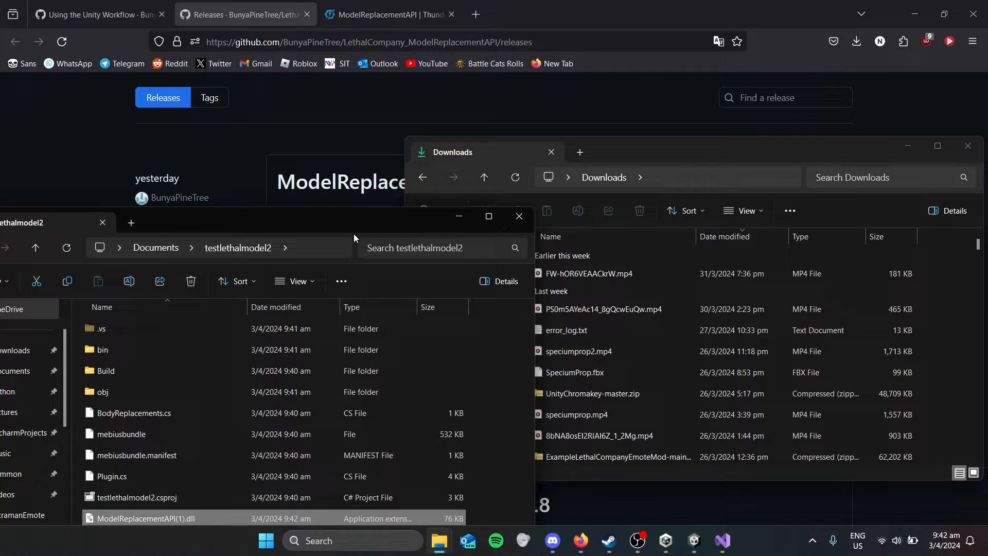
Maximize the testlethalmodel2 folder window and rename the moved file as ModelReplacementAPI.dll
left_click(492, 216)
key("F2")
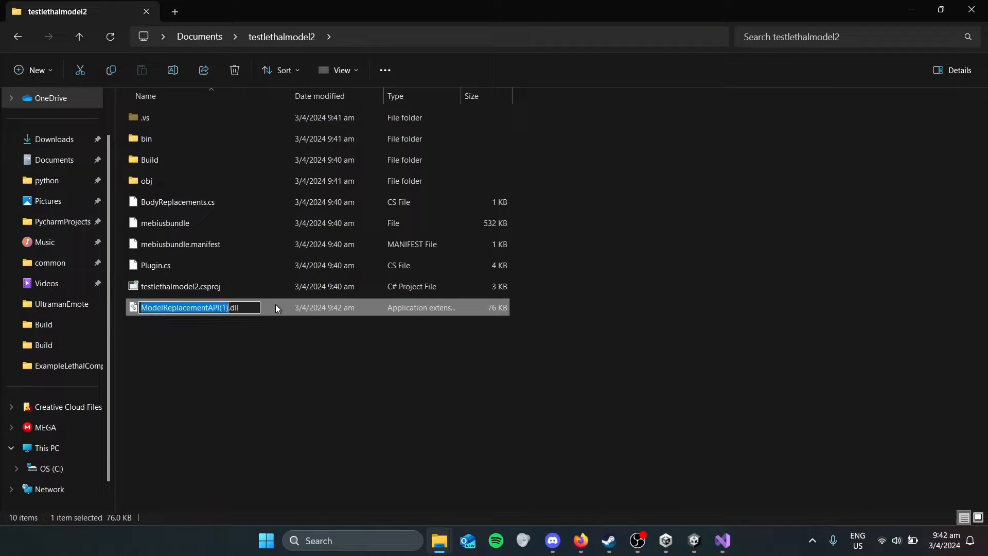
left_click(315, 320)
left_click(300, 308)
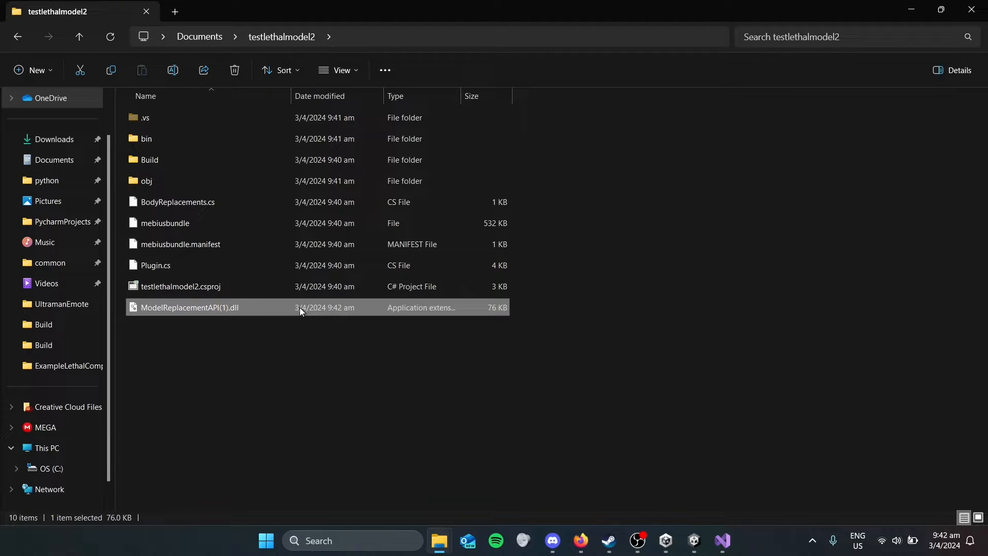
key("F2")
key("Left")
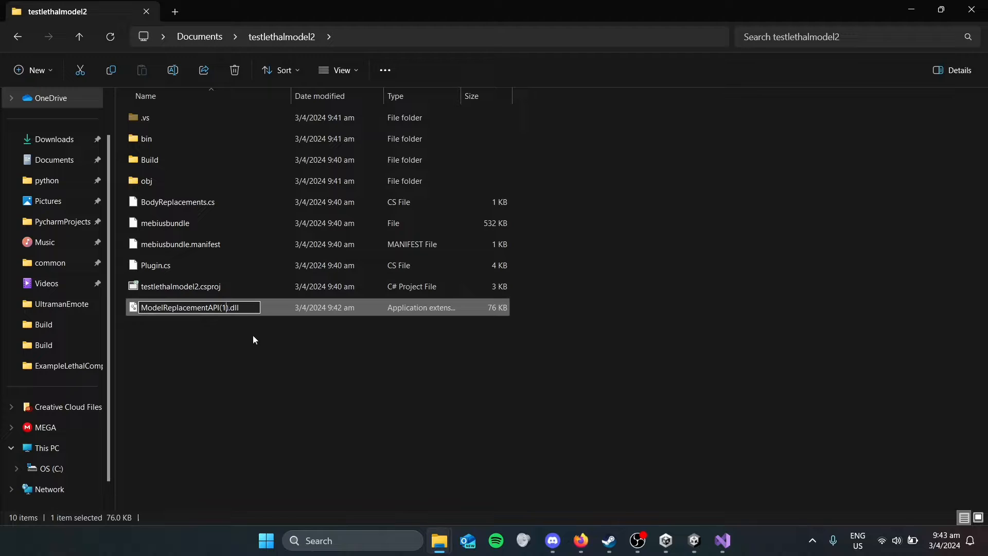
key("Return")
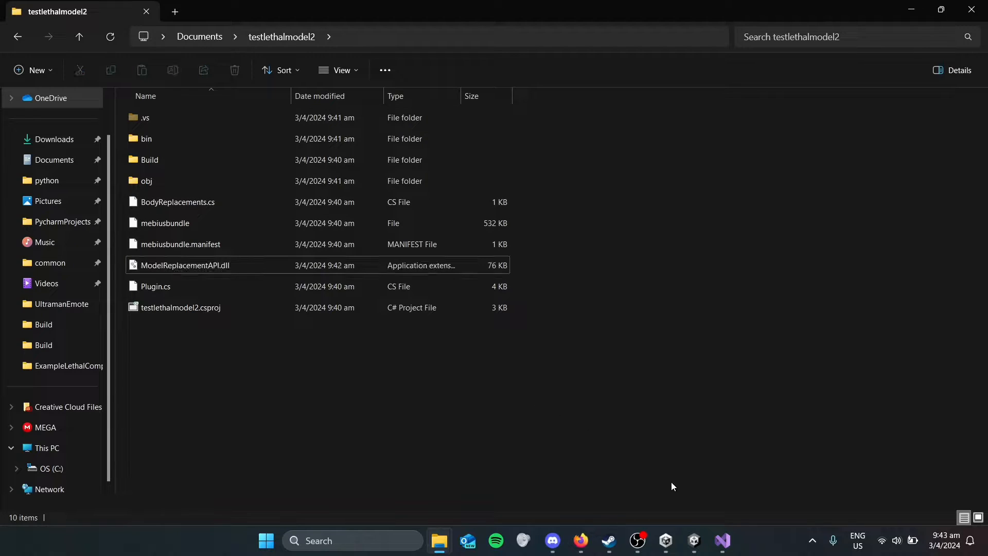
Switch to Visual Studio and check the BodyReplacementBase reference and the ModelReplacement namespace in BodyReplacements.cs
left_click(722, 540)
left_click(245, 120)
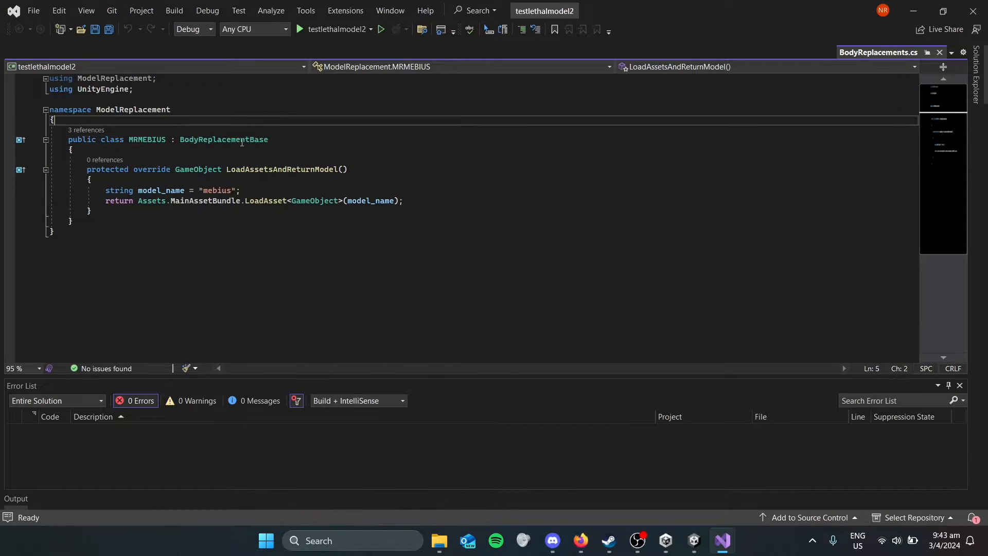
left_click(241, 139)
left_click(343, 147)
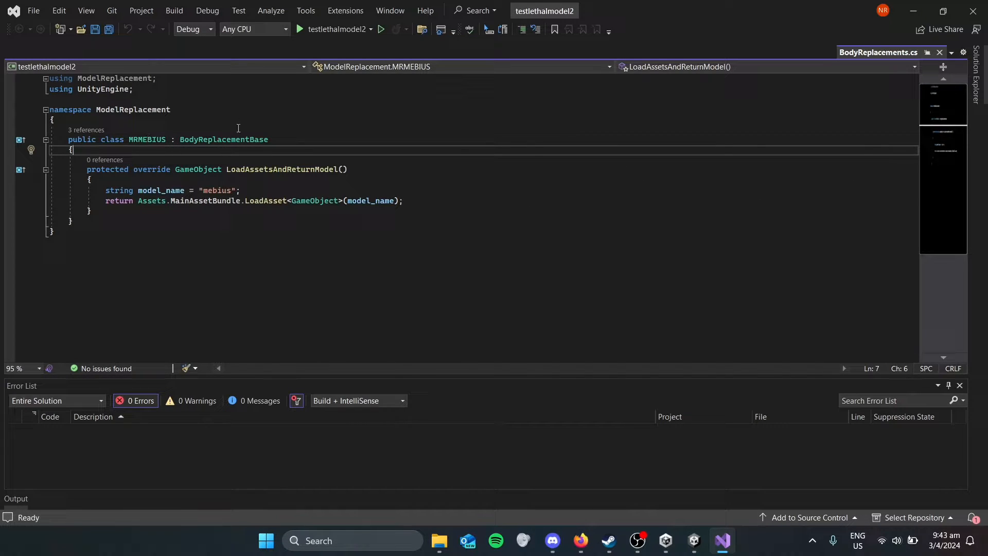
left_click(132, 110)
left_click(976, 74)
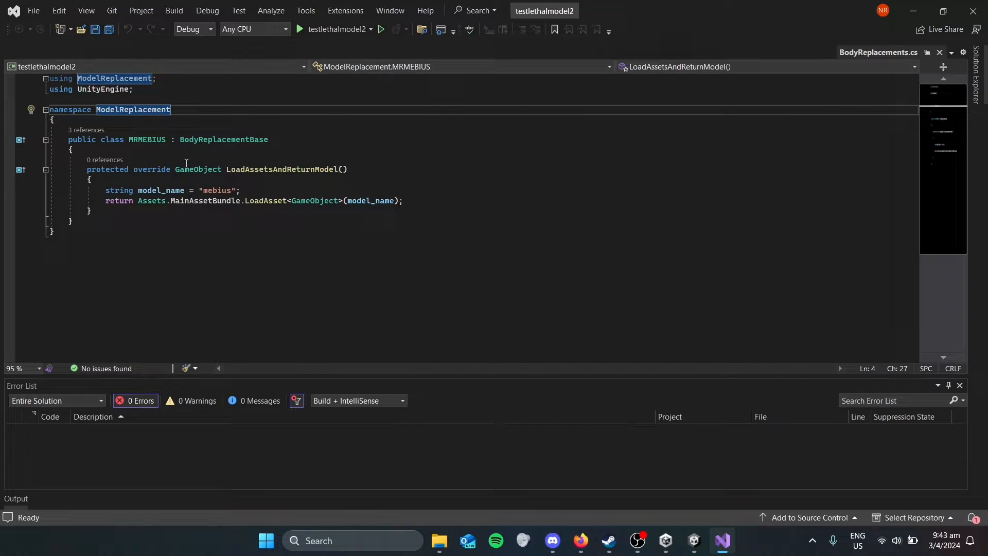
Remove the MR prefix from the class name in BodyReplacements.cs so that it reads MEBIUS
left_click(140, 140)
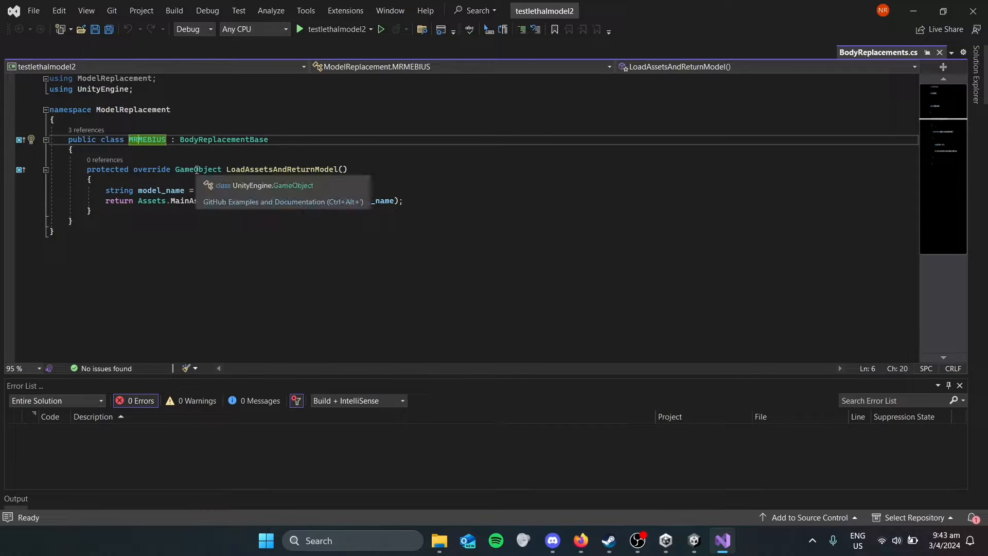
key("BackSpace")
key("BackSpace")
left_click(148, 140)
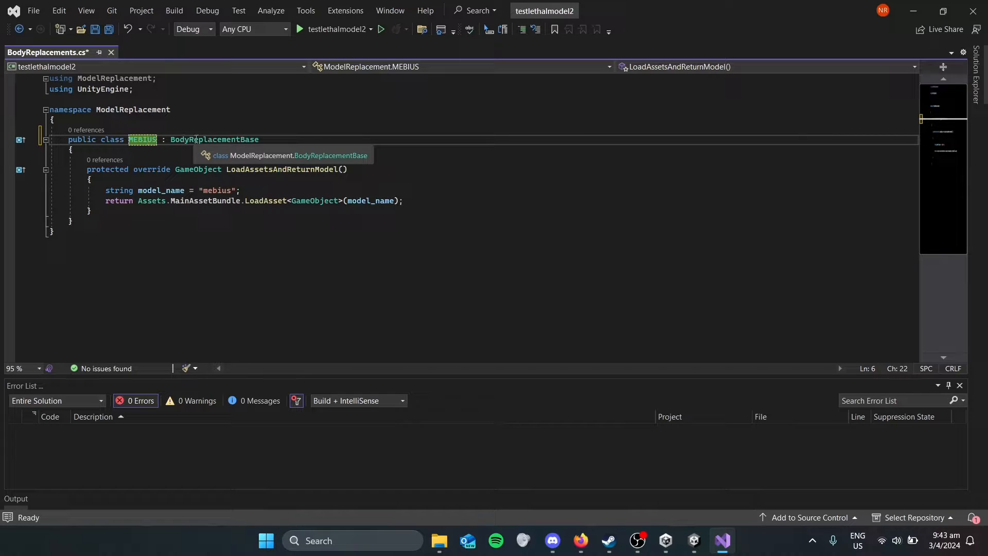
left_click(166, 140)
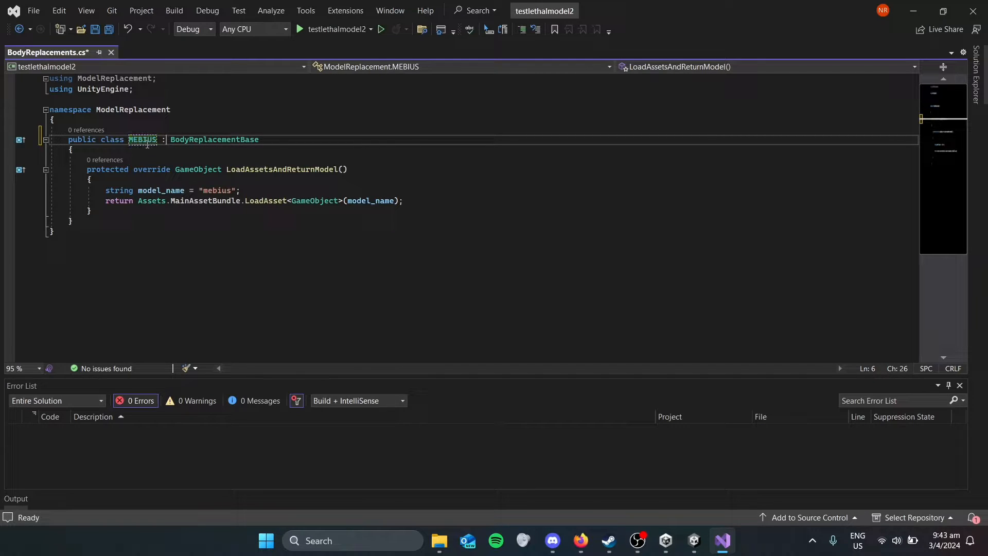
left_click_drag(129, 141, 157, 141)
left_click(170, 141)
Compare the model_name string "mebius" in BodyReplacements.cs with the model's name in the Unity hierarchy
left_click_drag(203, 192, 235, 191)
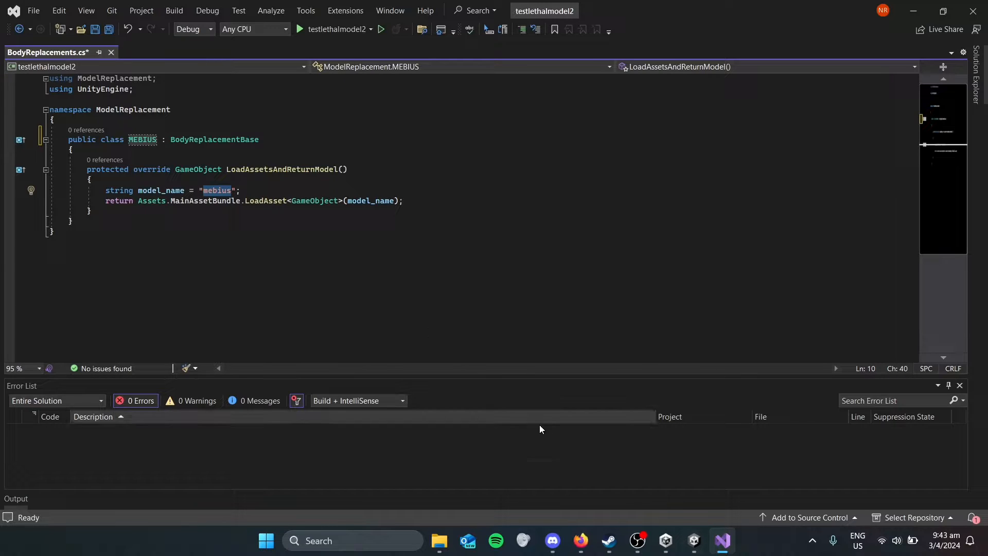
left_click(693, 540)
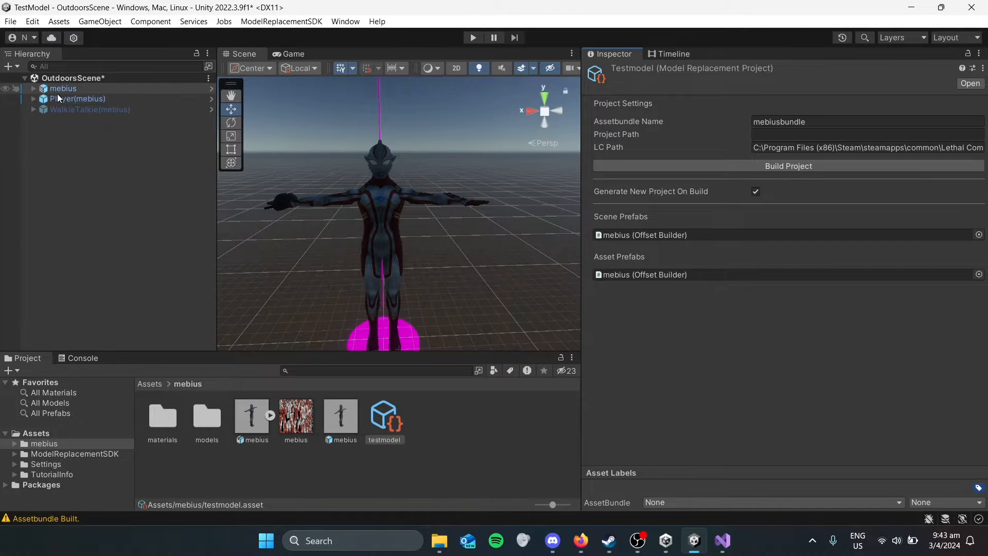
left_click(912, 7)
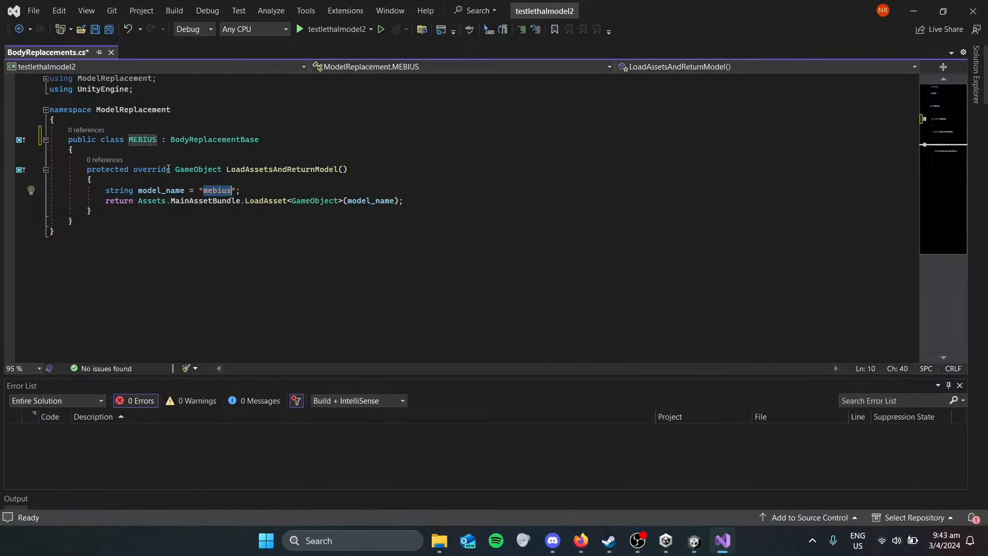
left_click(226, 183)
double_click(227, 192)
left_click(375, 235)
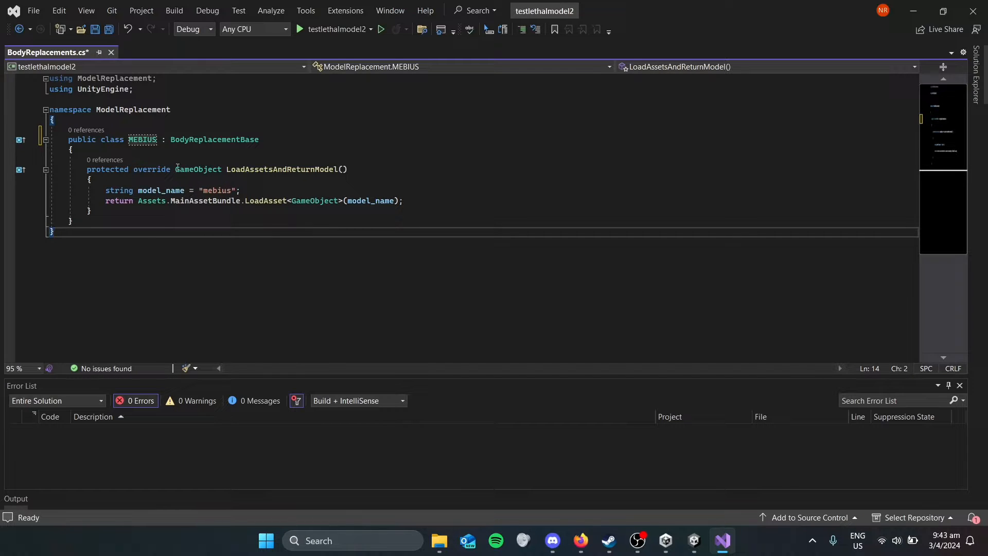
Review the class name MEBIUS in BodyReplacements.cs and show the Solution Explorer with the project files
left_click_drag(130, 139, 158, 144)
left_click(161, 136)
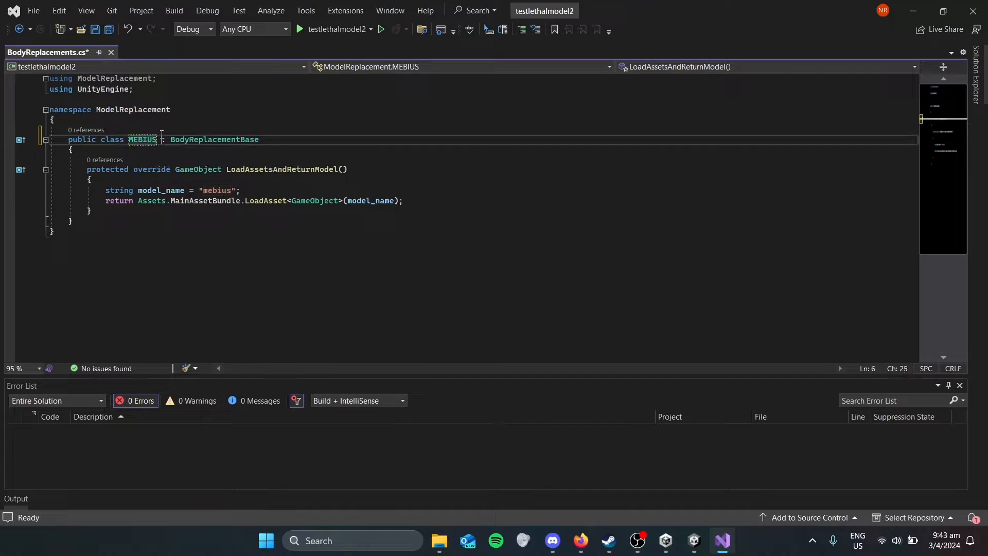
left_click(977, 83)
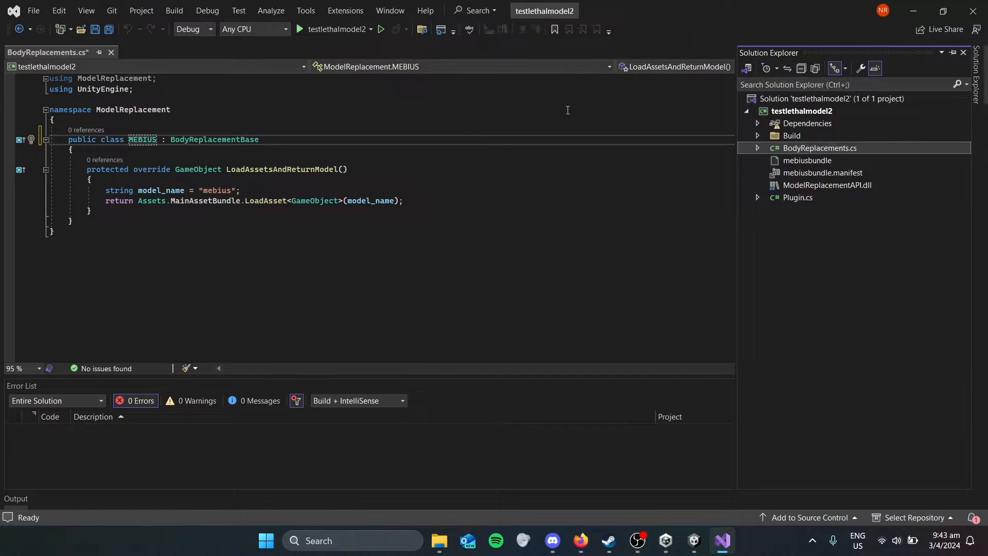
Open Plugin.cs and replace the MRMEBIUS type with MEBIUS in the RegisterModelReplacementOverride call
double_click(828, 202)
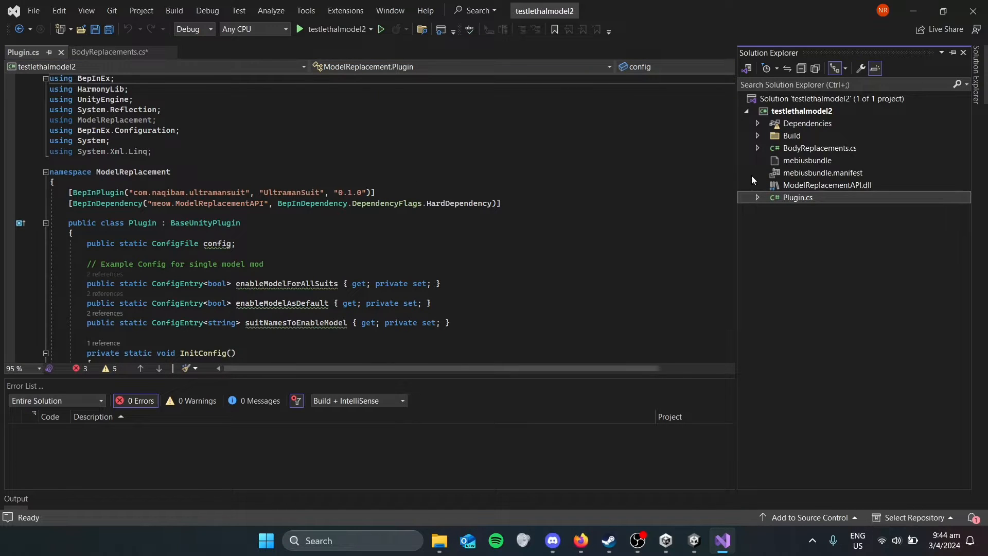
scroll(601, 192, "down", 3)
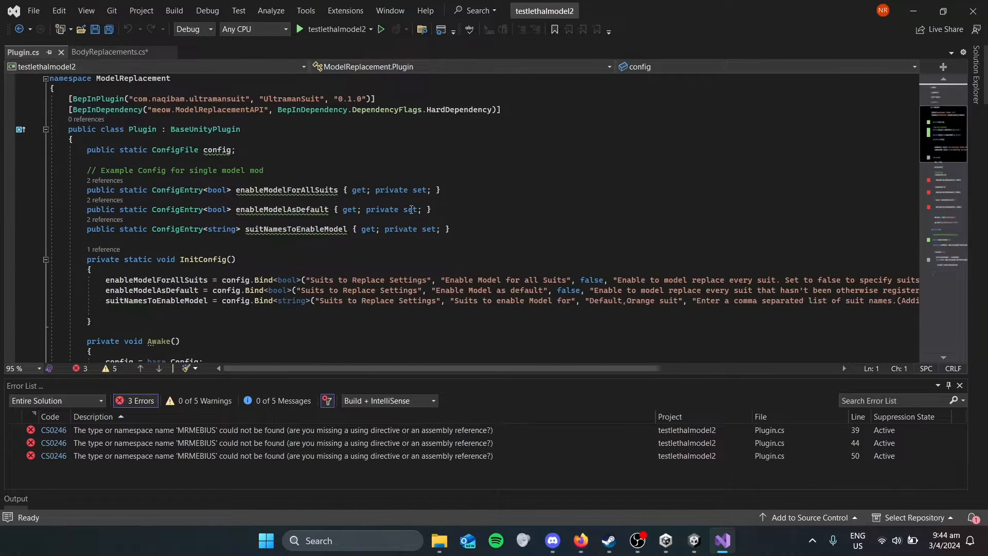
scroll(514, 200, "up", 3)
scroll(433, 208, "down", 9)
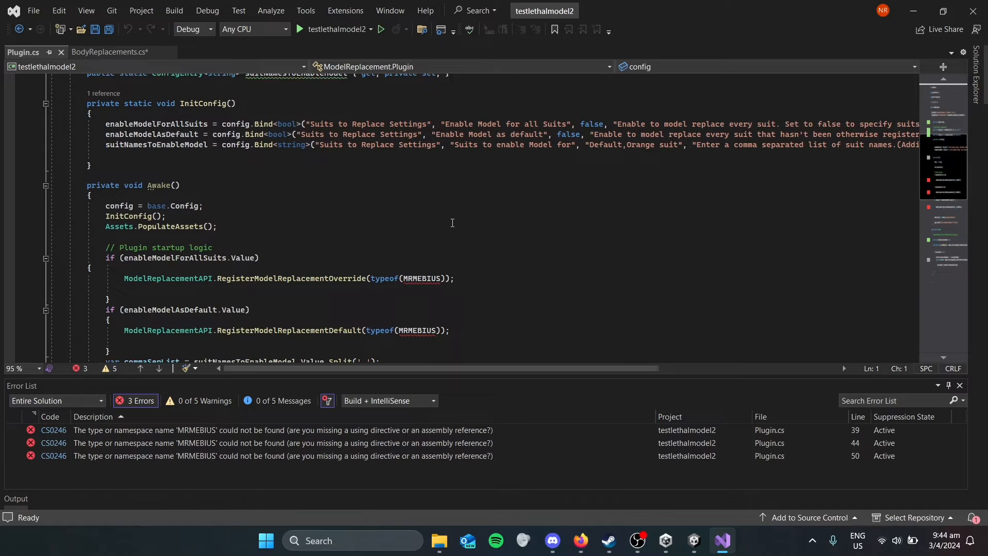
scroll(435, 209, "down", 2)
scroll(452, 223, "up", 1)
double_click(421, 216)
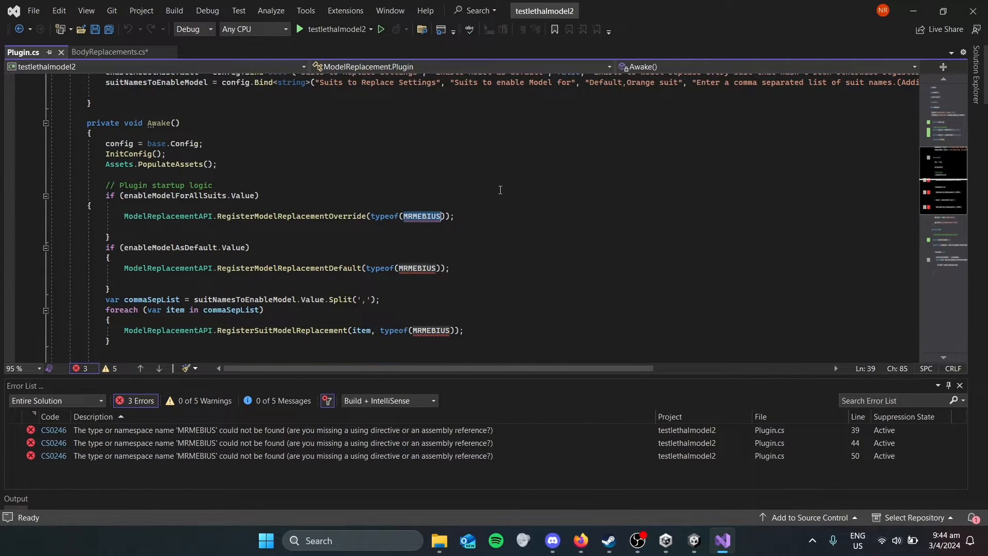
key("BackSpace")
type("Me")
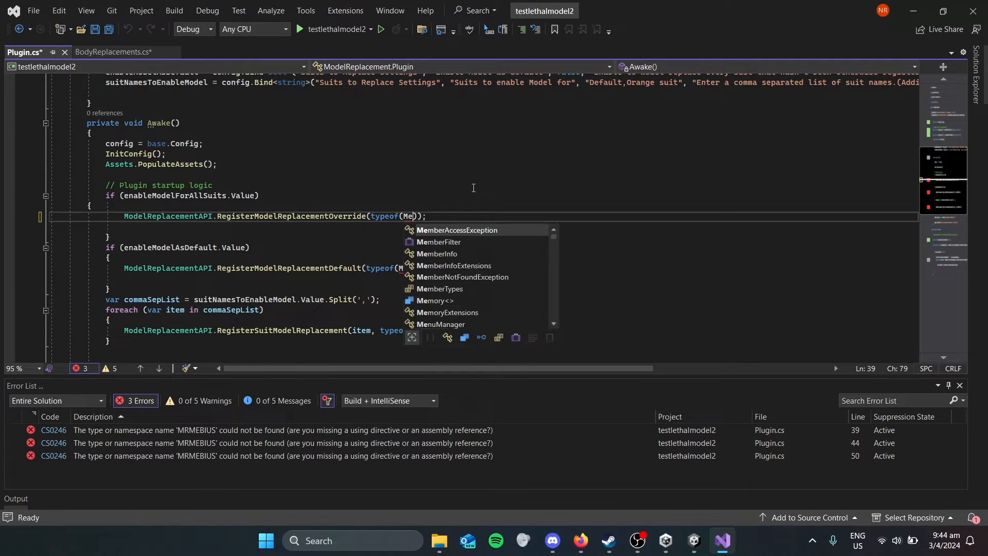
key("BackSpace")
type("EBIUS")
left_click(471, 188)
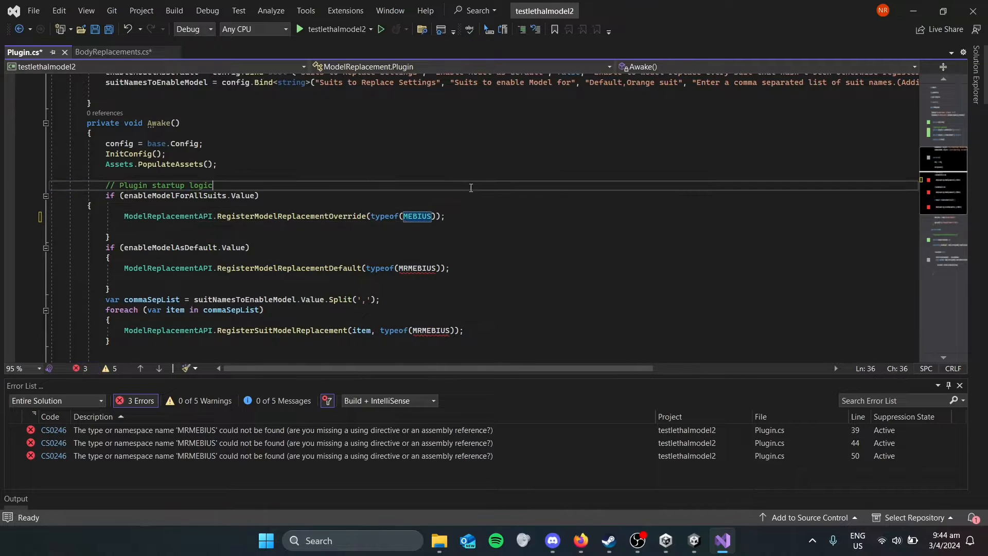
Replace MRMEBIUS with MEBIUS in the RegisterModelReplacementDefault and RegisterSuitModelReplacement calls
double_click(417, 268)
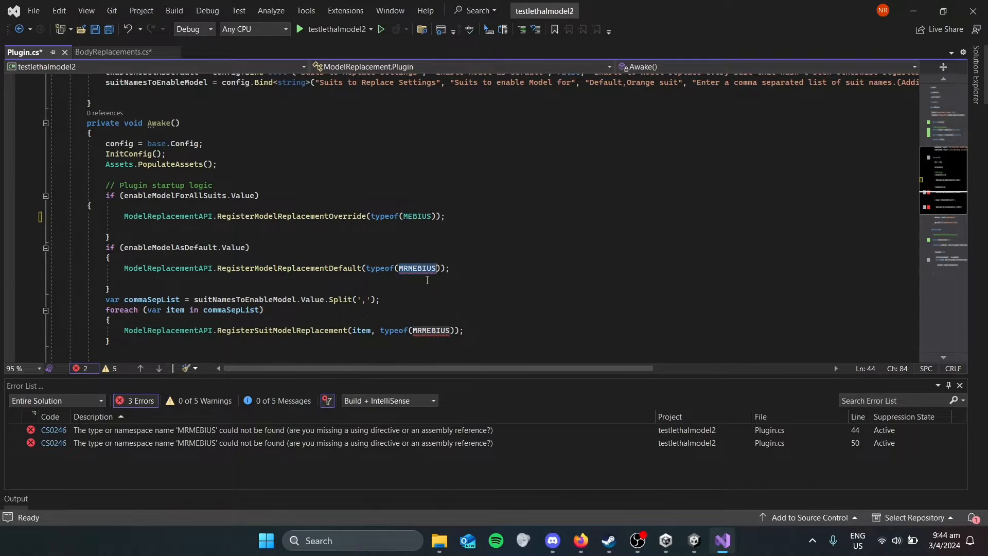
type("MEBIUS")
double_click(429, 332)
type("MEBIUS")
left_click(494, 251)
Review the config field, the ConfigEntry properties and the InitConfig method in the Plugin class
scroll(537, 235, "up", 5)
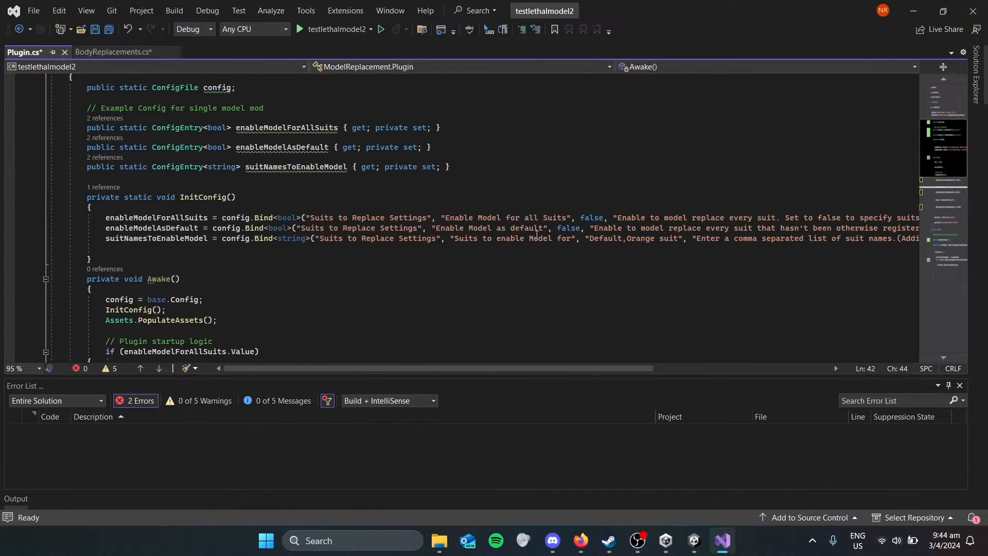
scroll(537, 235, "up", 4)
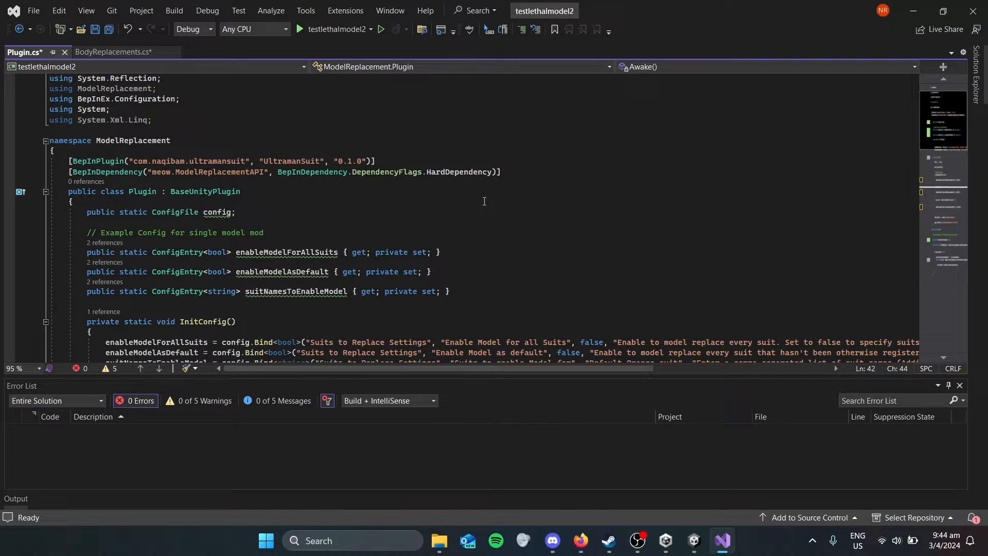
scroll(489, 207, "down", 2)
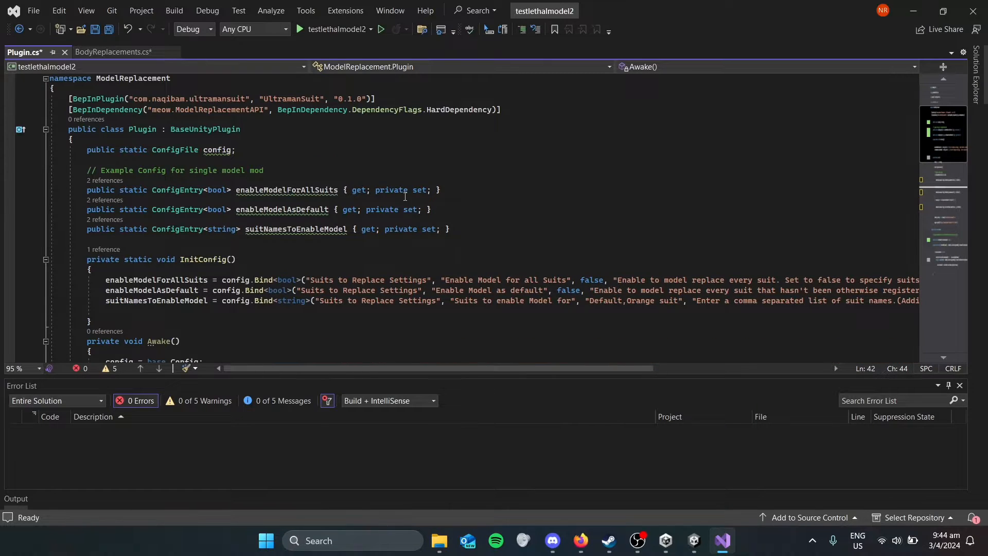
scroll(405, 196, "down", 3)
scroll(337, 199, "up", 2)
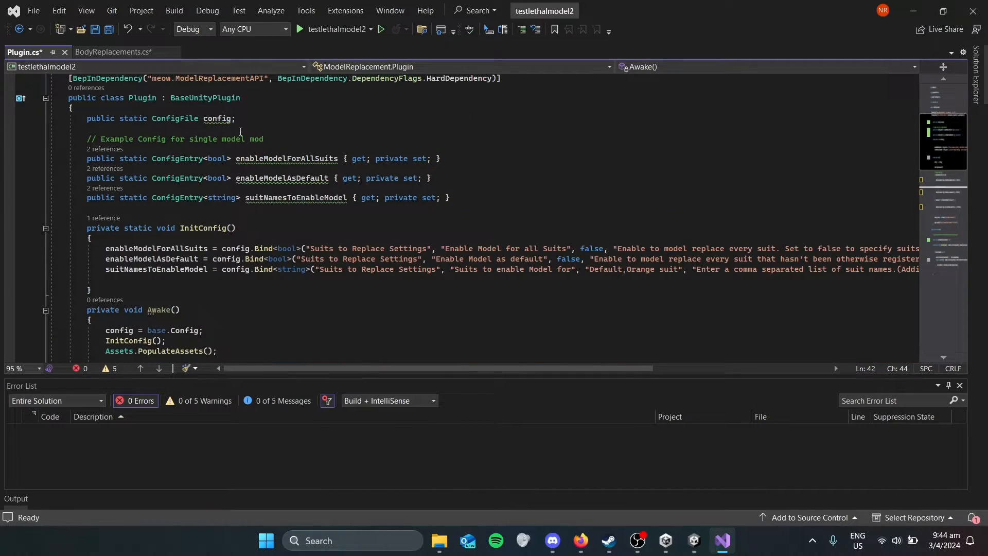
scroll(208, 120, "down", 1)
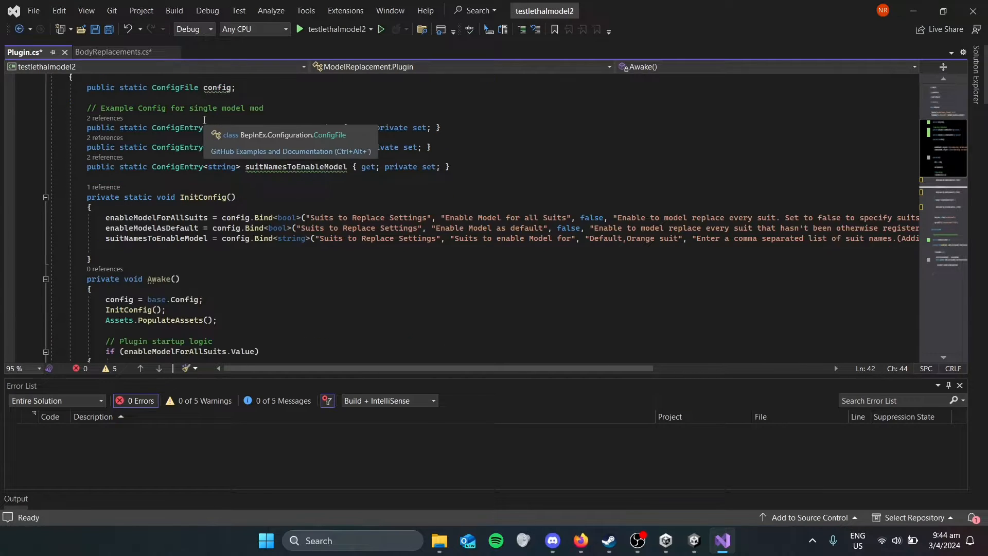
scroll(206, 113, "up", 1)
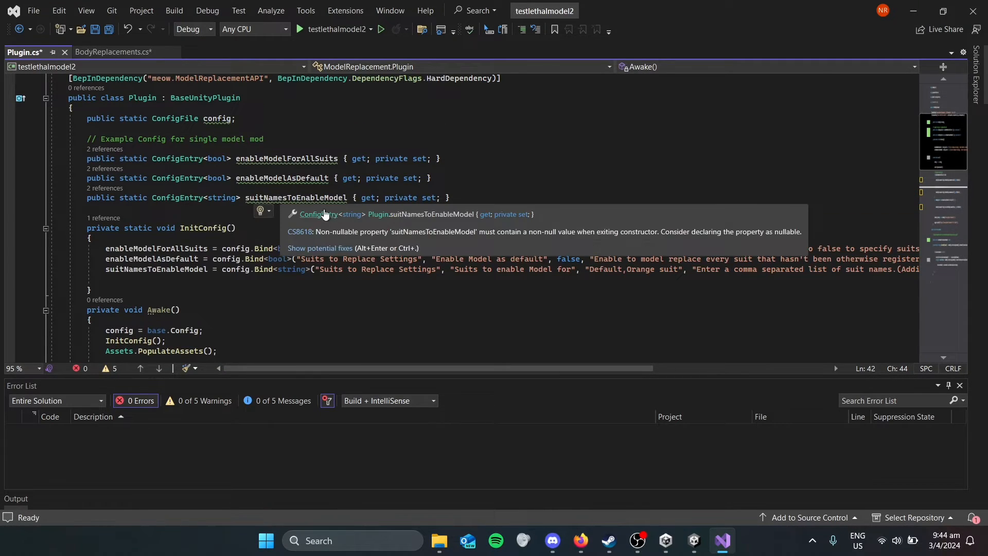
scroll(273, 195, "down", 1)
scroll(167, 225, "up", 2)
scroll(167, 224, "down", 2)
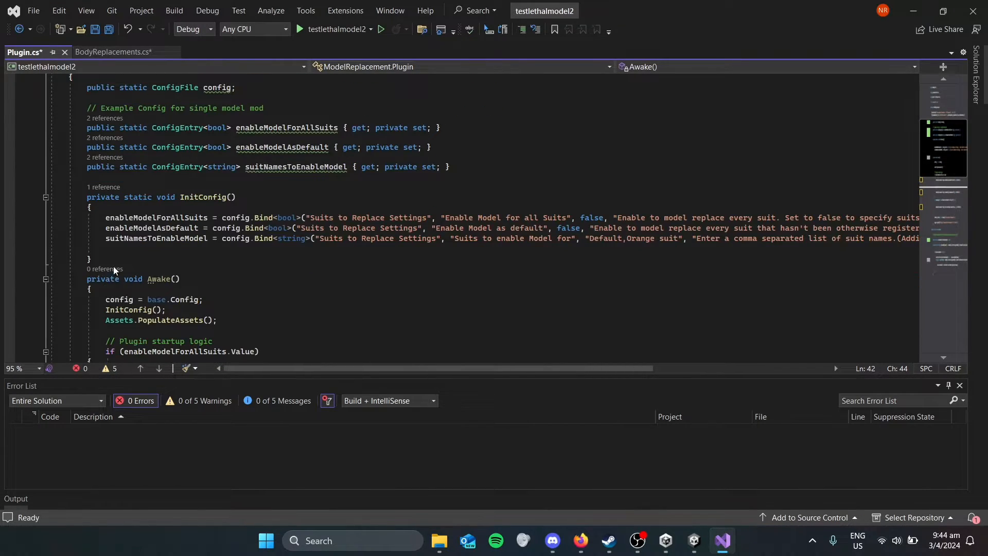
Delete the config field, the example ConfigEntry properties and the entire InitConfig method from the Plugin class
left_click_drag(113, 266, 33, 87)
scroll(215, 146, "up", 1)
scroll(215, 147, "down", 1)
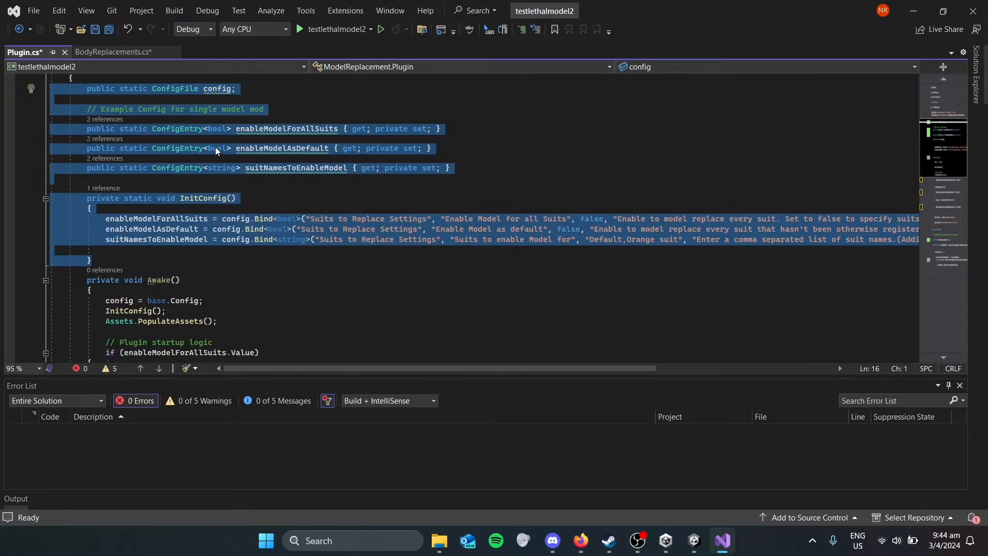
key("Delete")
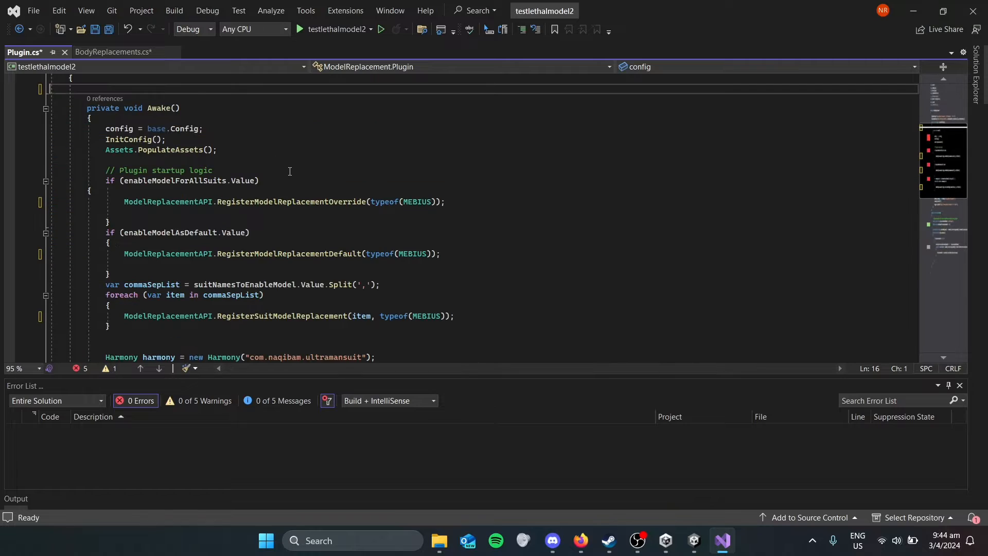
Remove the config assignment and the InitConfig() call from the Awake method
scroll(286, 170, "up", 2)
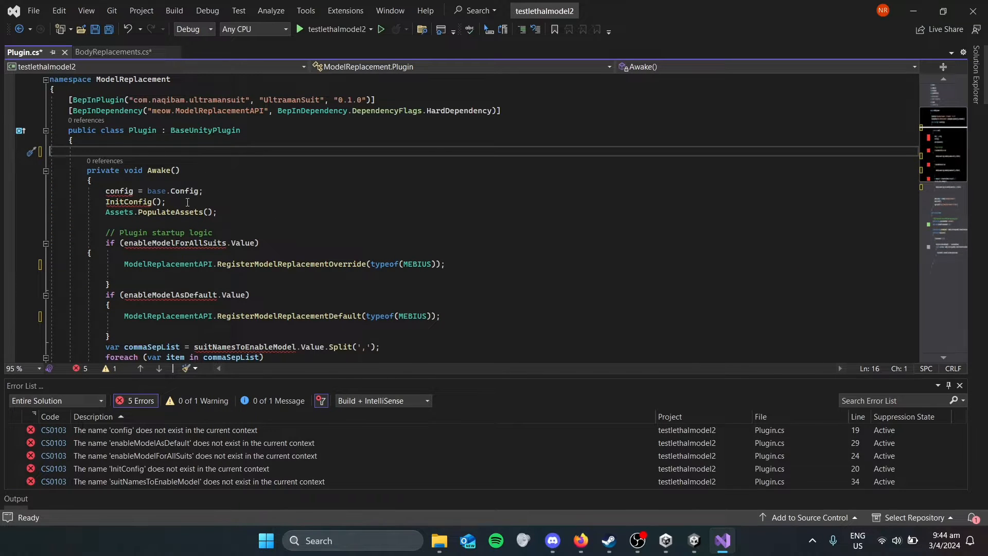
left_click_drag(187, 202, 51, 192)
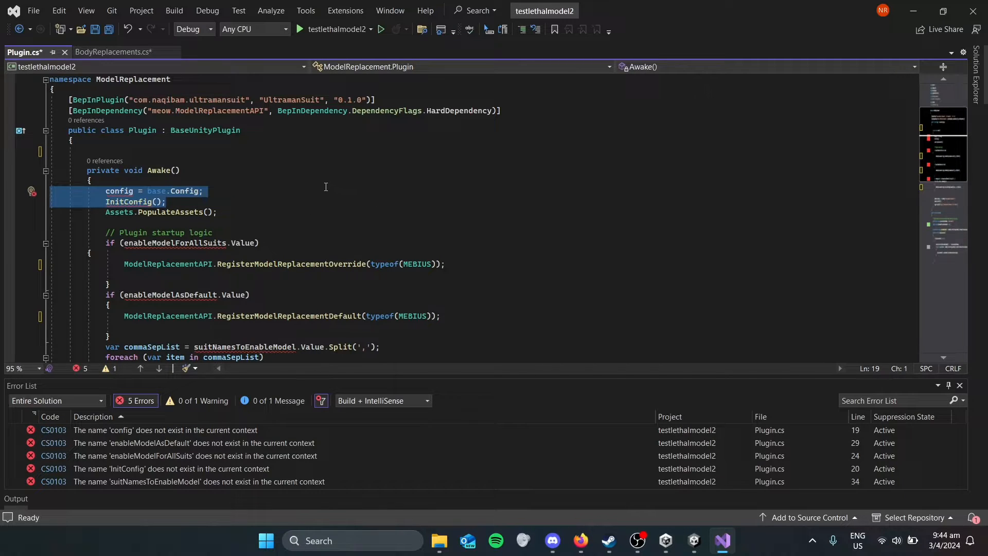
key("BackSpace")
key("BackSpace")
Delete the enableModelForAllSuits and enableModelAsDefault if blocks and the commaSepList declaration from the Awake method
scroll(133, 238, "down", 2)
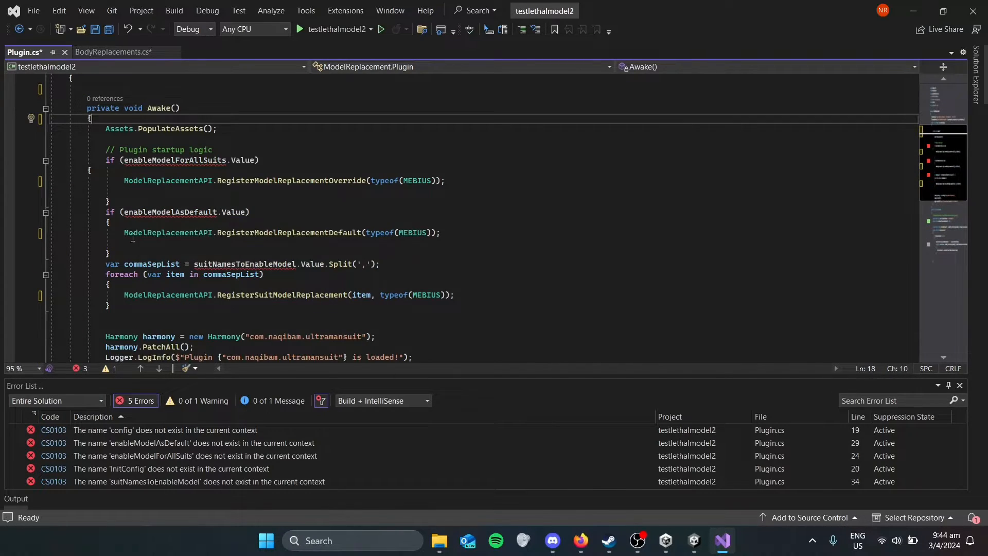
left_click_drag(110, 254, 2, 142)
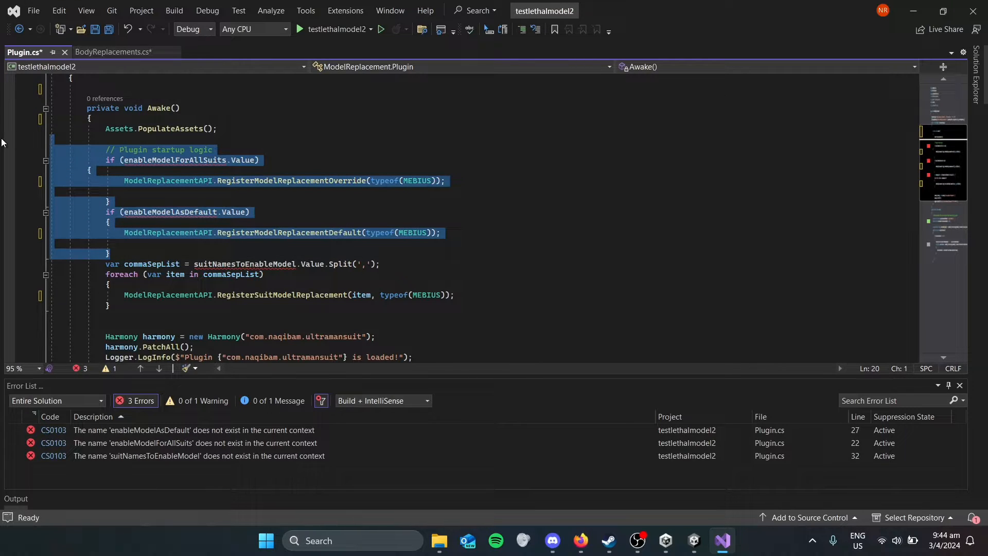
key("BackSpace")
left_click_drag(380, 149, 4, 138)
key("BackSpace")
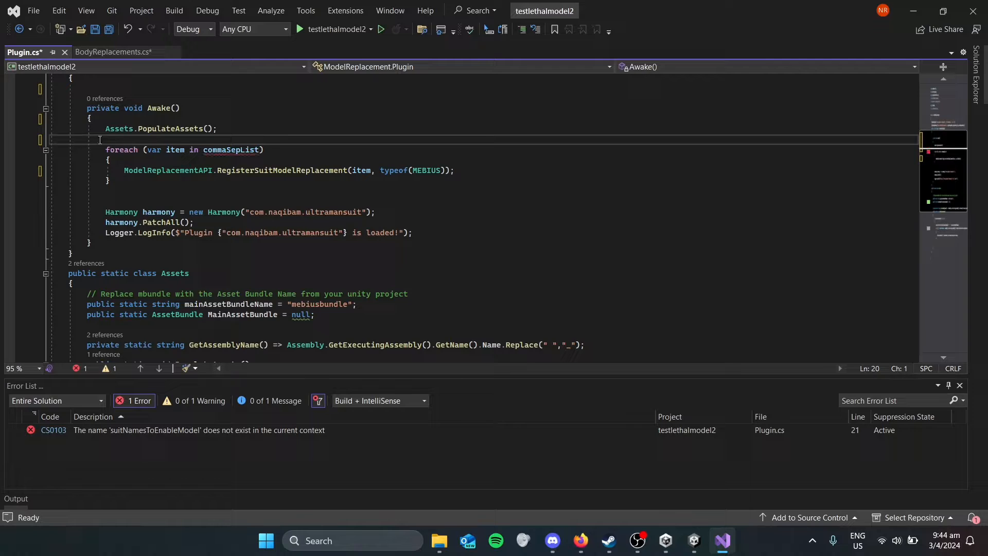
key("BackSpace")
Remove the foreach header and its braces from around the RegisterSuitModelReplacement call
left_click_drag(110, 149, 3, 142)
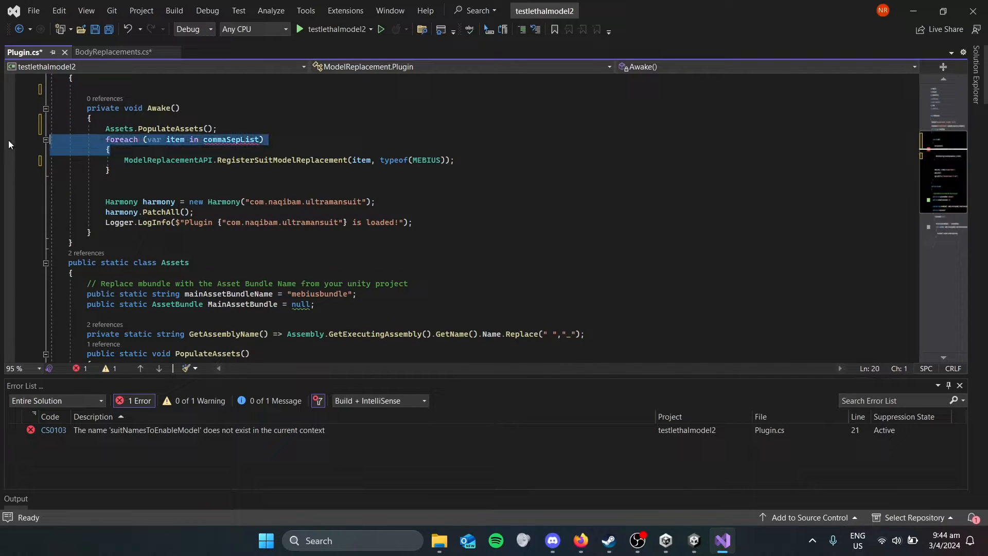
key("BackSpace")
left_click_drag(111, 160, 456, 150)
key("BackSpace")
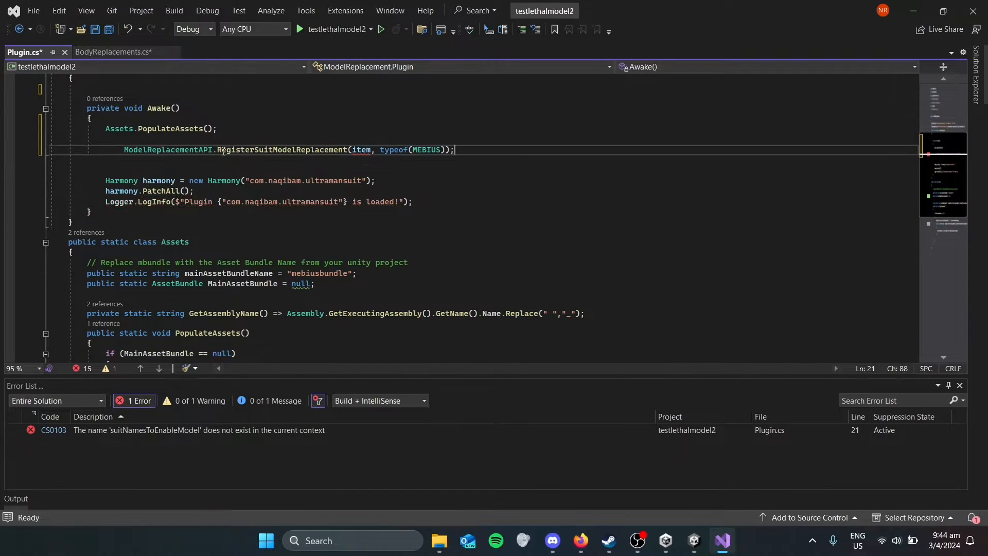
Reduce the indentation of the RegisterSuitModelReplacement line to align with the other statements in Awake
key("Home")
key("BackSpace")
key("BackSpace")
key("BackSpace")
key("BackSpace")
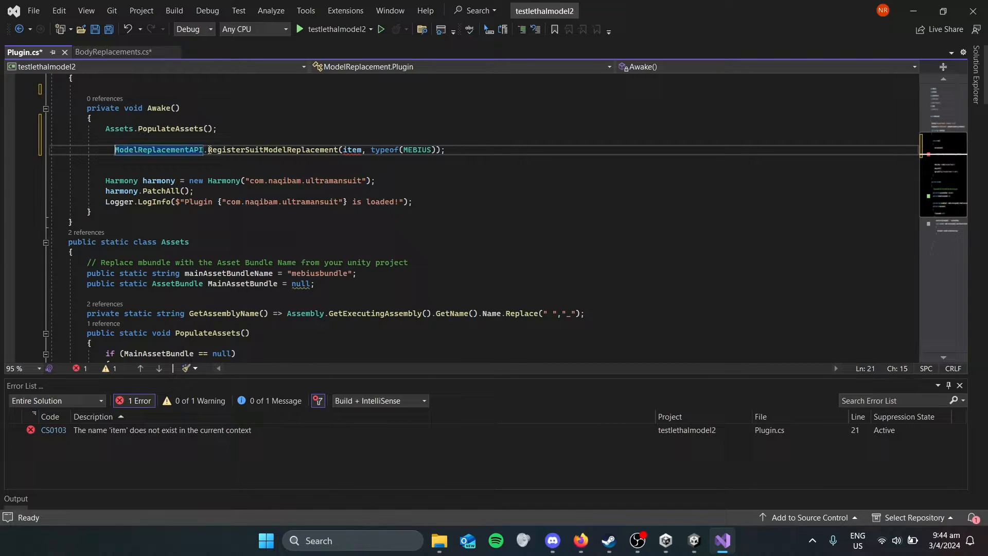
key("Up")
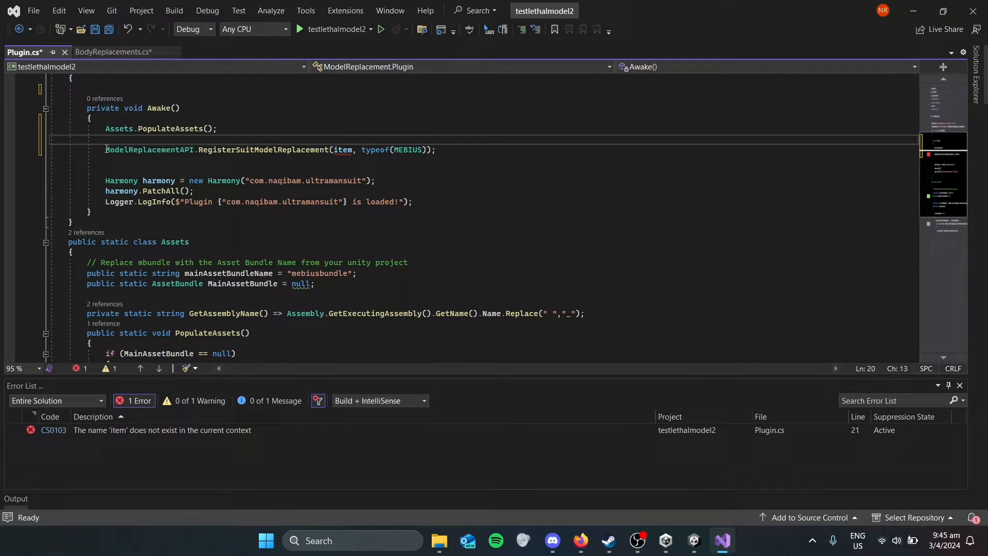
Replace the item argument of RegisterSuitModelReplacement with the string "Mebius.png"
left_click_drag(107, 149, 448, 148)
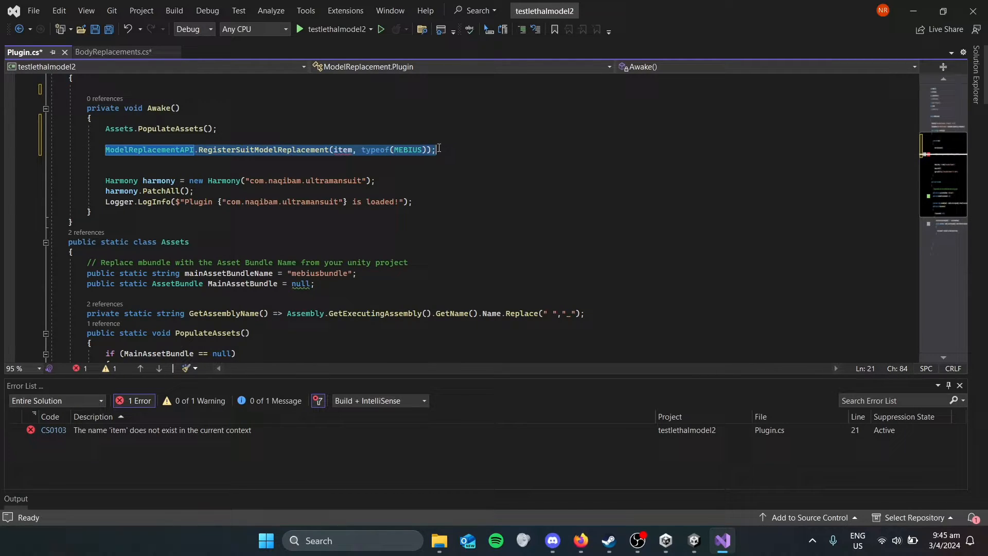
left_click(441, 149)
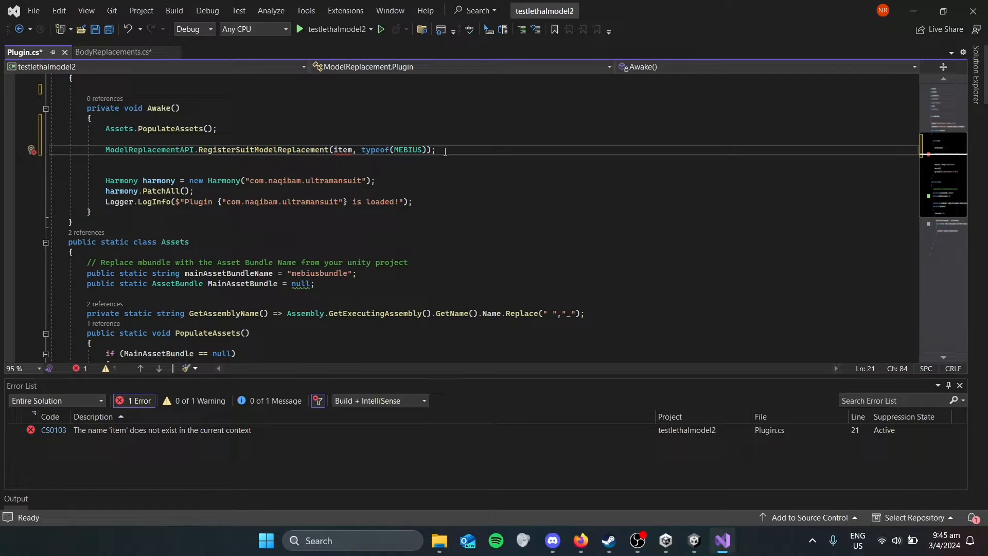
key("shift+Home")
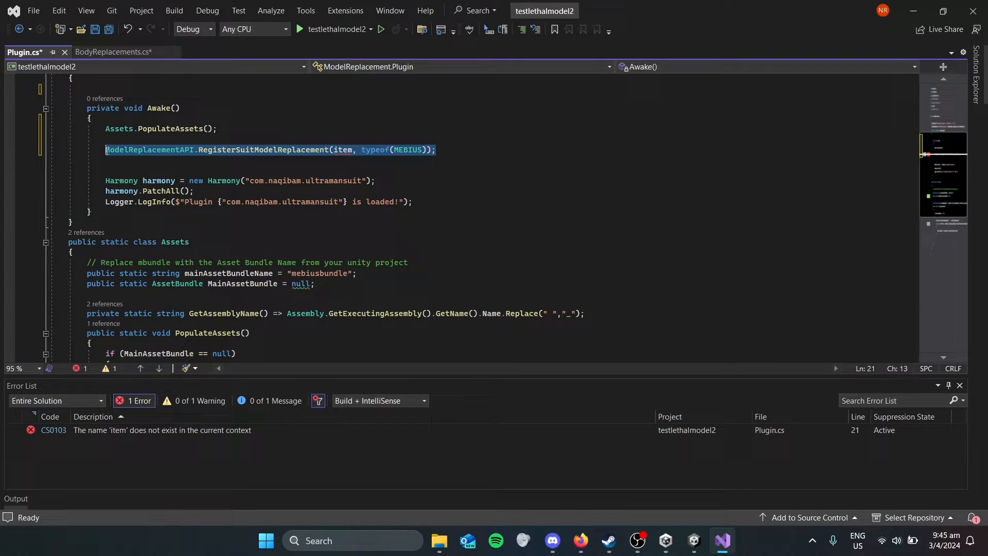
left_click(338, 152)
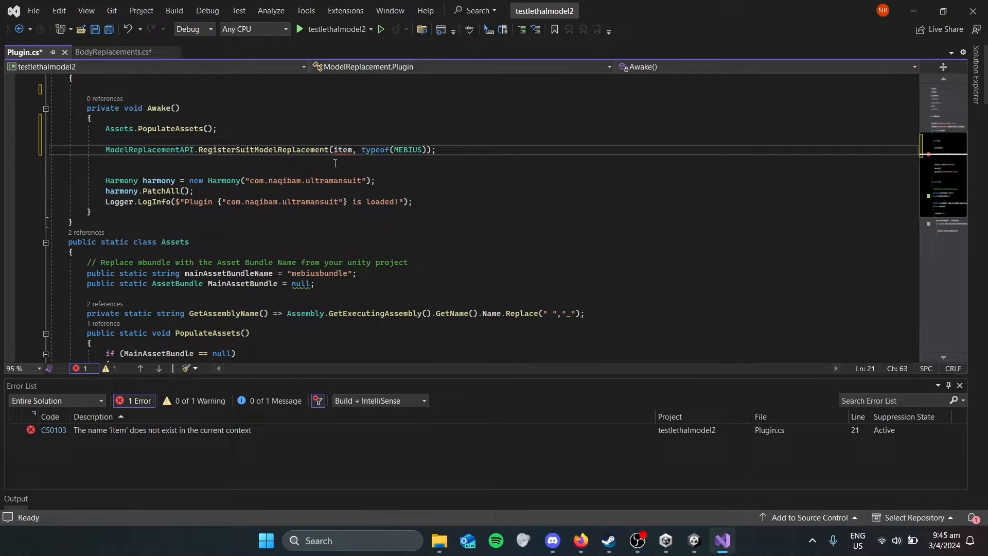
double_click(348, 150)
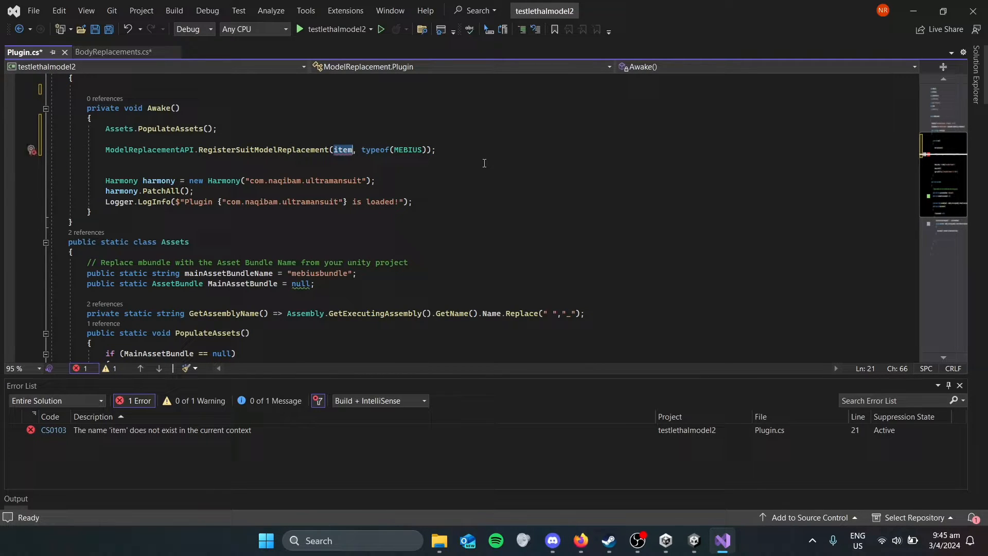
type("\"")
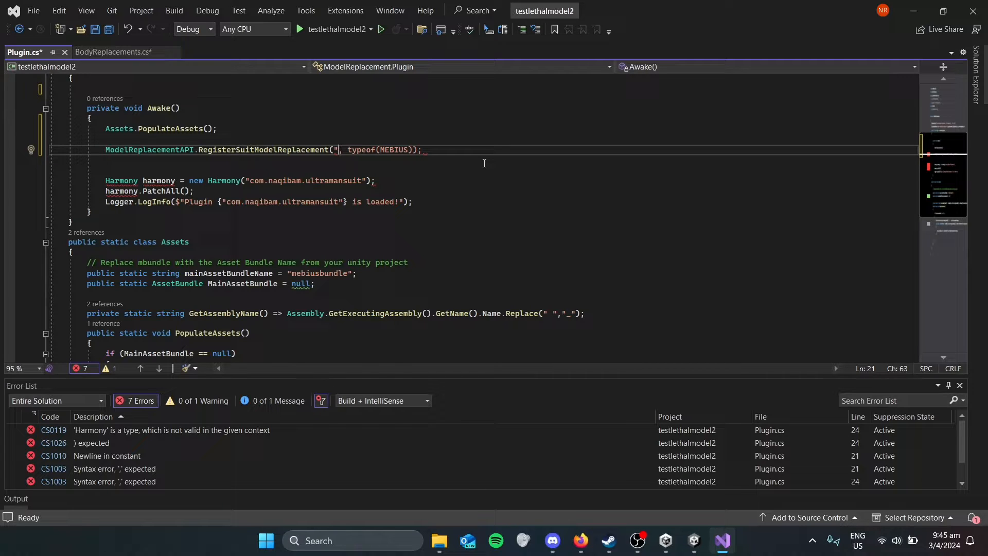
type("Mebius")
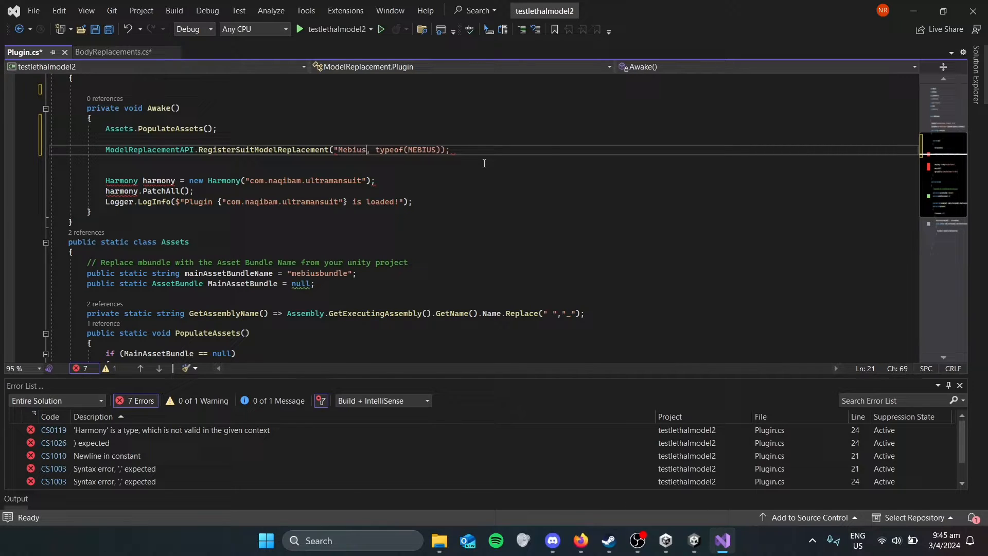
type(".png\"")
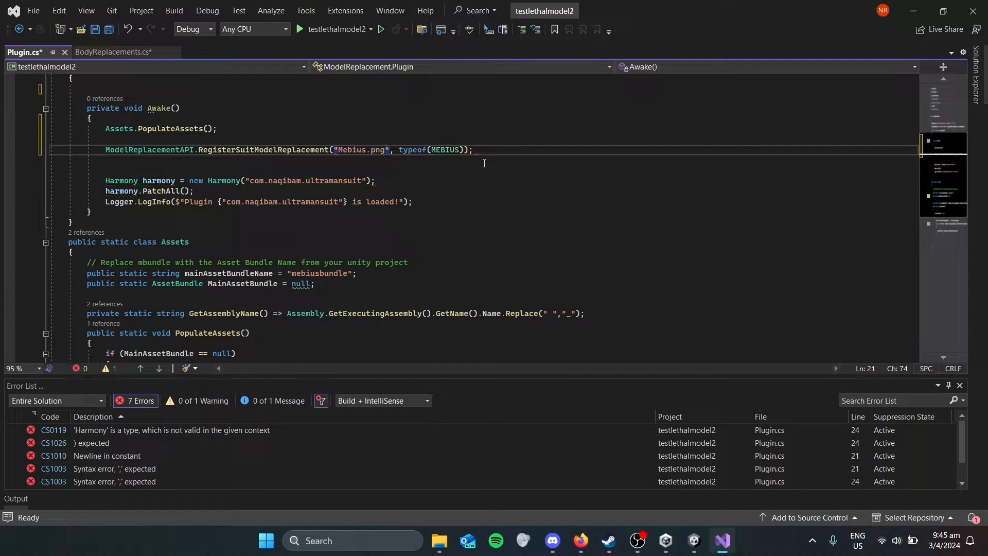
left_click(416, 157)
left_click(485, 191)
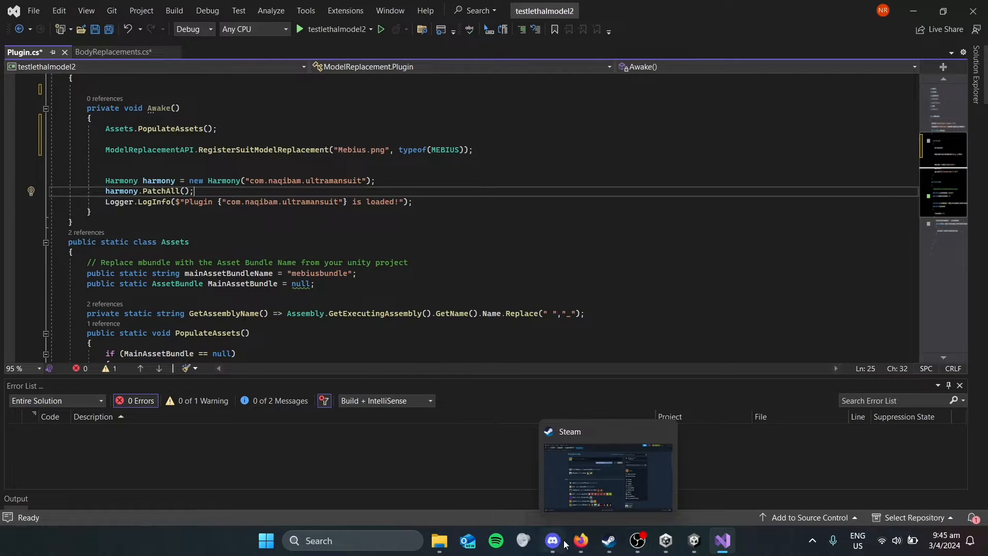
In File Explorer, open lethal modding we ball.sln from the lethal modding we ball folder in Documents, using a new tab
mouse_move(435, 542)
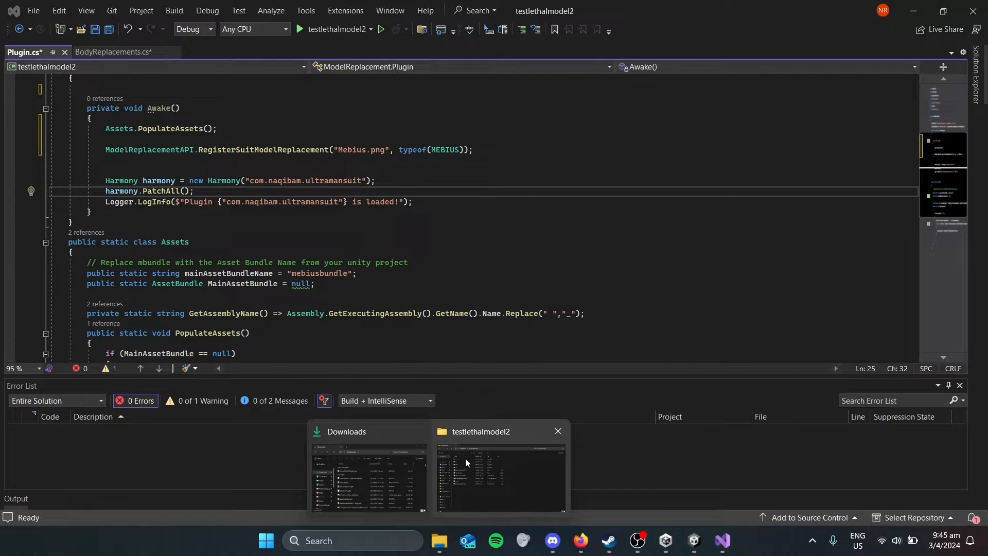
left_click(485, 460)
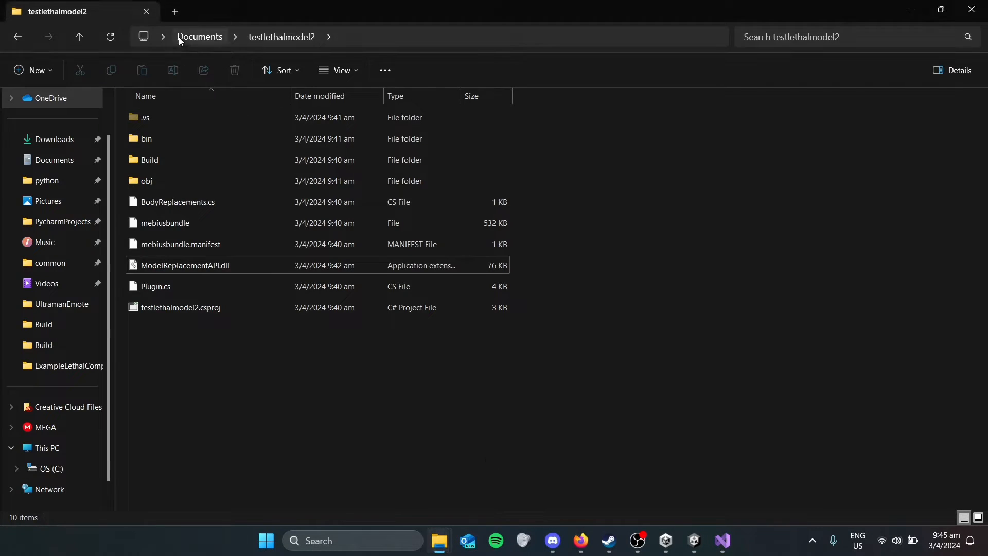
left_click(175, 11)
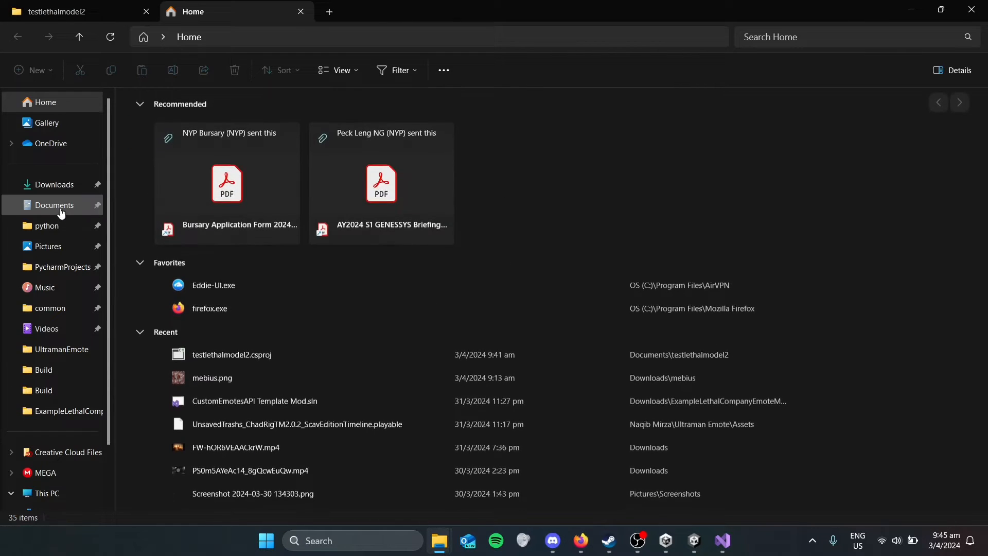
left_click(52, 205)
scroll(313, 209, "down", 8)
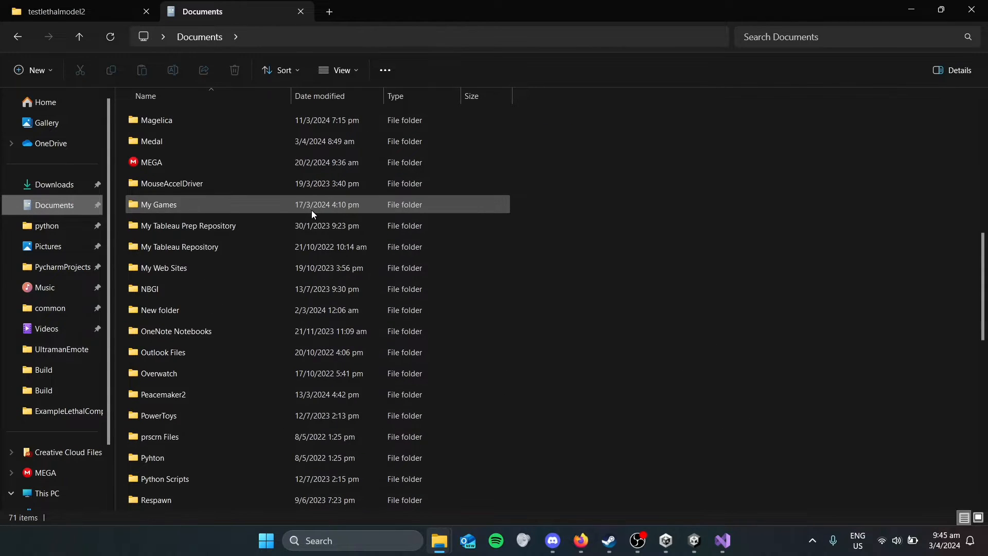
scroll(311, 209, "up", 2)
double_click(245, 178)
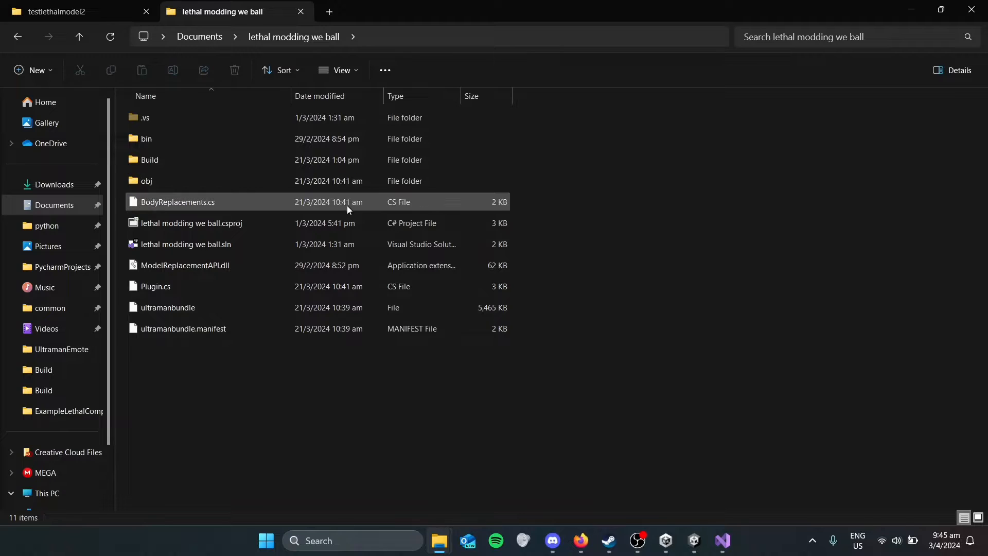
double_click(315, 244)
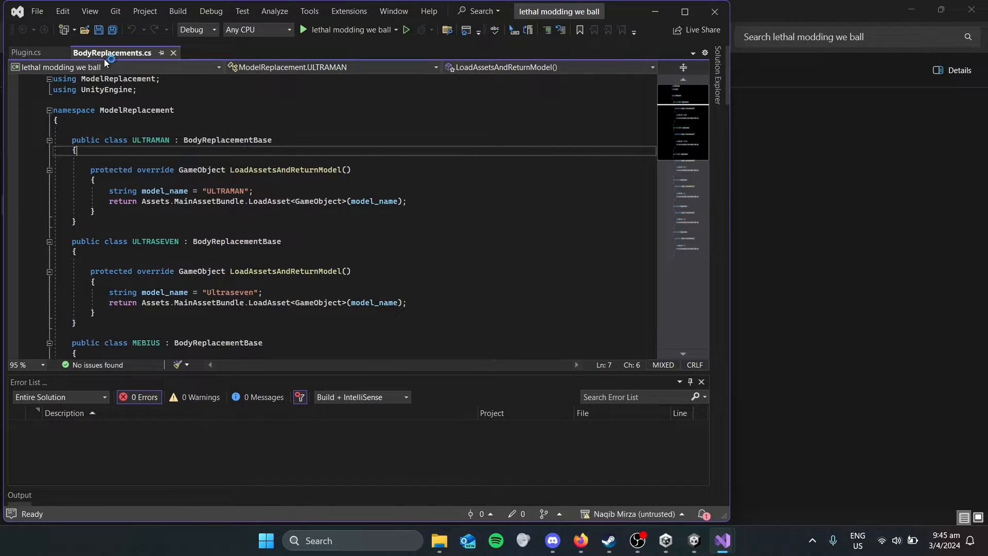
Examine how the RegisterSuitModelReplacement calls name their suits in the Plugin.cs of the lethal modding we ball project
left_click(29, 54)
scroll(234, 190, "down", 3)
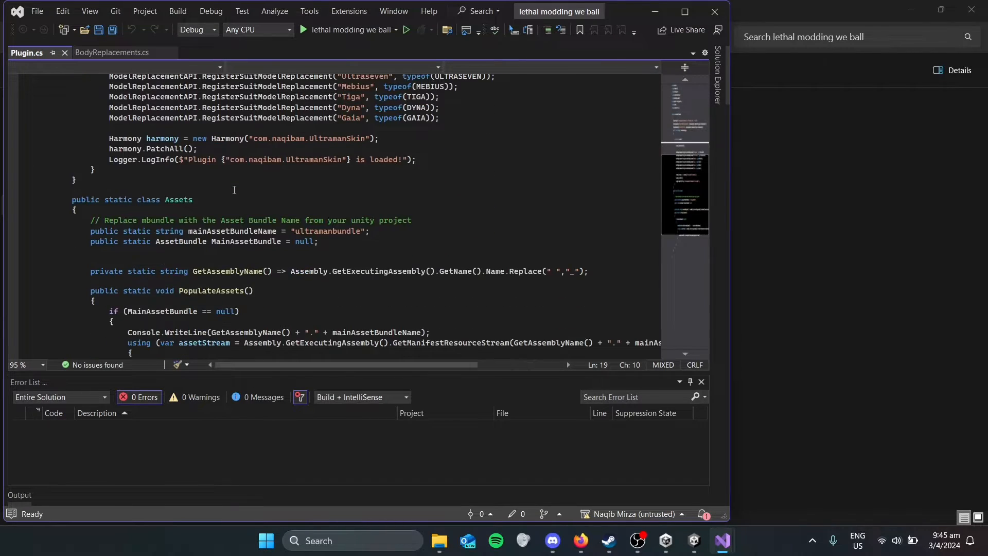
scroll(234, 190, "up", 2)
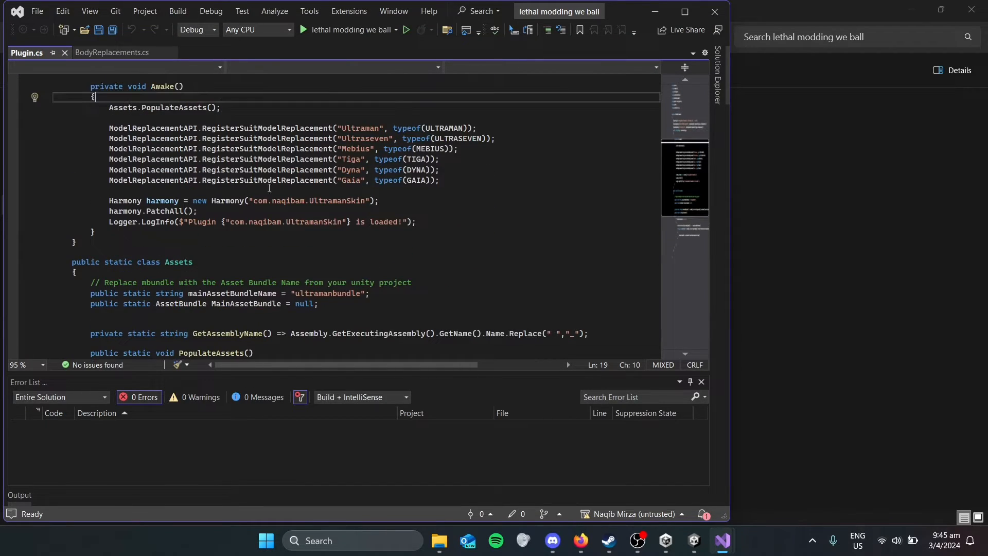
left_click(714, 11)
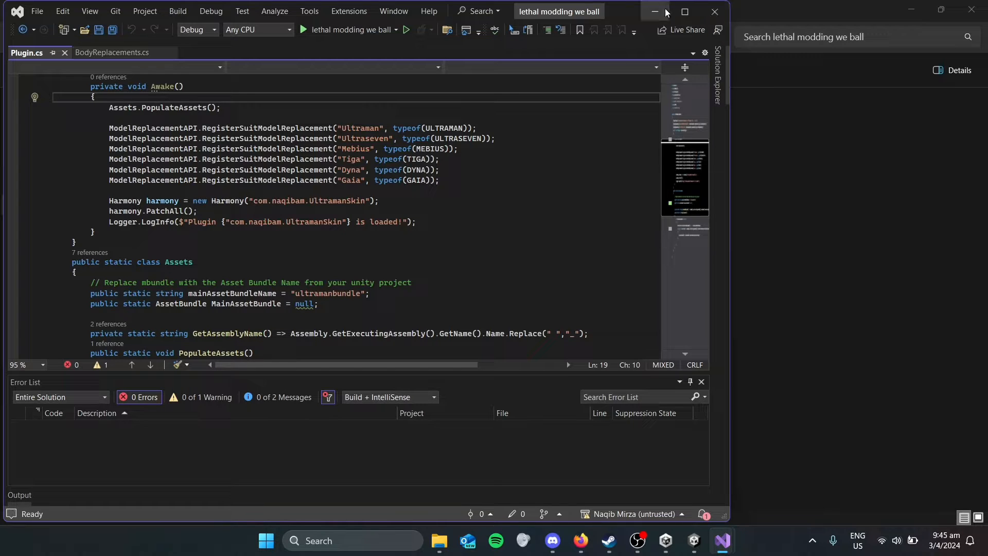
Return to the testlethalmodel2 project and remove ".png" from the suit name so the RegisterSuitModelReplacement argument reads "Mebius"
mouse_move(716, 531)
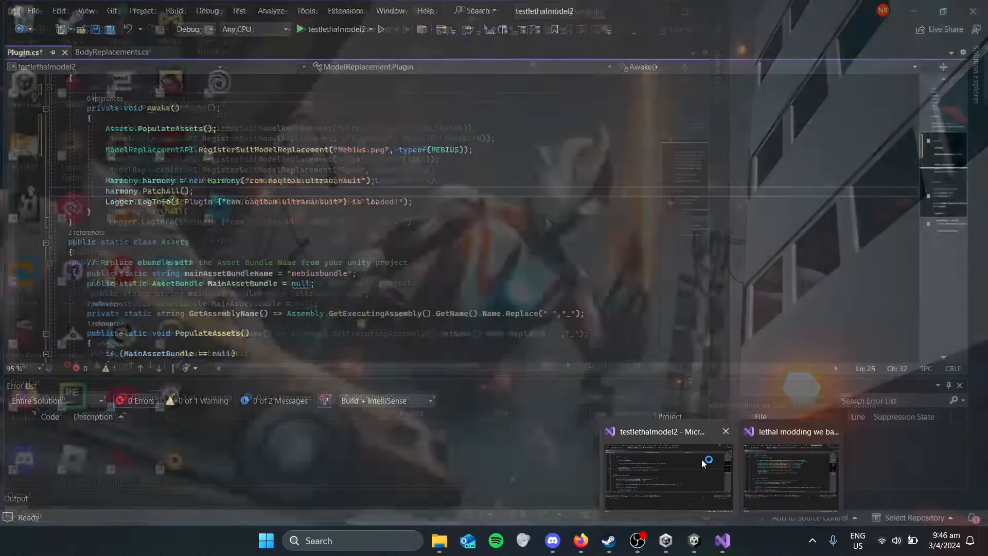
left_click(701, 459)
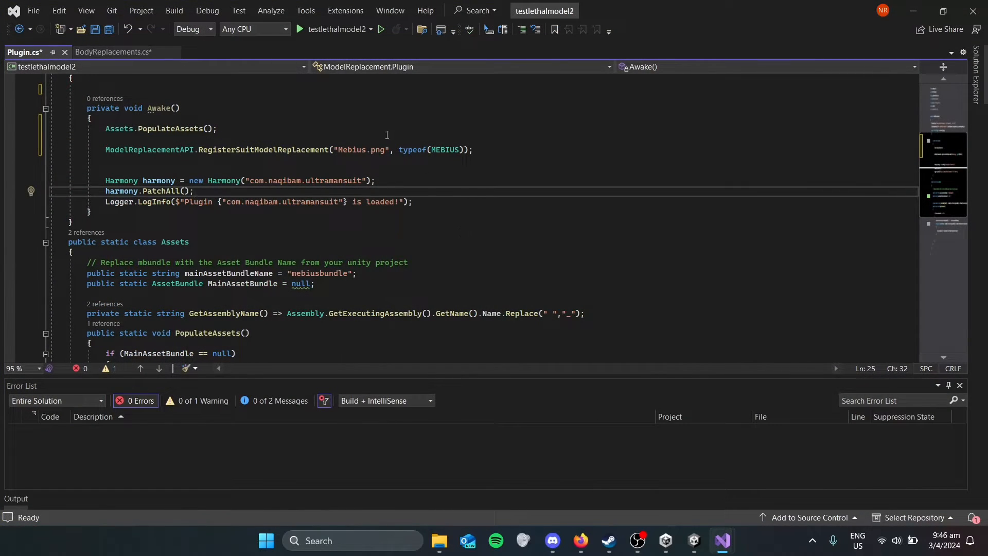
left_click(386, 151)
left_click_drag(385, 147, 365, 146)
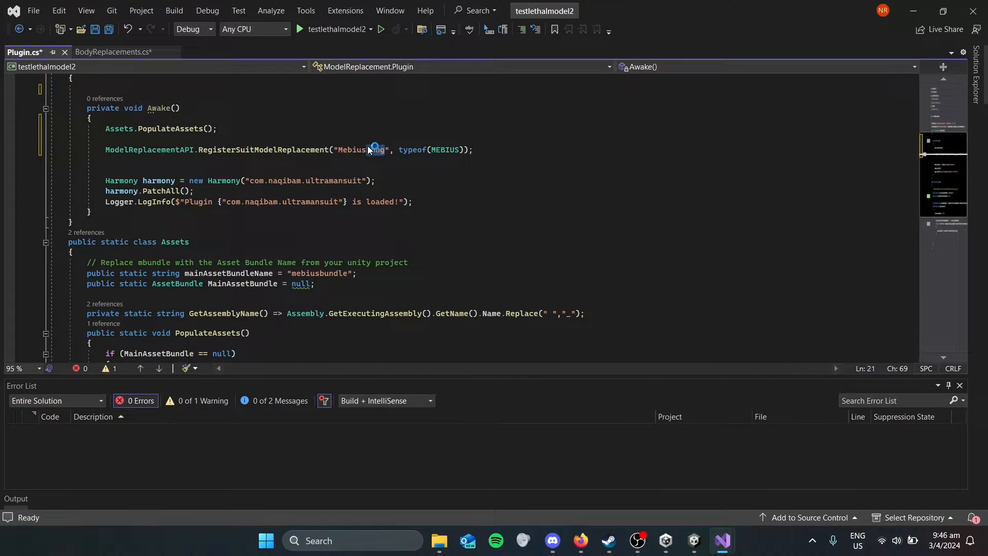
key("BackSpace")
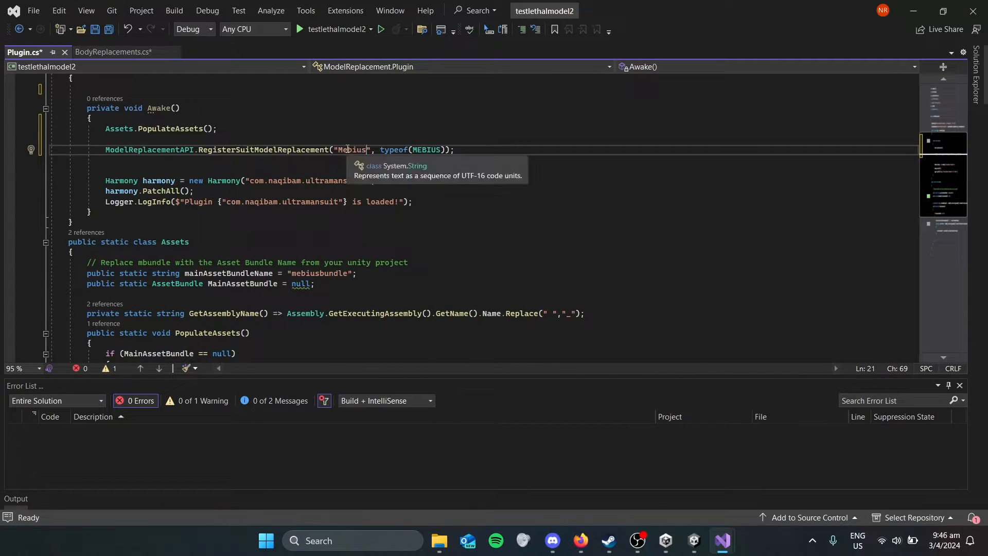
double_click(348, 149)
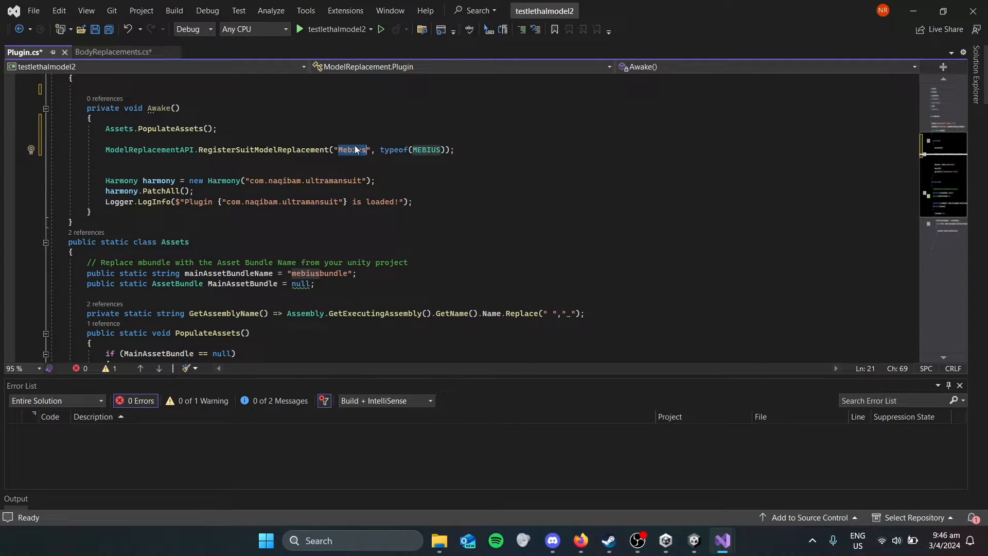
left_click(356, 150)
left_click(436, 158)
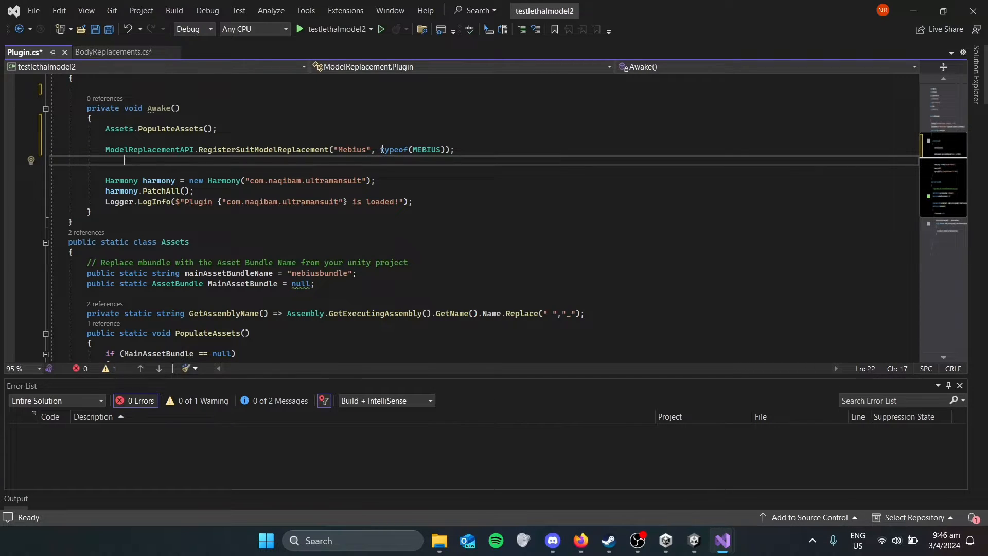
left_click_drag(381, 150, 448, 152)
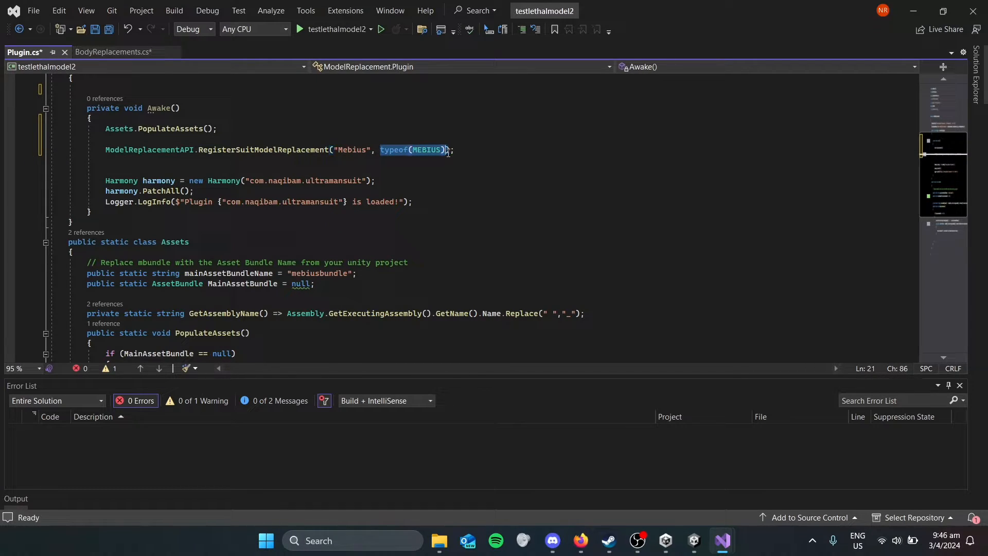
left_click(199, 151)
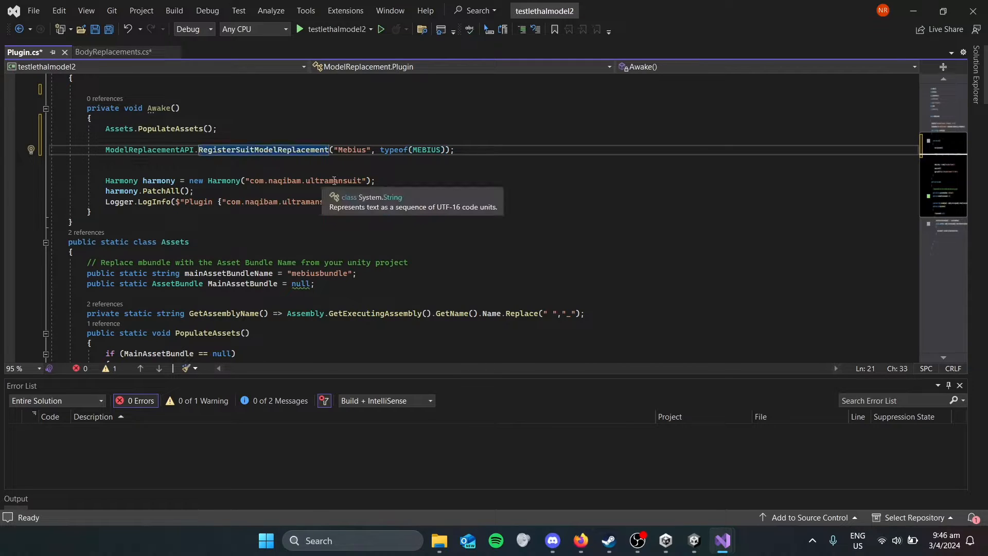
left_click(120, 158)
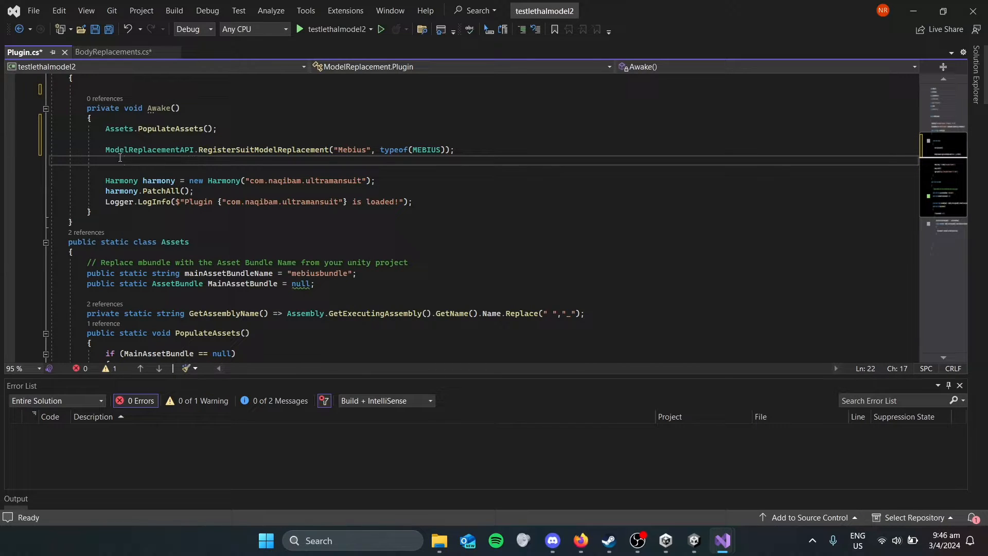
left_click(279, 130)
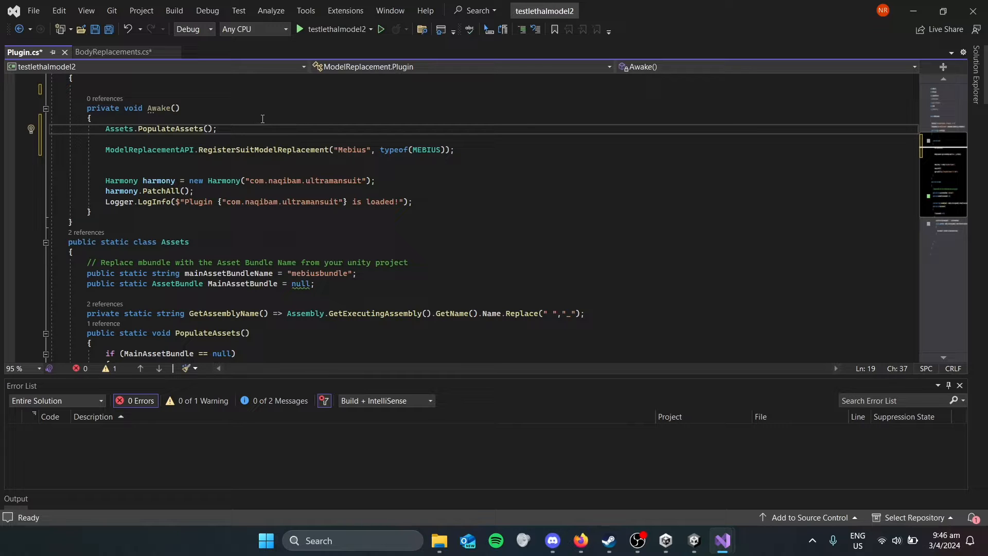
Save both Plugin.cs and BodyReplacements.cs, and return to Plugin.cs
key("ctrl+s")
left_click(124, 54)
key("ctrl+s")
left_click(42, 55)
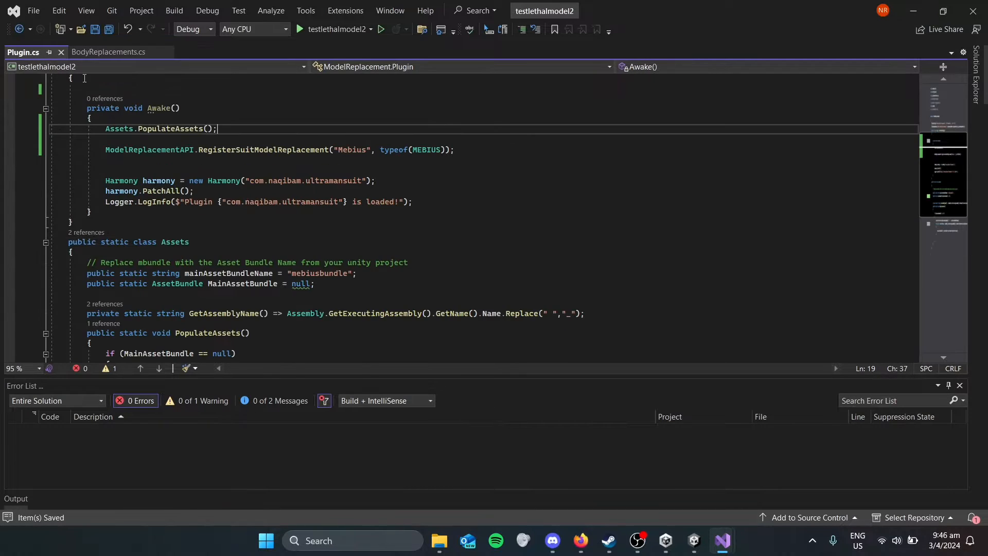
Rebuild the testlethalmodel2 solution and check the result in the build output
left_click(976, 74)
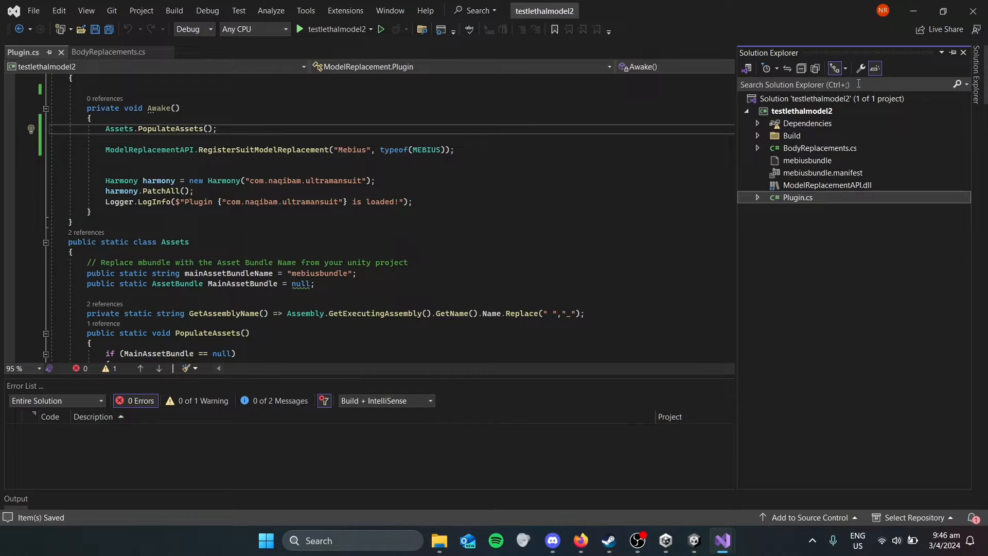
right_click(829, 97)
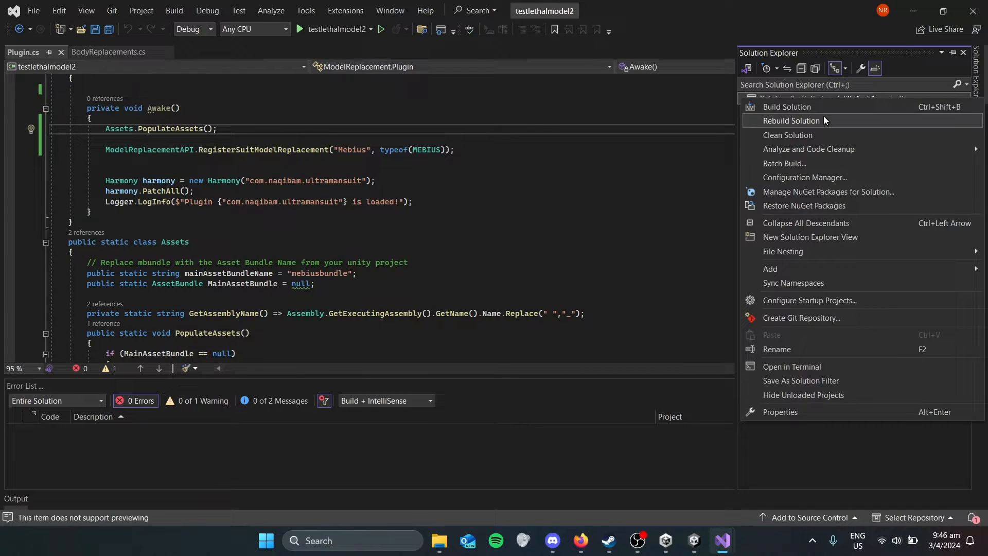
left_click(823, 115)
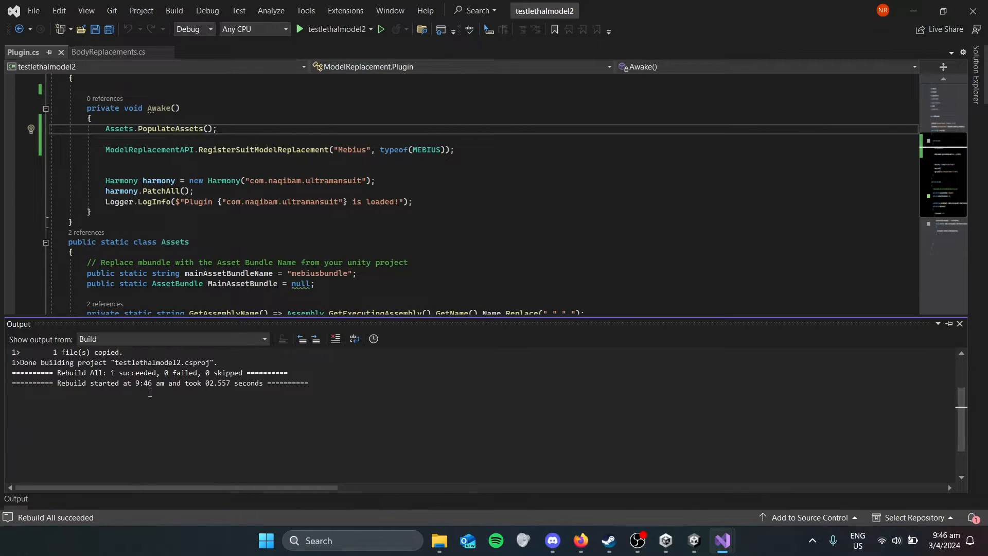
left_click_drag(110, 371, 159, 374)
left_click(189, 373)
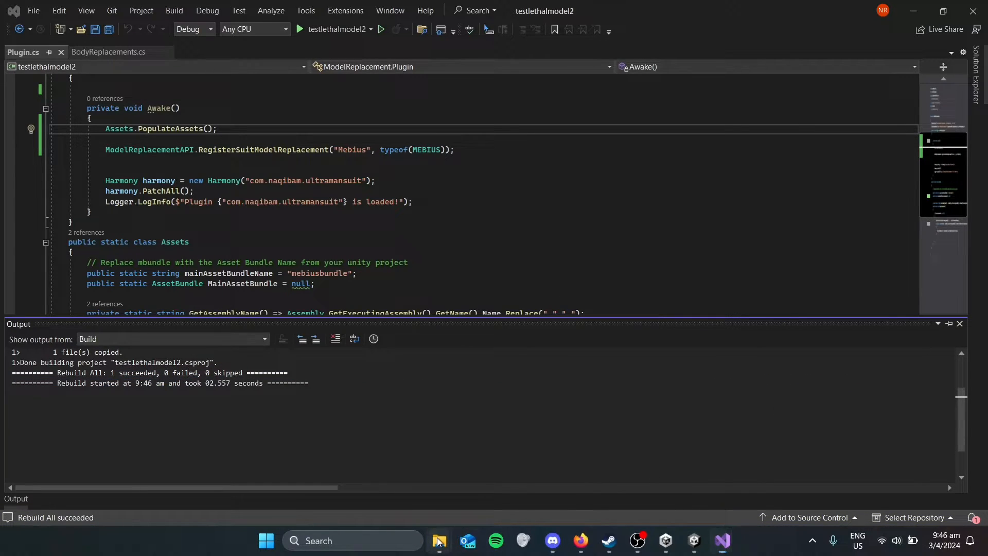
Look through the Build folder of testlethalmodel2 in File Explorer and preview its icon.png
mouse_move(439, 540)
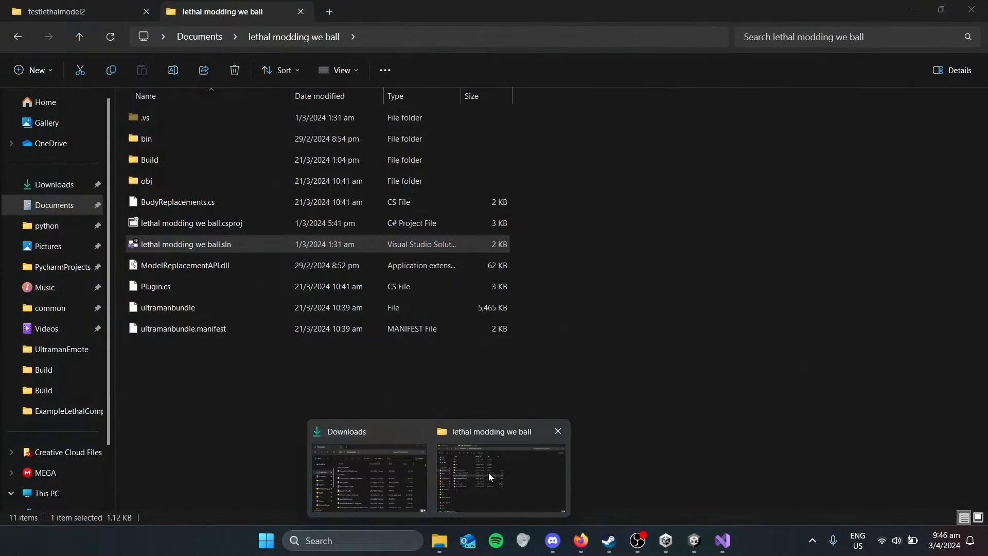
left_click(489, 472)
left_click(53, 7)
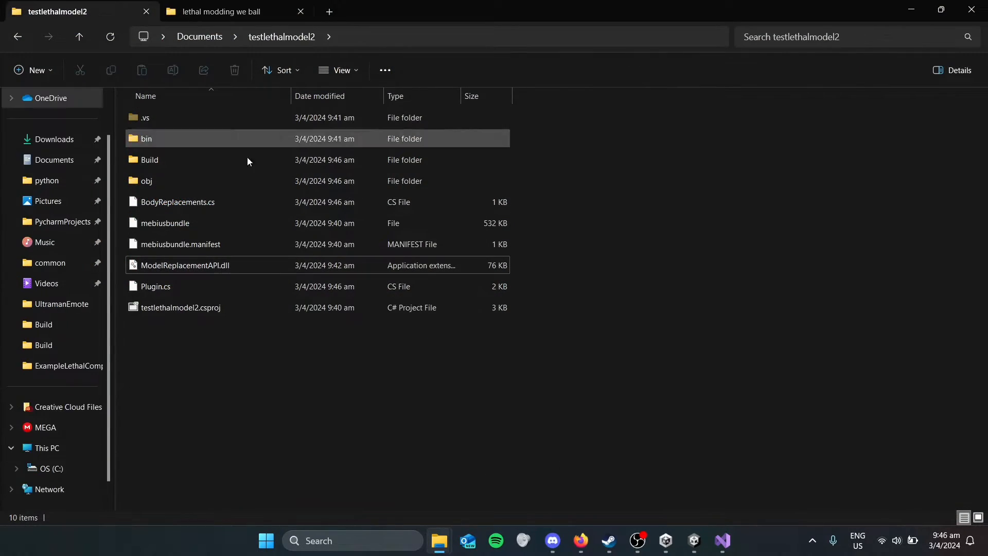
double_click(285, 166)
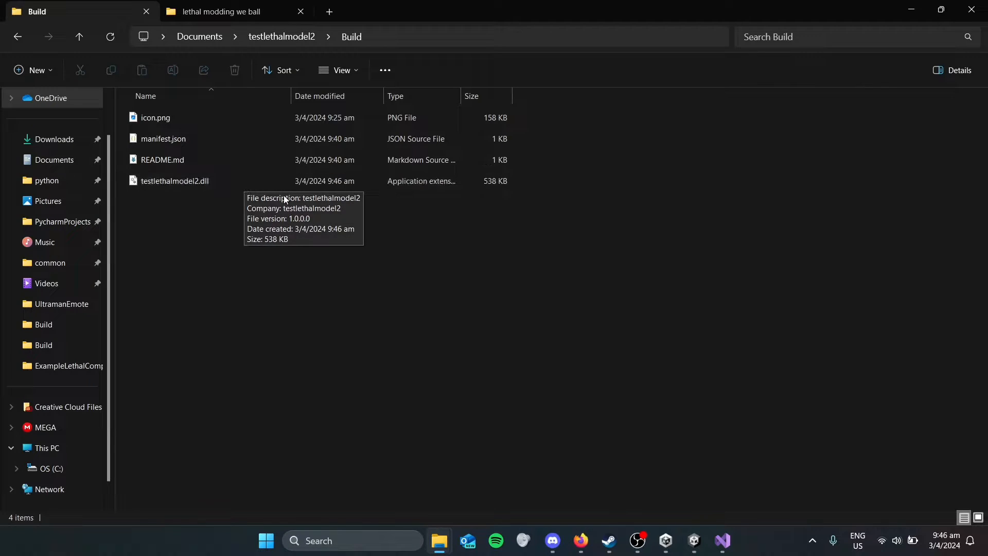
double_click(264, 115)
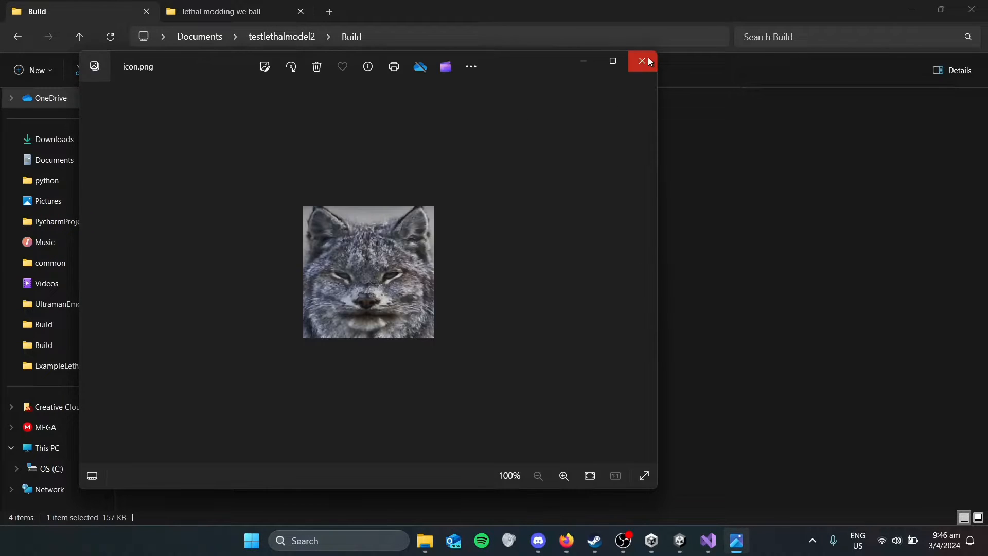
left_click(645, 59)
left_click(11, 44)
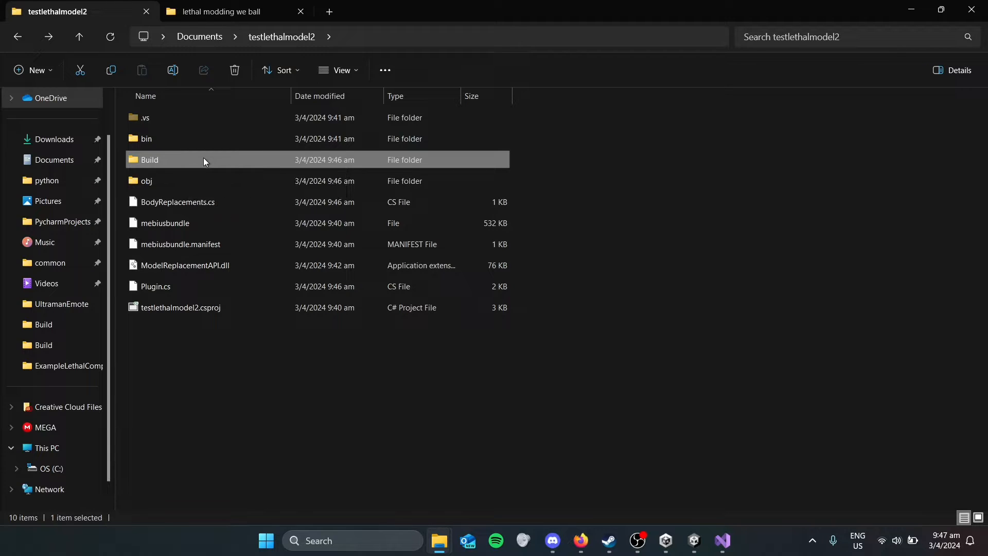
double_click(205, 160)
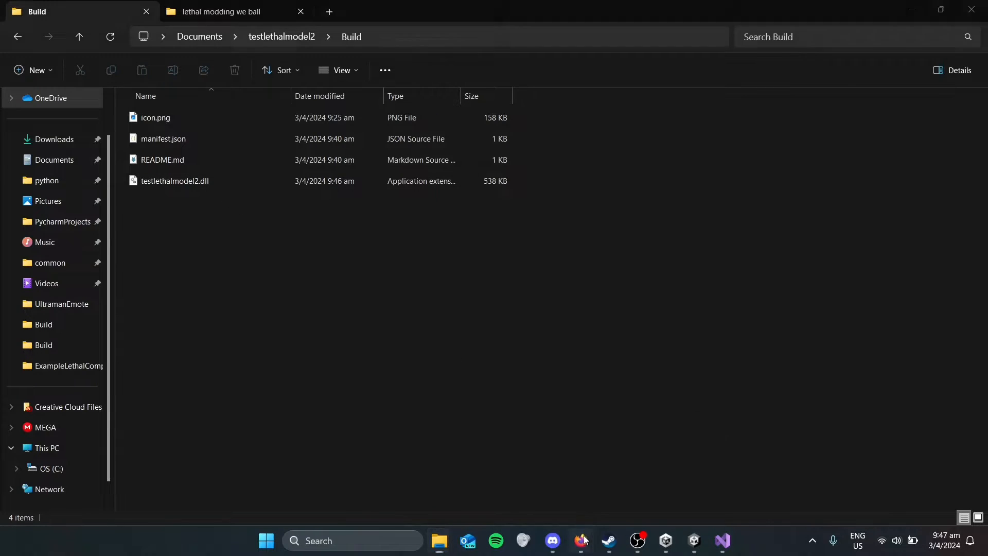
Switch to Firefox and manually download the More Suits mod package from its Thunderstore page
mouse_move(580, 540)
left_click(515, 474)
scroll(566, 307, "up", 15)
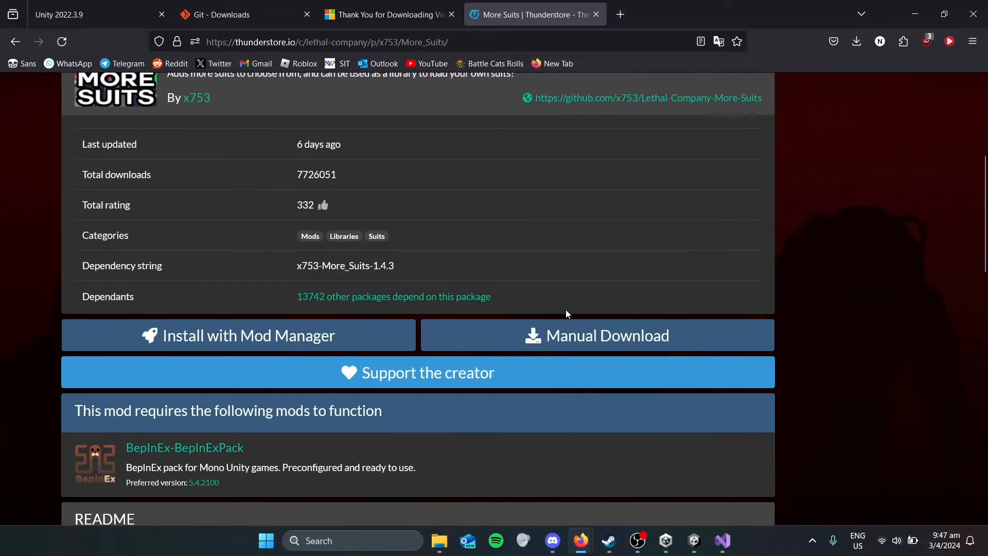
scroll(309, 304, "down", 3)
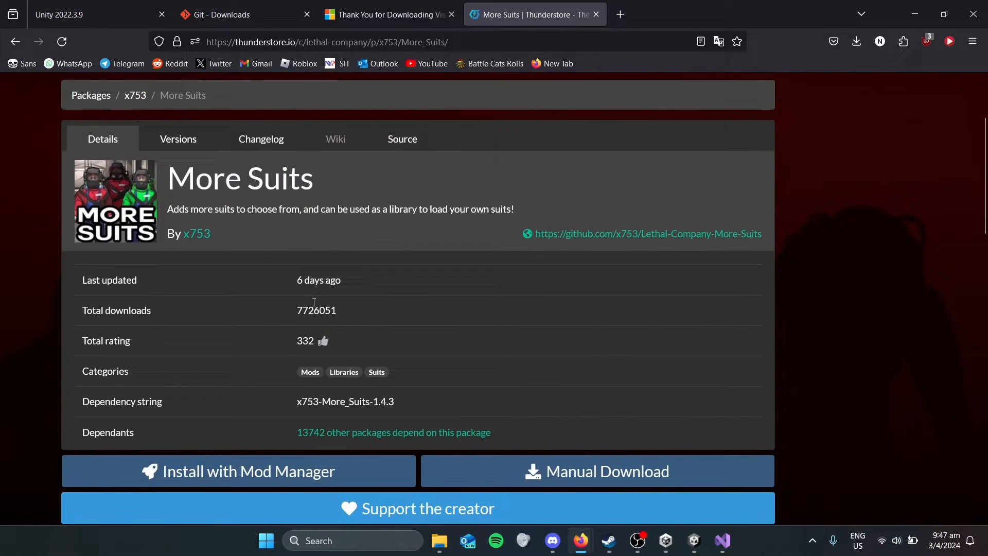
triple_click(184, 183)
left_click(344, 186)
scroll(351, 189, "up", 3)
scroll(355, 190, "down", 7)
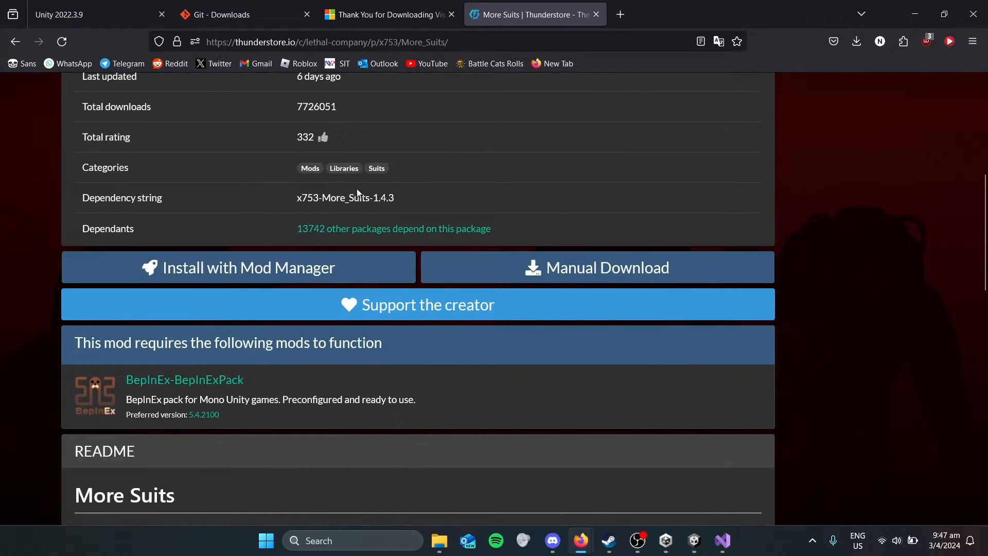
left_click(510, 267)
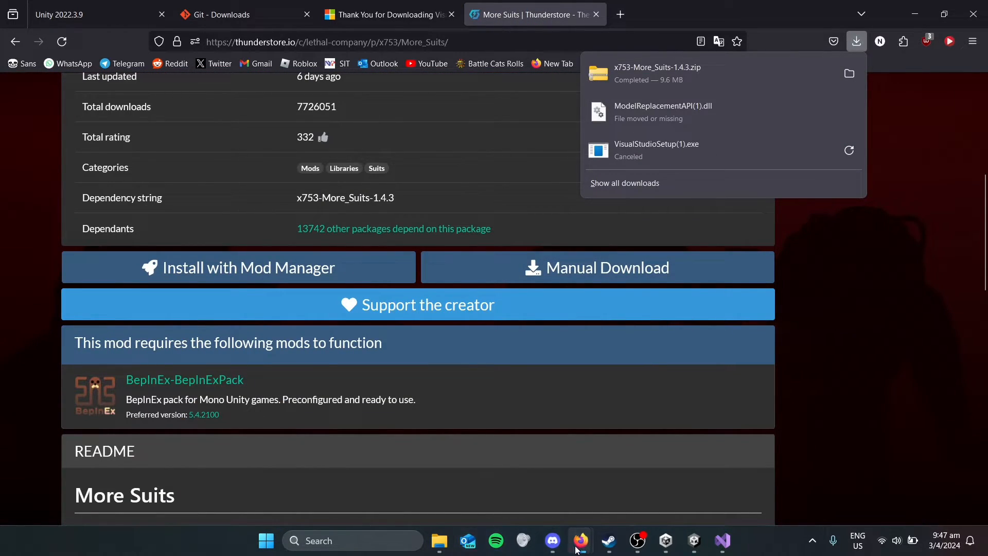
Switch to the Downloads folder in File Explorer and extract x753-More_Suits-1.4.3.zip to its default folder
left_click(440, 540)
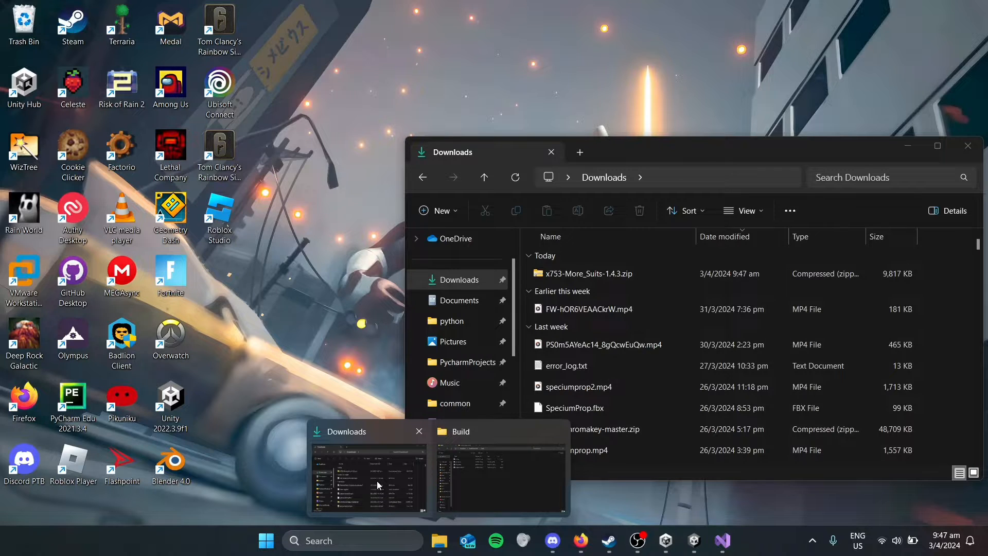
left_click(377, 481)
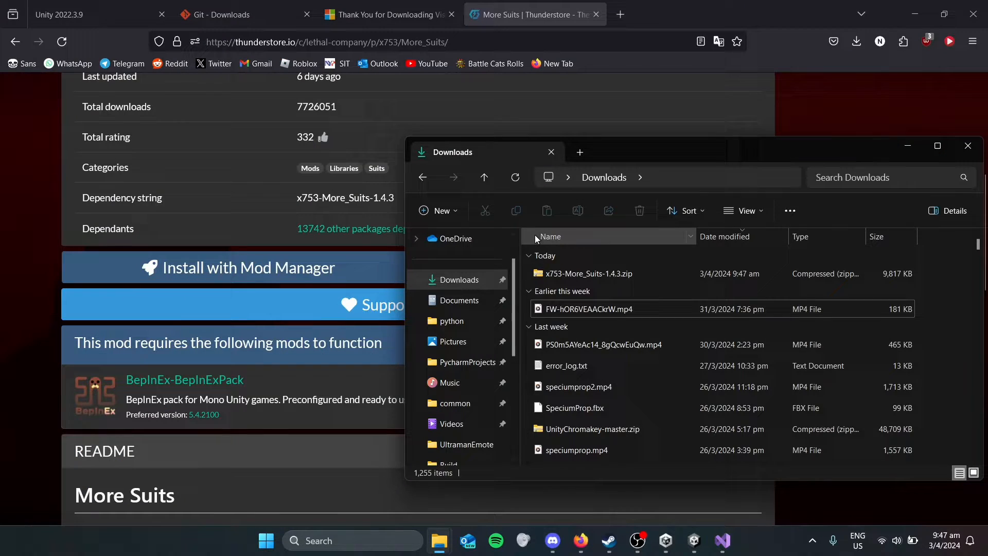
left_click(572, 276)
left_click(813, 210)
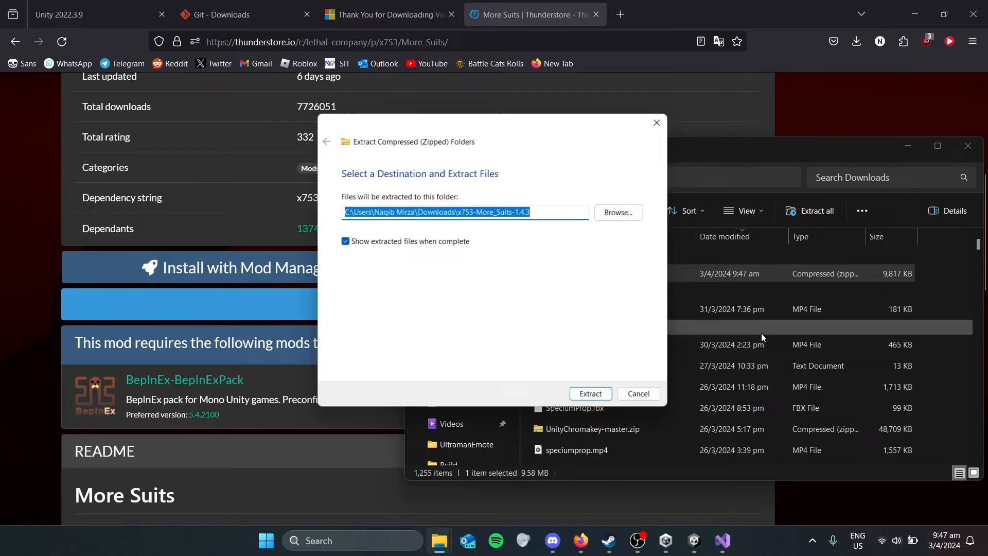
left_click(611, 399)
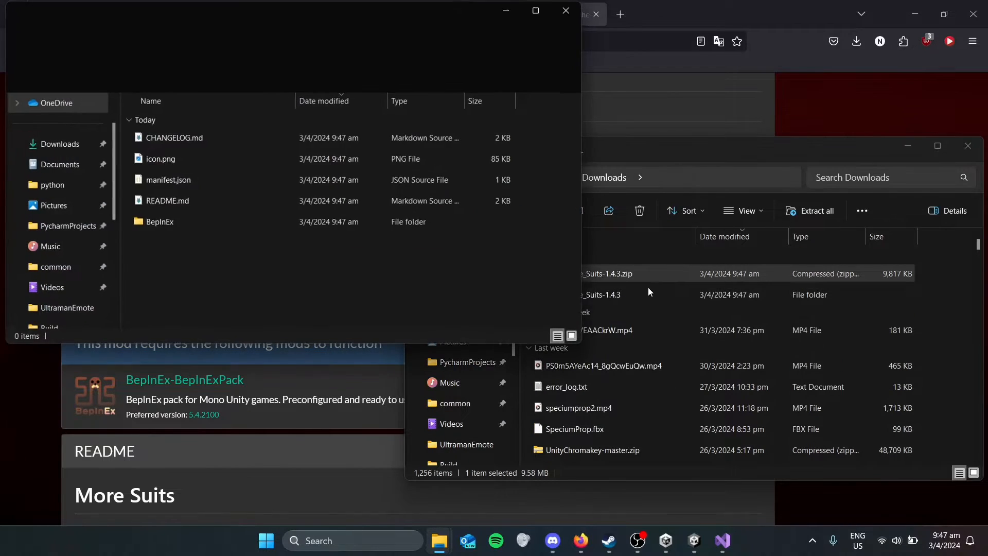
Open the moresuits folder under BepInEx\plugins in the extracted package and view its suit textures as large icons
double_click(235, 223)
double_click(213, 138)
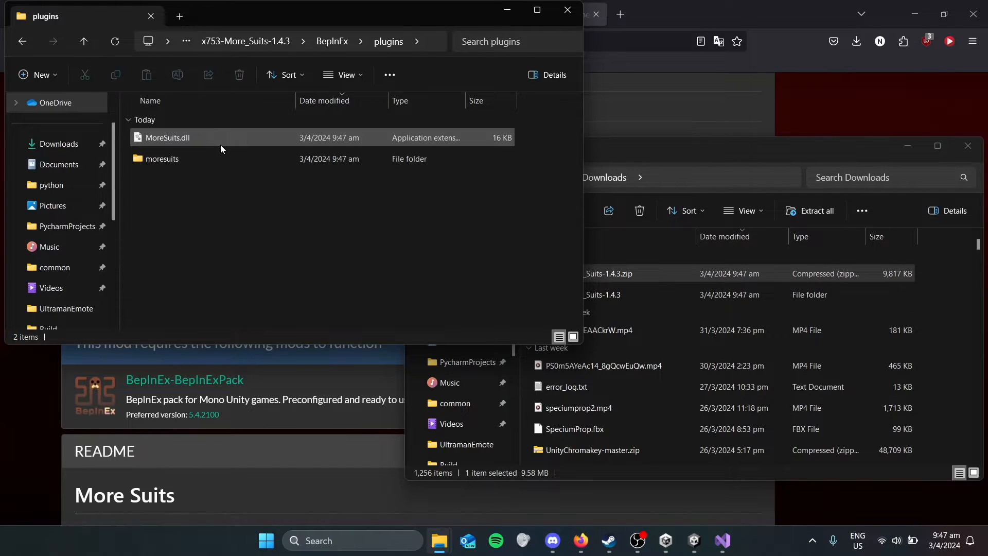
double_click(220, 158)
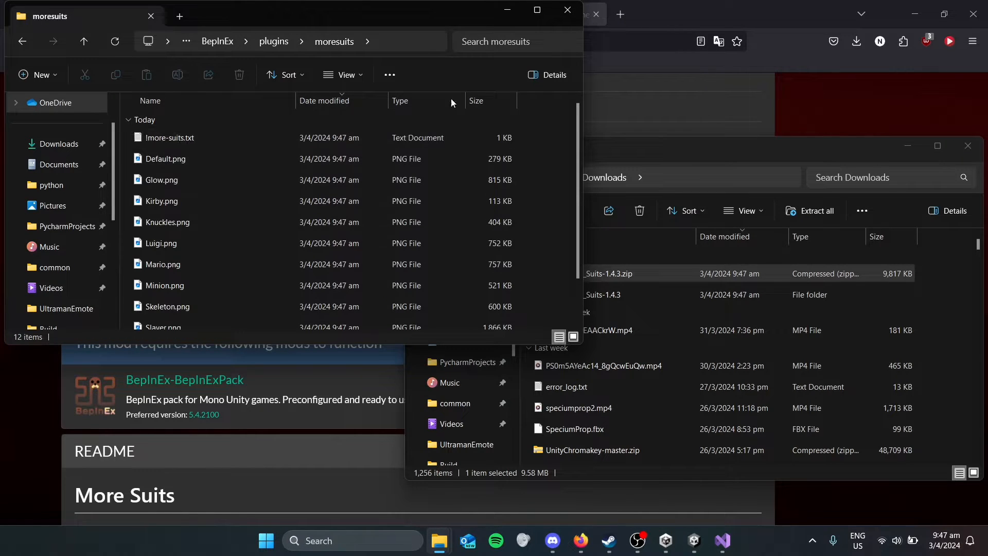
left_click(536, 10)
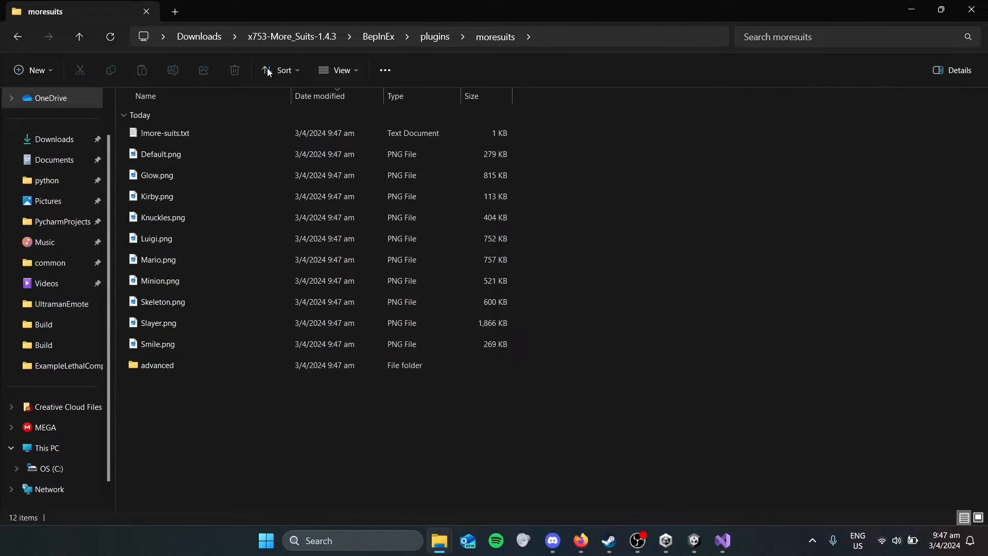
left_click(335, 70)
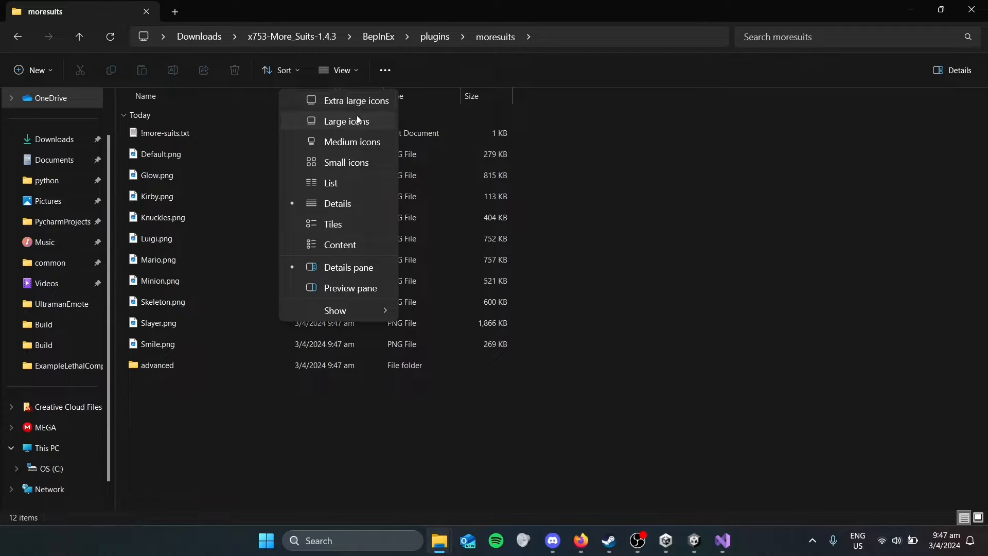
left_click(356, 117)
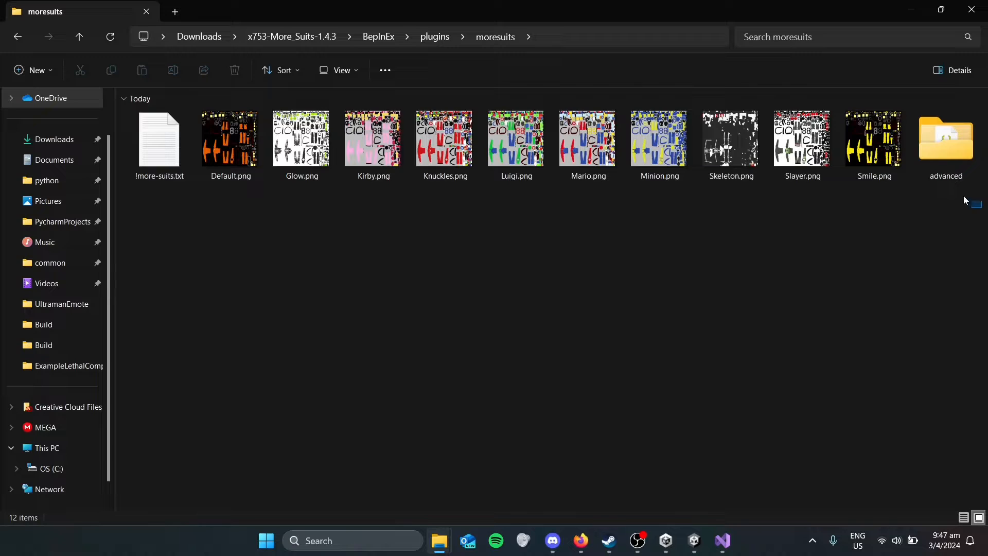
left_click_drag(980, 208, 501, 242)
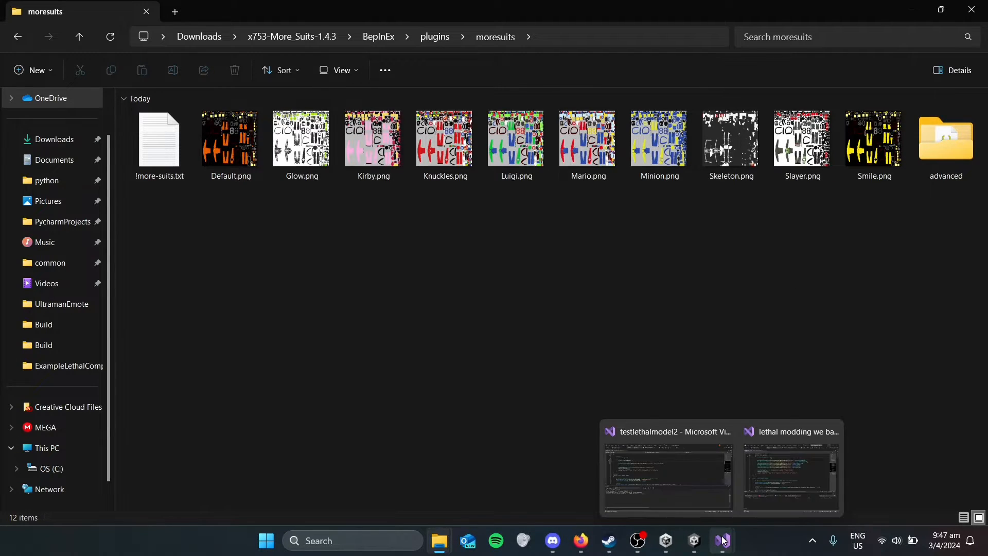
mouse_move(727, 544)
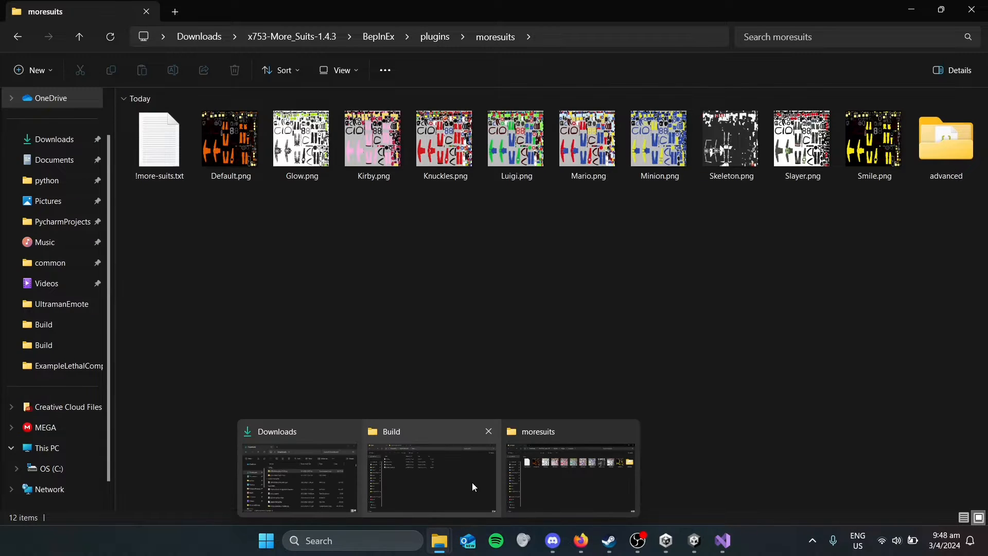
left_click_drag(873, 207, 333, 203)
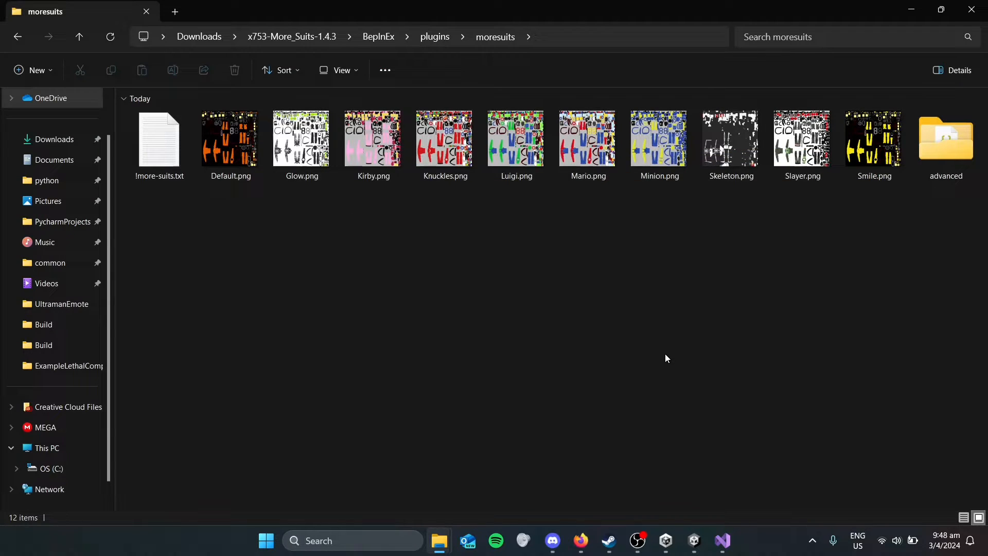
Copy the BepInEx folder from x753-More_Suits-1.4.3 into the Build folder of testlethalmodel2
mouse_move(443, 537)
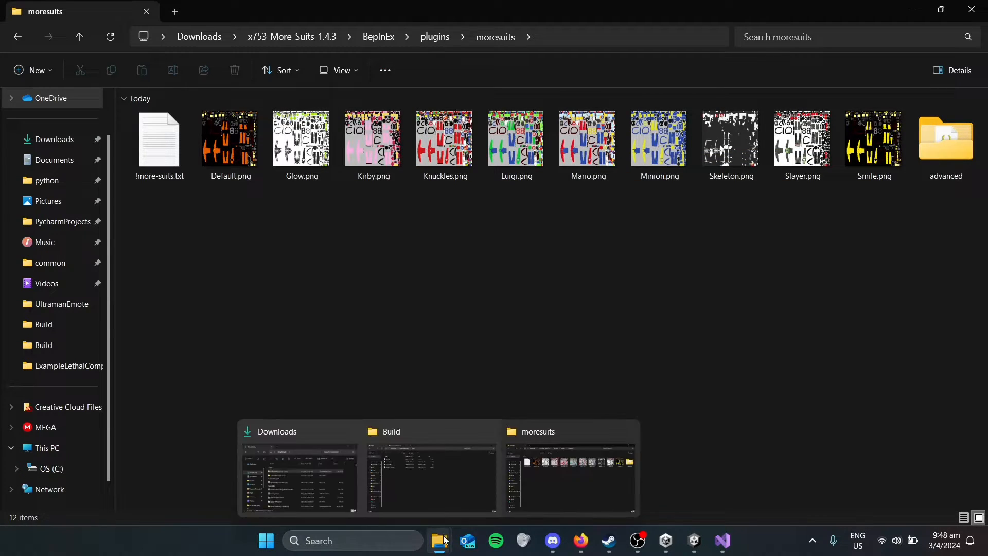
left_click(434, 474)
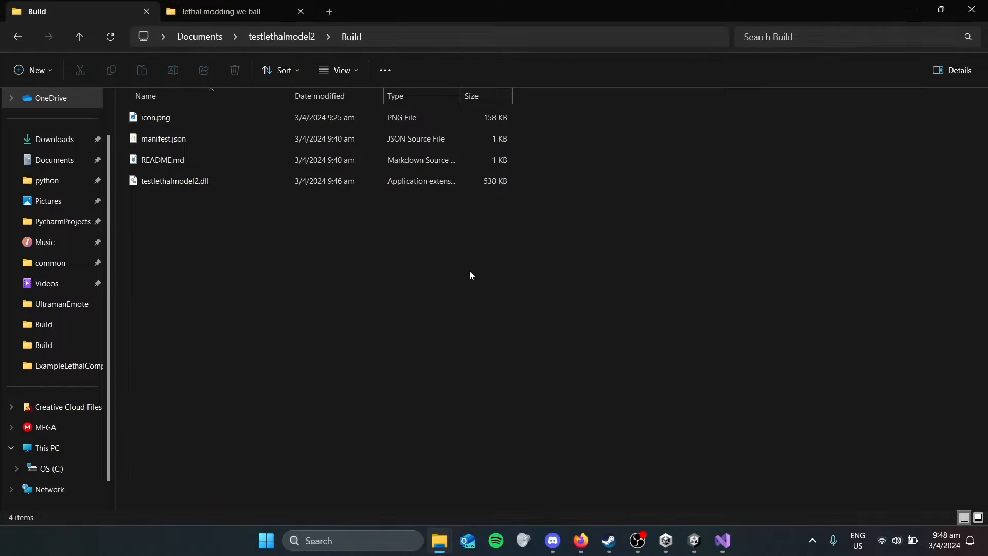
left_click_drag(594, 20, 566, 254)
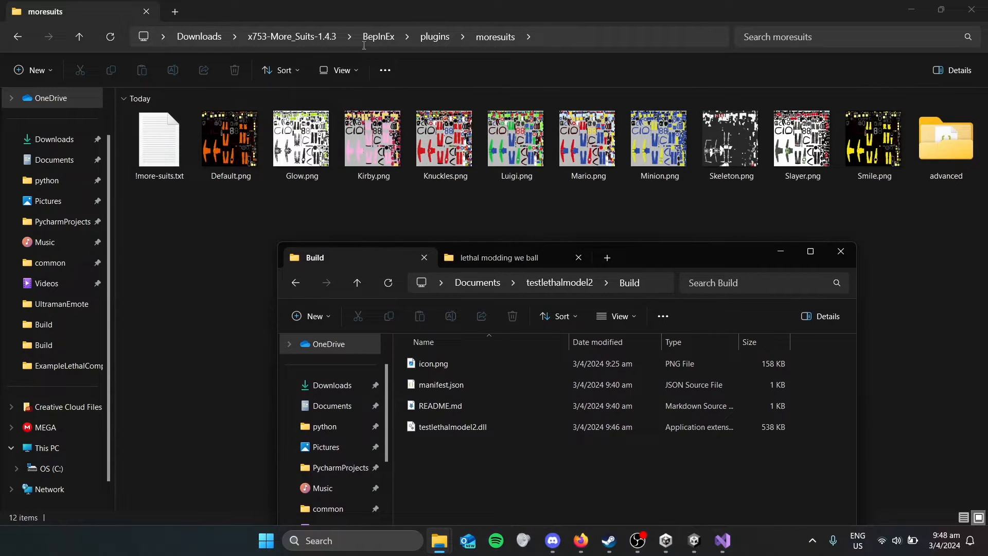
left_click(369, 37)
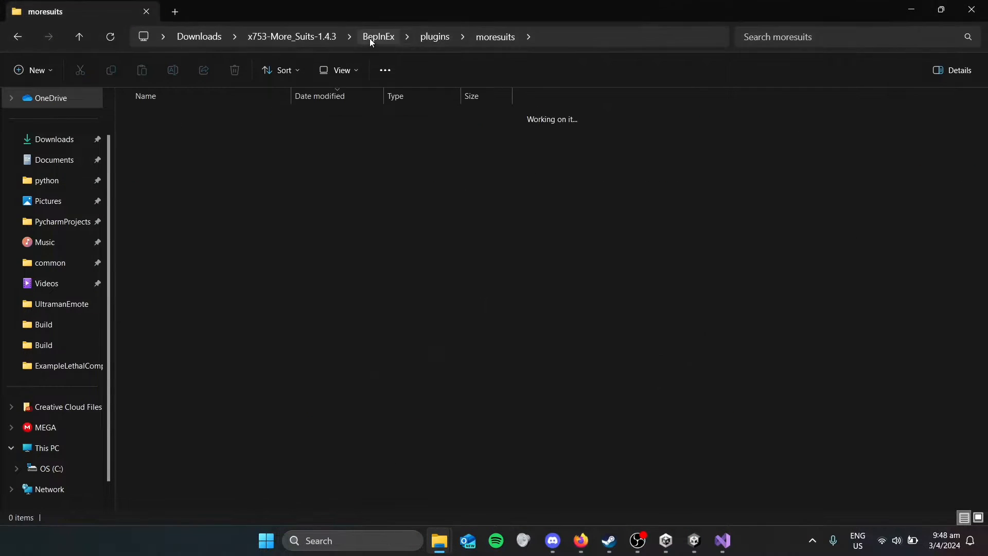
left_click(304, 38)
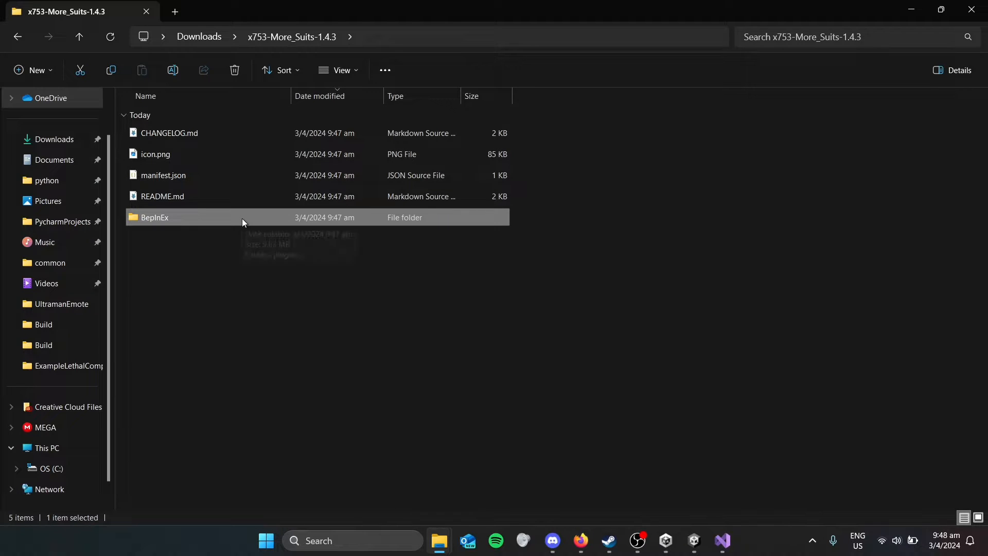
key("ctrl+c")
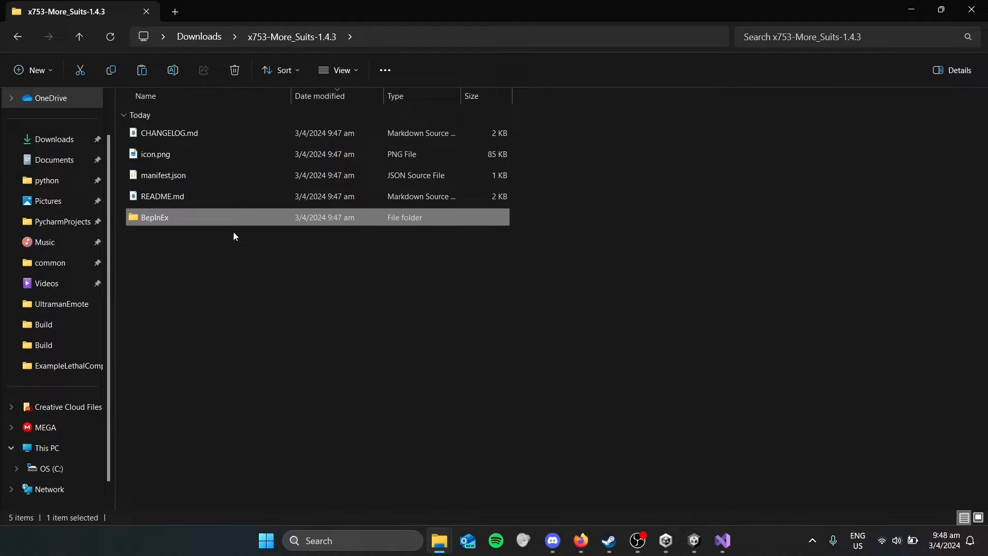
left_click(233, 234)
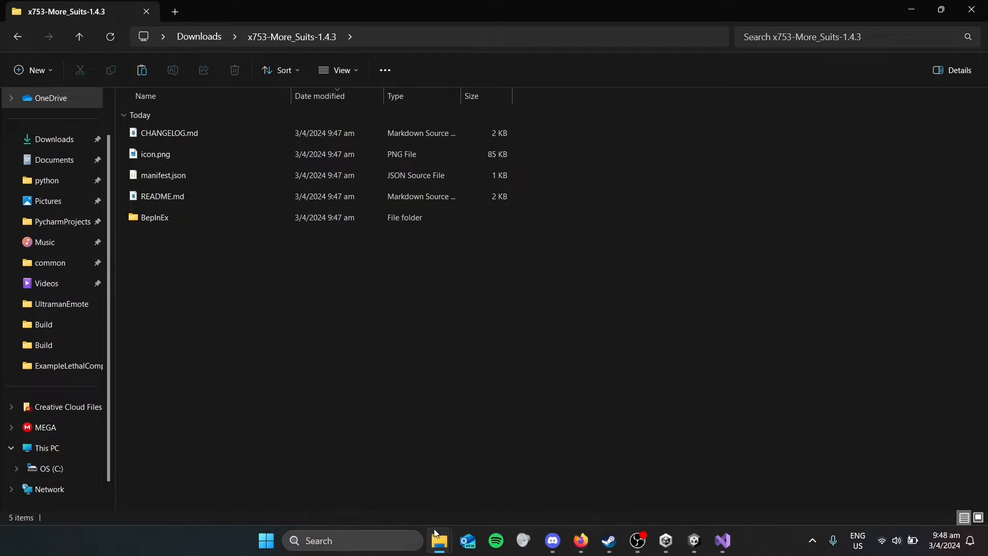
mouse_move(439, 538)
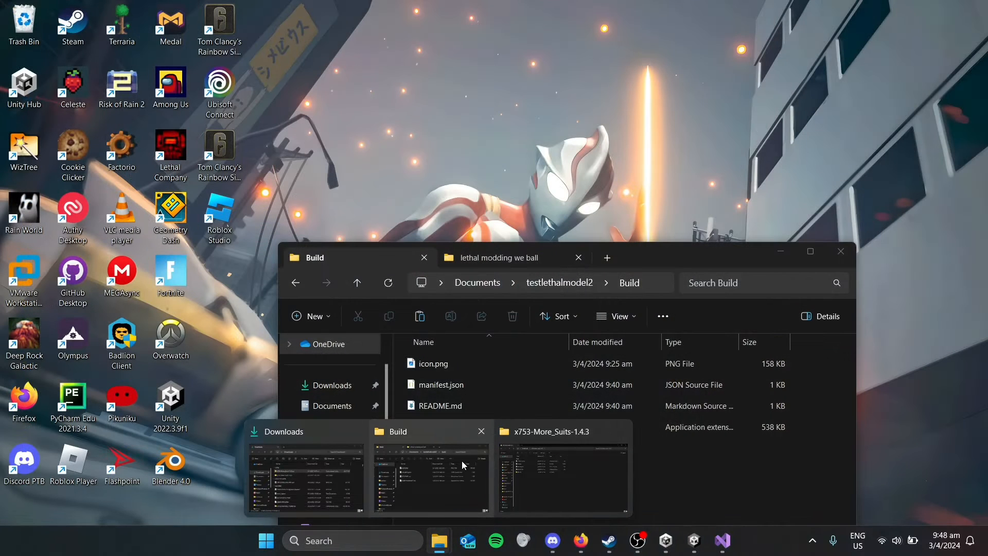
left_click(461, 461)
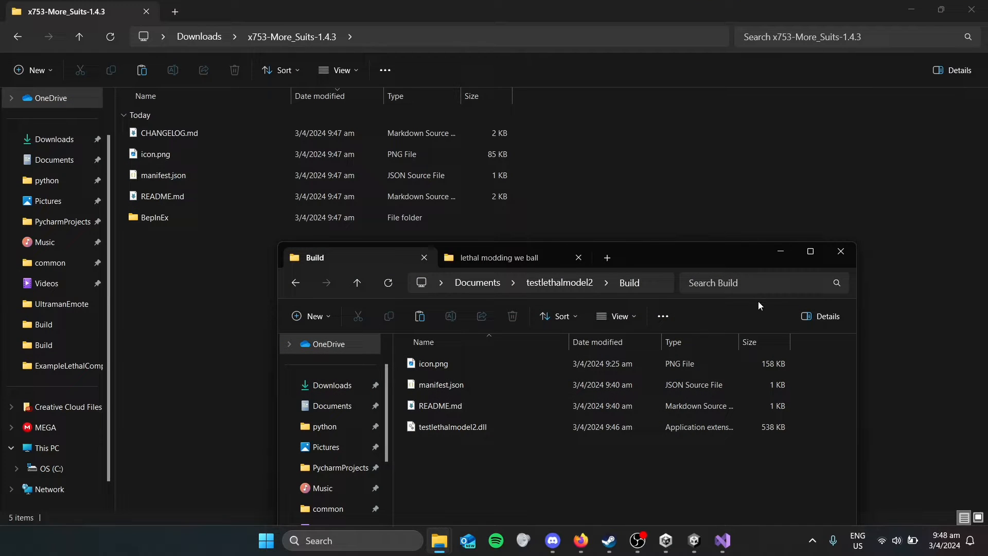
key("ctrl+v")
left_click(810, 252)
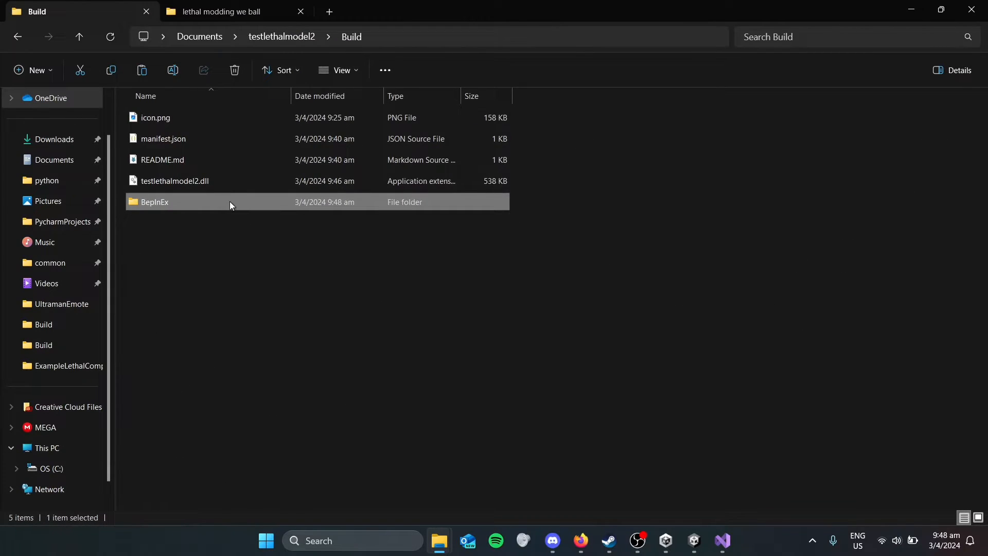
Delete MoreSuits.dll from the plugins folder inside the copied BepInEx folder
double_click(229, 201)
double_click(151, 119)
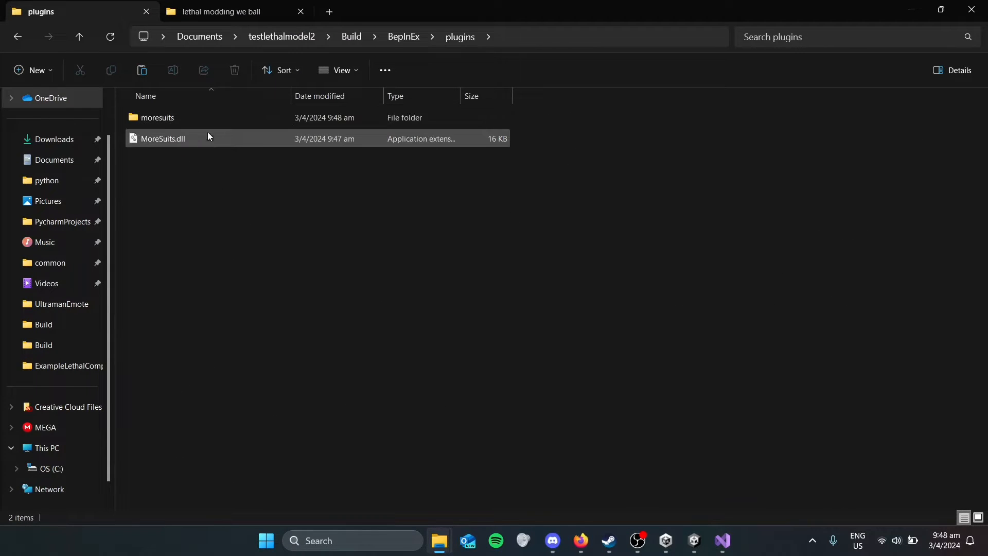
left_click(189, 143)
key("Delete")
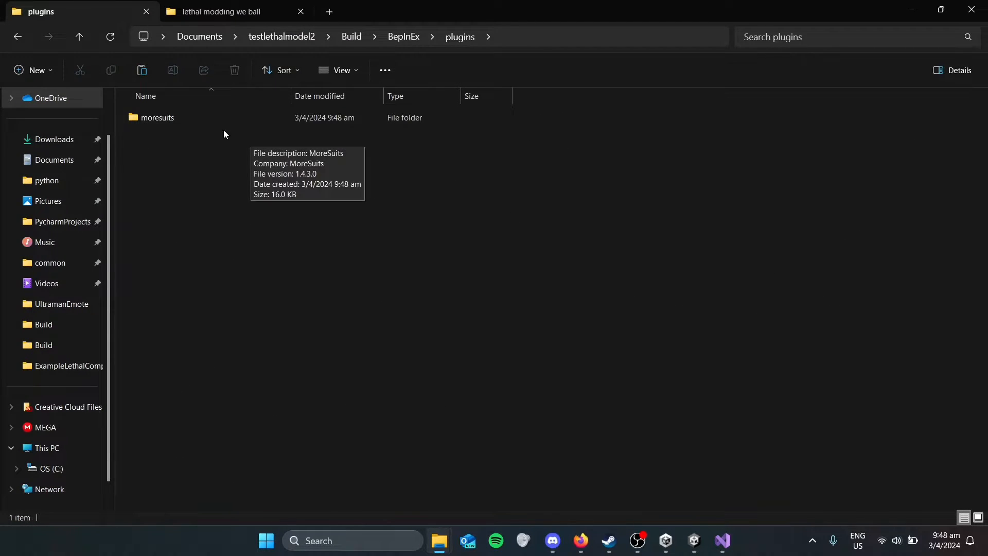
In the copied moresuits folder, delete the advanced folder and every suit texture except Default.png
double_click(209, 121)
left_click(152, 145)
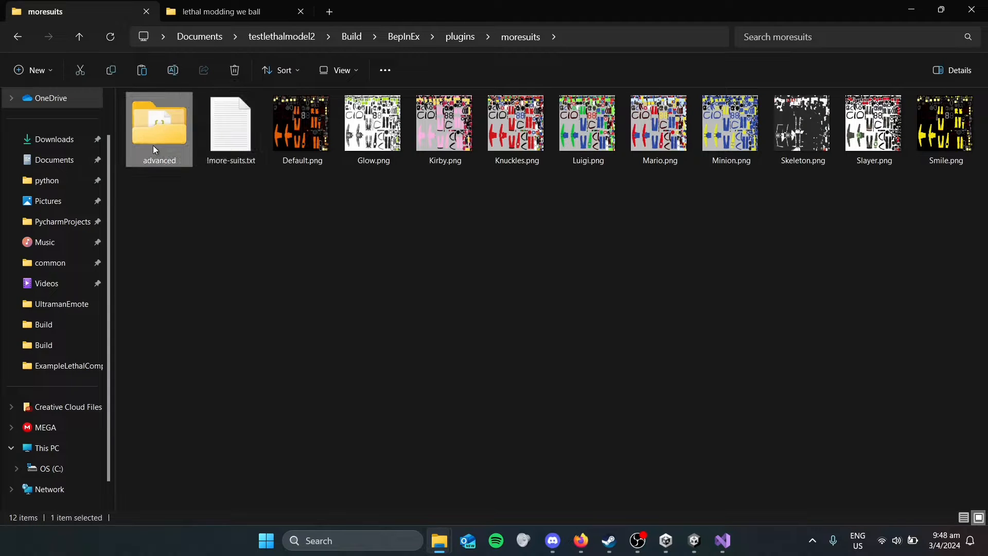
key("Delete")
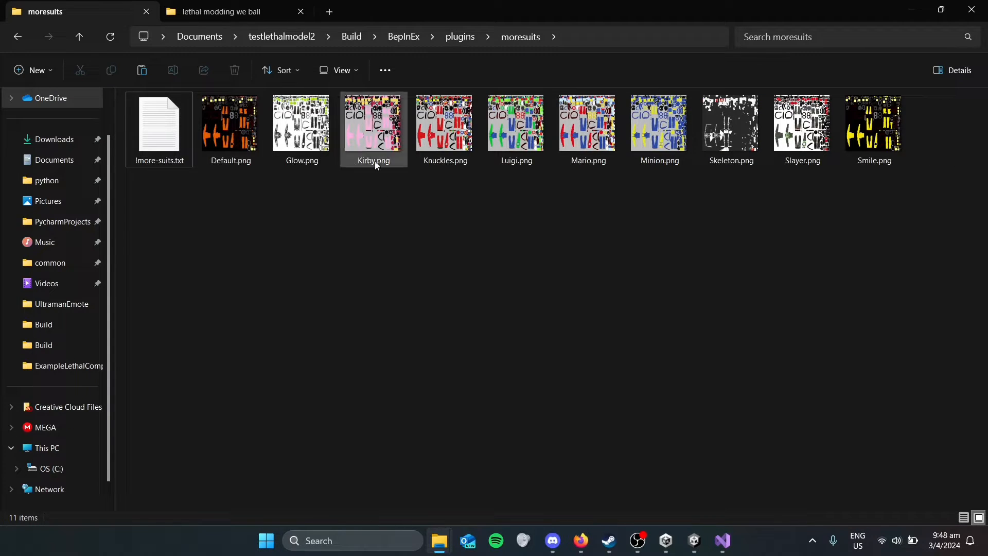
left_click_drag(904, 187, 296, 149)
key("Delete")
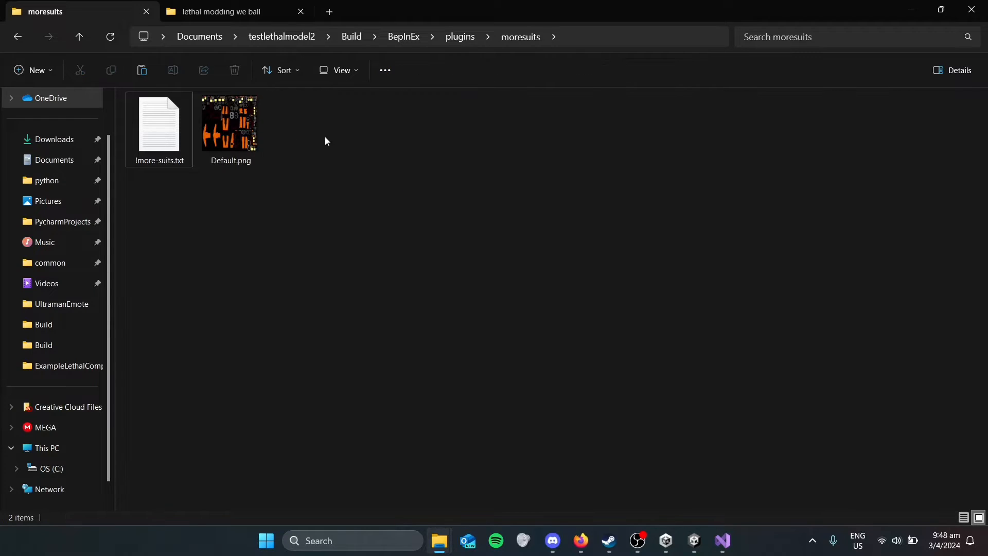
Open !more-suits.txt, read how to keep the included suits from loading, and copy the file name !less-suits.txt
left_click(185, 139)
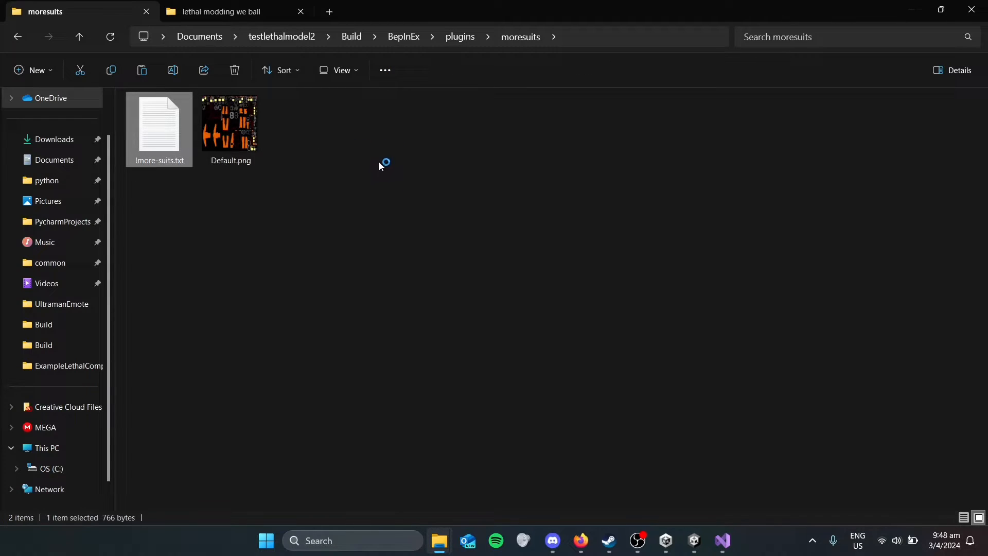
left_click(379, 162)
left_click(164, 138)
double_click(164, 138)
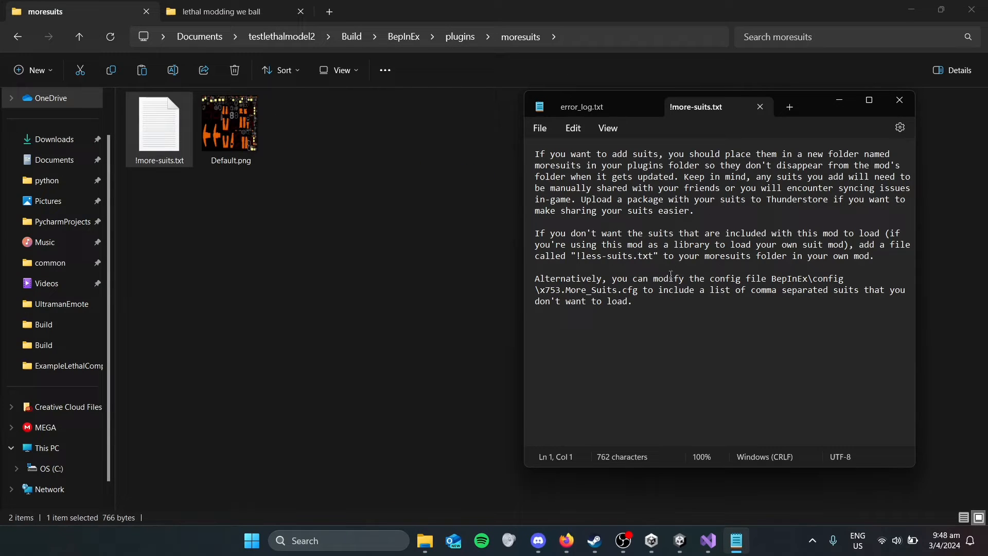
left_click_drag(659, 303, 526, 276)
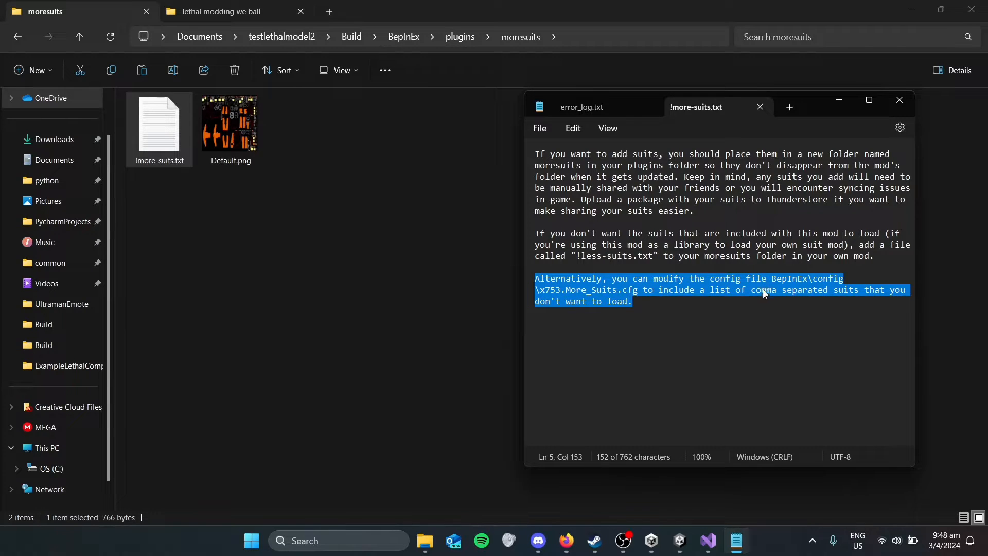
left_click_drag(853, 255, 517, 224)
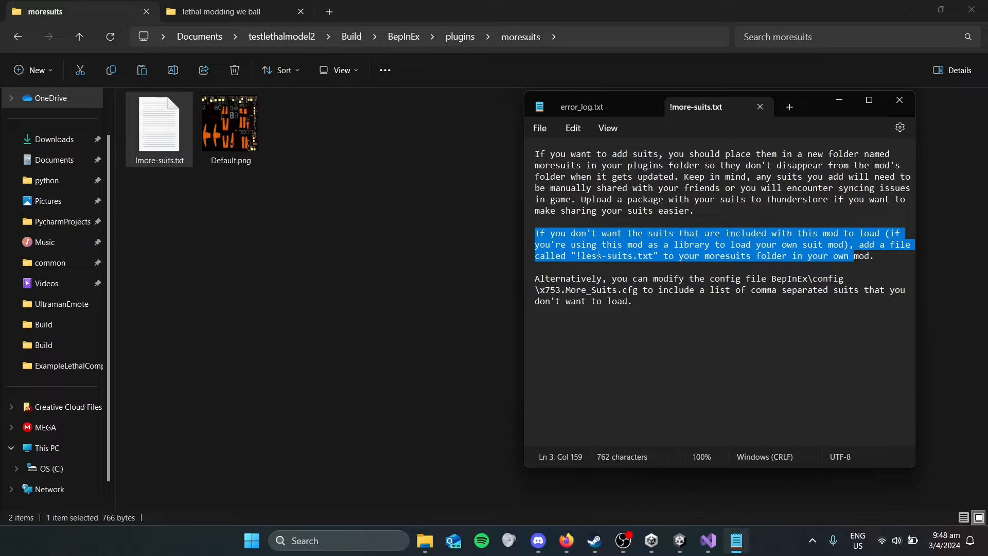
left_click_drag(575, 255, 654, 259)
key("ctrl+c")
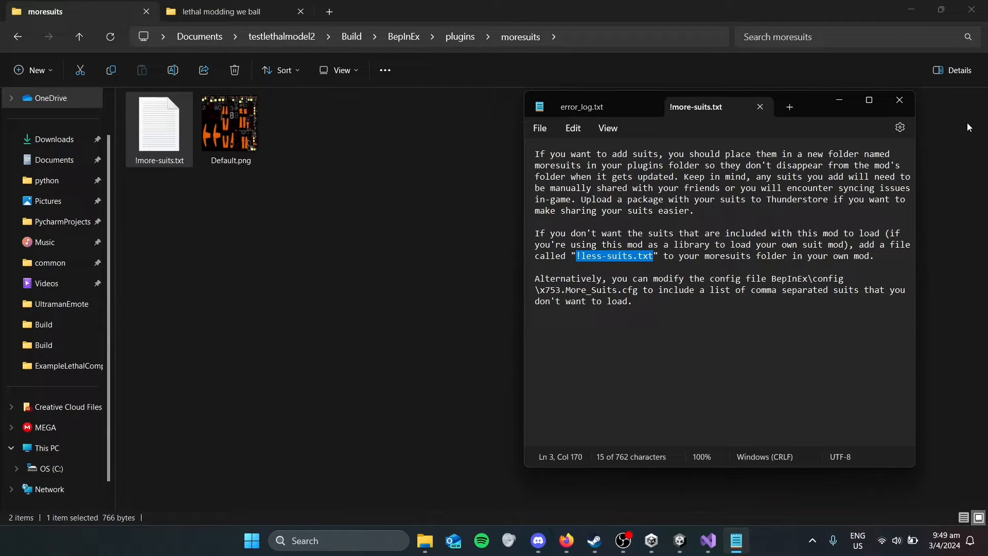
Close the text file and rename !more-suits.txt to !less-suits.txt
left_click(900, 100)
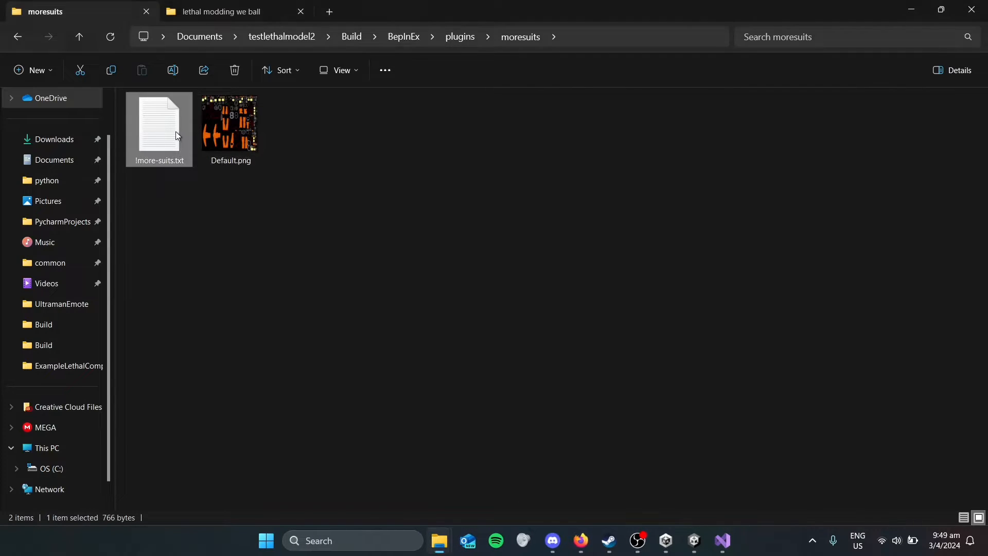
key("F2")
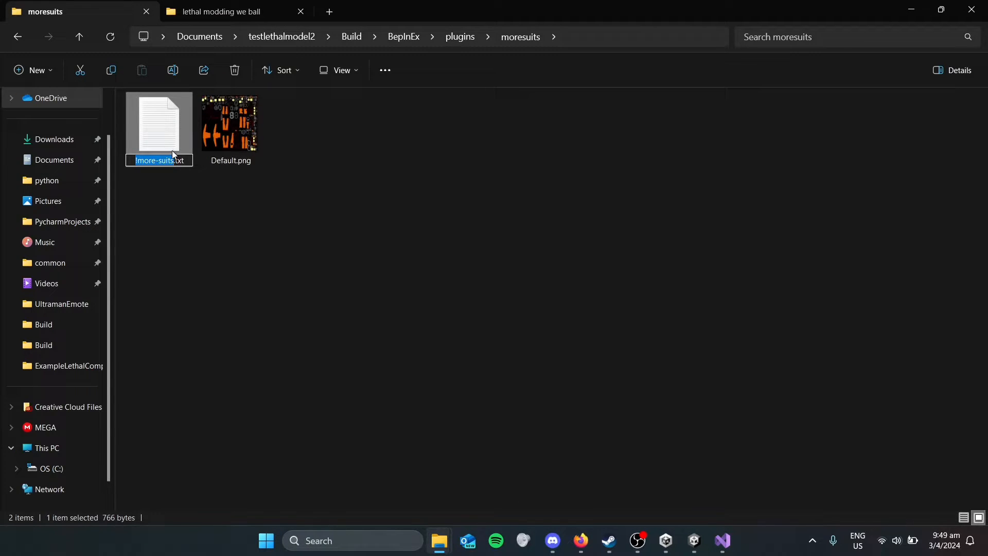
key("ctrl+v")
key("Return")
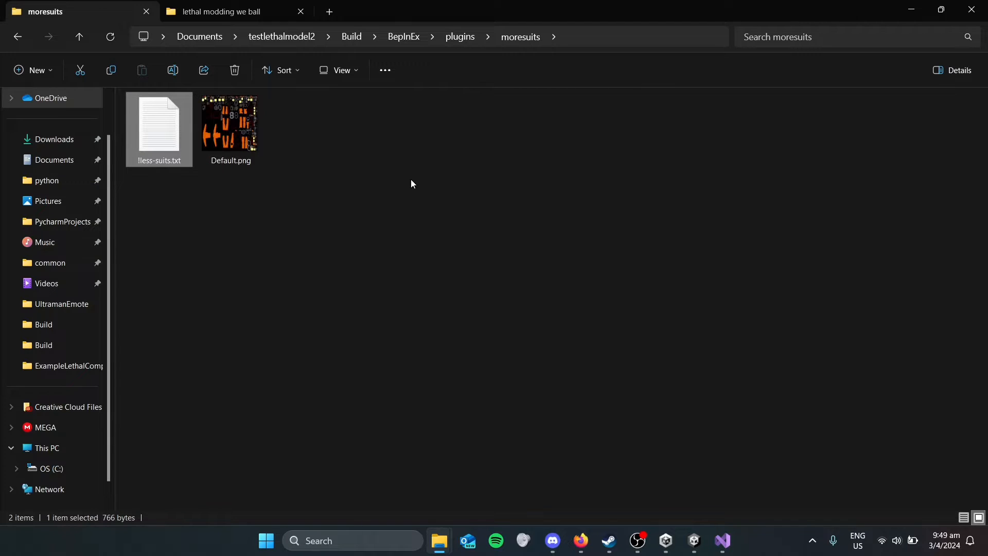
Rename Default.png in the moresuits folder to Mebius.png
key("Right")
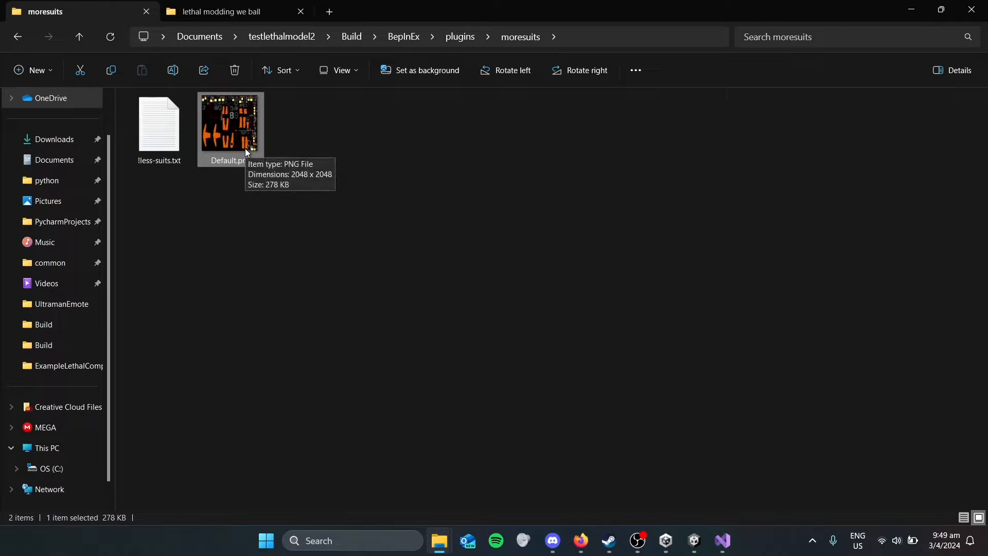
key("F2")
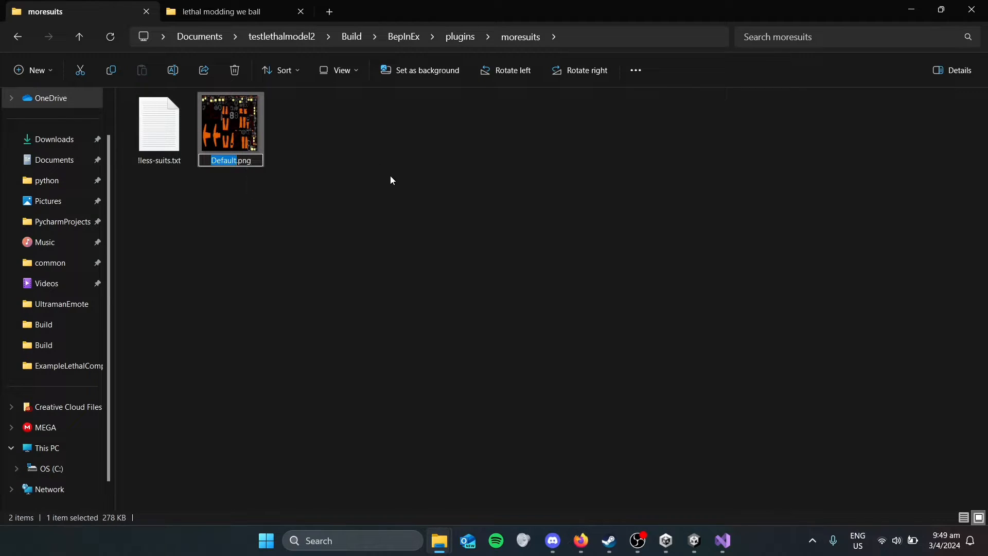
type("Mebius")
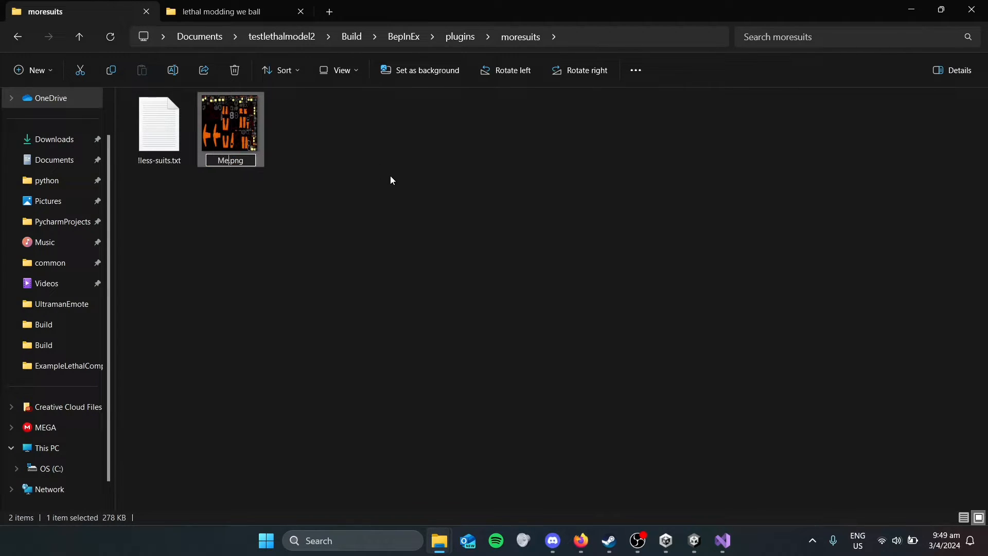
key("Return")
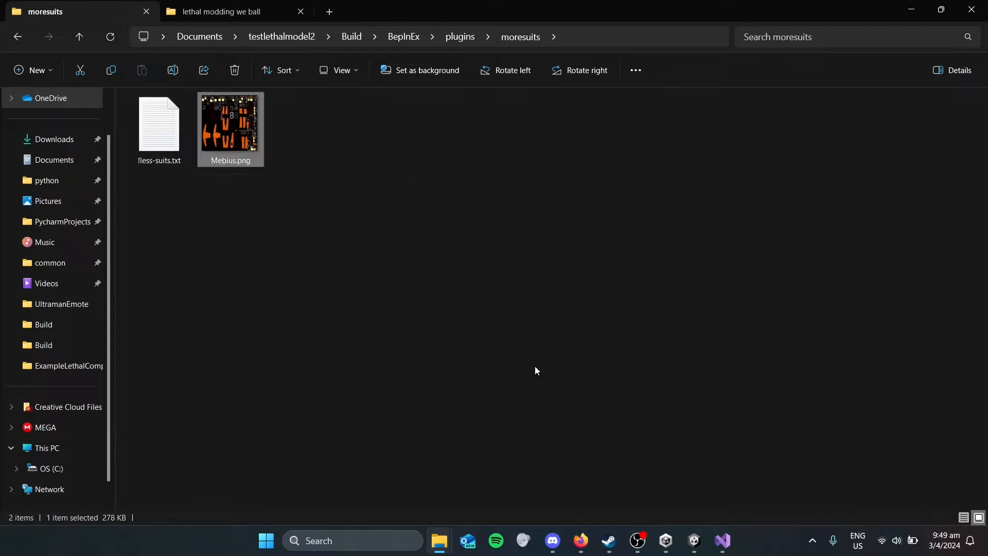
Check the suit name registered in Plugin.cs in Visual Studio against the texture's file name, and return to the moresuits folder
mouse_move(722, 540)
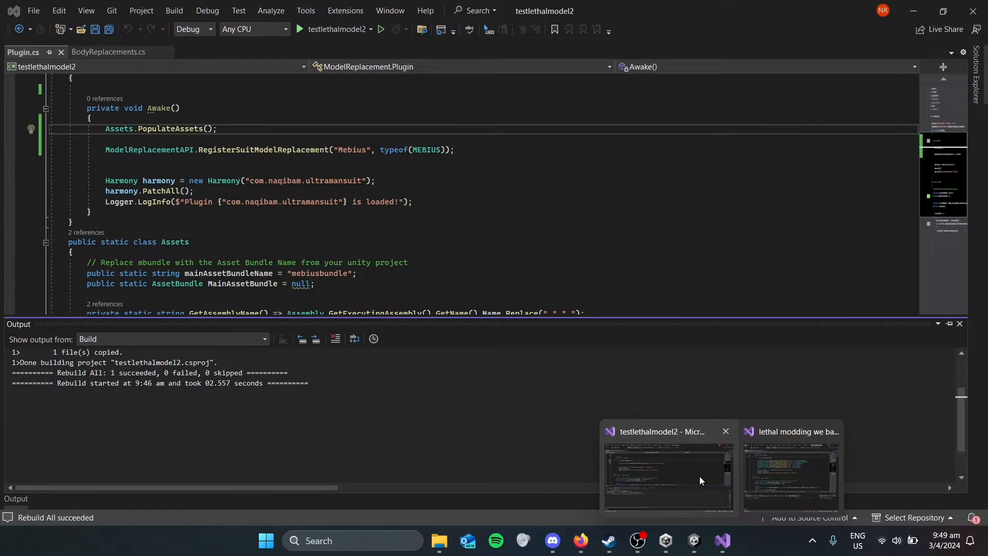
left_click(699, 476)
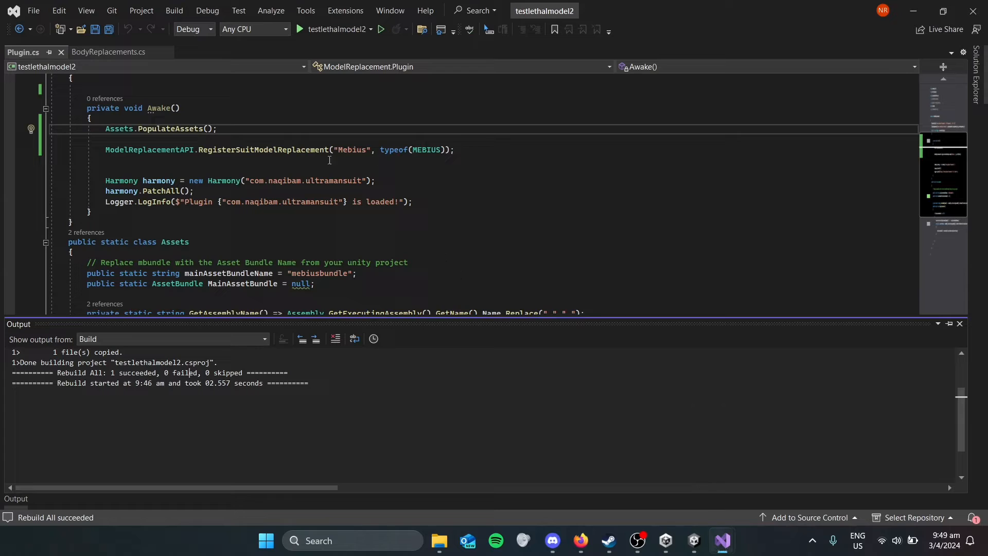
double_click(349, 150)
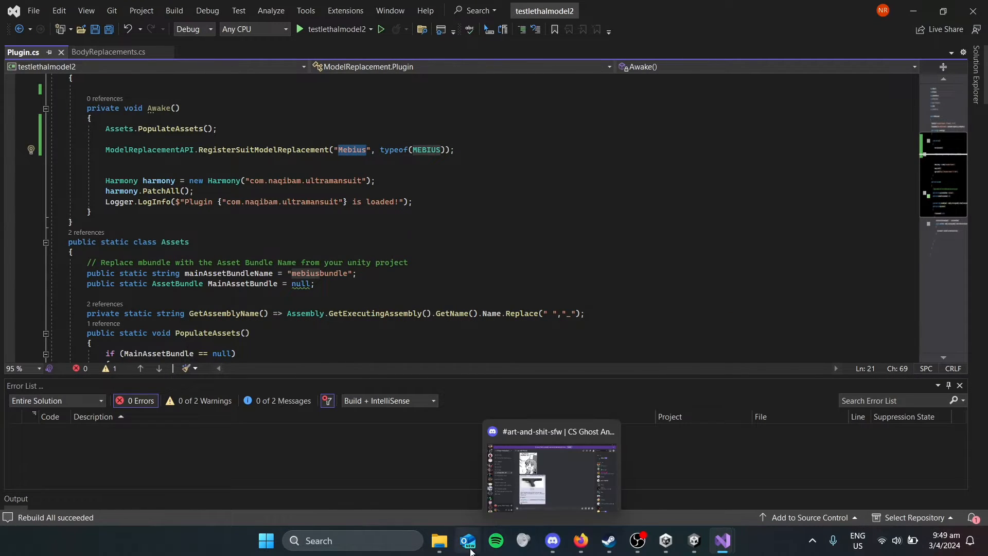
mouse_move(439, 541)
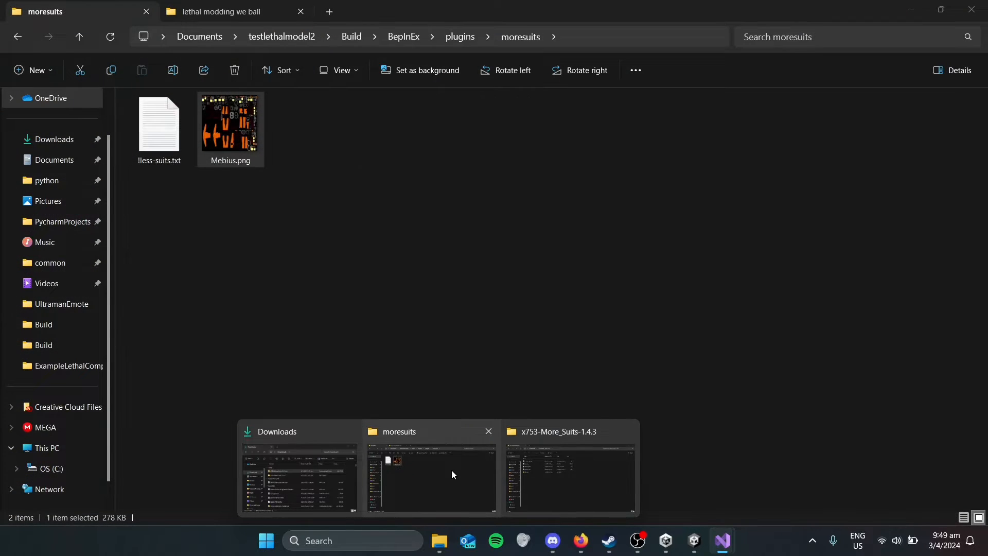
left_click(452, 471)
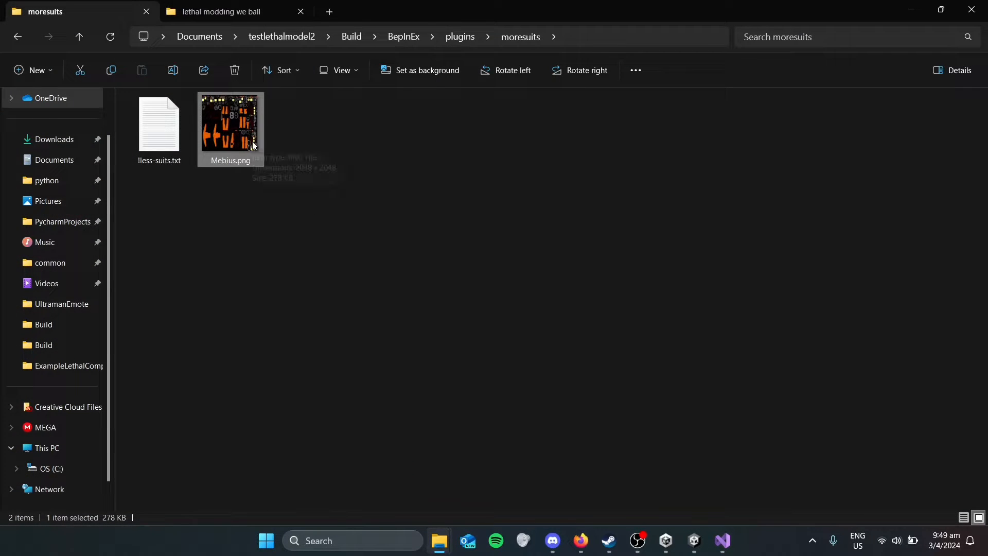
View the renamed Mebius.png suit texture and close the image
left_click(288, 138)
double_click(239, 145)
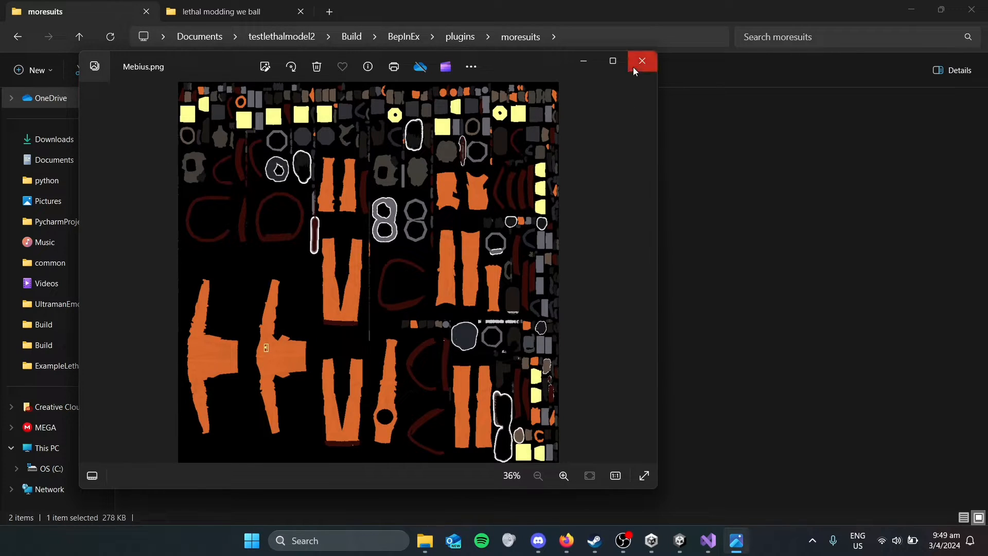
left_click(634, 68)
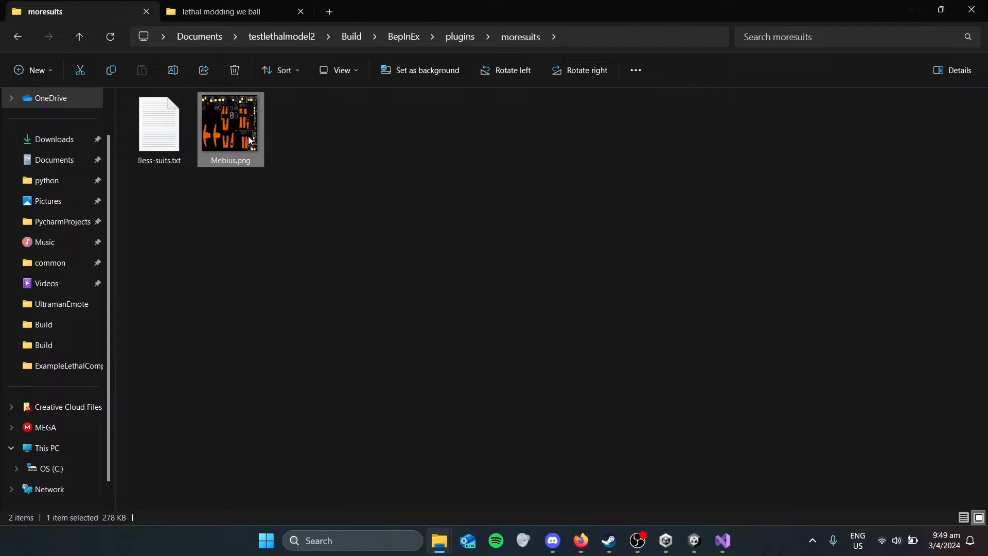
Open the moresuits plugin folder in the lethal modding we ball project's Build folder and view its Mebius.png texture
left_click(216, 12)
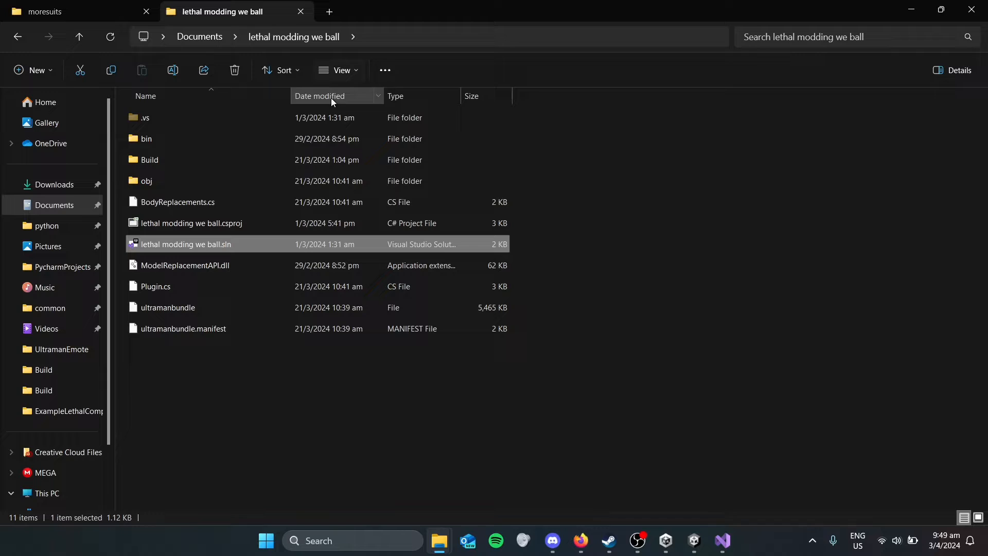
double_click(230, 158)
double_click(237, 121)
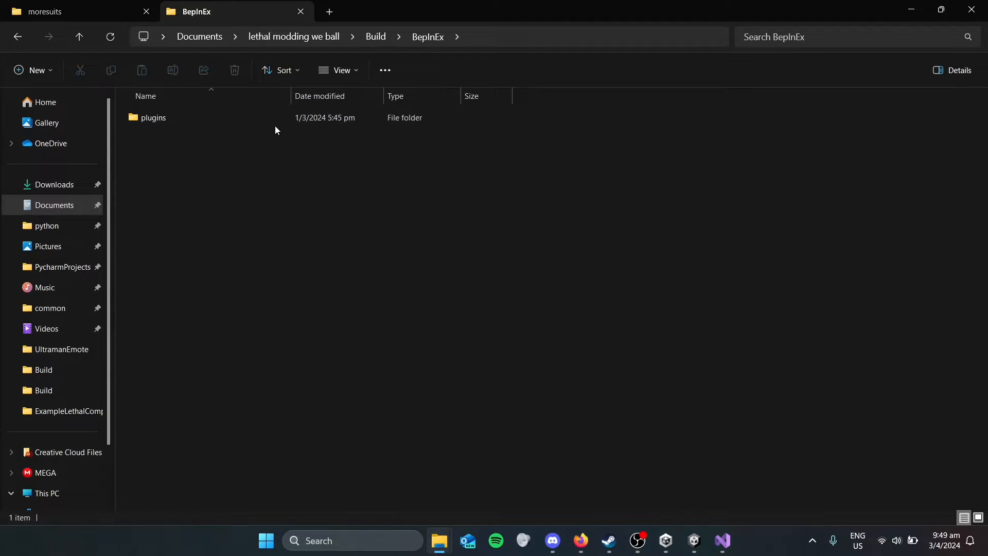
double_click(274, 122)
double_click(293, 117)
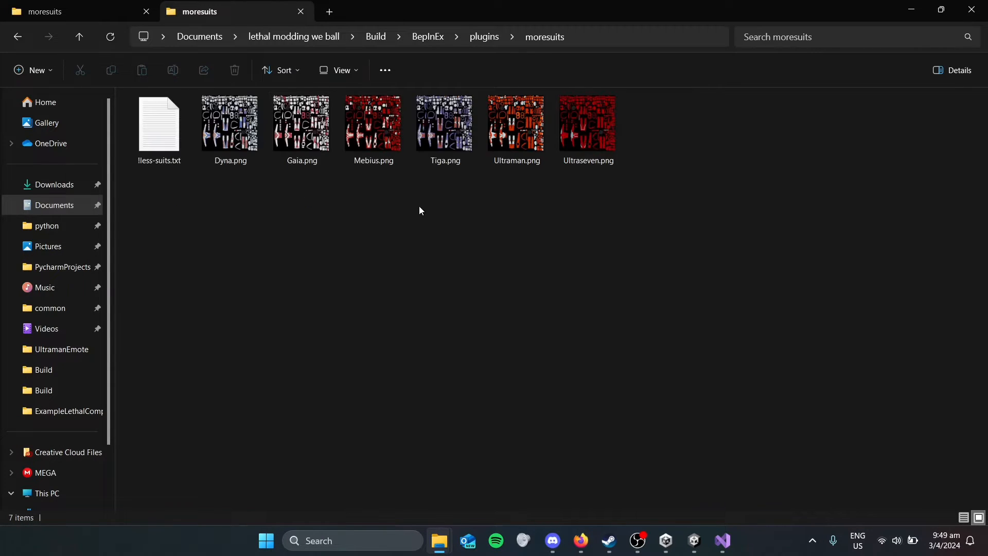
left_click_drag(641, 228, 625, 175)
double_click(365, 138)
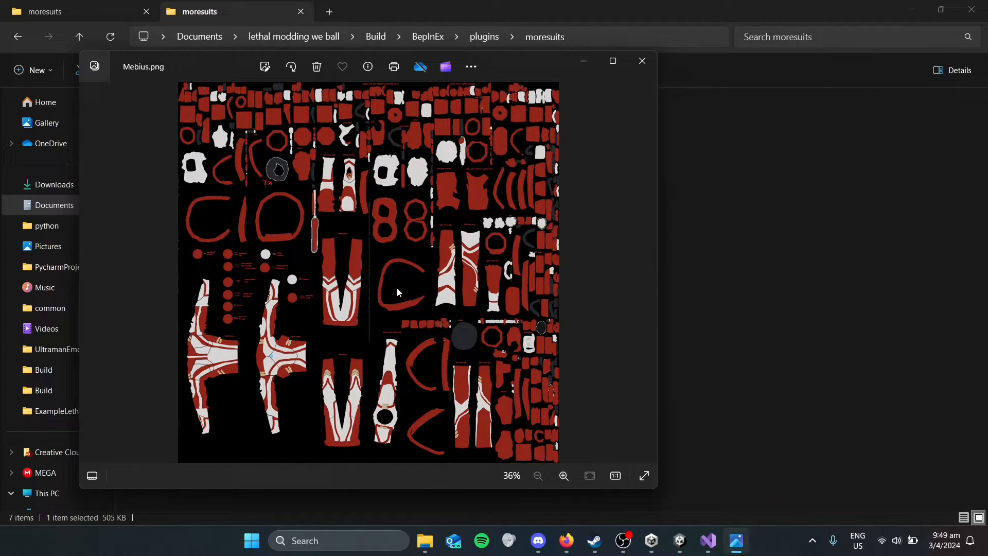
left_click(642, 60)
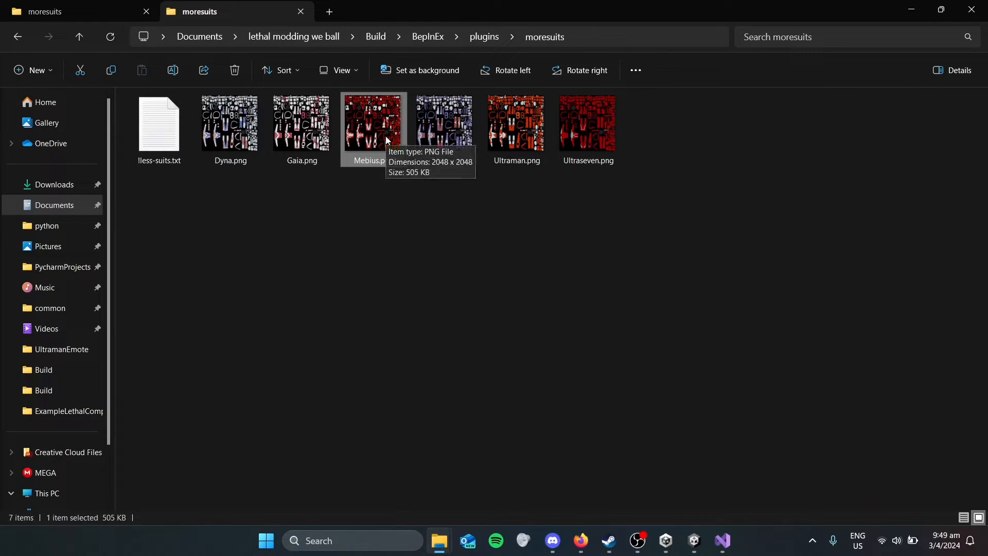
Copy that project's Mebius.png into testlethalmodel2's moresuits folder, replacing the file of the same name
left_click(68, 10)
left_click(68, 11)
left_click(394, 201)
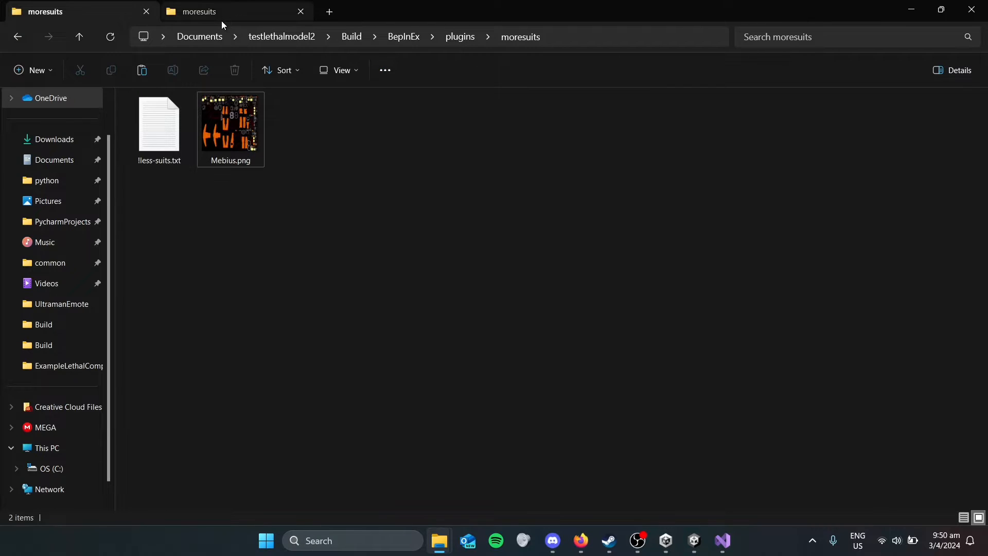
key("ctrl+v")
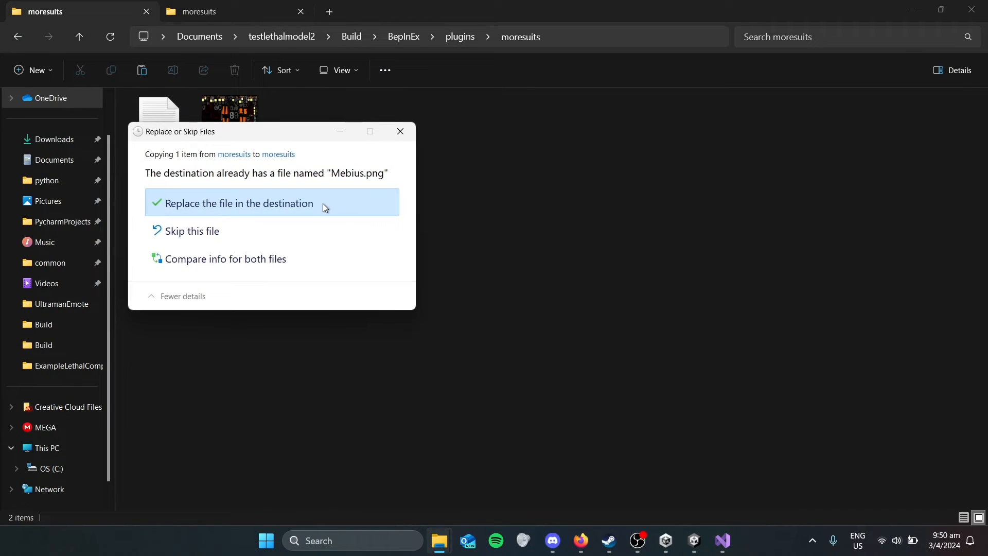
left_click(326, 207)
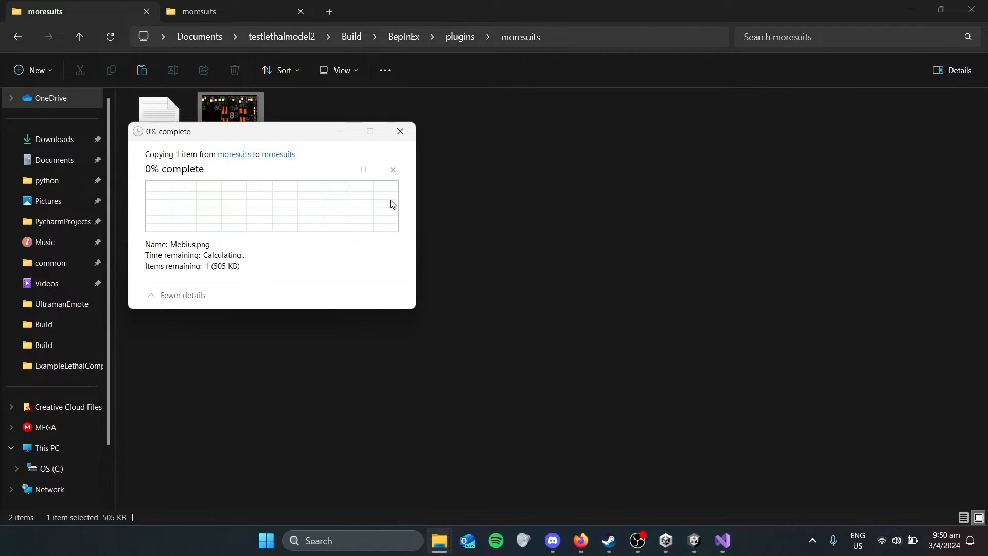
left_click(315, 197)
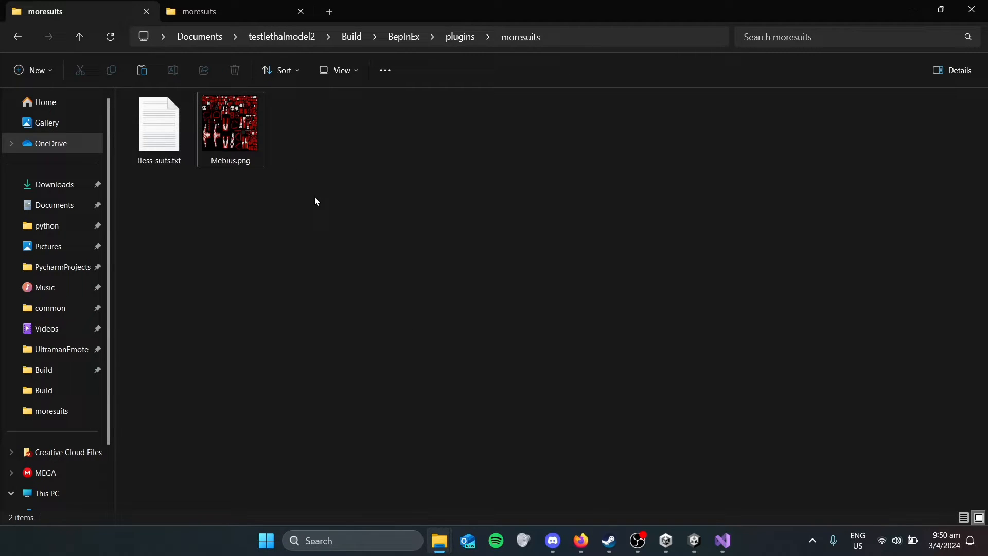
Go back up to the testlethalmodel2 project folder and launch Thunderstore Mod Manager
left_click(355, 37)
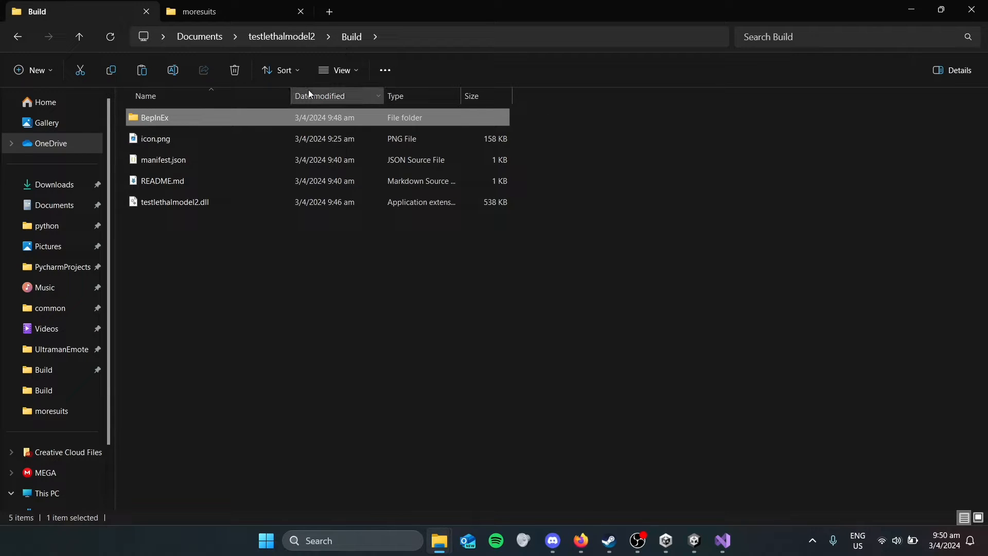
left_click(278, 38)
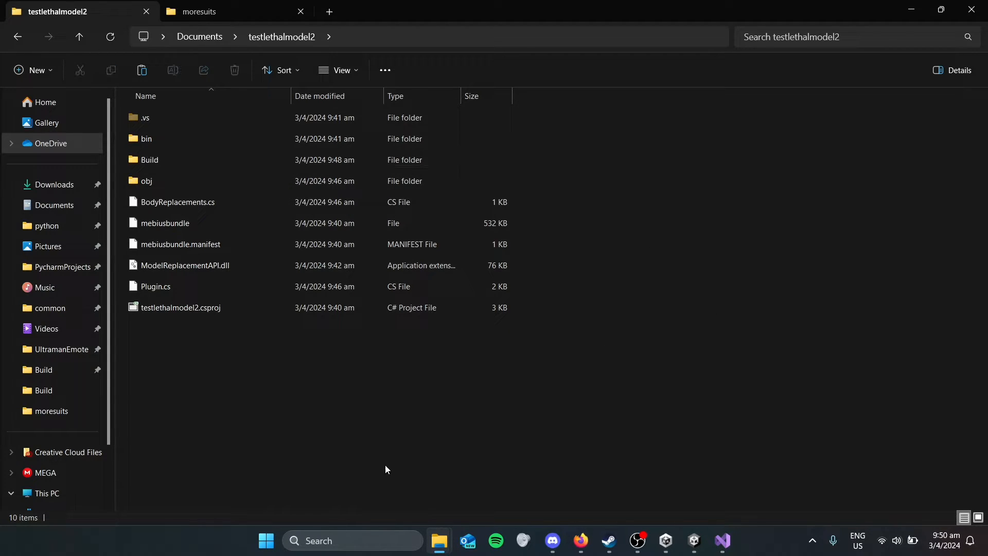
left_click(374, 542)
type("thunder")
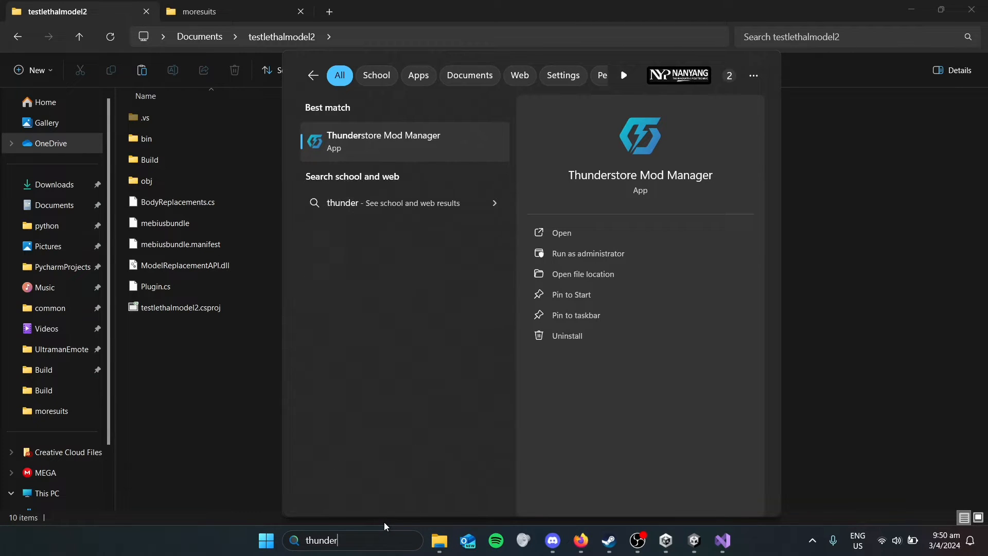
key("Return")
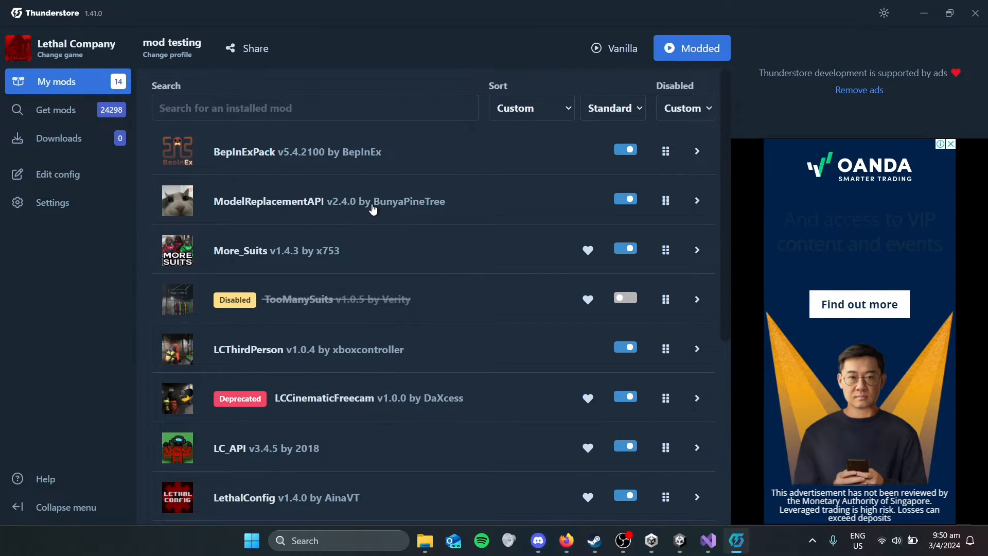
Review the mods installed in the mod testing profile, including the ModelReplacementAPI and More_Suits dependencies
left_click(370, 209)
left_click(388, 204)
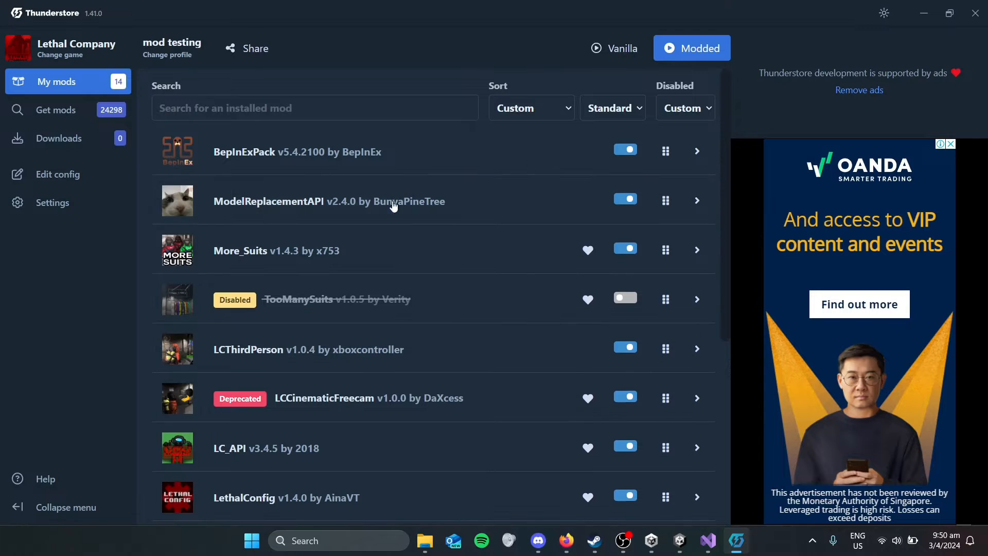
left_click(337, 253)
left_click(338, 257)
scroll(340, 258, "down", 1)
scroll(340, 258, "up", 1)
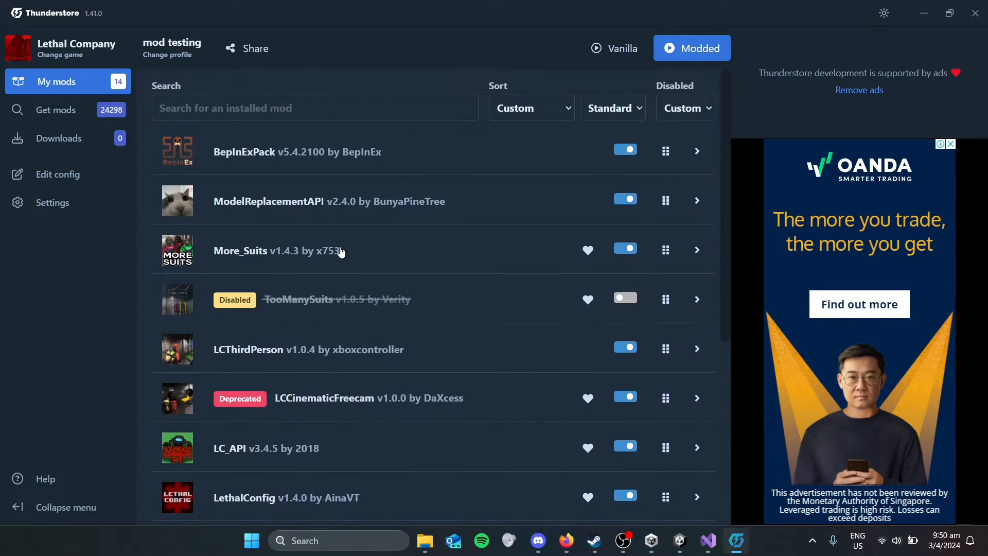
left_click(346, 250)
left_click(347, 250)
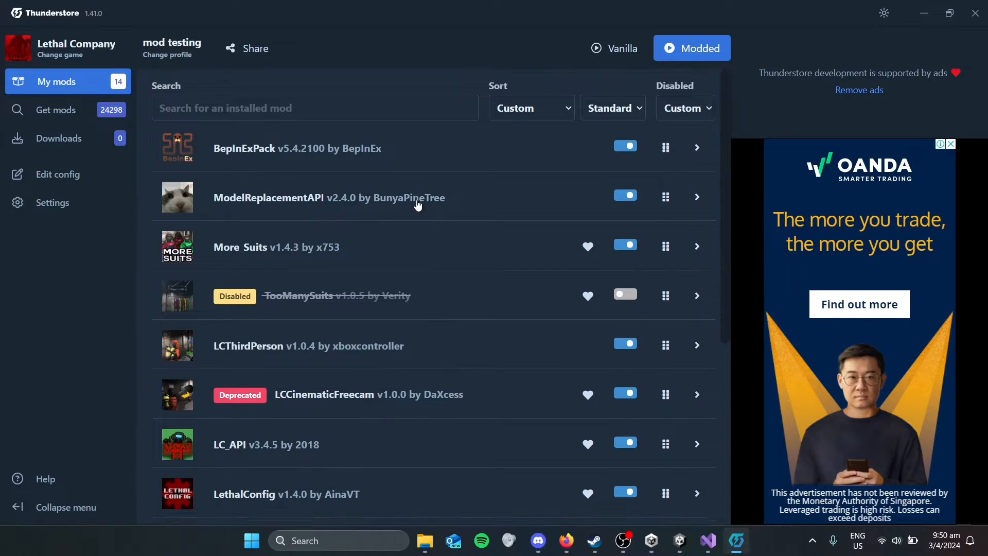
scroll(406, 200, "down", 1)
scroll(380, 201, "up", 1)
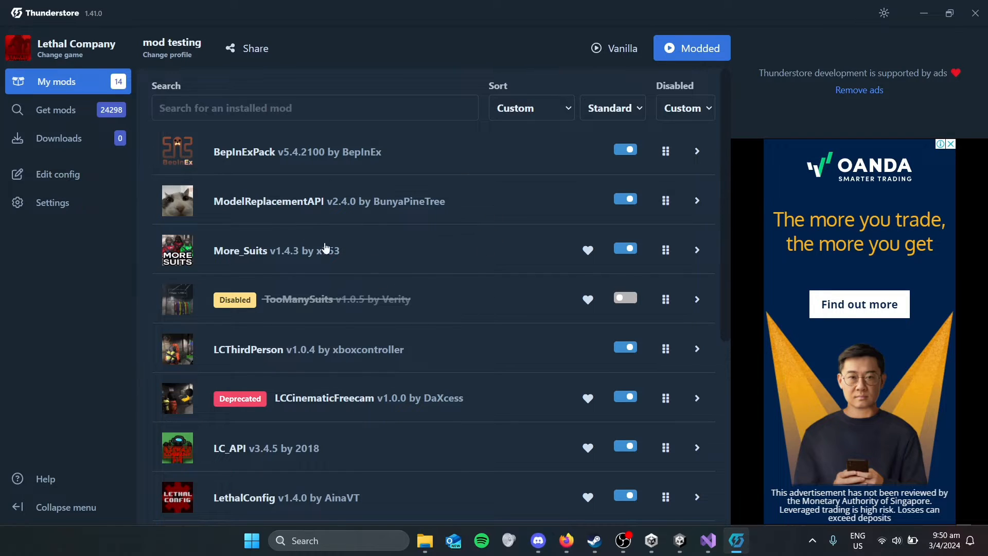
scroll(398, 240, "down", 6)
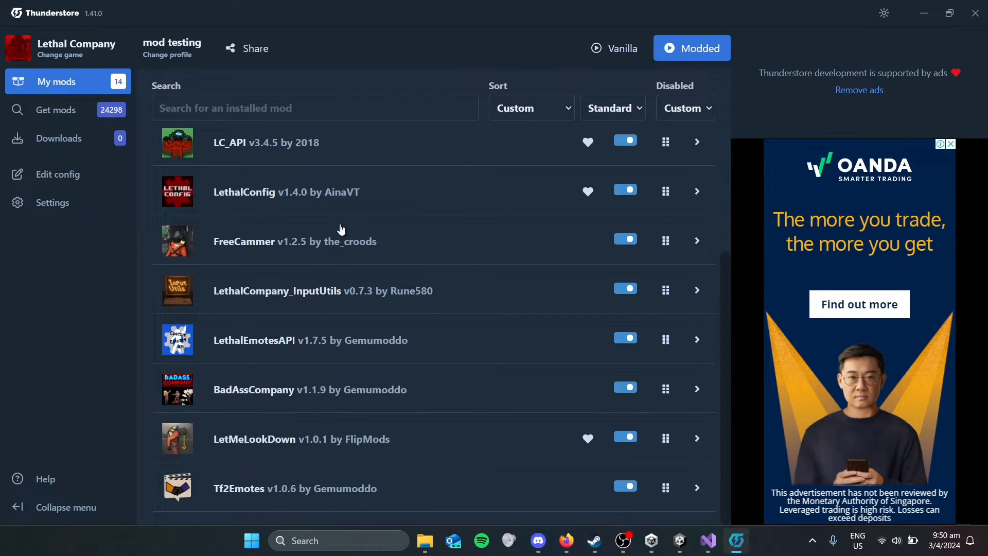
scroll(348, 227, "up", 6)
scroll(397, 320, "down", 4)
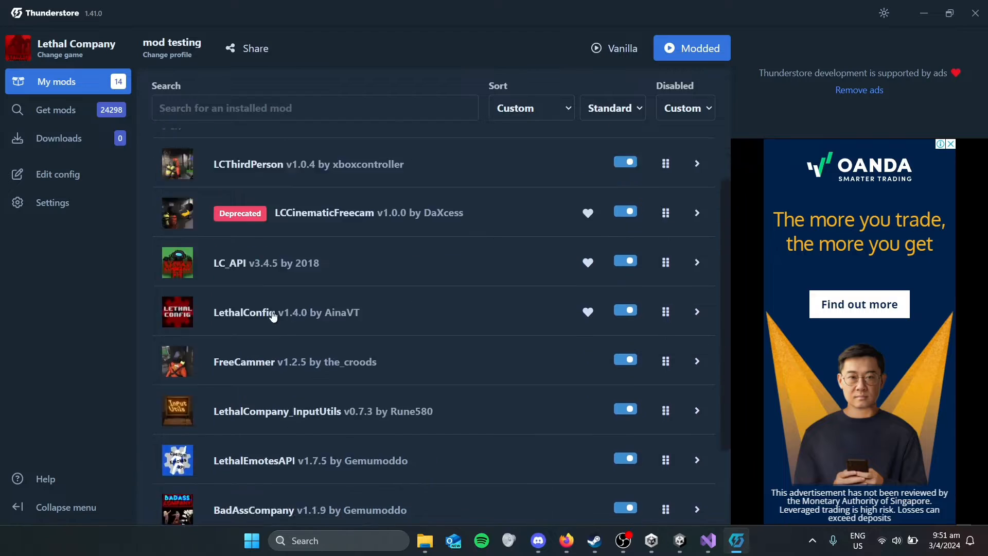
scroll(252, 330, "down", 2)
scroll(309, 341, "up", 6)
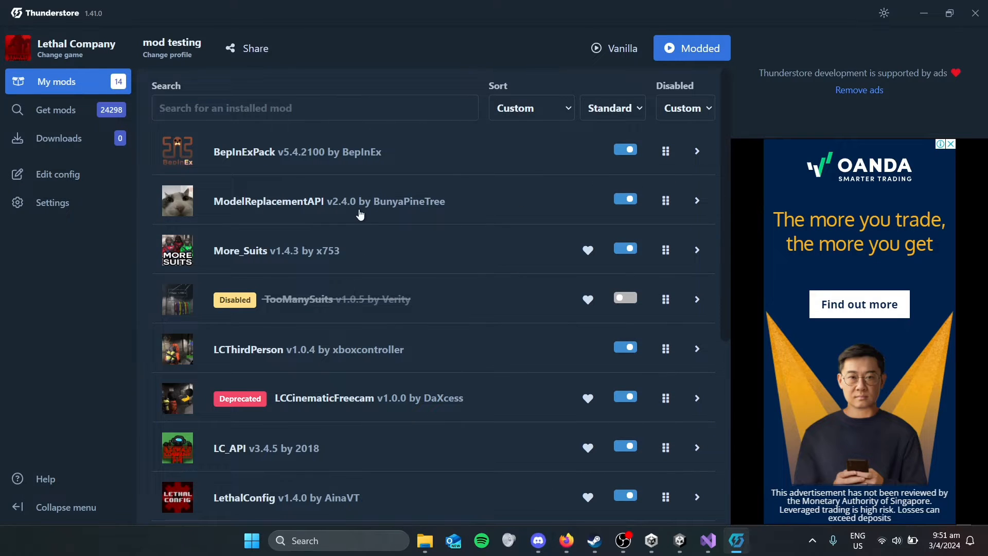
From the mod manager's settings, browse the mod testing profile folder and open its BepInEx plugins folder
left_click(113, 200)
scroll(311, 230, "down", 3)
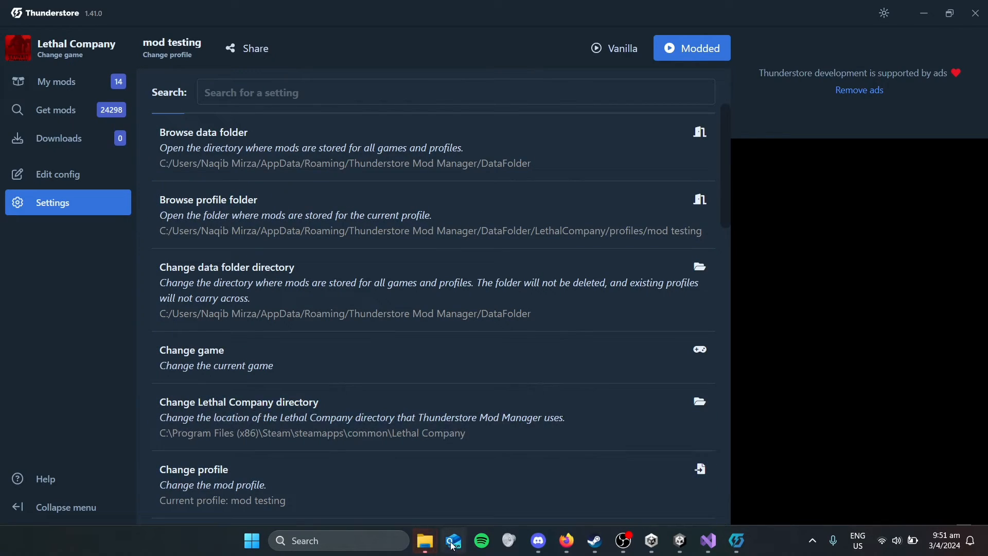
mouse_move(436, 543)
left_click(646, 467)
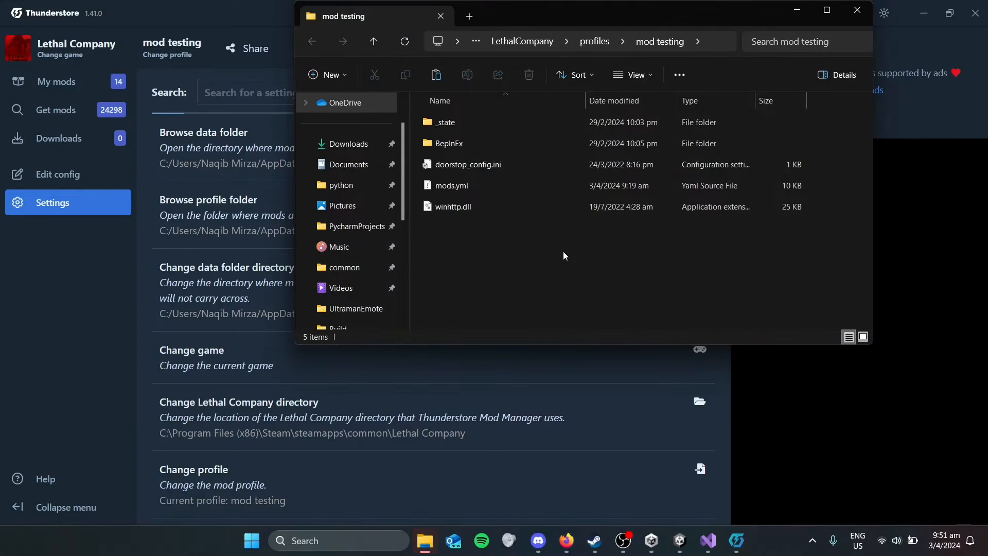
double_click(512, 140)
double_click(488, 211)
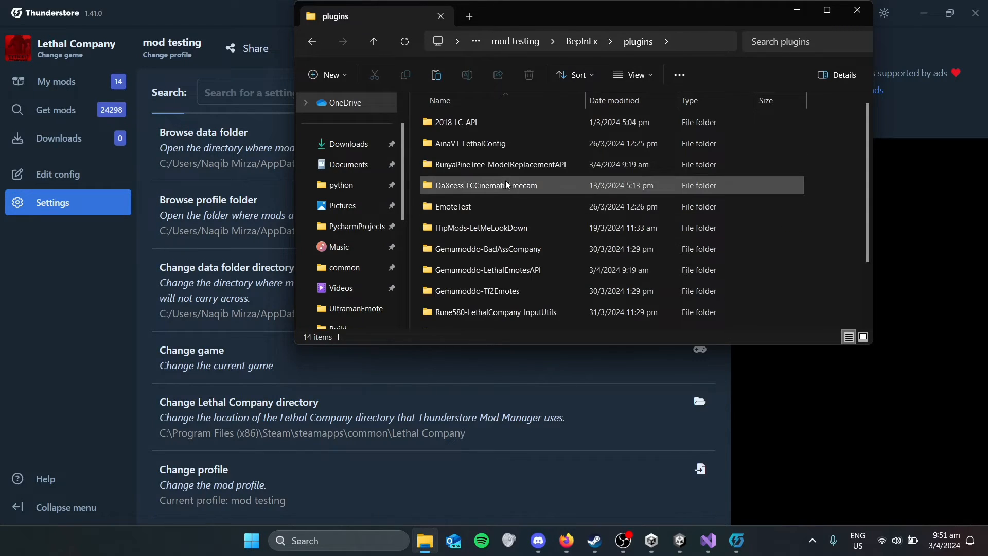
scroll(561, 161, "down", 2)
scroll(616, 162, "up", 1)
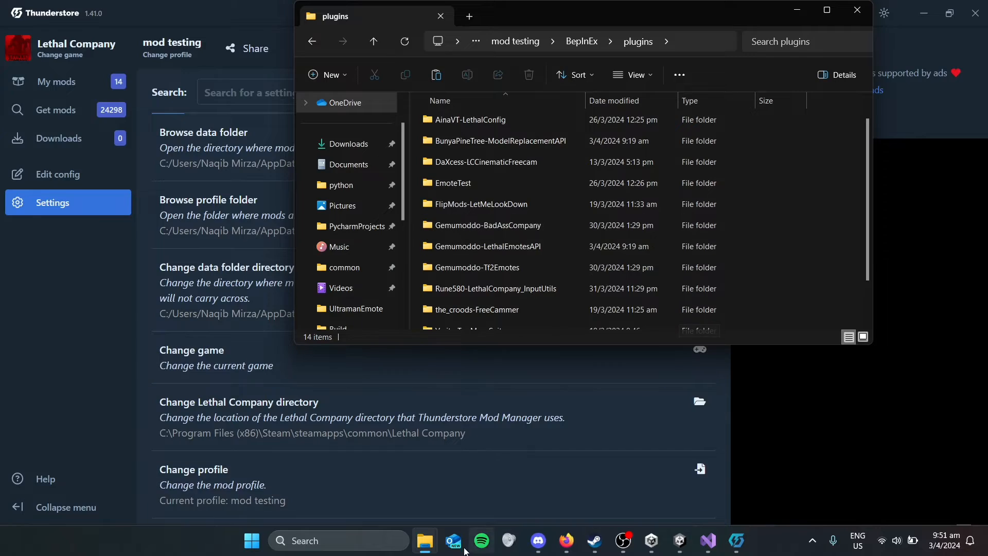
Copy the Build folder from the testlethalmodel2 project into the mod testing profile's BepInEx plugins folder
mouse_move(425, 541)
mouse_move(448, 481)
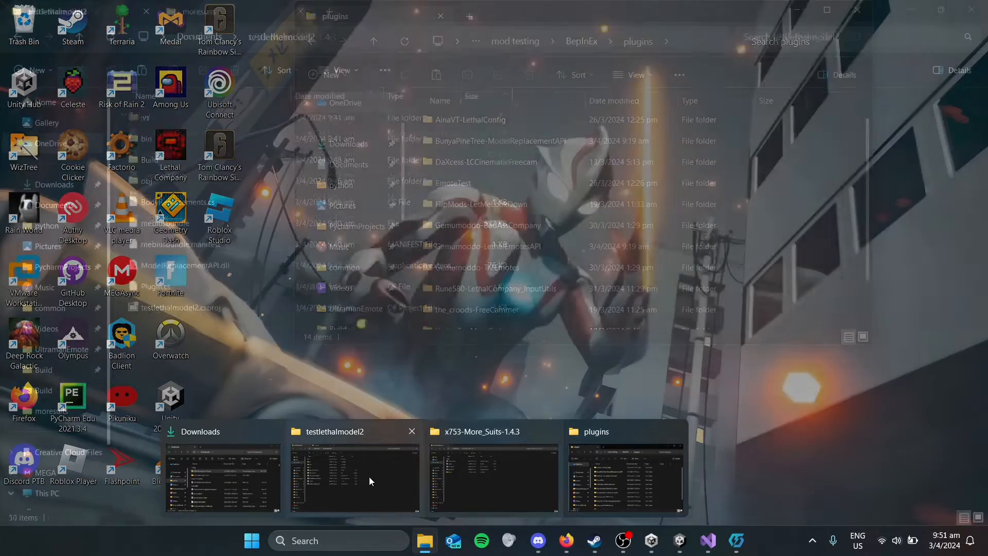
mouse_move(359, 476)
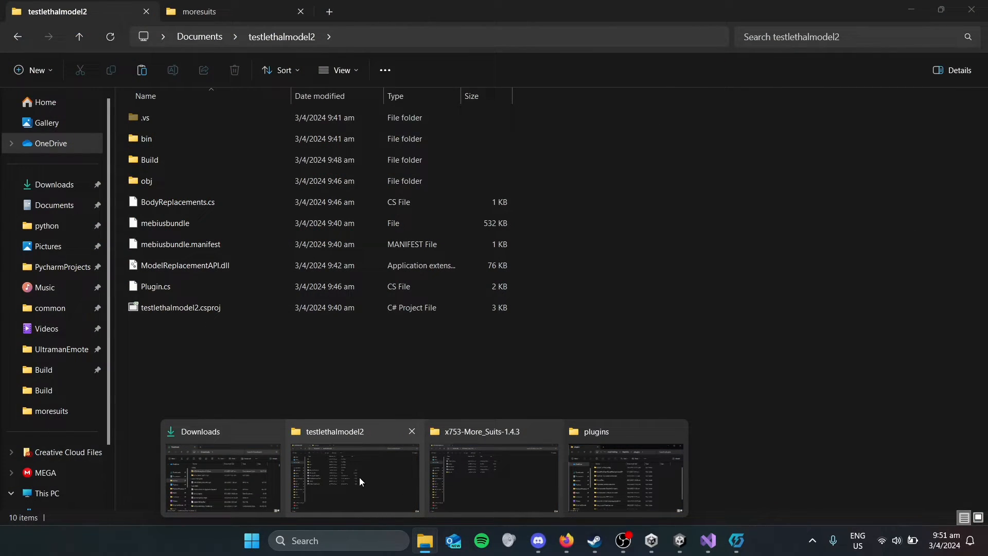
left_click(359, 477)
left_click(941, 9)
left_click(347, 367)
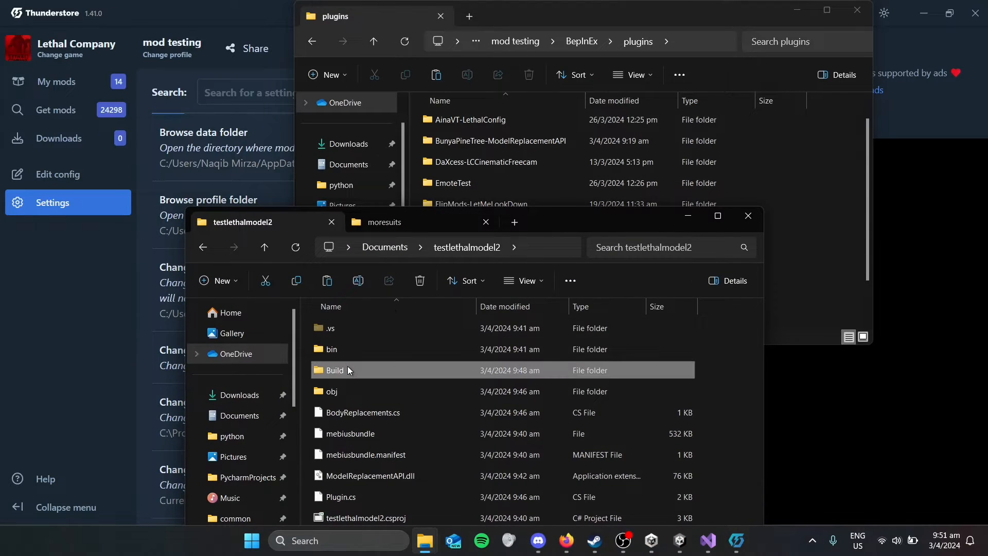
left_click(815, 205)
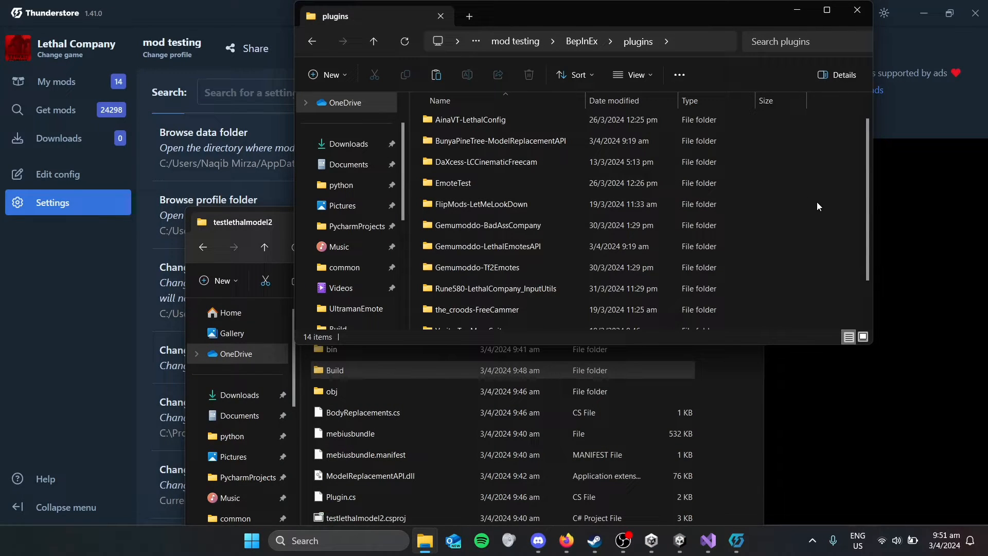
key("ctrl+v")
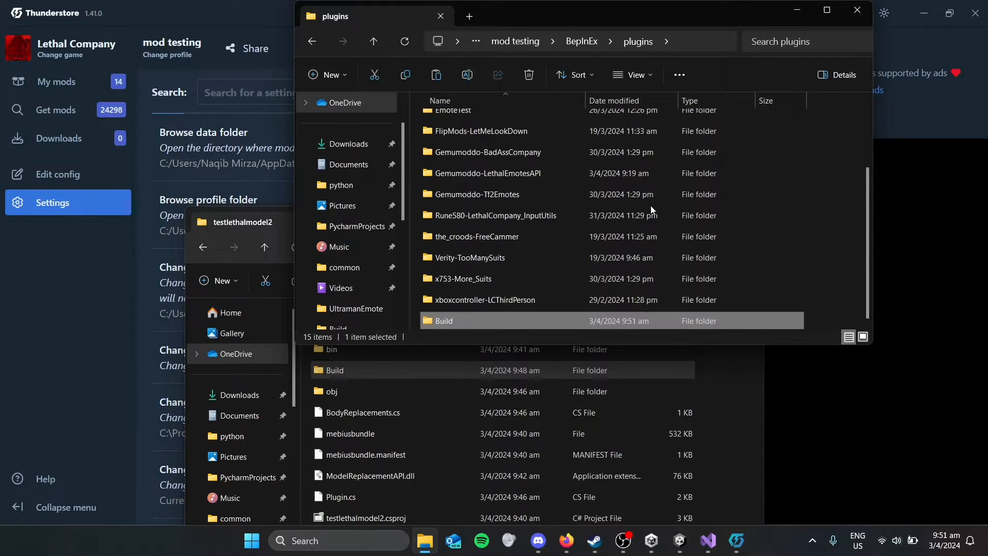
Examine the copied Build folder's files and its nested BepInEx and plugins folders
double_click(474, 322)
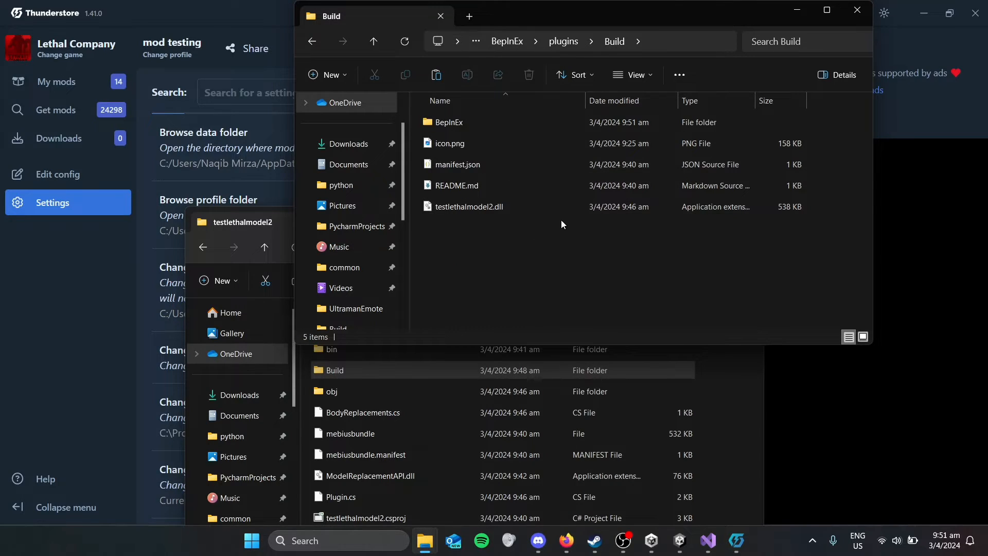
left_click(476, 124)
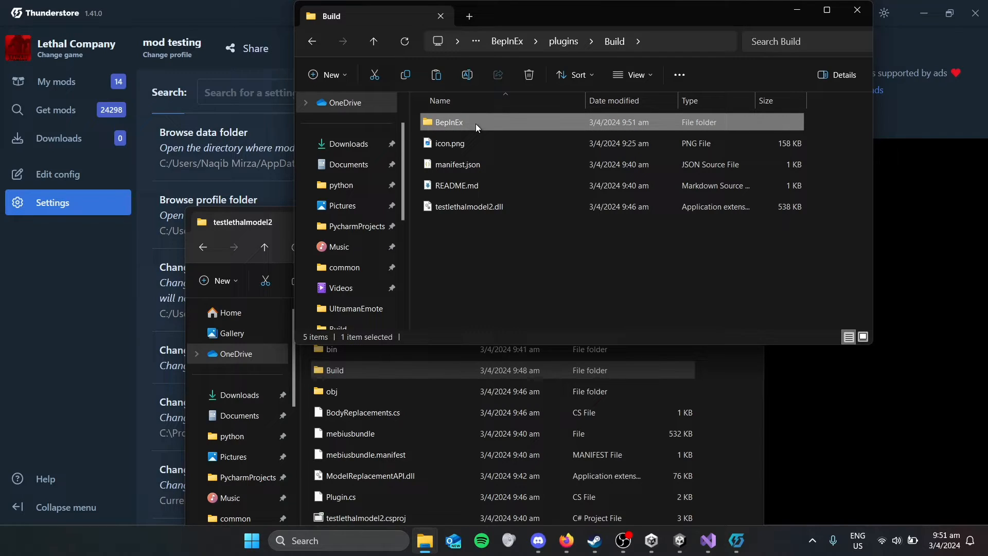
double_click(475, 124)
double_click(476, 124)
left_click(312, 42)
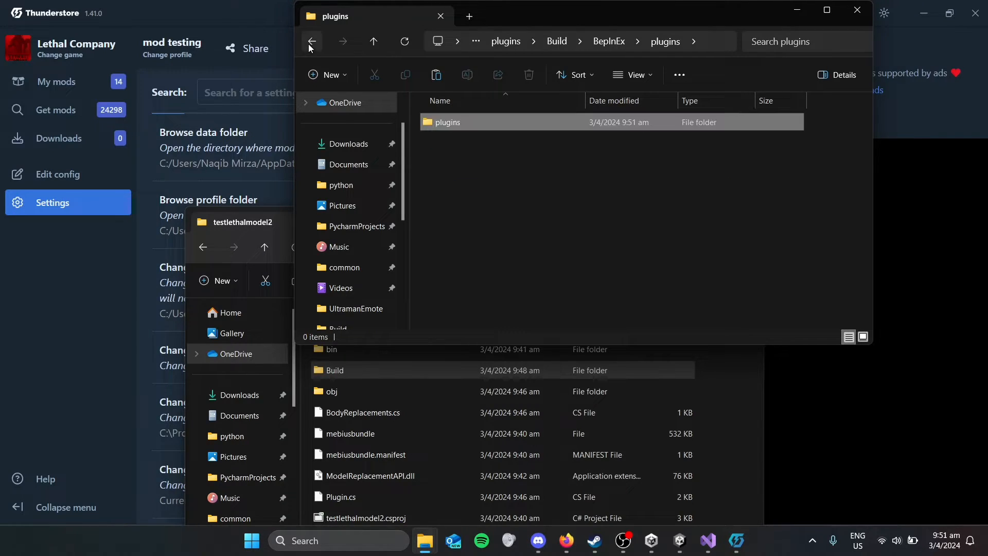
left_click(311, 42)
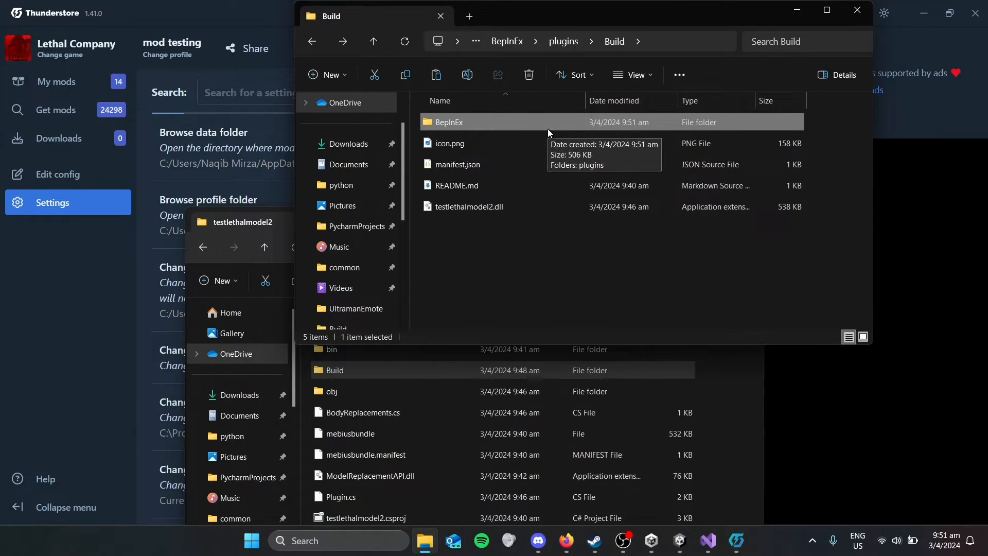
double_click(479, 125)
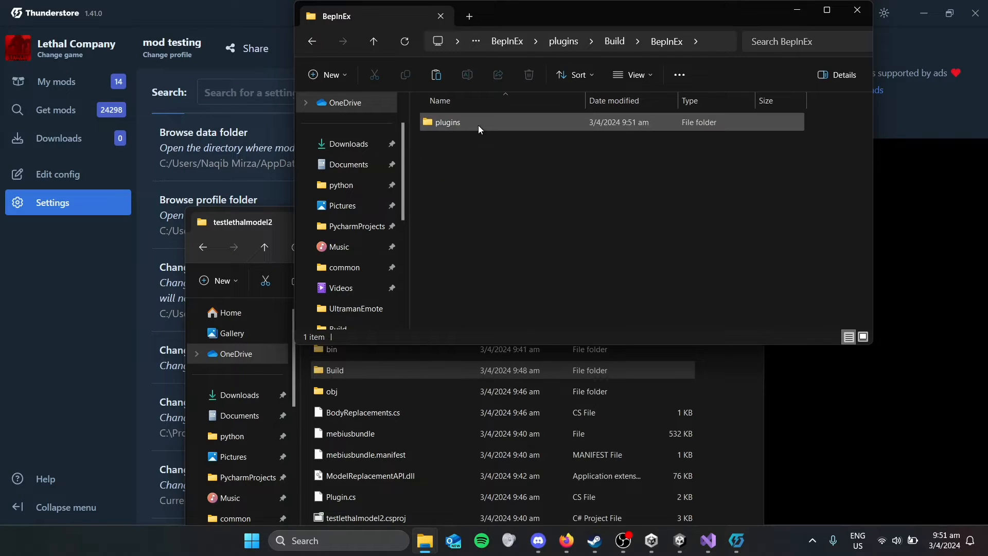
double_click(478, 125)
left_click(312, 42)
left_click(313, 43)
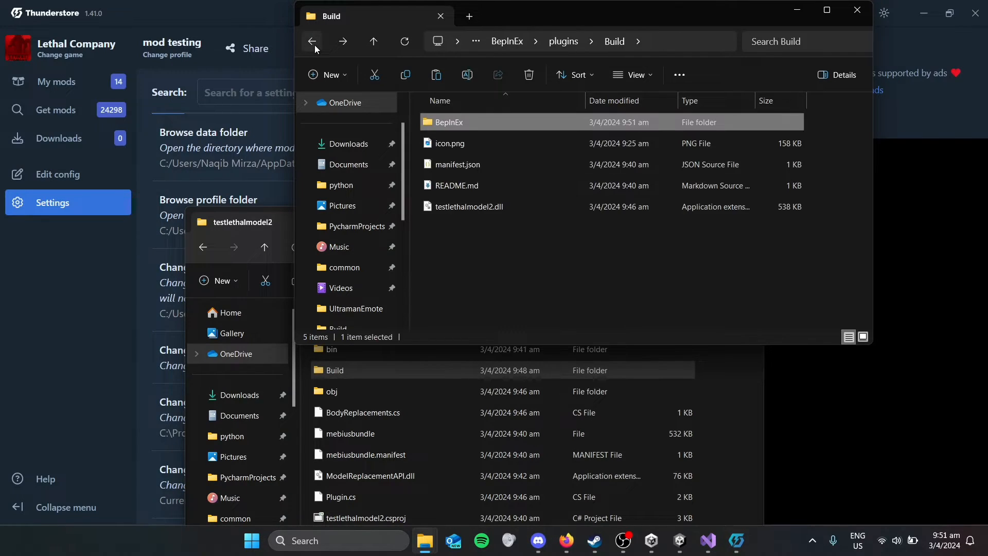
double_click(572, 118)
double_click(572, 118)
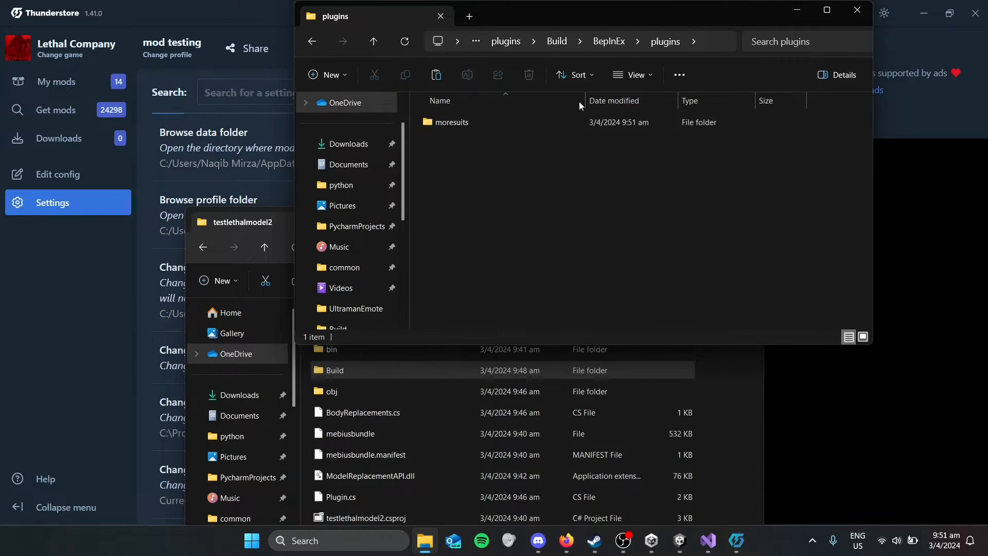
Copy the moresuits folder from the nested BepInEx plugins folder into the top level of the copied Build folder
left_click(508, 122)
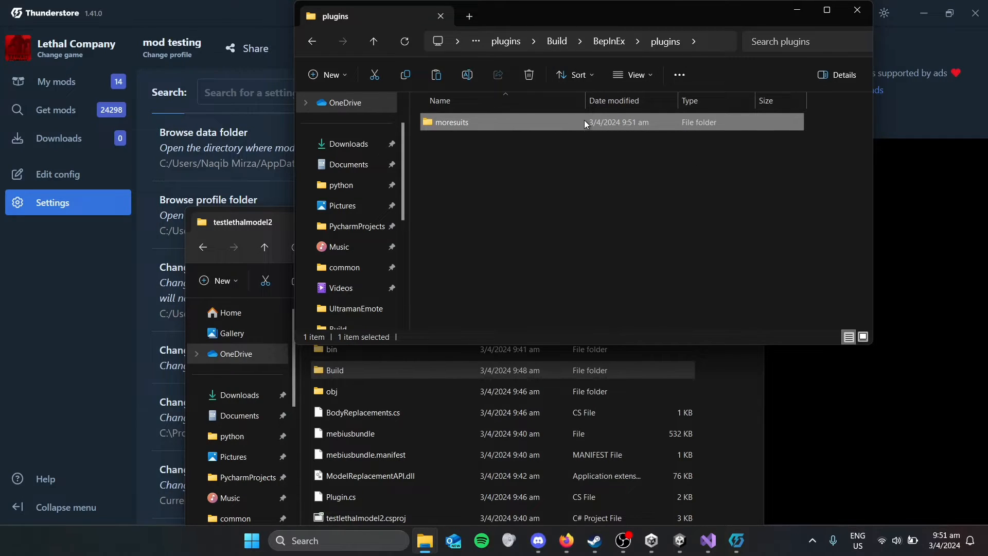
left_click(608, 43)
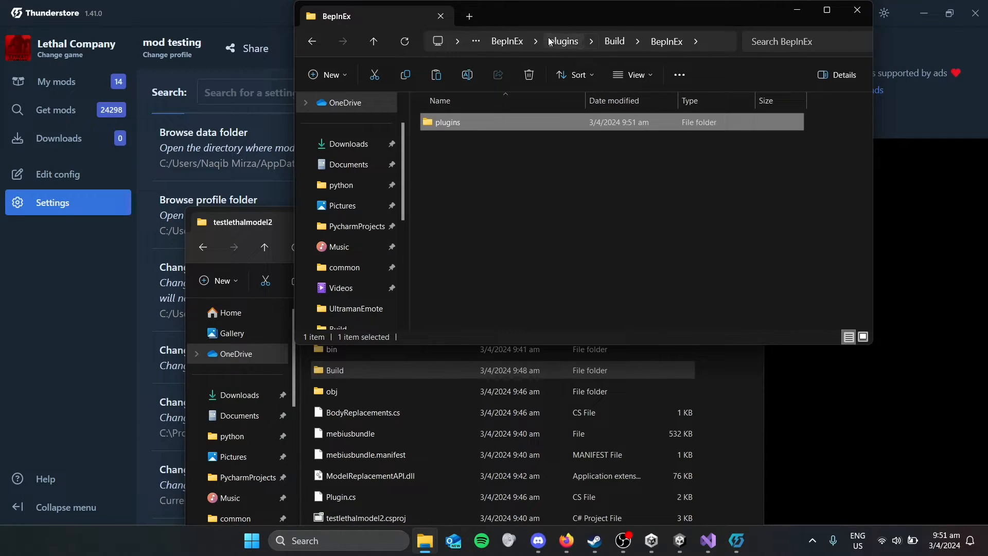
left_click(577, 44)
double_click(529, 164)
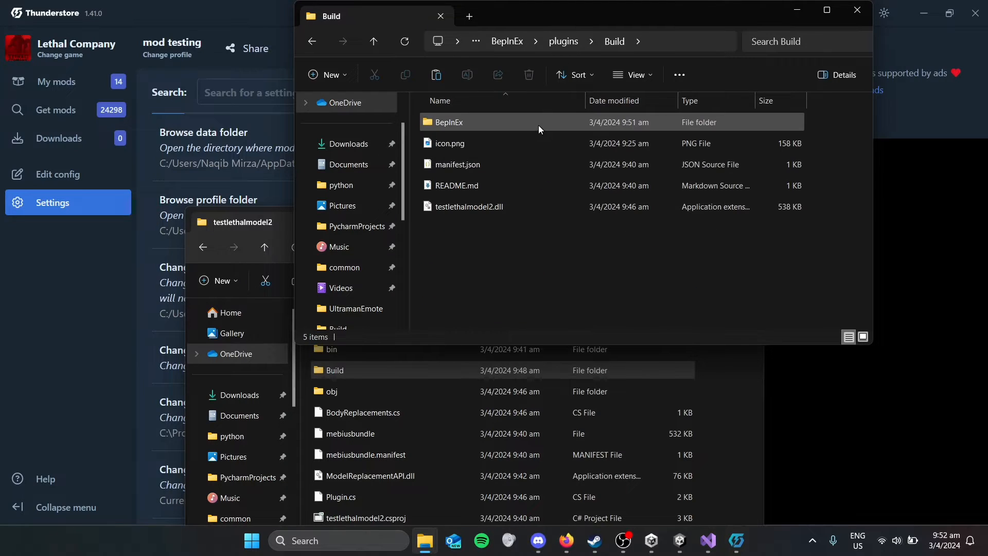
double_click(538, 125)
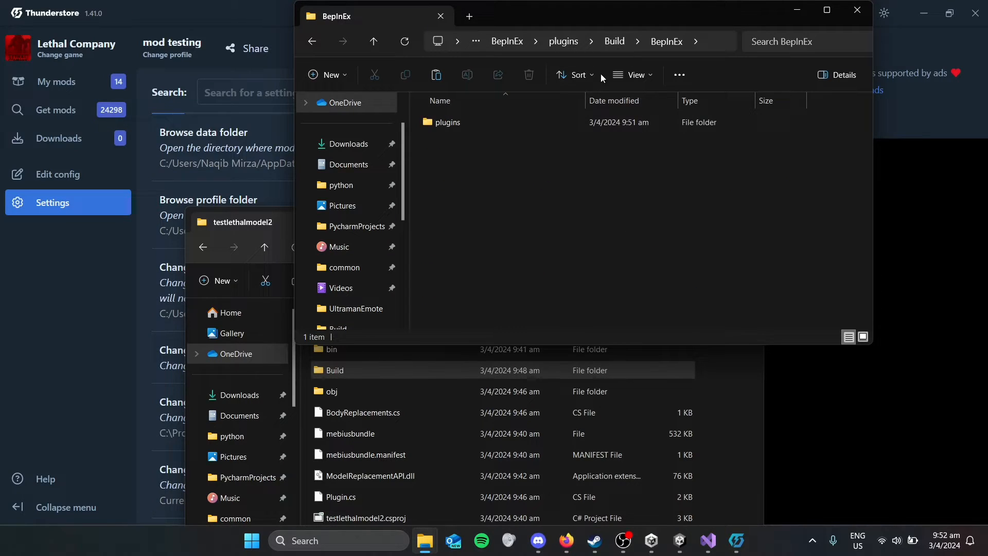
double_click(575, 122)
left_click(574, 122)
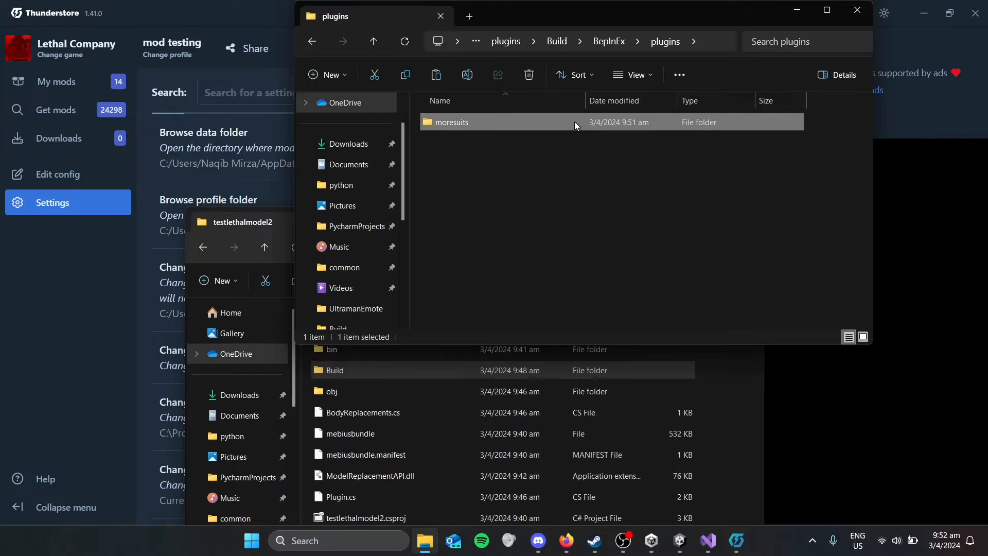
left_click(557, 41)
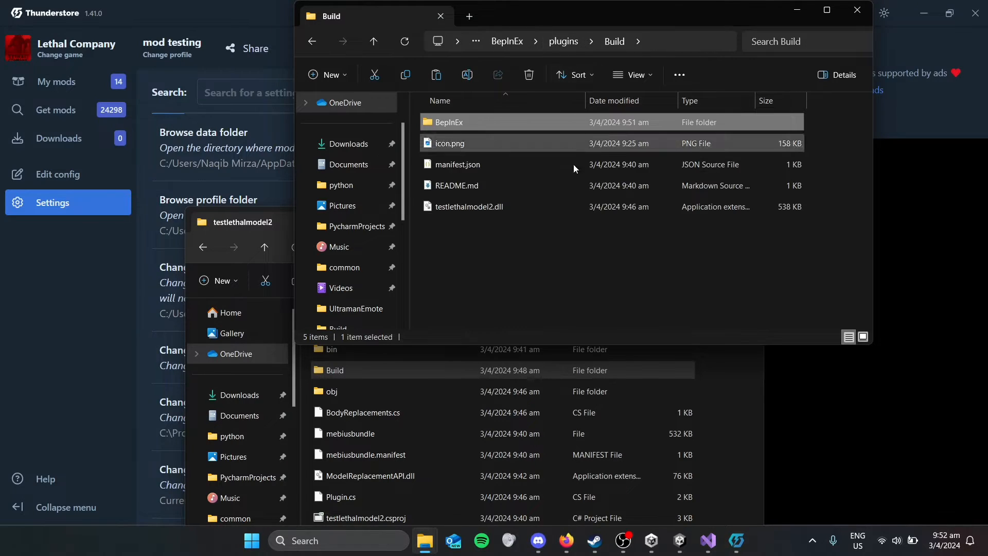
key("ctrl+v")
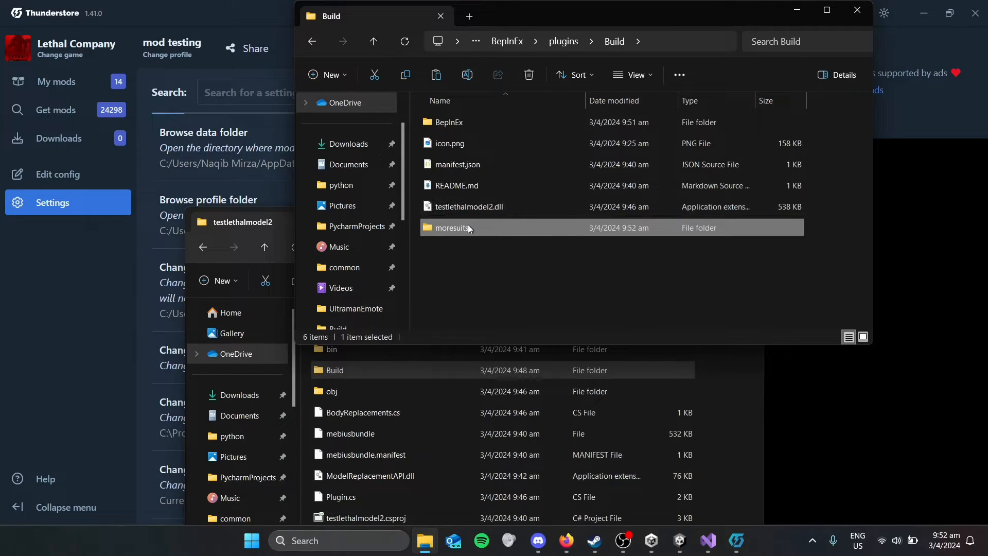
Delete the nested BepInEx folder from the copied Build folder and check the contents of its moresuits folder
left_click(474, 122)
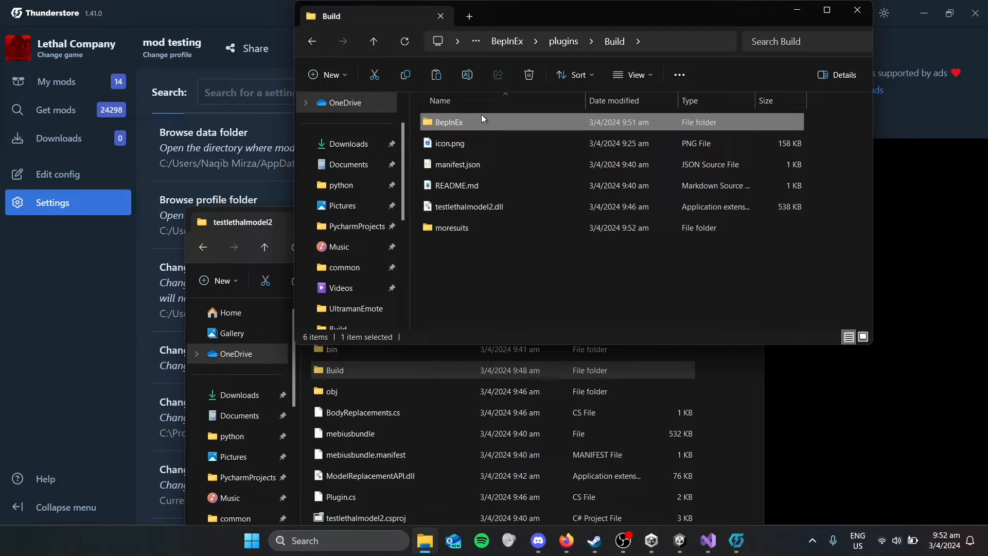
key("Delete")
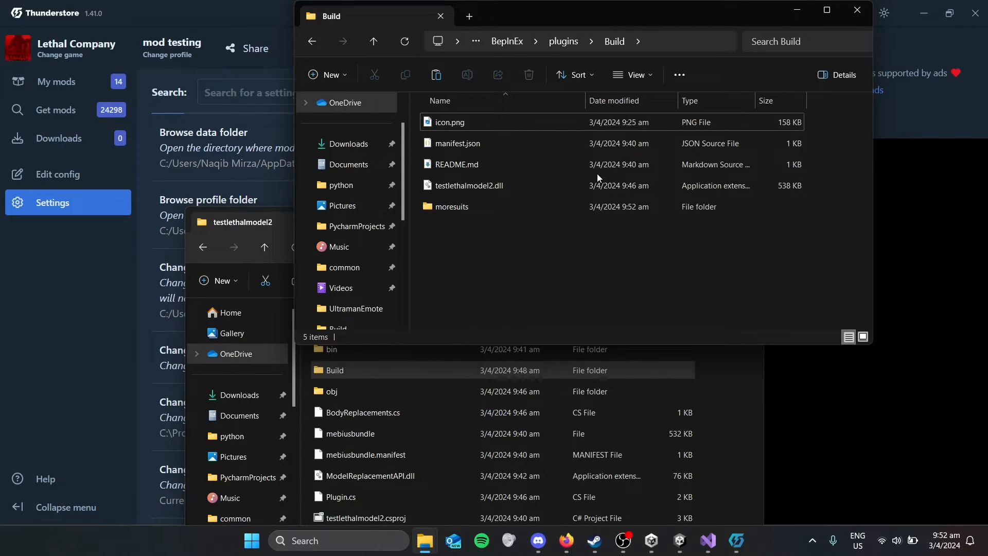
double_click(492, 206)
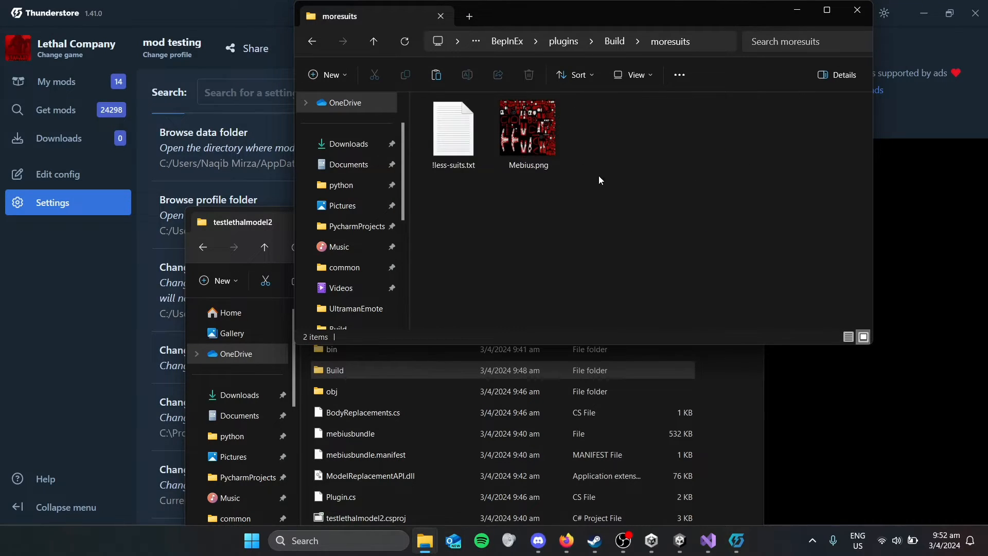
left_click(615, 41)
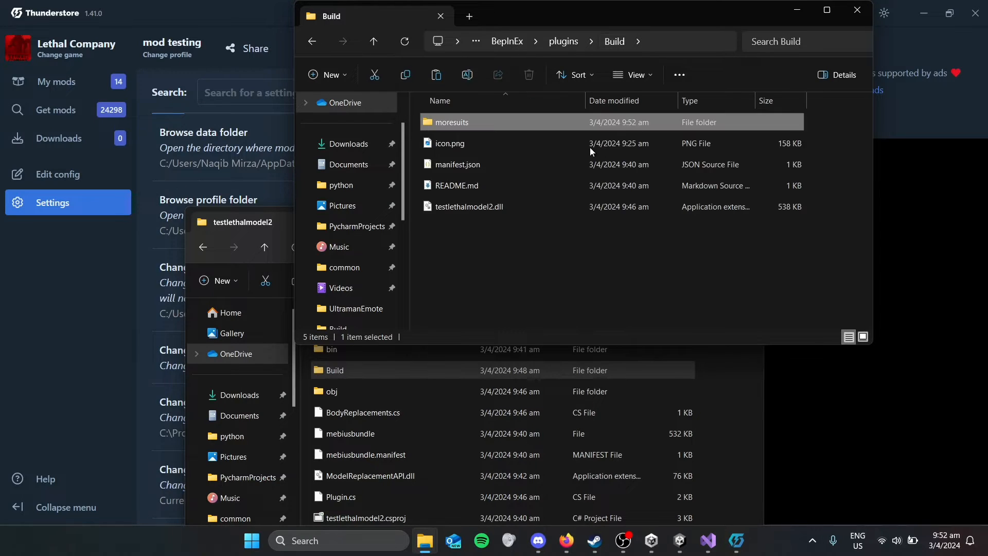
left_click(635, 288)
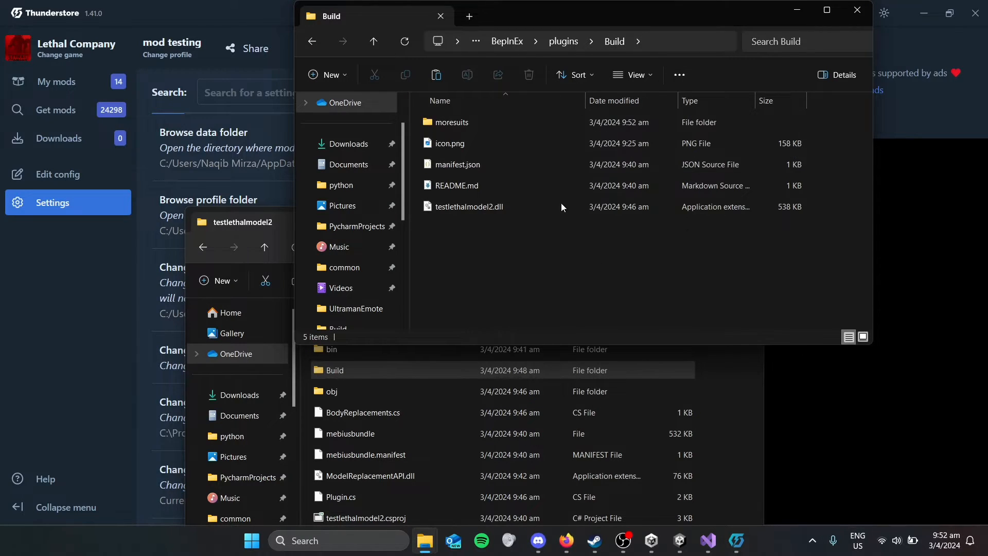
Review the original Build folder's BepInEx plugins structure in the testlethalmodel2 project, and put that window away
left_click(730, 428)
double_click(412, 364)
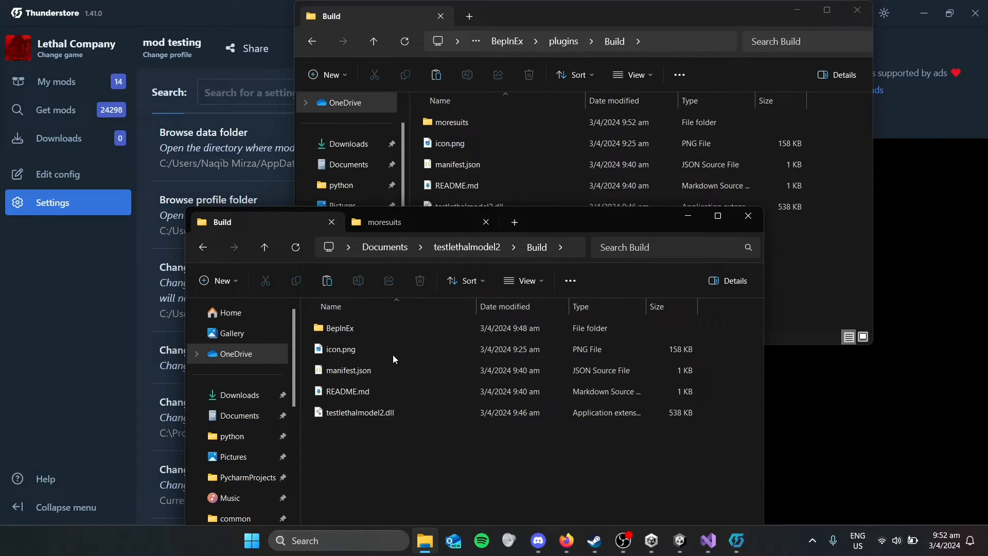
double_click(414, 327)
double_click(432, 327)
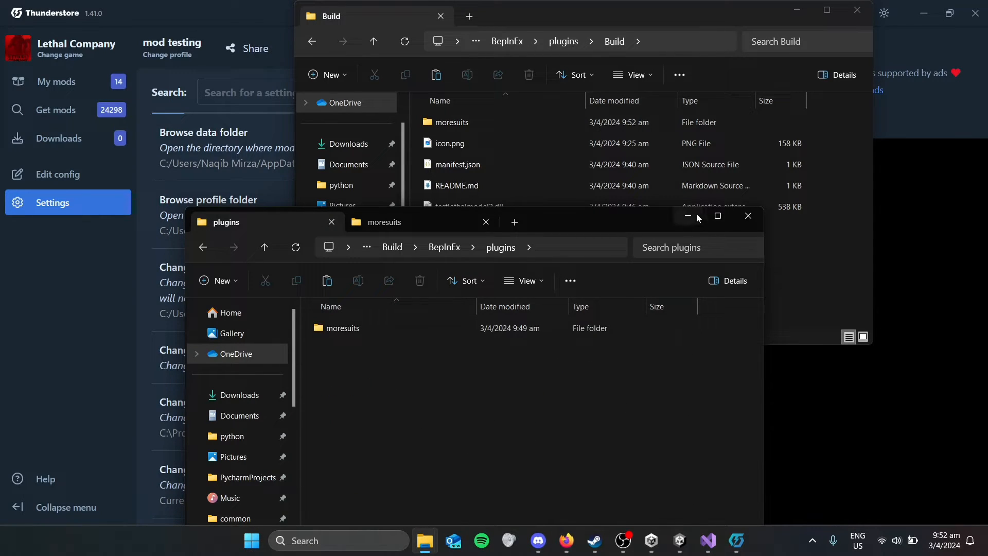
left_click(698, 216)
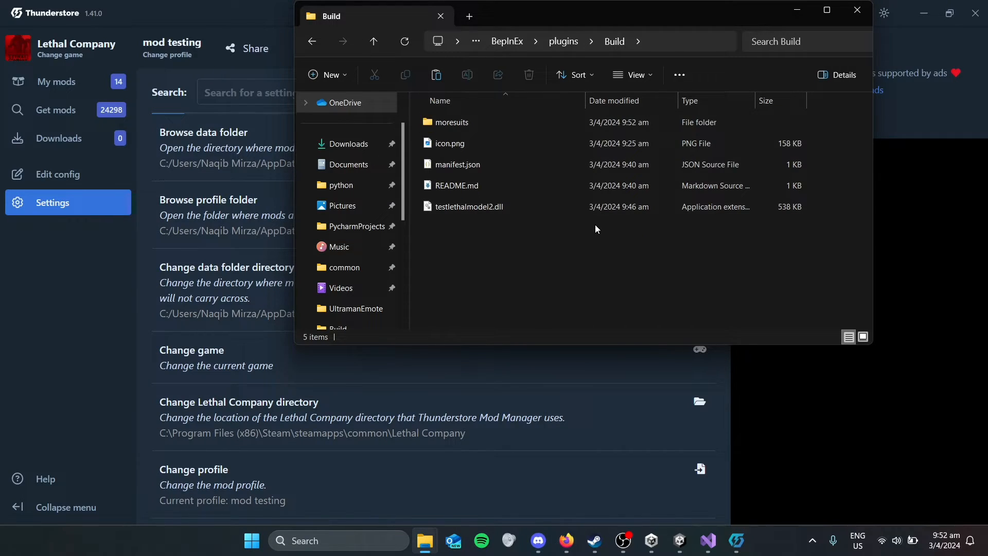
Return to Thunderstore Mod Manager and launch the modded version of Lethal Company with the mod testing profile
left_click(792, 11)
left_click(693, 49)
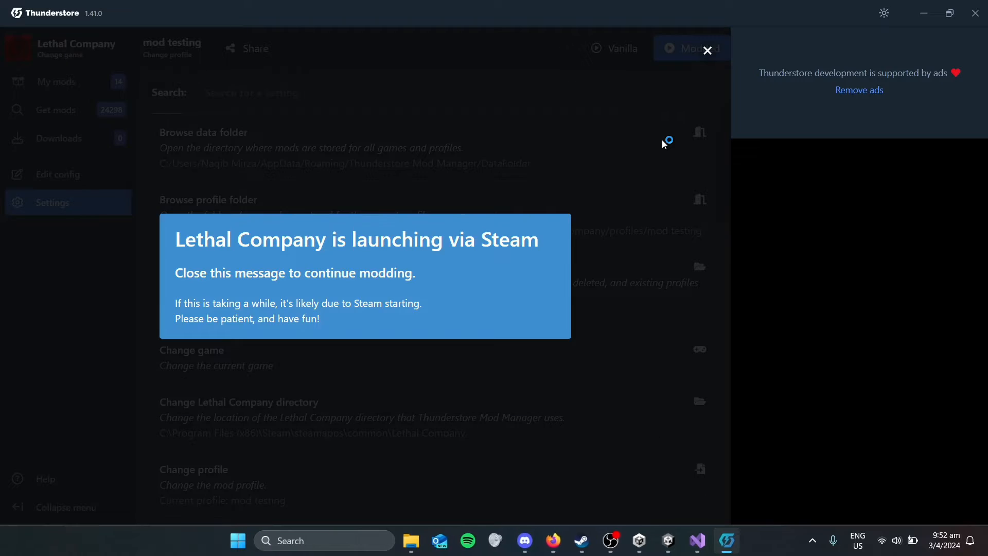
left_click(564, 396)
left_click(751, 540)
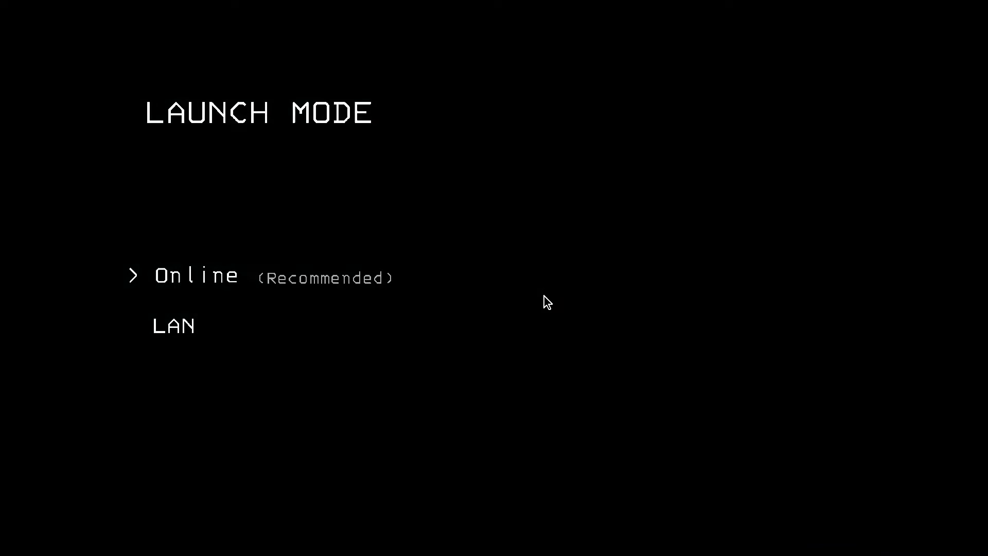
Choose a launch mode and host a game session to enter the ship
left_click(288, 299)
left_click(476, 335)
left_click(196, 285)
left_click(478, 332)
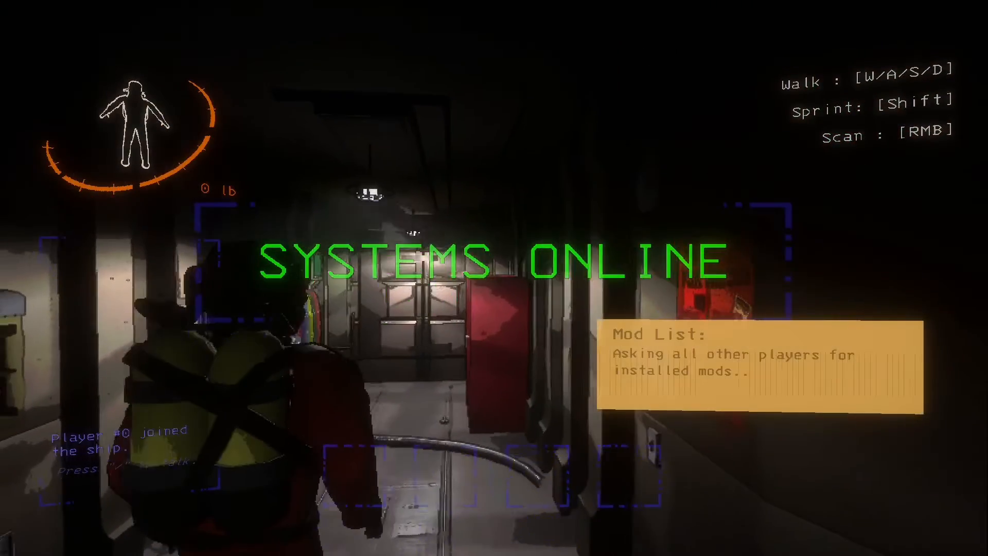
Walk to the suit rack, change into the Mebius suit and move around to check the replaced player model
key("w")
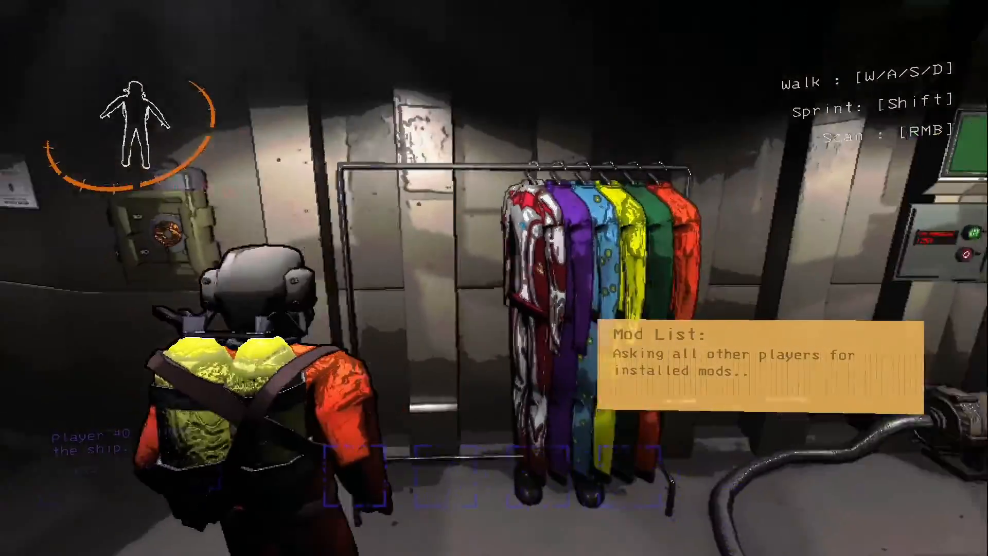
key("w")
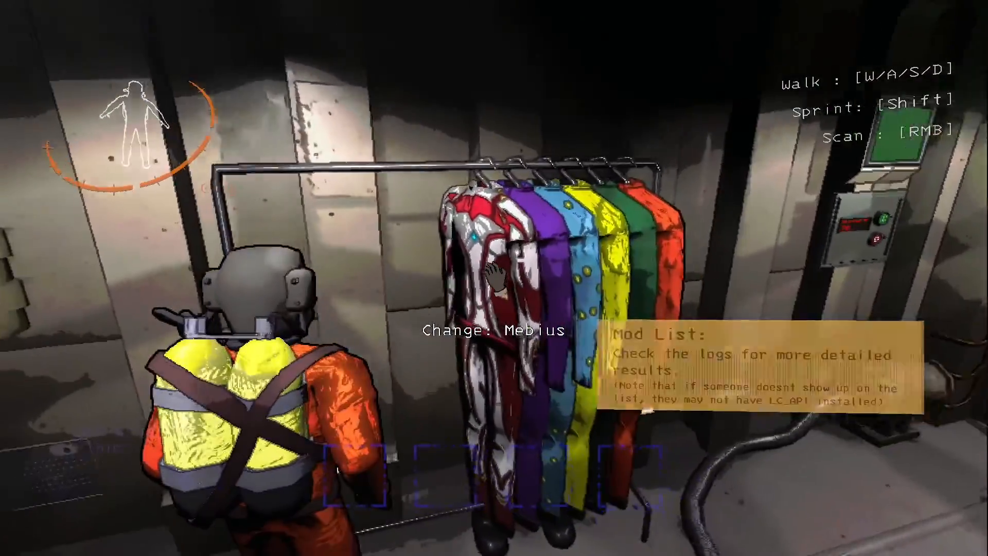
key("a")
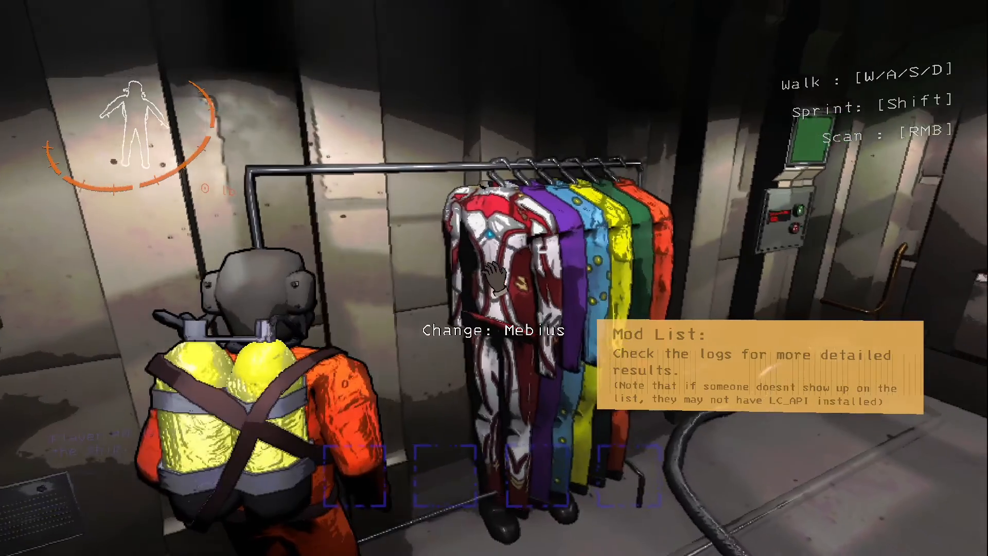
key("e")
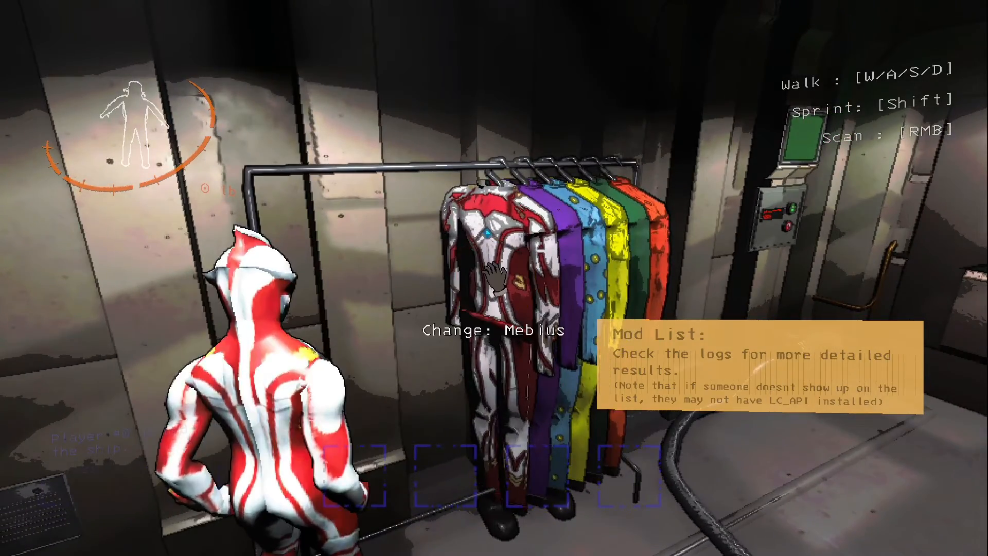
key("w")
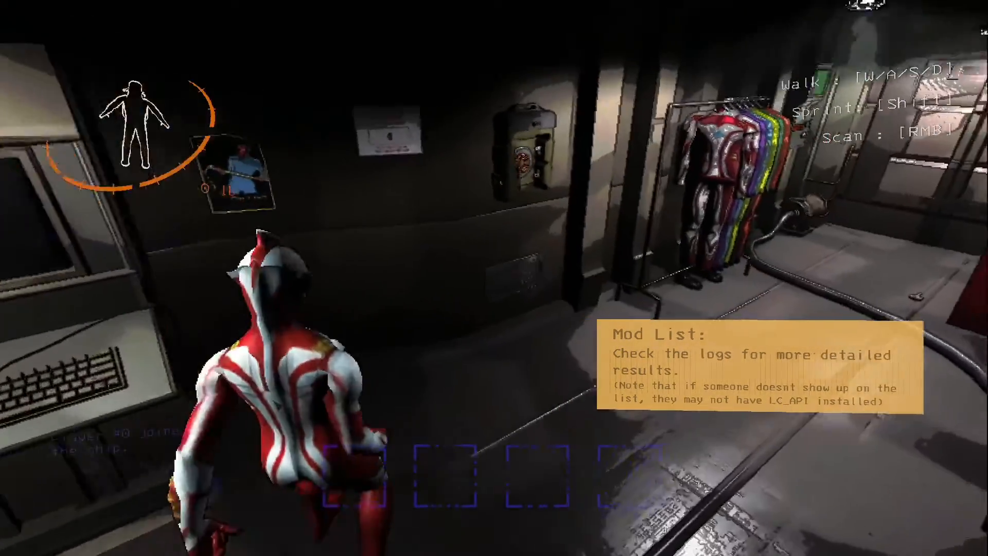
Walk through the ship wearing the Mebius suit and view the model from the front with the detached camera
key("s")
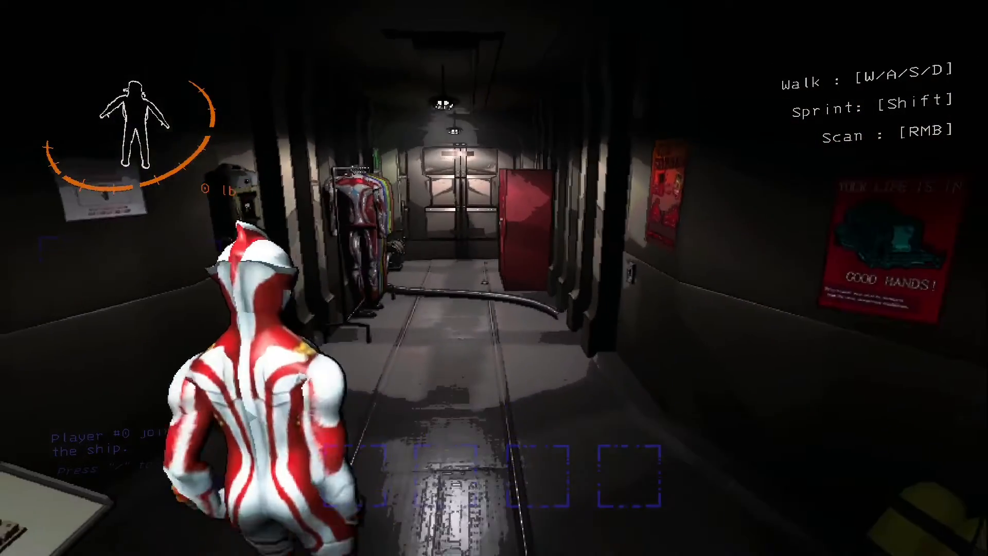
key("w")
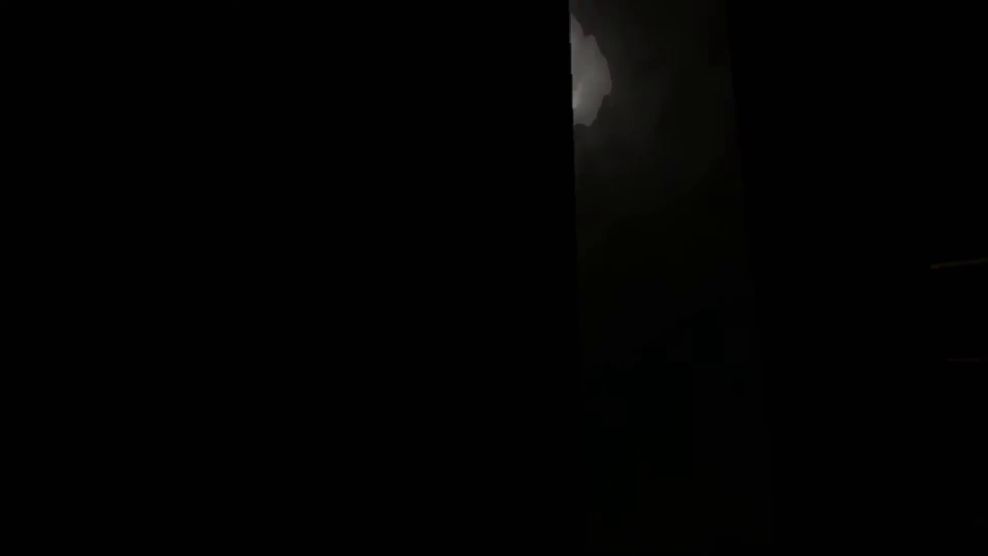
key("w")
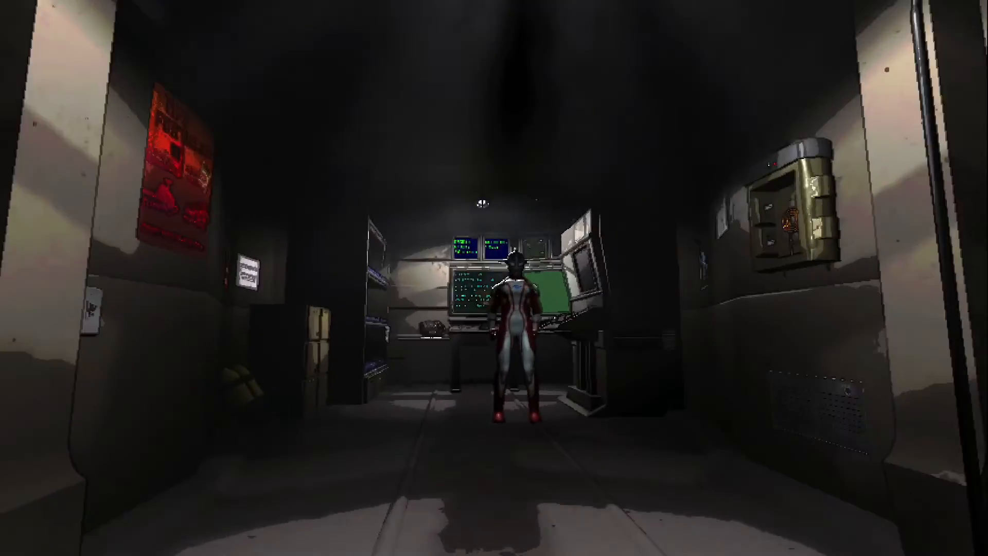
key("w")
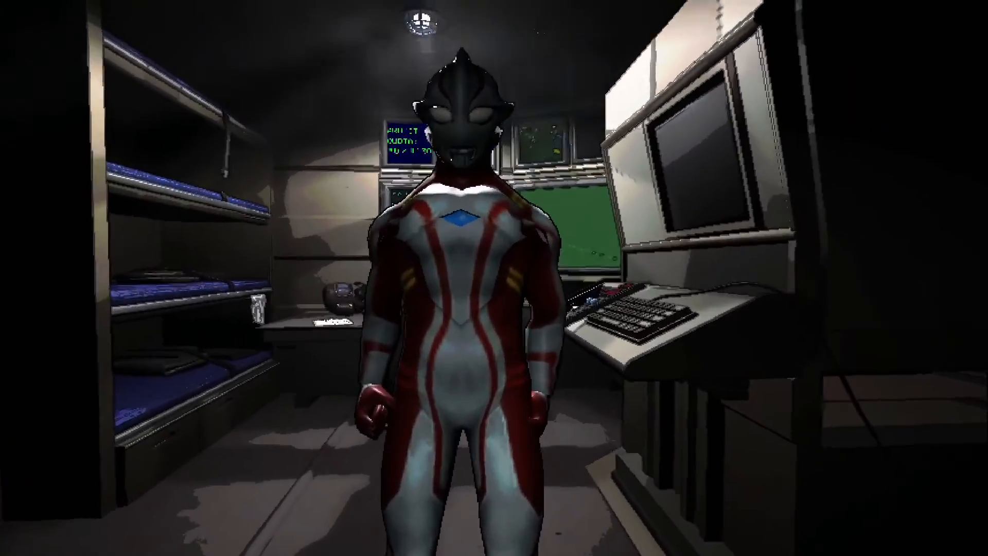
Move the detached camera around the standing Mebius model to examine its body and face up close
key("a")
key("s")
key("s")
key("d")
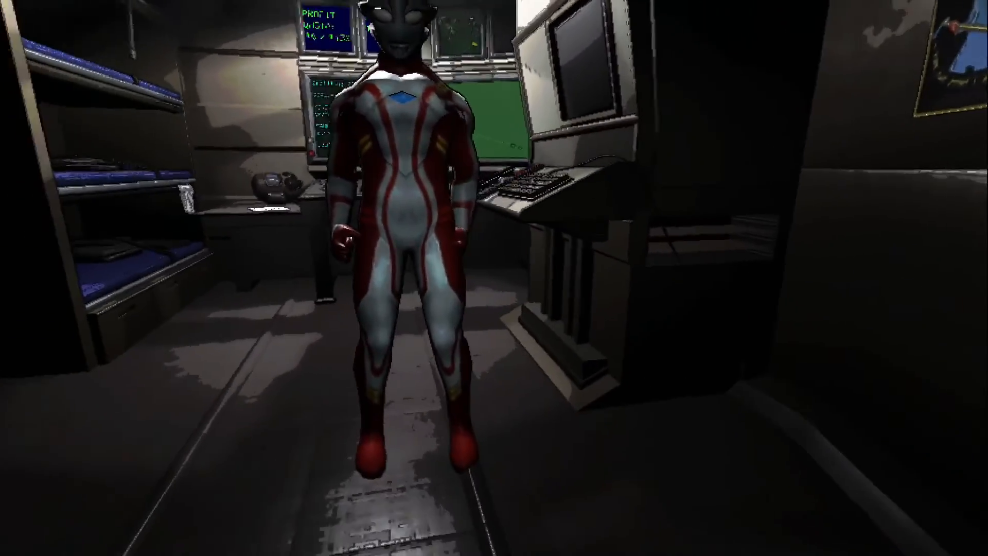
key("a")
key("w")
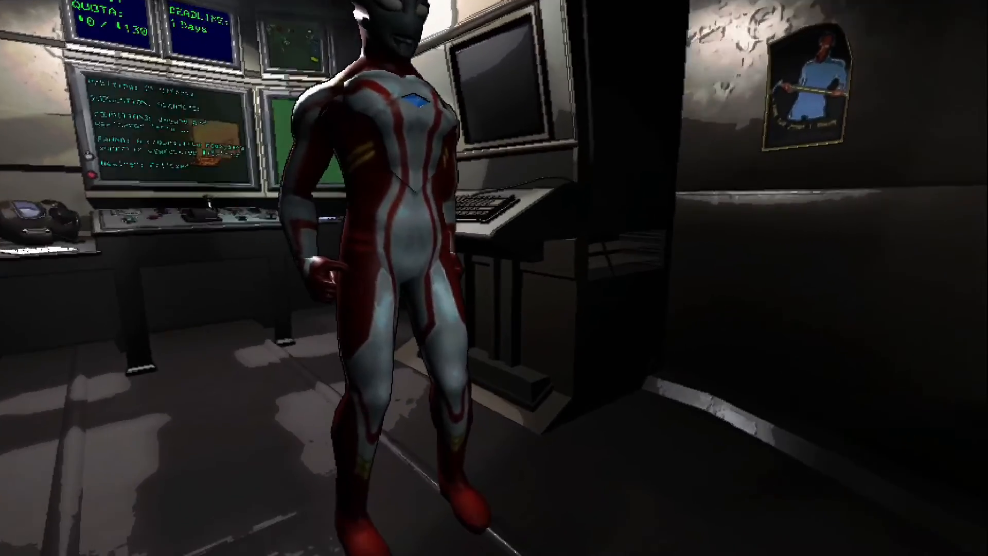
key("w")
key("d")
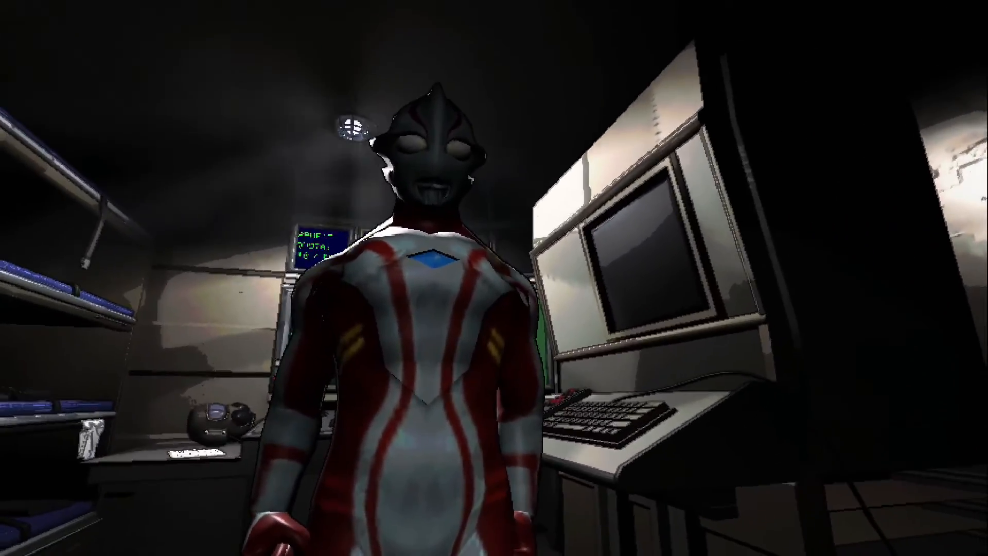
key("w")
key("d")
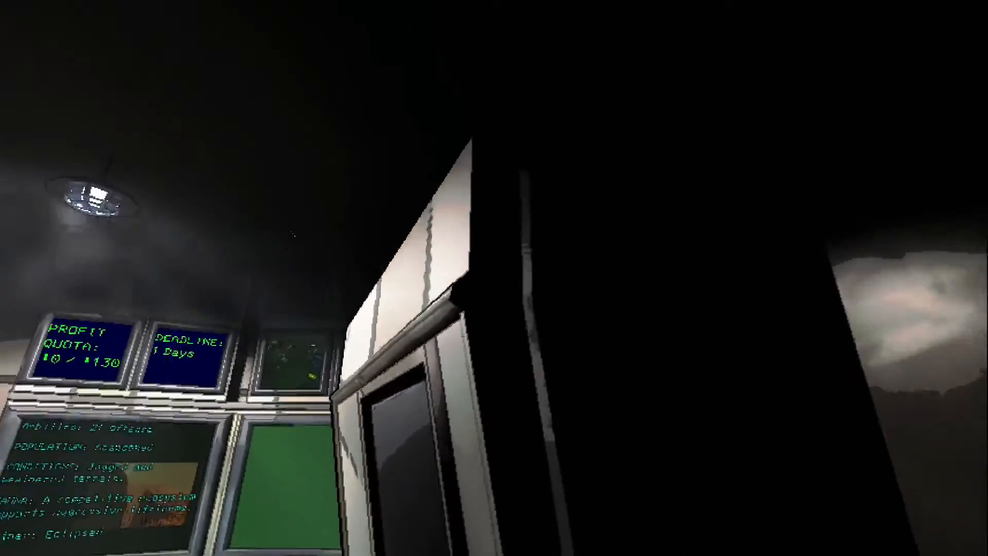
Examine the Mebius model from above and from the side, and return to walking around the ship with it
key("s")
key("a")
key("s")
key("a")
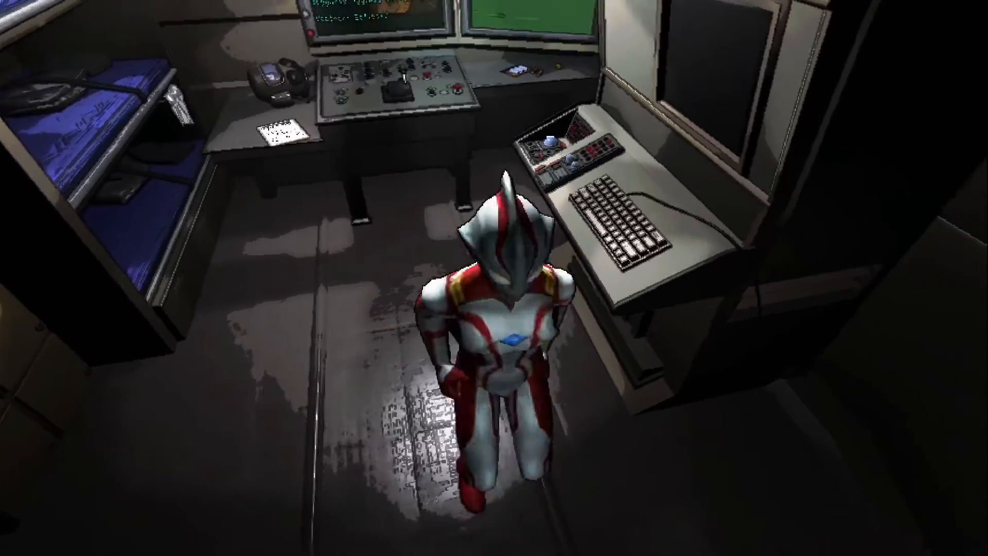
key("w")
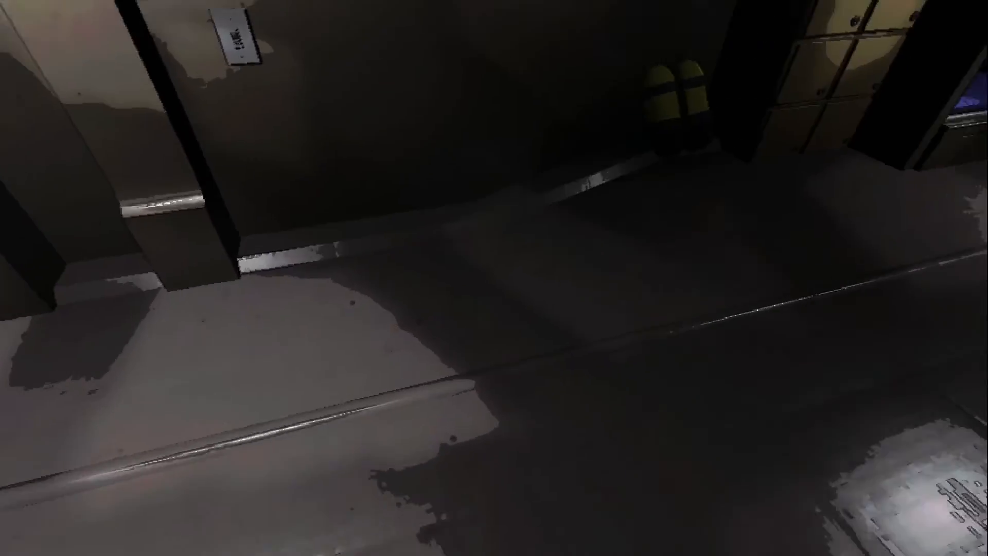
key("w")
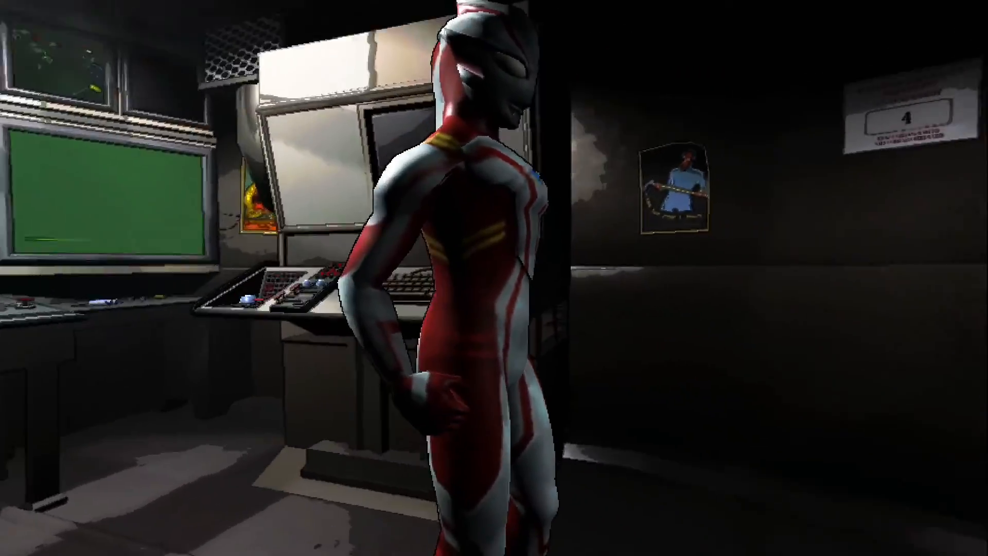
key("s")
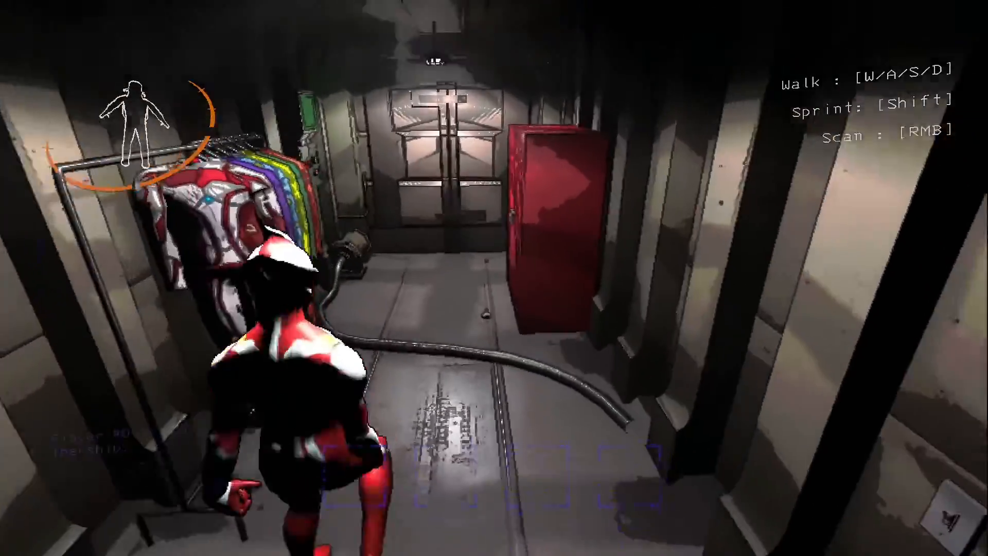
key("w")
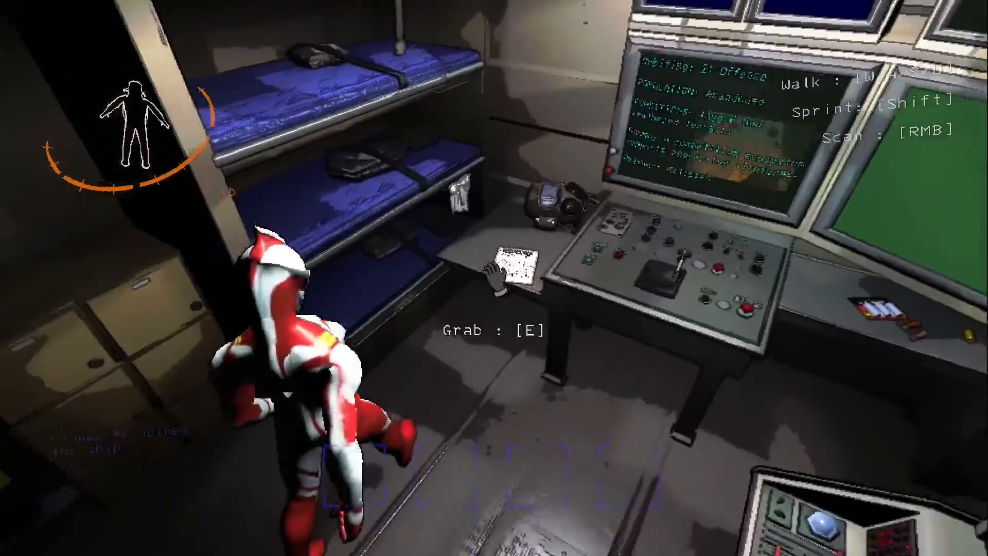
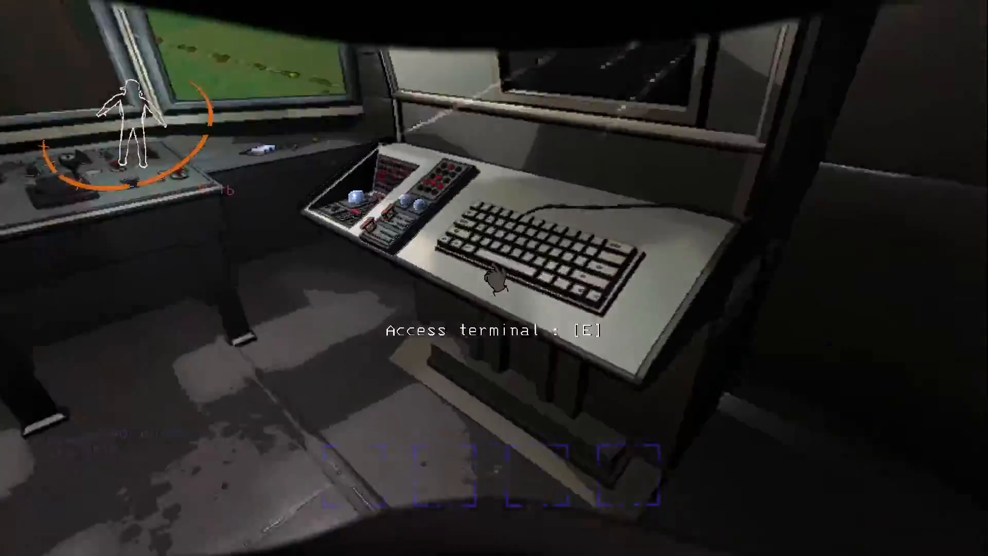
Walk from the terminal through the ship's open doors onto the outer deck and back, checking the first-person view
key("w")
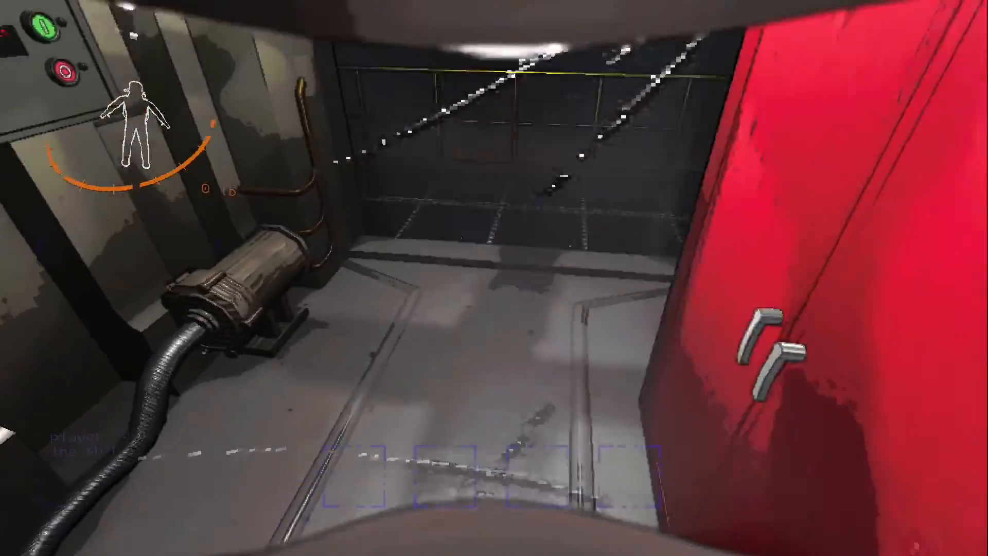
key("w")
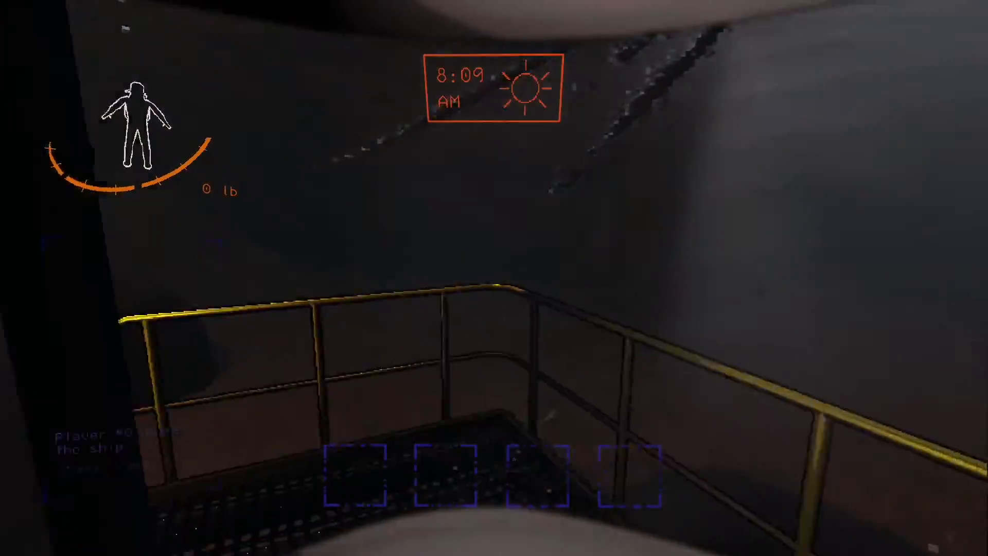
key("w")
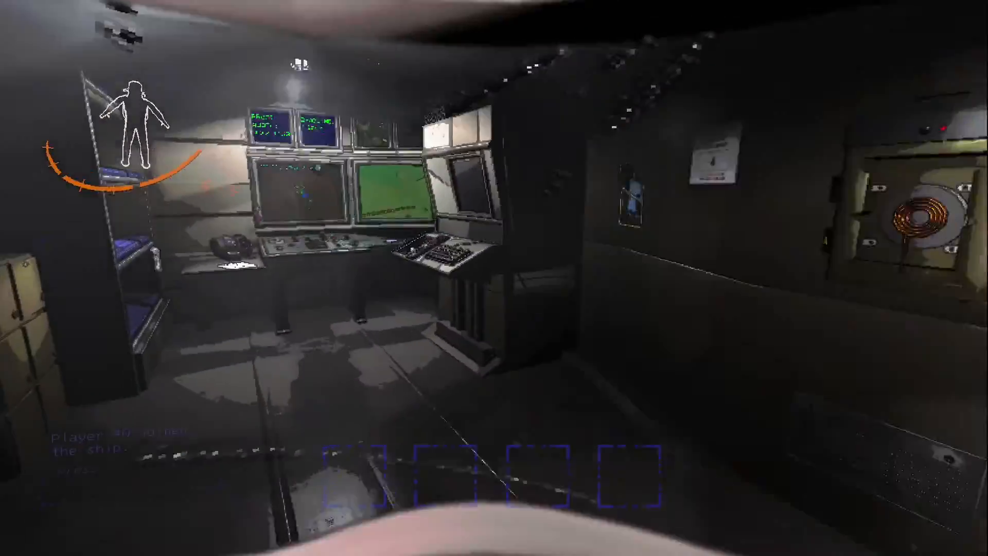
key("w")
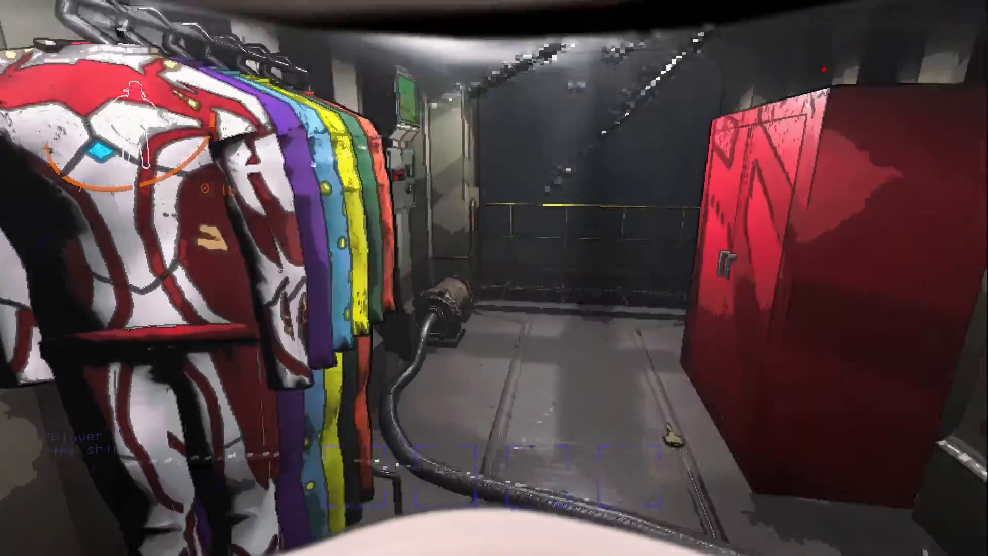
Step back and forth beside the suit rack to examine how the model obstructs the first-person camera
key("s")
key("w")
key("s")
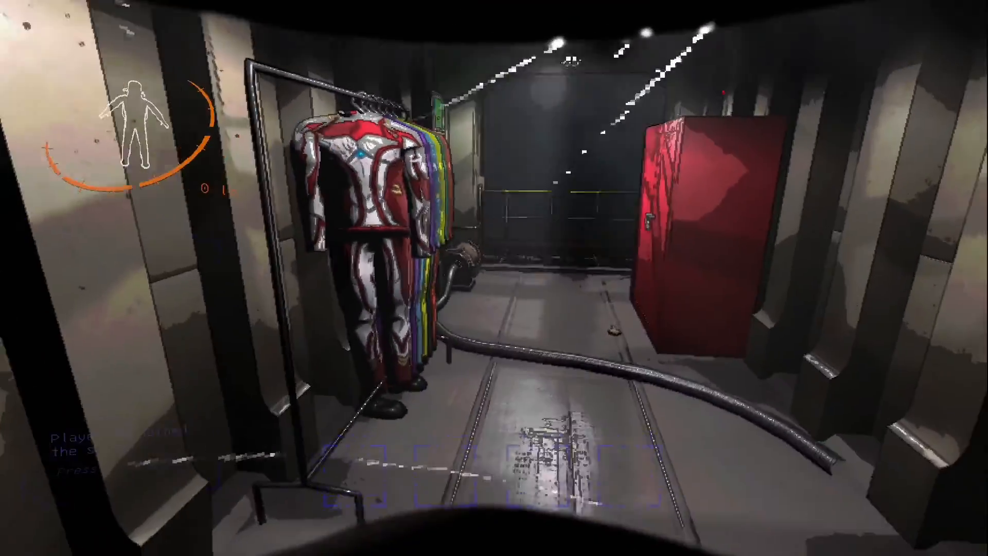
key("w")
key("s")
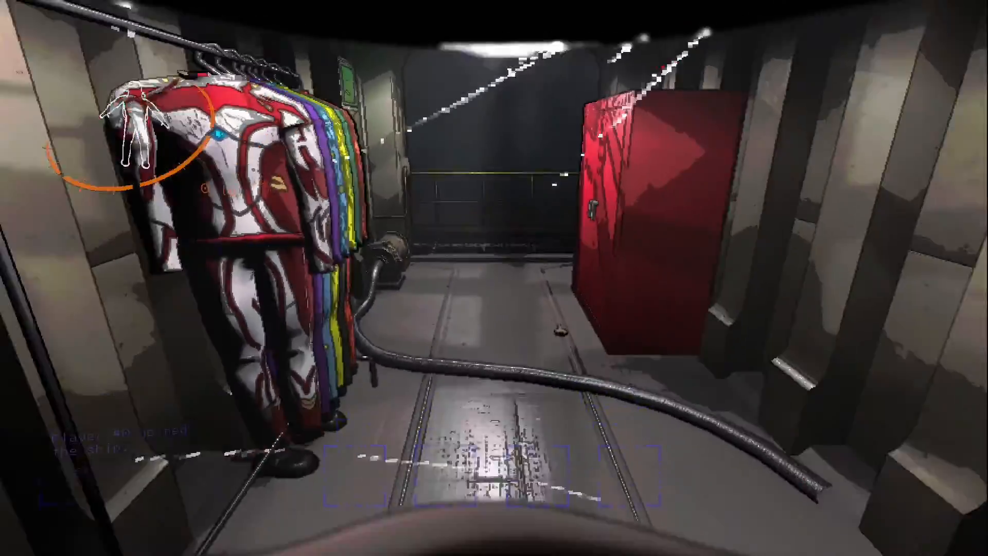
key("w")
key("w")
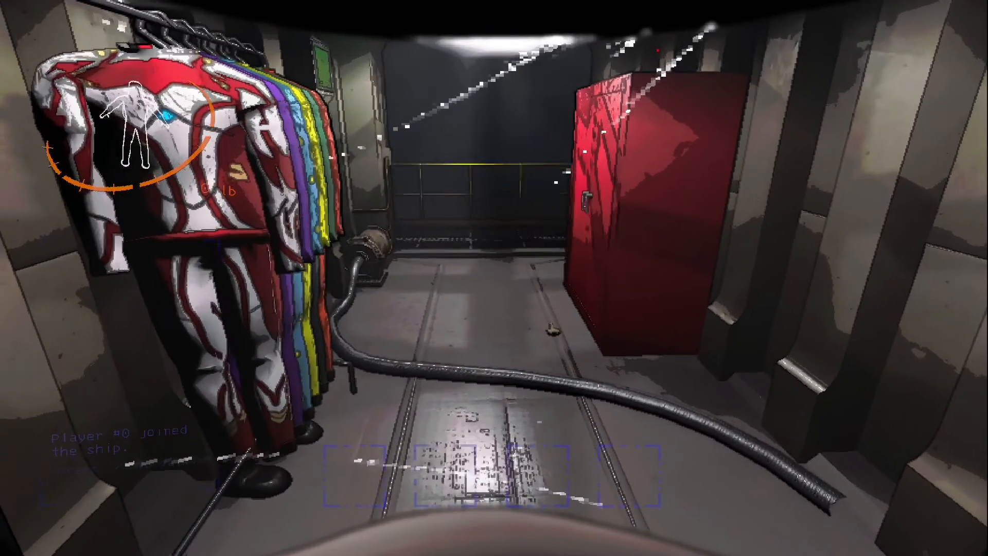
key("s")
Quit the hosted session to the main menu, dismiss the LAN mode notice and close Lethal Company
key("Escape")
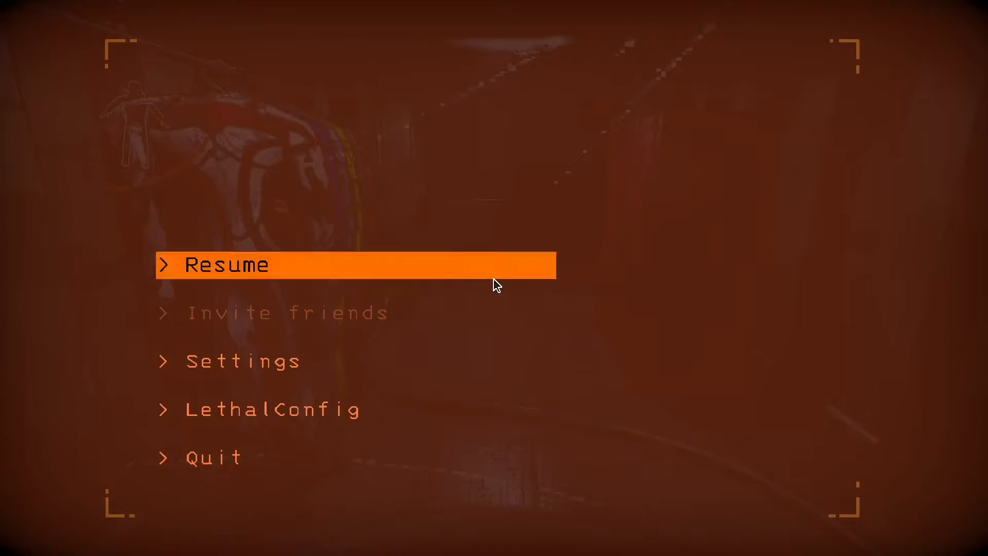
left_click(358, 459)
left_click(352, 391)
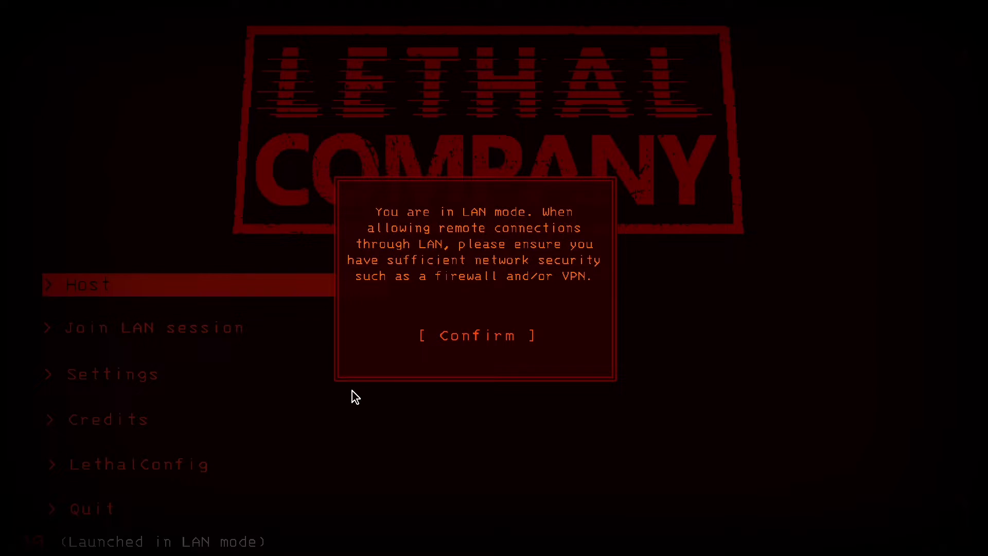
left_click(458, 339)
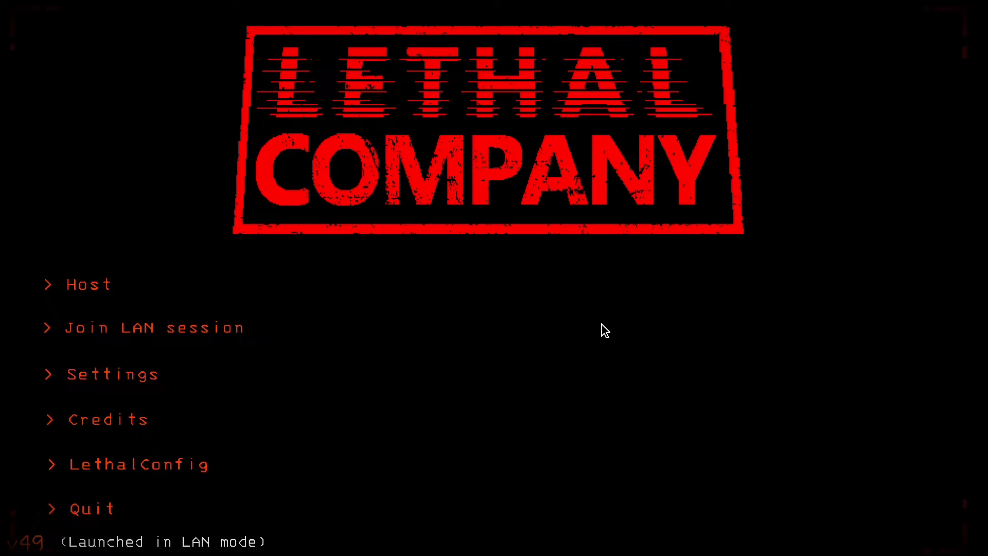
key("alt+F4")
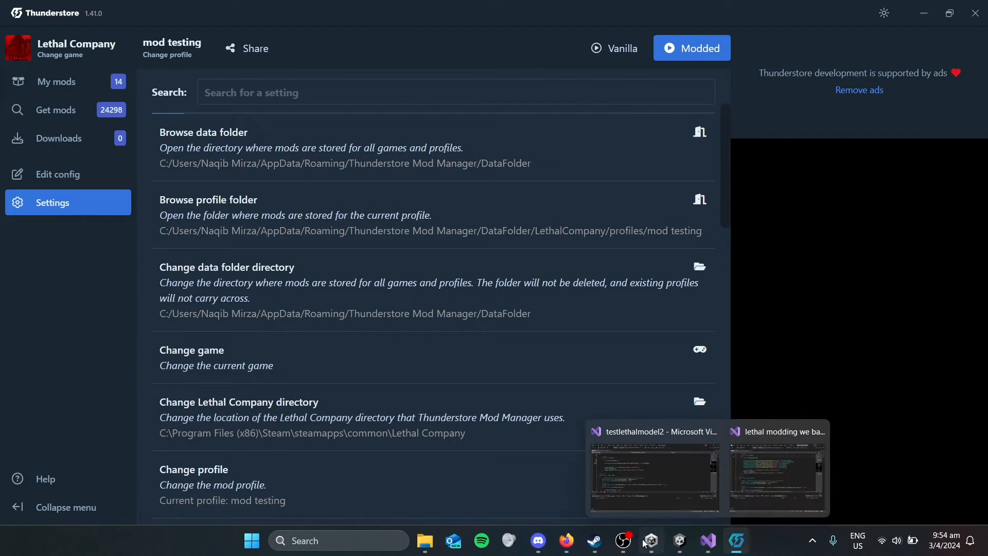
Switch to the Build folder in File Explorer, view the mod's icon.png image and close it
mouse_move(425, 541)
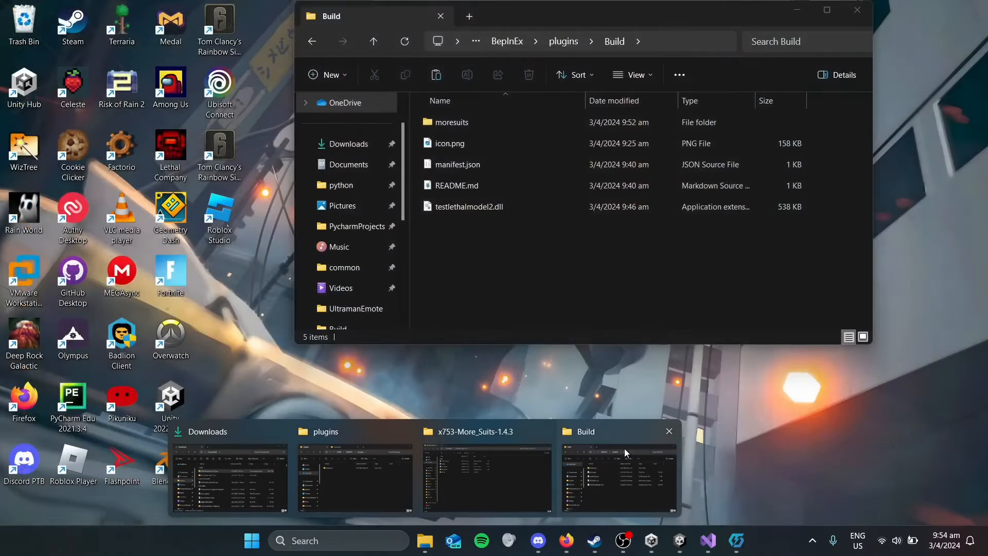
left_click(624, 449)
left_click(501, 139)
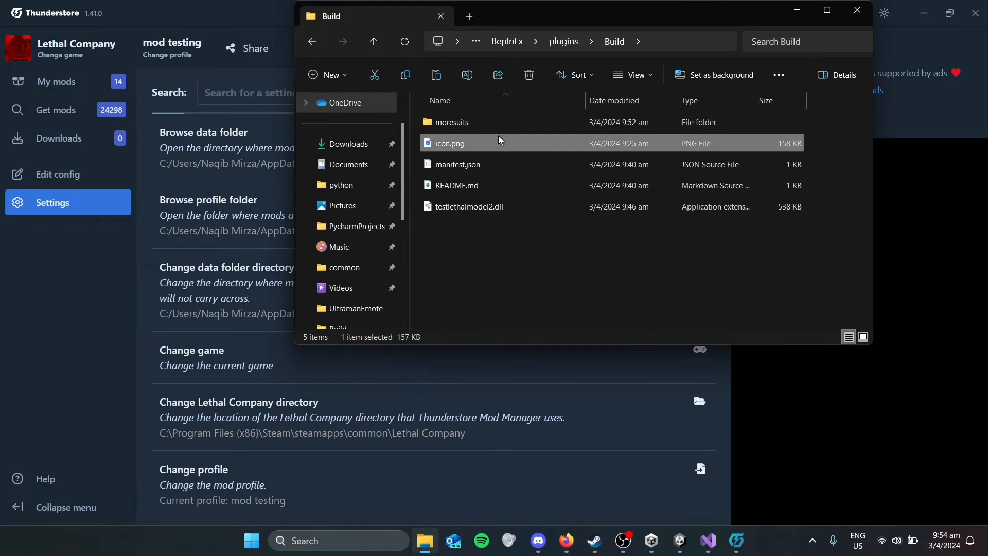
double_click(500, 140)
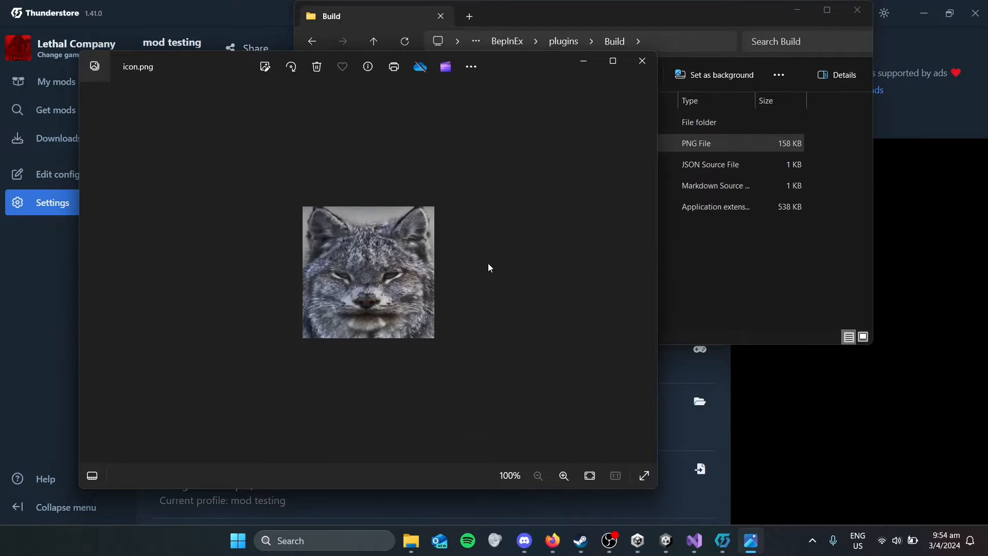
left_click(642, 61)
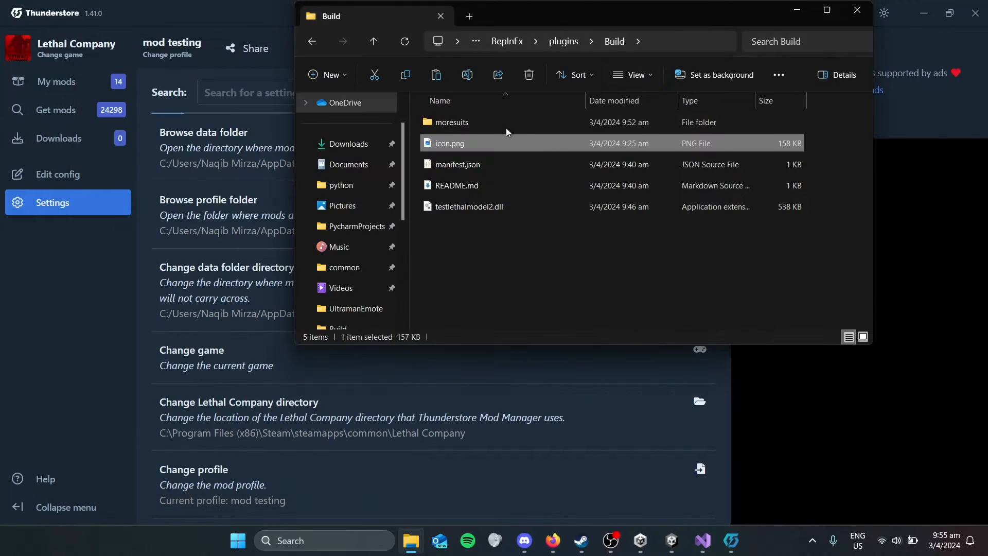
Open the Build folder's manifest.json in Visual Studio Code and review its name, version and dependencies
left_click(566, 160)
double_click(580, 165)
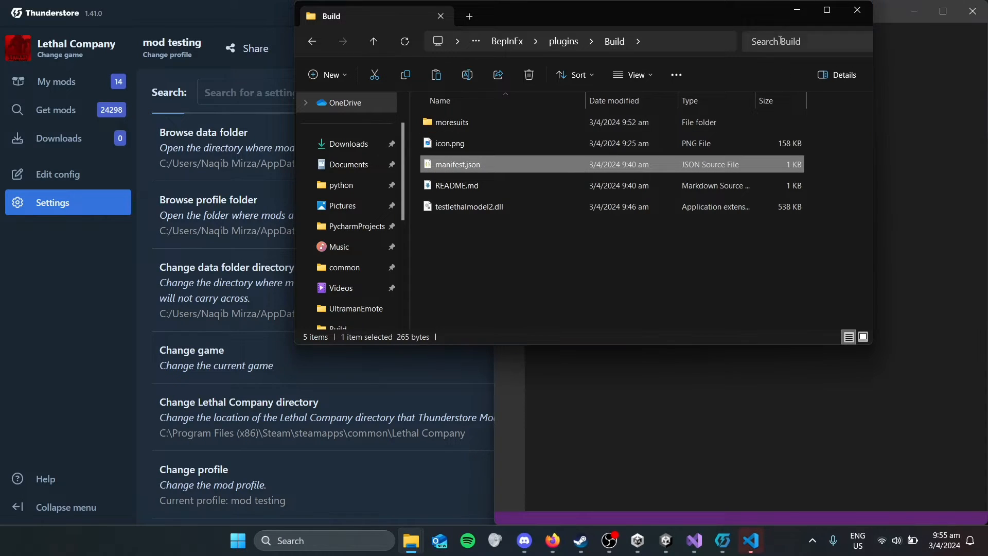
left_click(823, 166)
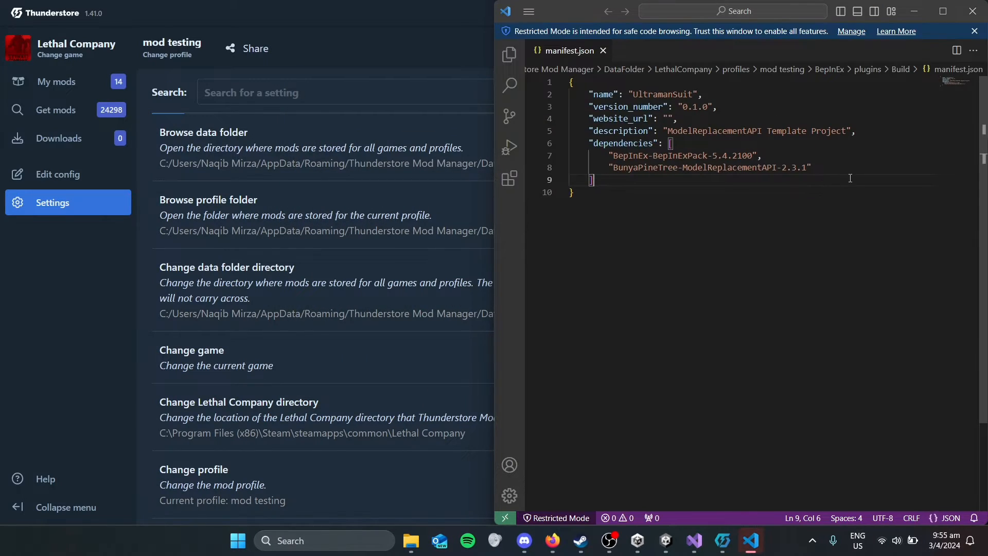
left_click(842, 172)
mouse_move(552, 541)
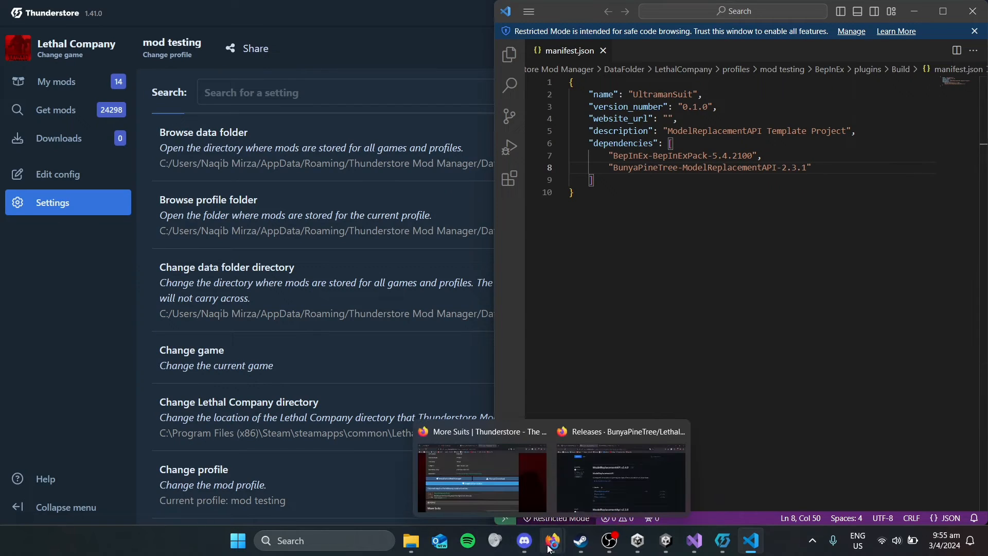
mouse_move(571, 479)
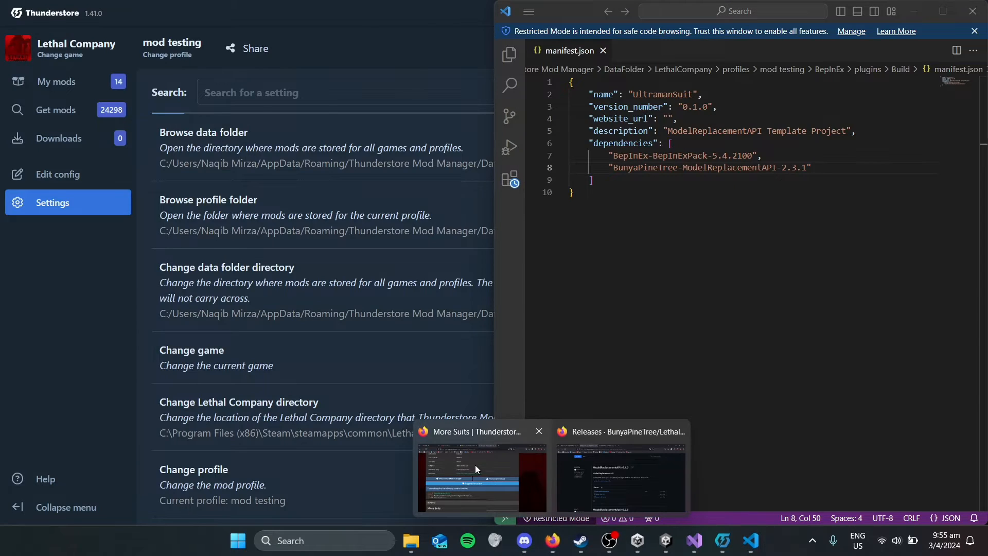
mouse_move(474, 464)
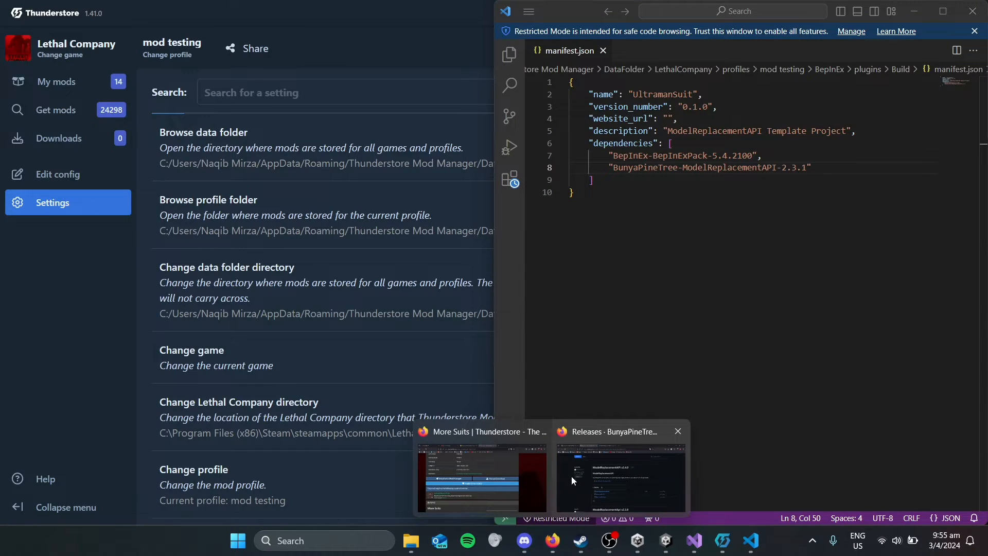
mouse_move(411, 540)
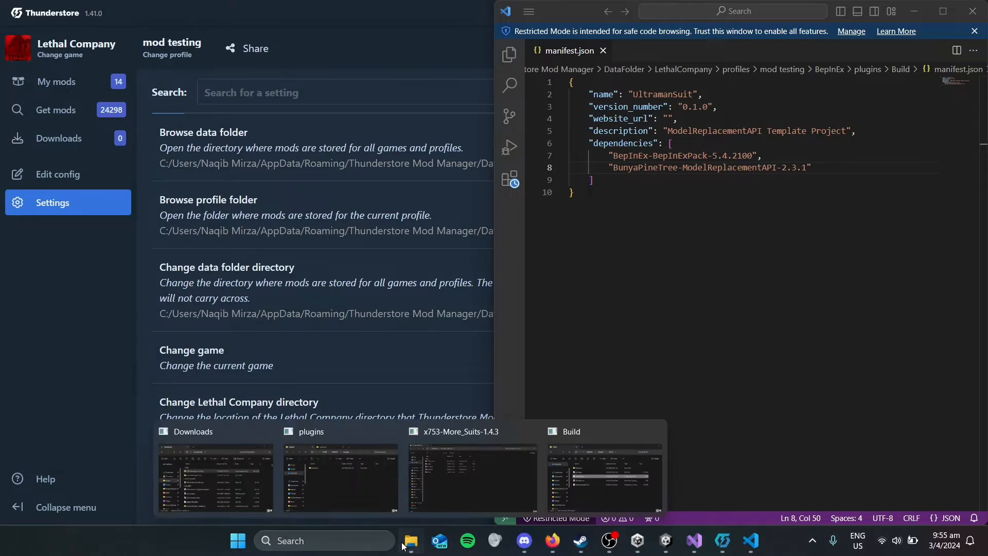
Switch to File Explorer and browse from the moresuits folder up to the Build folder inside "lethal modding we ball" to examine its files
mouse_move(449, 476)
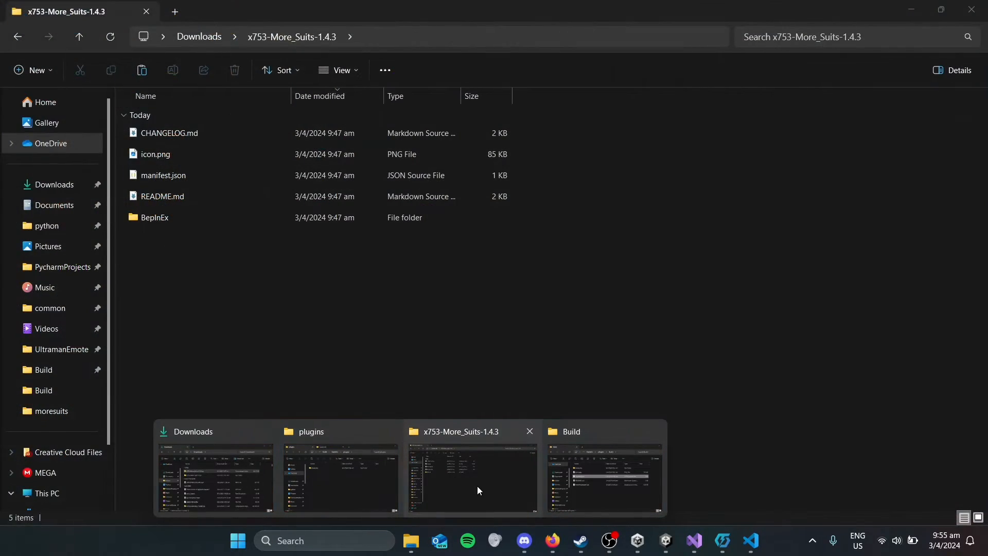
mouse_move(365, 484)
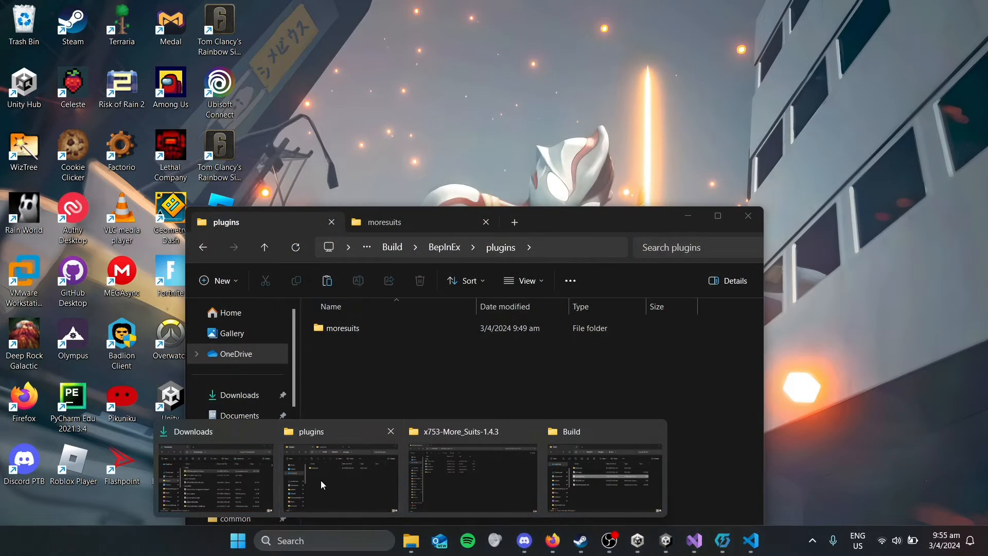
left_click(320, 480)
left_click(386, 221)
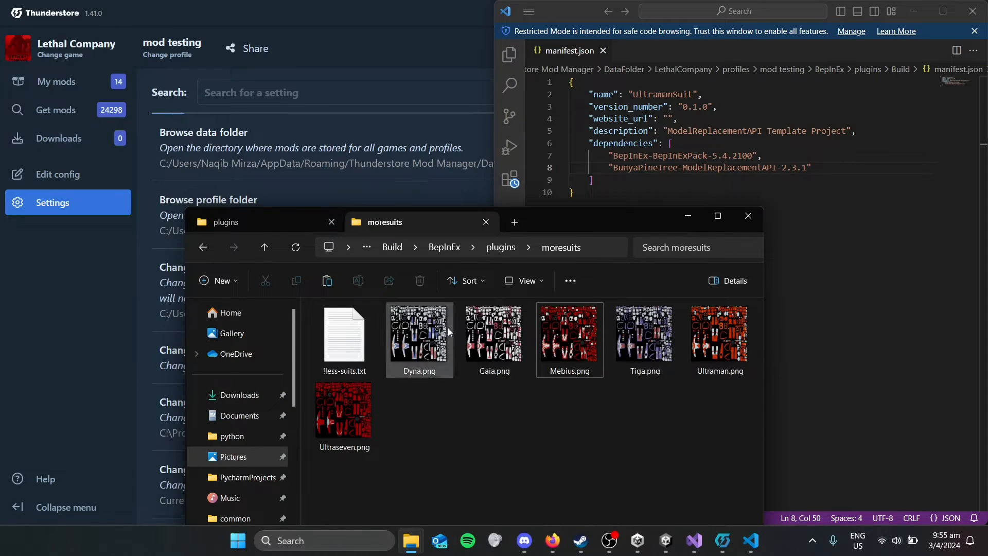
left_click(500, 247)
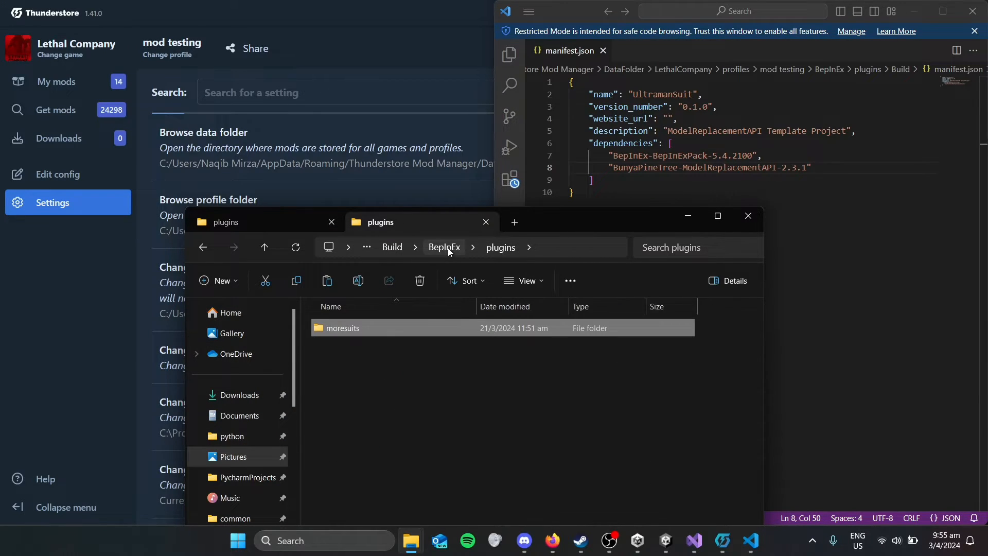
left_click(447, 248)
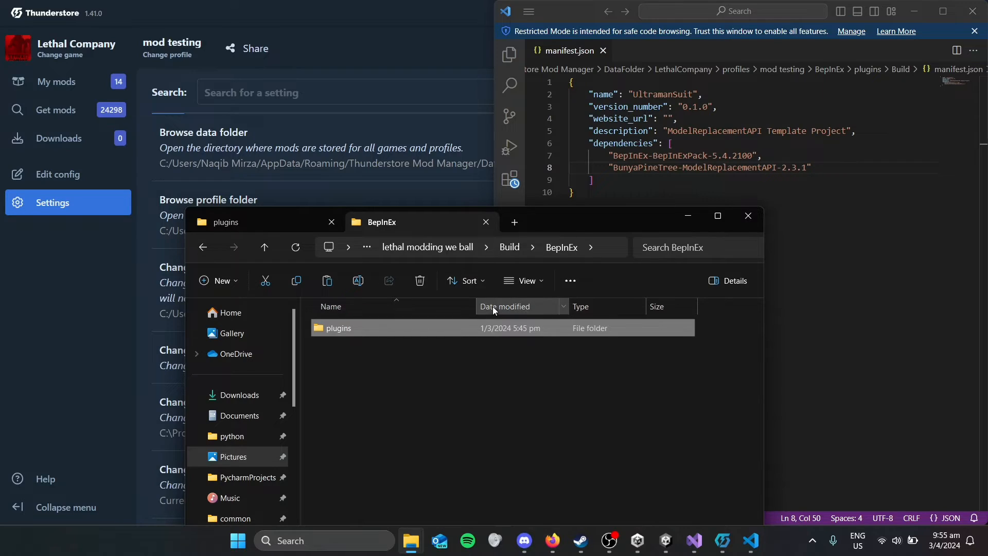
left_click(509, 248)
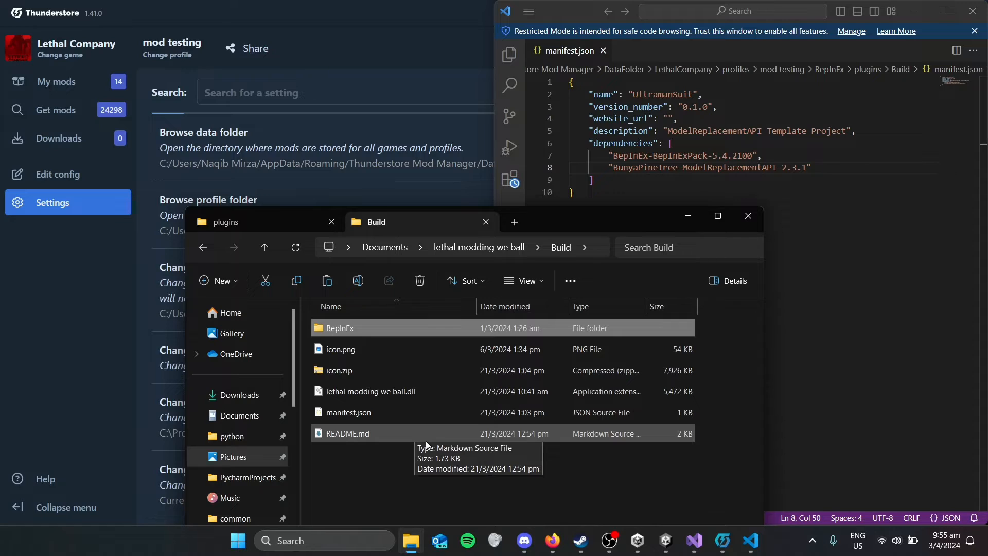
left_click(511, 490)
Switch to the More Suits page on Thunderstore in Firefox and copy its dependency string x753-More_Suits-1.4.3
left_click(552, 540)
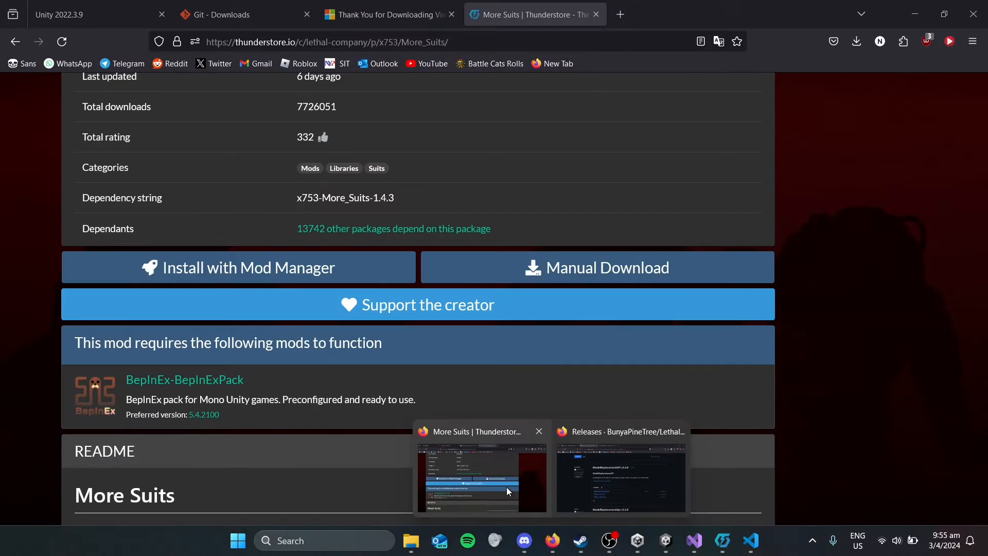
left_click(506, 485)
scroll(492, 334, "up", 5)
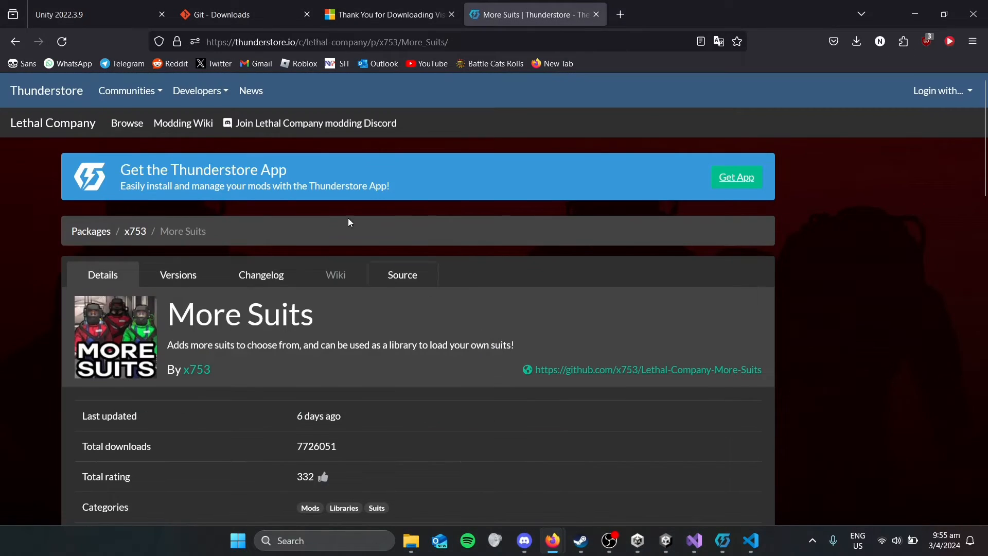
scroll(526, 116, "down", 4)
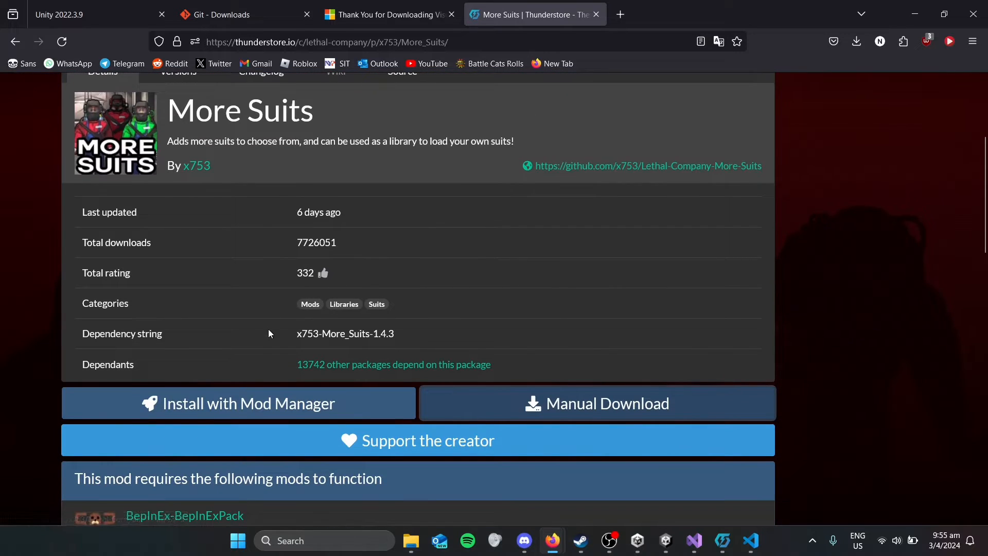
left_click_drag(273, 336, 454, 336)
key("ctrl+c")
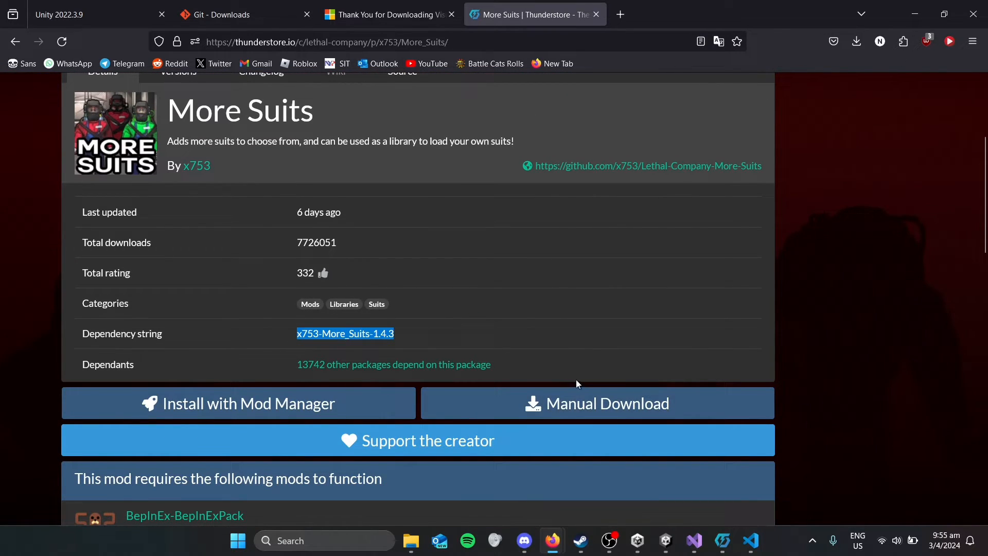
Add "x753-More_Suits-1.4.3" as a dependency between the two existing entries of manifest.json in Visual Studio Code
left_click(750, 540)
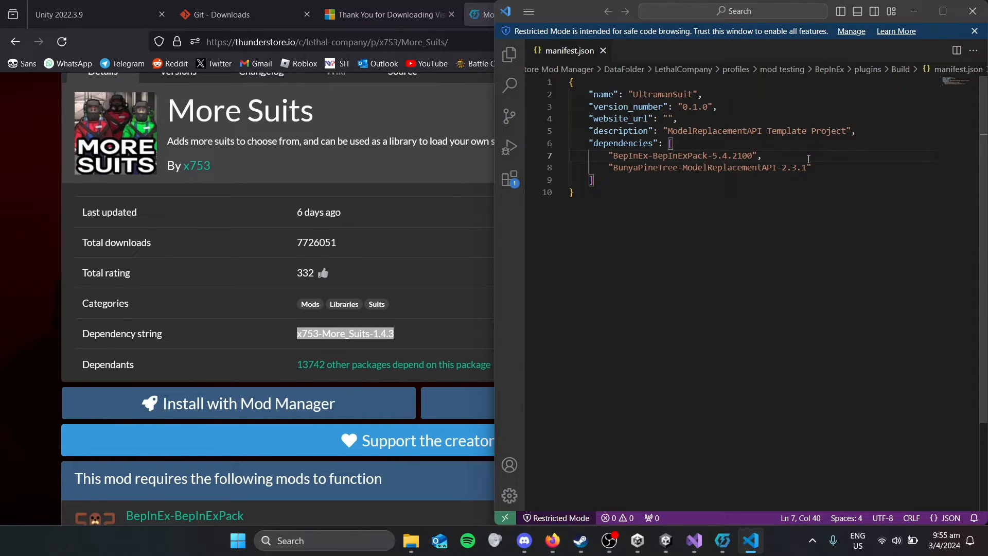
key("Return")
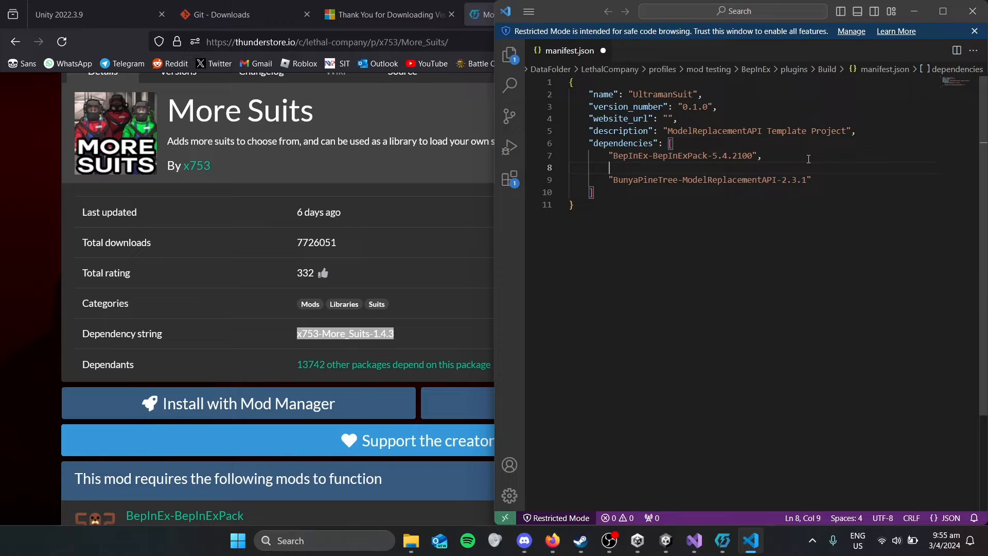
type("\"")
key("ctrl+v")
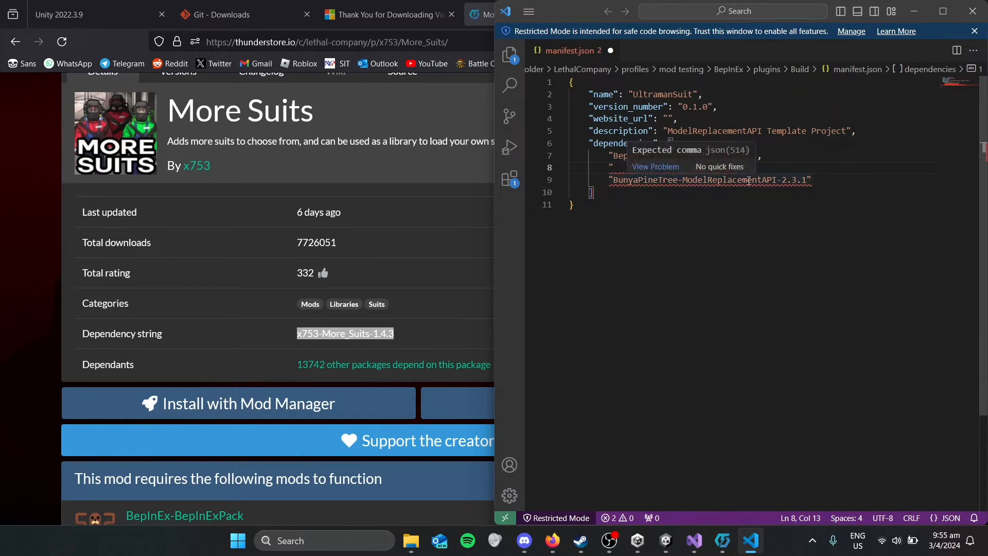
key("BackSpace")
key("BackSpace")
key("BackSpace")
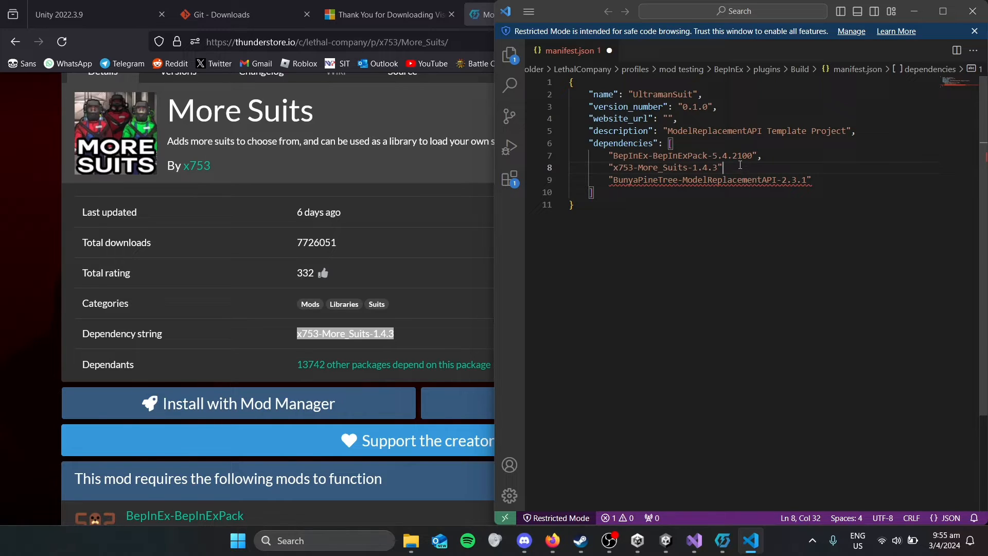
type(",")
key("Down")
key("End")
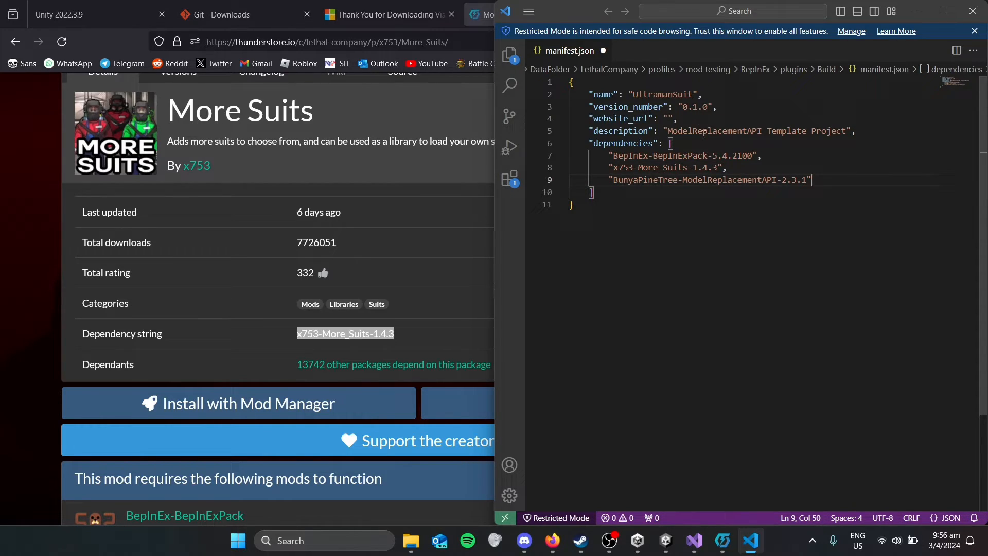
Set the manifest's version_number to 1.0.0
left_click_drag(634, 95, 693, 94)
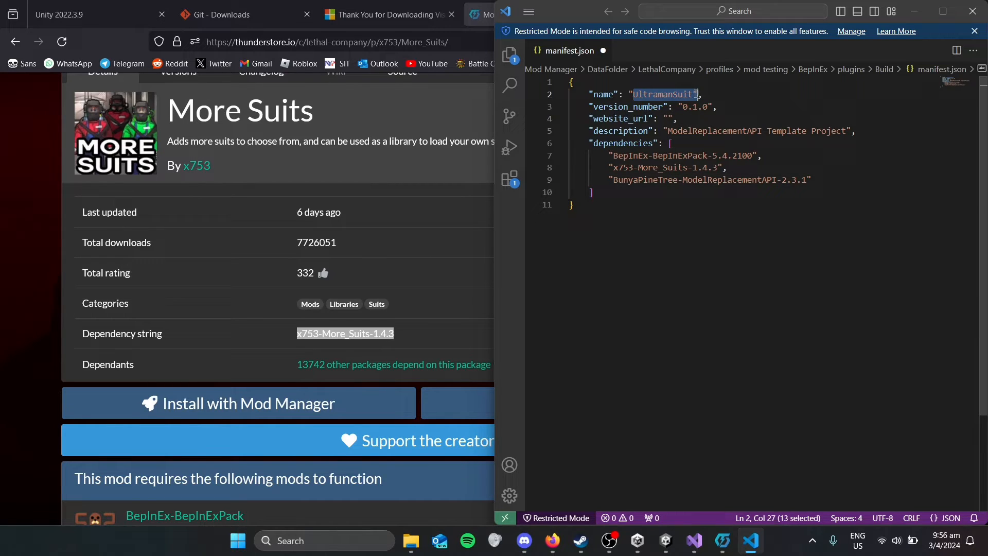
left_click(727, 121)
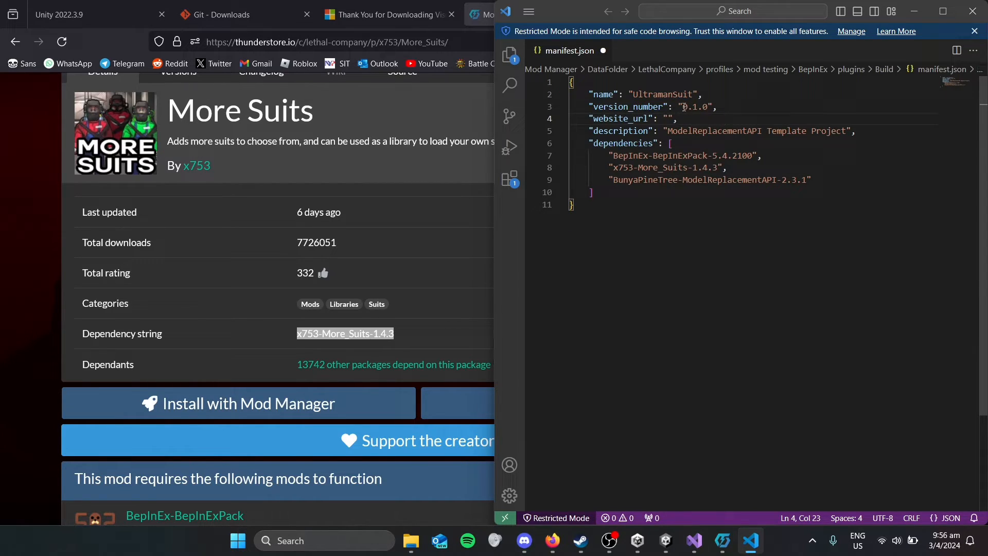
left_click_drag(698, 106, 683, 107)
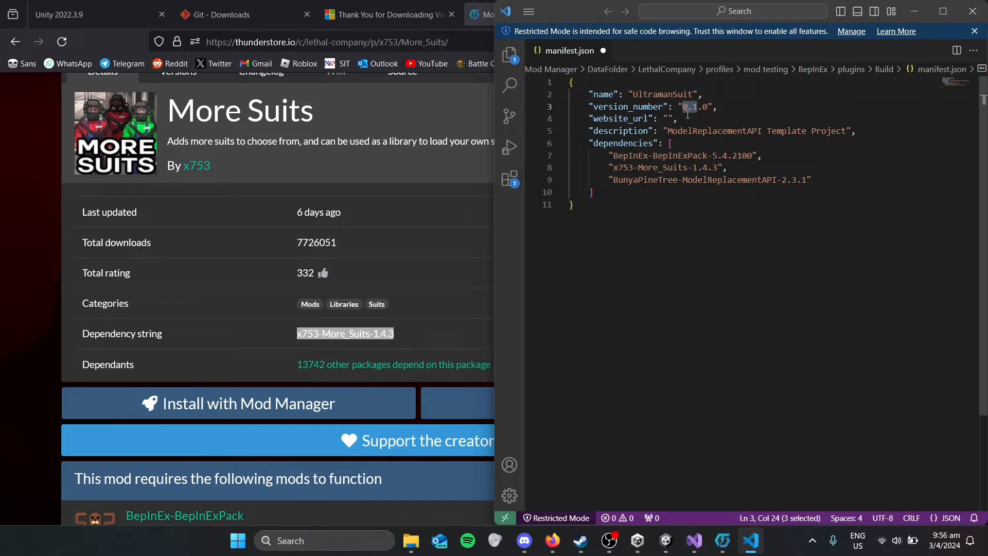
type("1.0")
key("Down")
key("Down")
key("Down")
key("Down")
key("End")
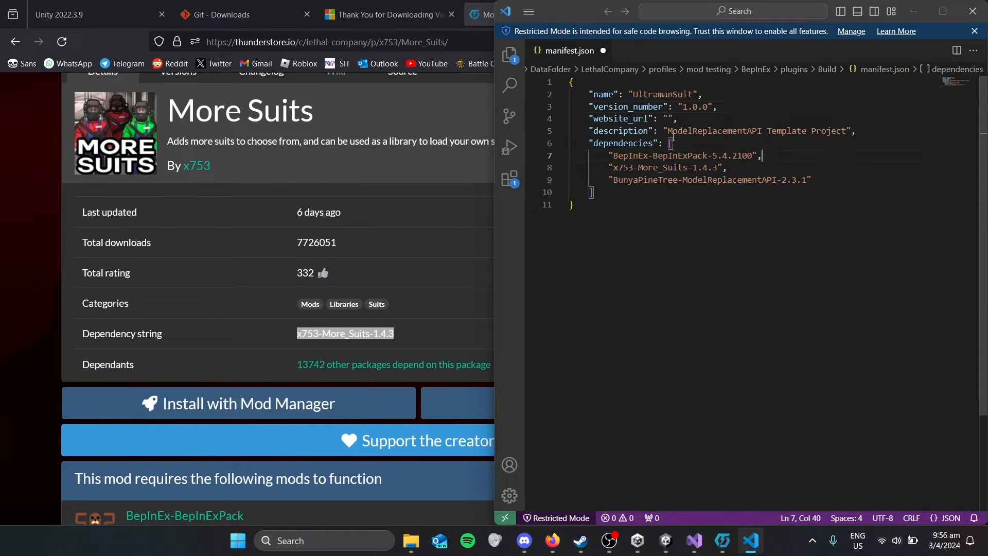
Set the manifest's description to "Adds mebius model to lethal company", then save and close the file
left_click(674, 118)
left_click_drag(663, 118, 675, 119)
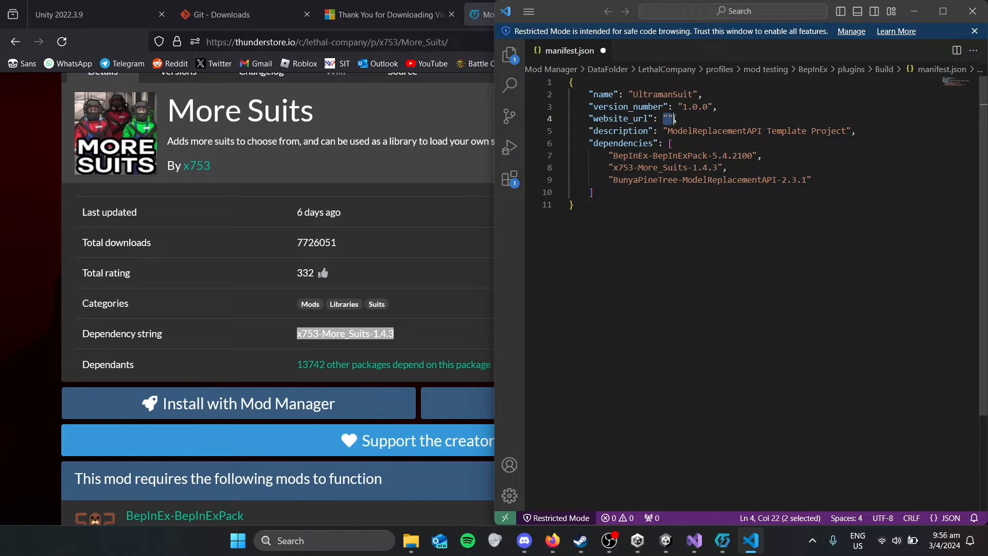
left_click(695, 121)
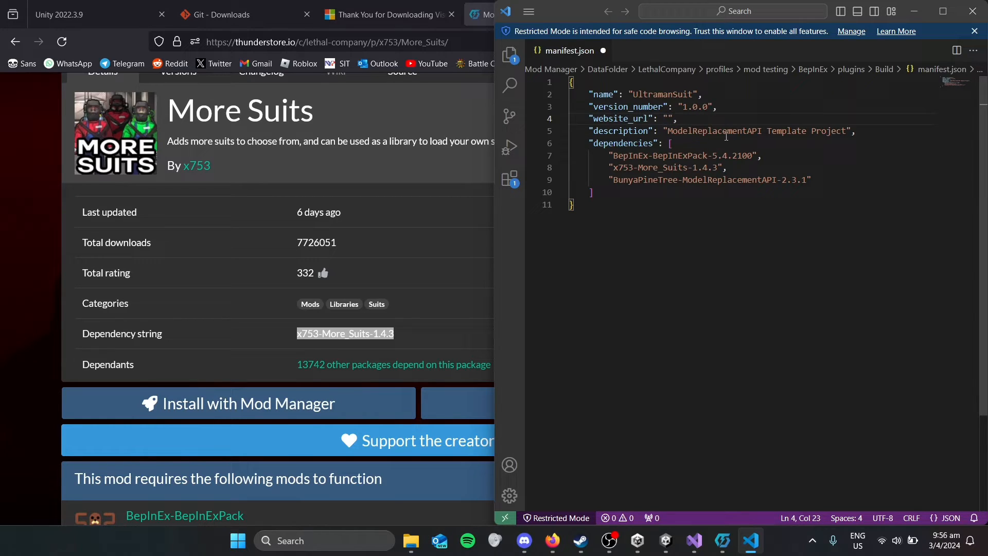
key("Up")
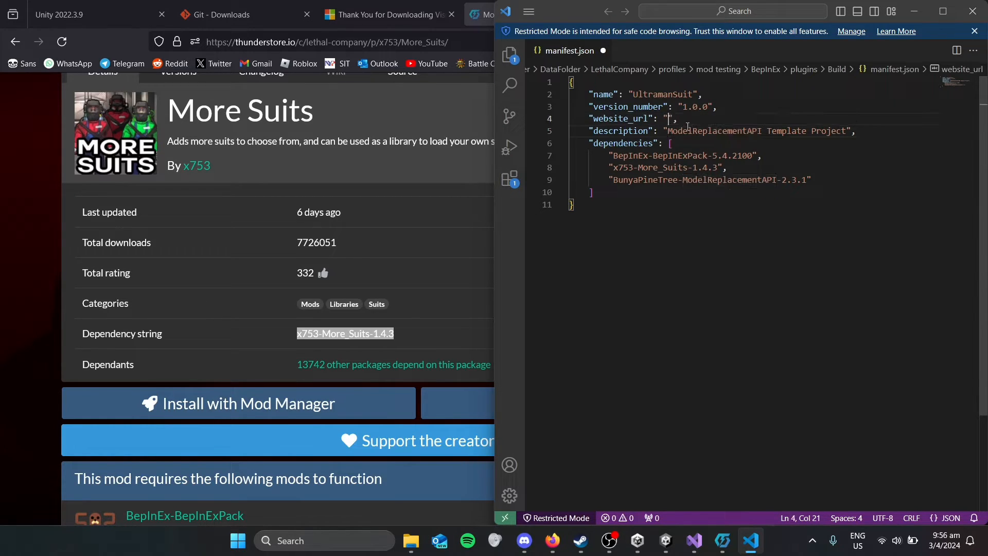
key("Down")
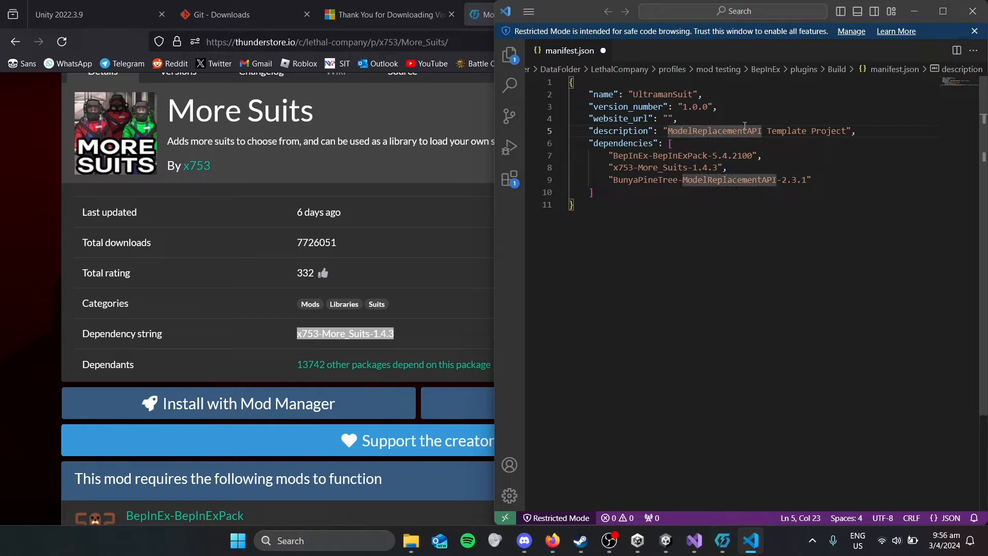
left_click(669, 155)
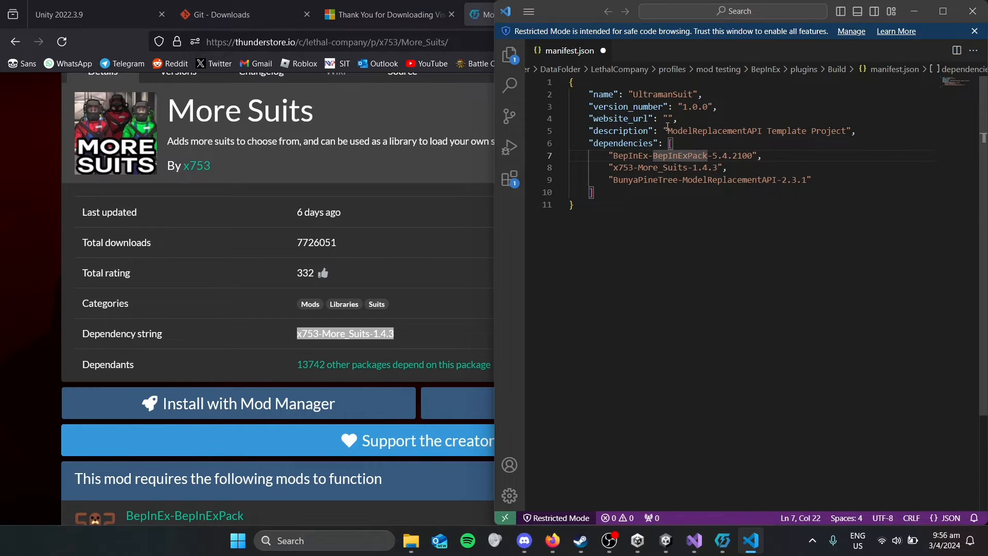
left_click_drag(667, 130, 843, 137)
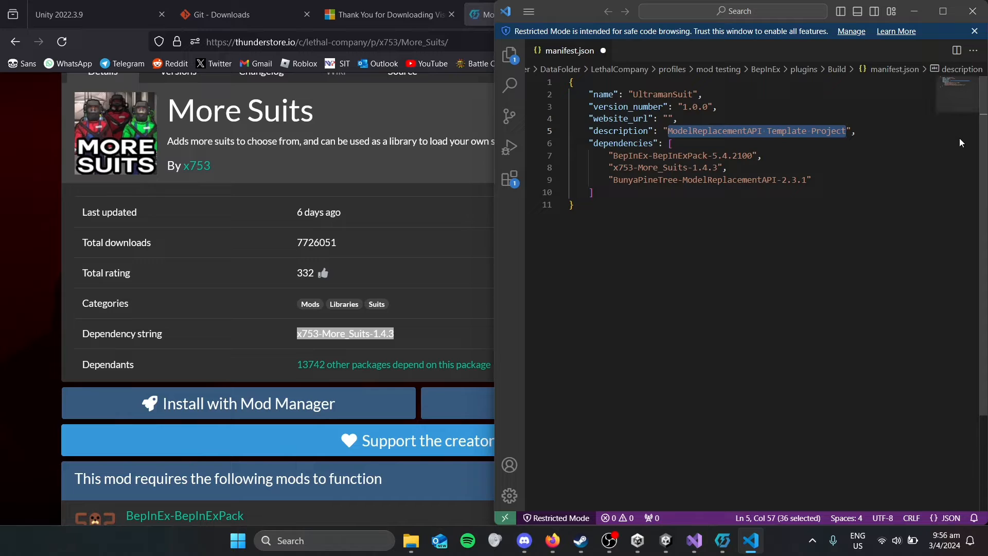
type("Adds ")
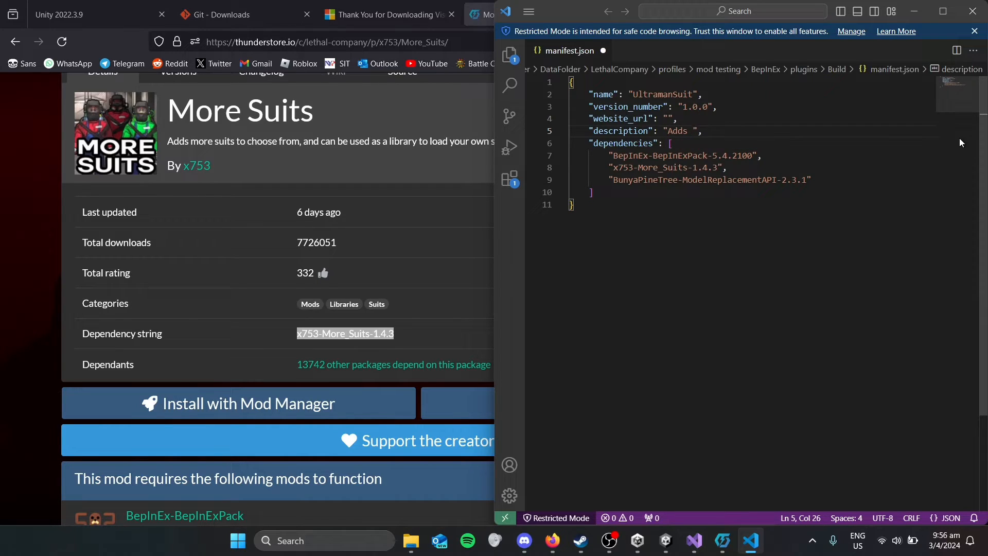
type("mebius model to lethal co")
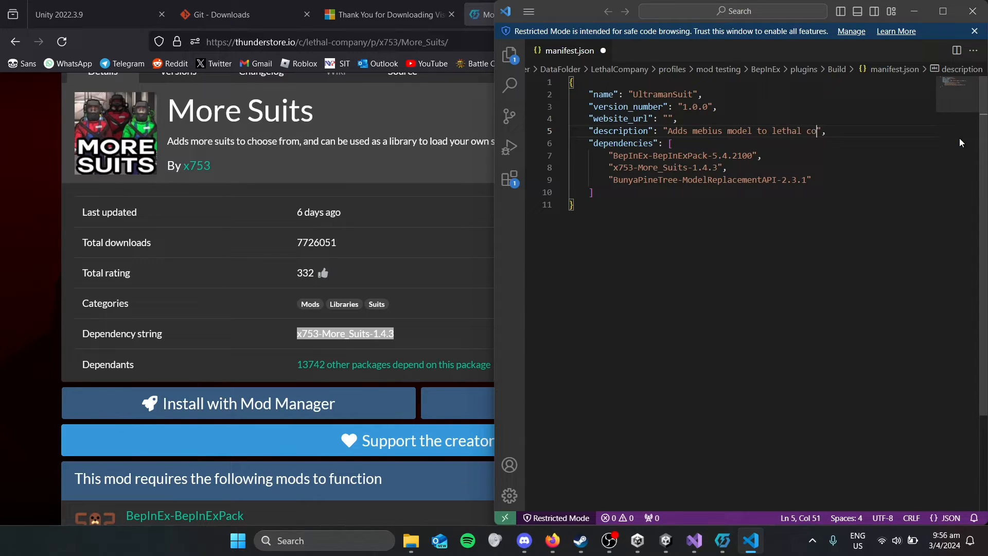
type("mpany")
left_click(875, 156)
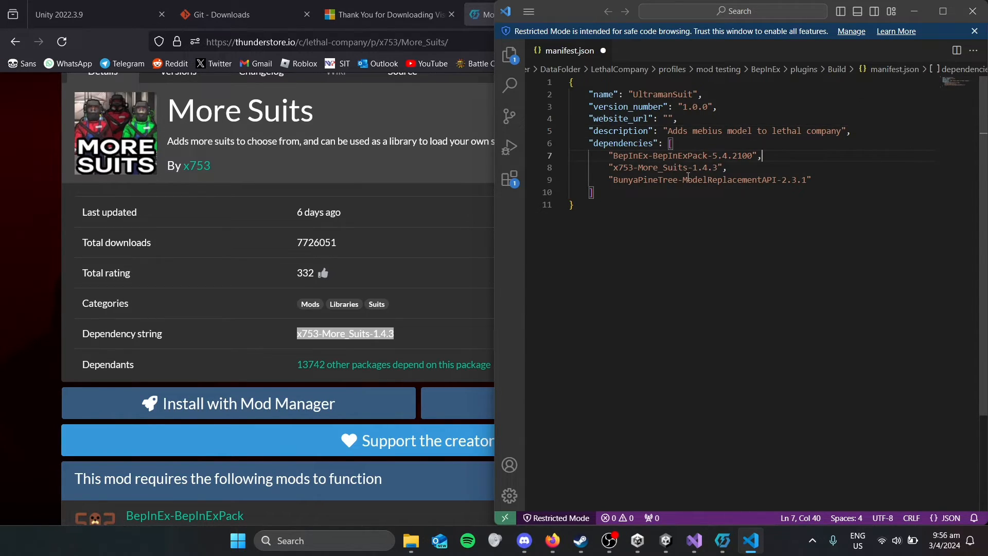
left_click(782, 164)
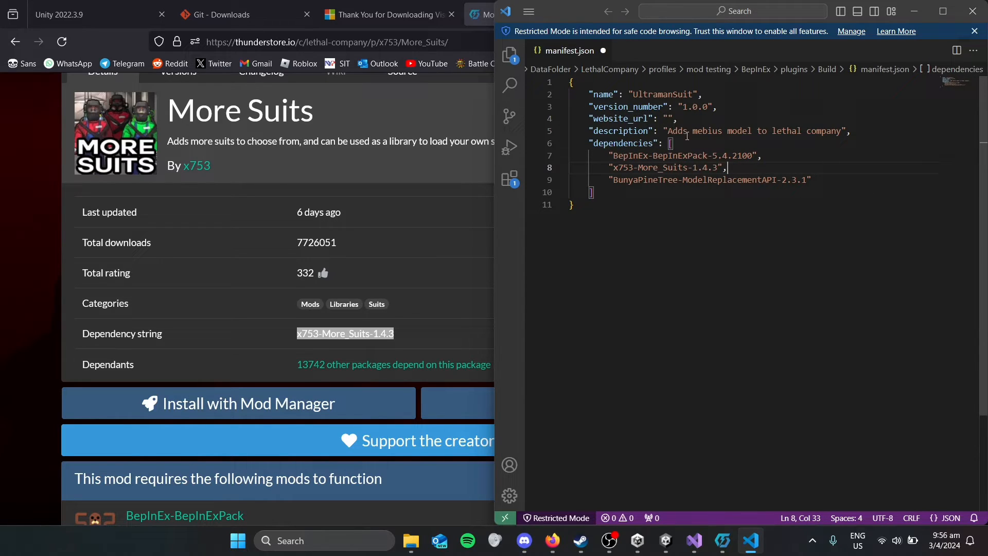
left_click(973, 14)
Switch to the plugins' Build folder in File Explorer and open README.md in Visual Studio Code
mouse_move(425, 540)
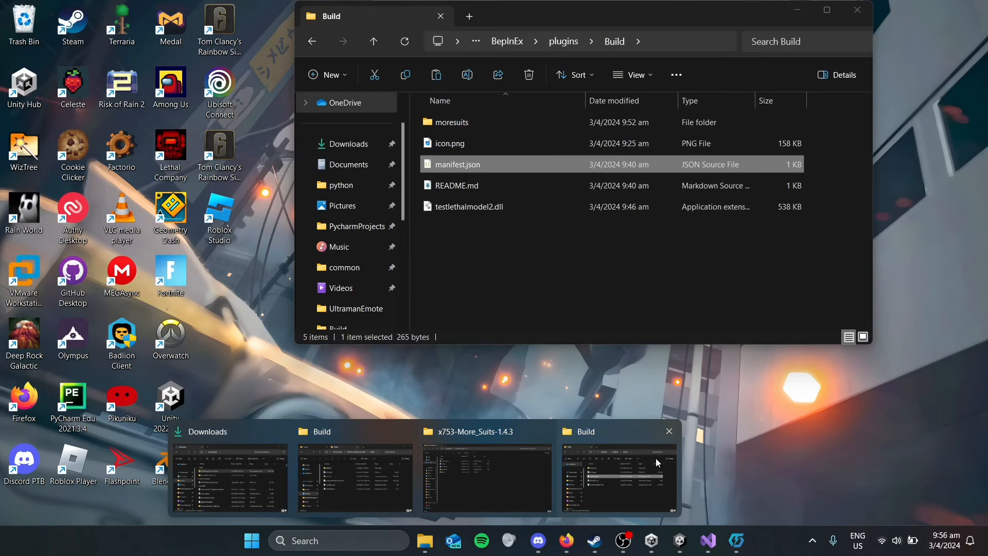
left_click(655, 458)
left_click(510, 190)
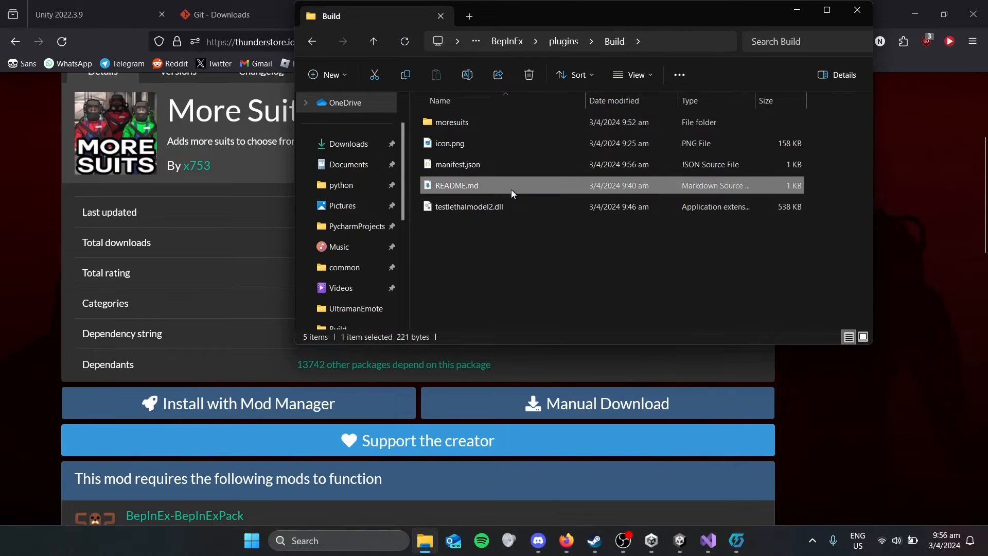
double_click(511, 189)
Bring the More Suits page in Firefox to the front and view its README section as an example
scroll(255, 223, "down", 10)
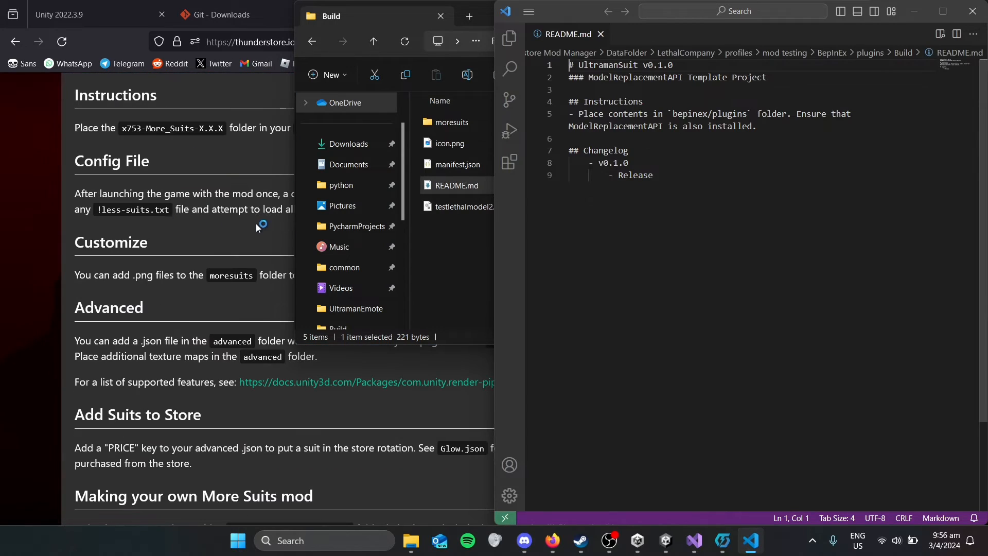
left_click(483, 20)
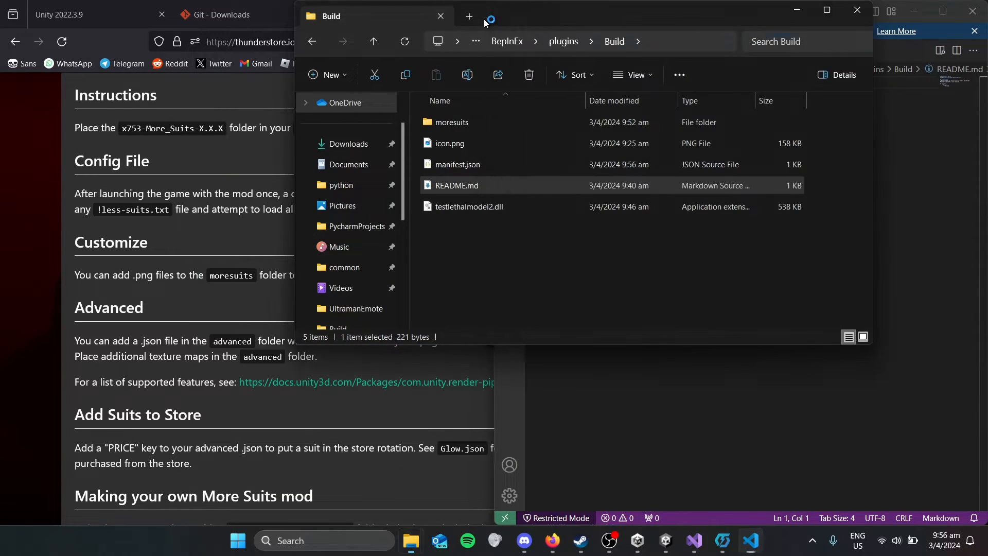
left_click(797, 10)
left_click(332, 227)
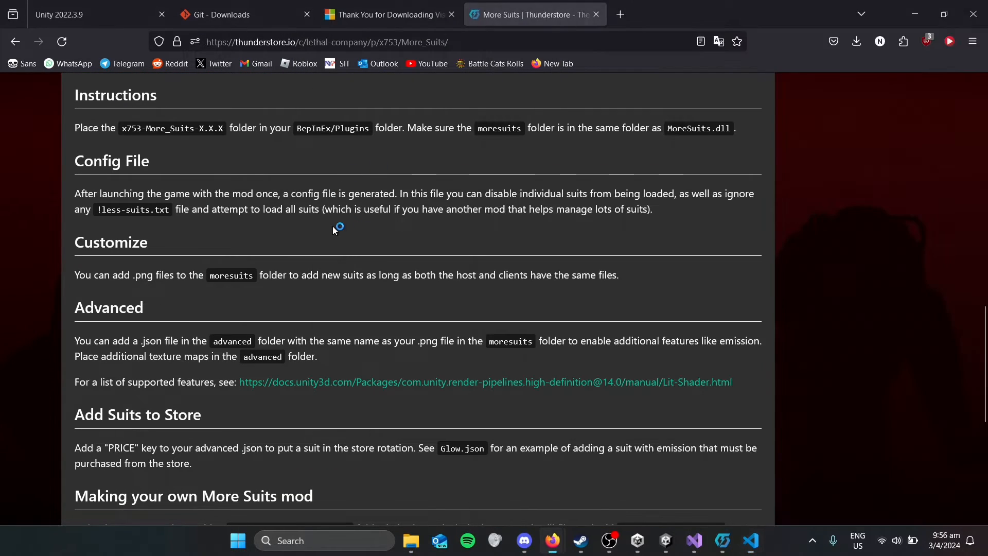
scroll(369, 234, "up", 3)
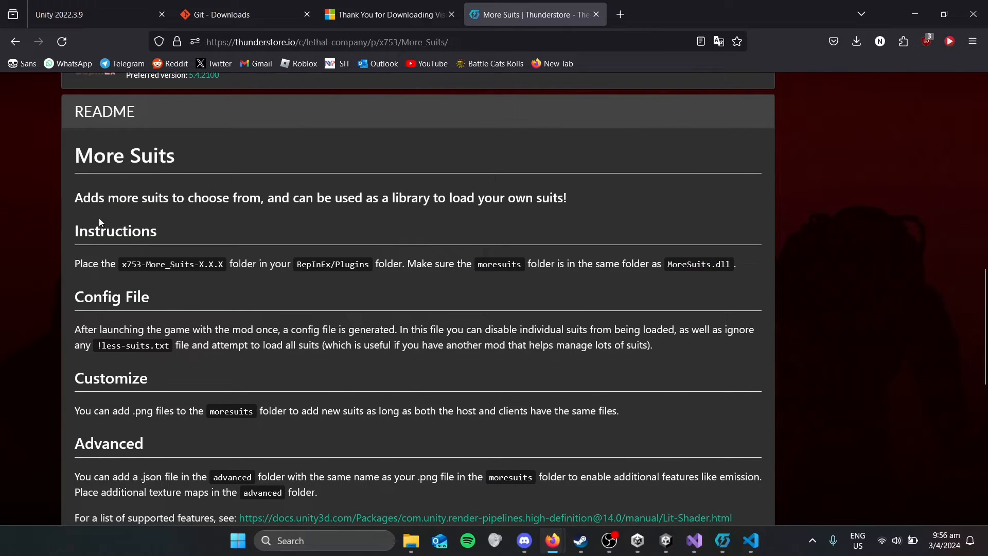
Examine the More Suits page's README, including its title, instructions and customization sections, as a writing example
left_click_drag(85, 111, 179, 153)
left_click(175, 150)
scroll(141, 136, "down", 1)
left_click_drag(90, 195, 106, 211)
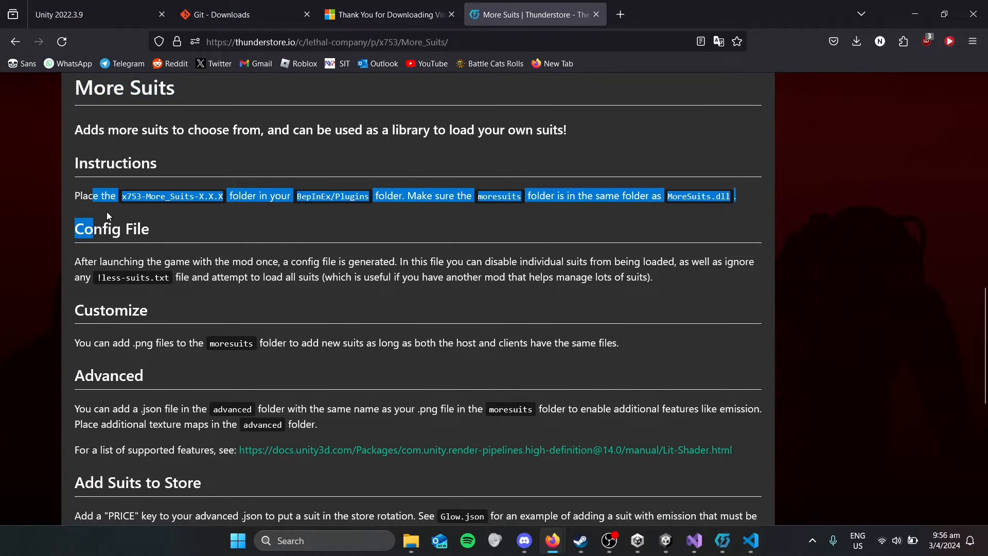
scroll(110, 257, "down", 4)
scroll(260, 355, "up", 8)
Switch back to the mod's README.md in Visual Studio Code and review its title, instructions and changelog
left_click(722, 540)
left_click(751, 545)
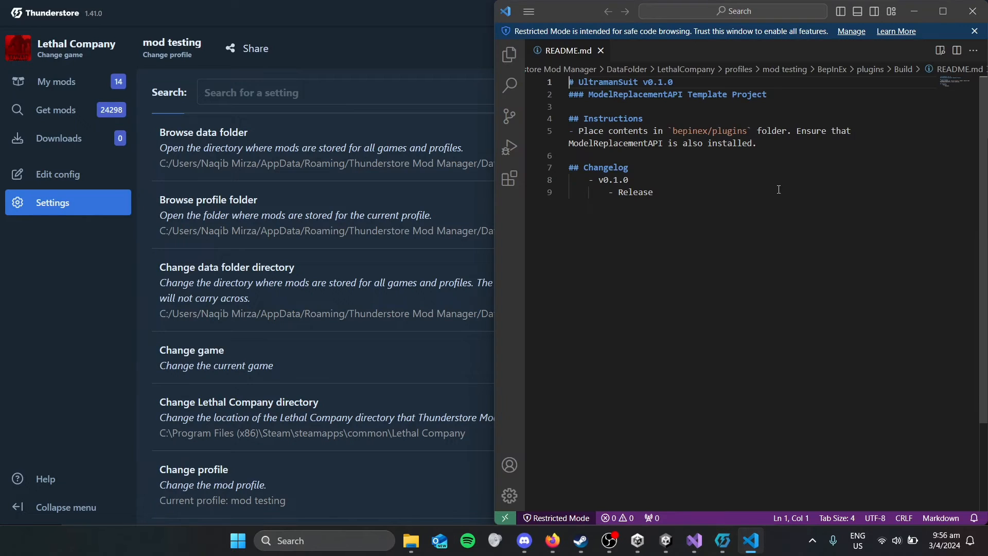
key("ctrl+shift+Home")
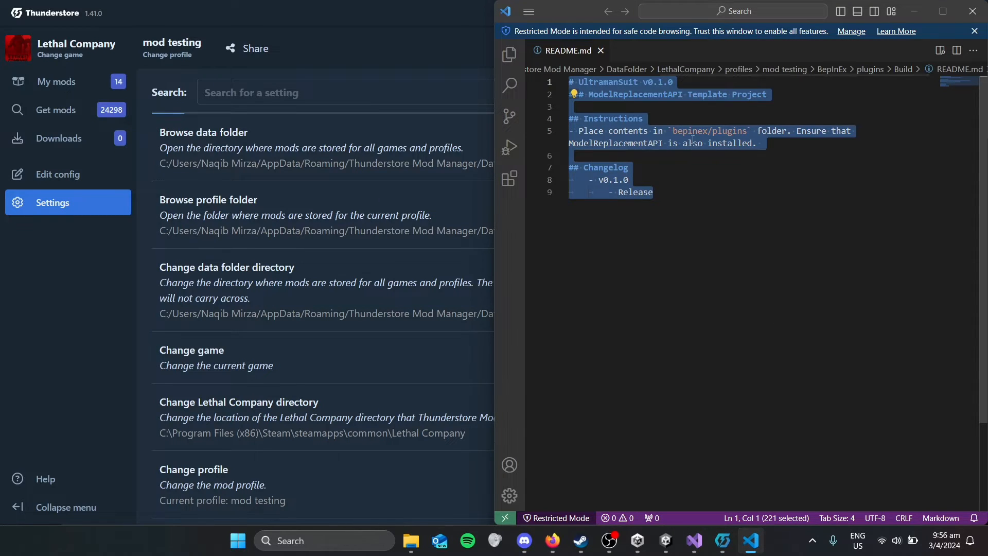
left_click(705, 167)
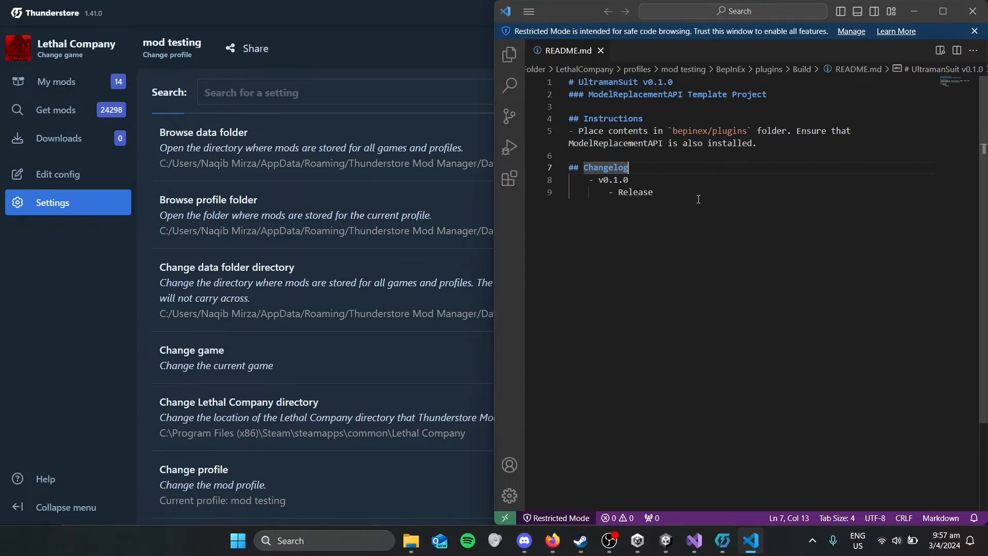
left_click(696, 200)
Open README.md from the "lethal modding we ball" project's Build folder in File Explorer as a finished example
mouse_move(416, 554)
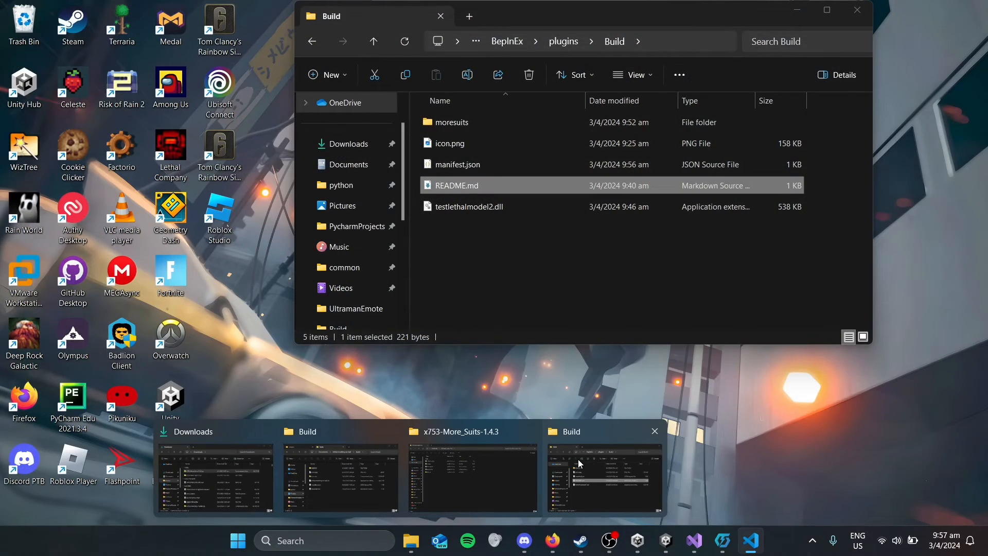
mouse_move(384, 480)
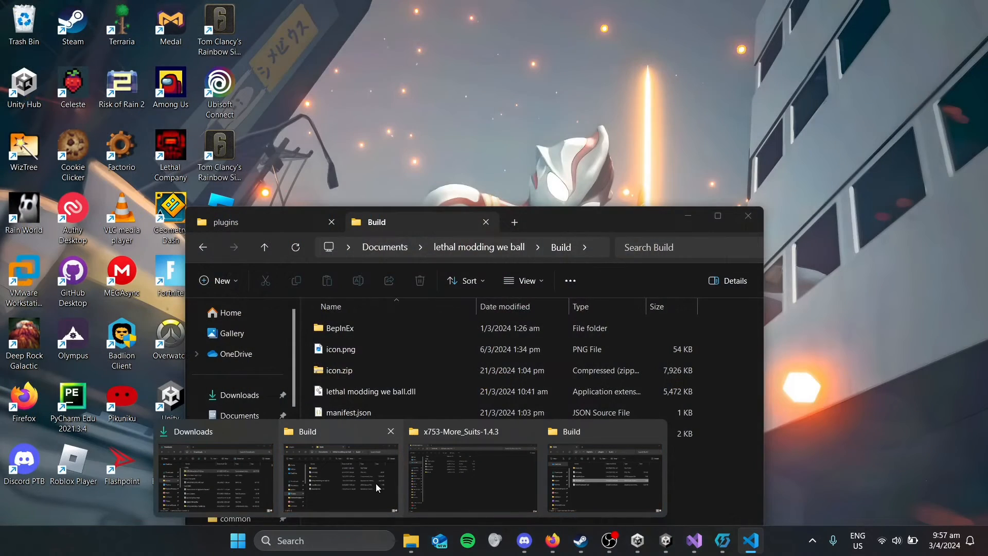
left_click(375, 483)
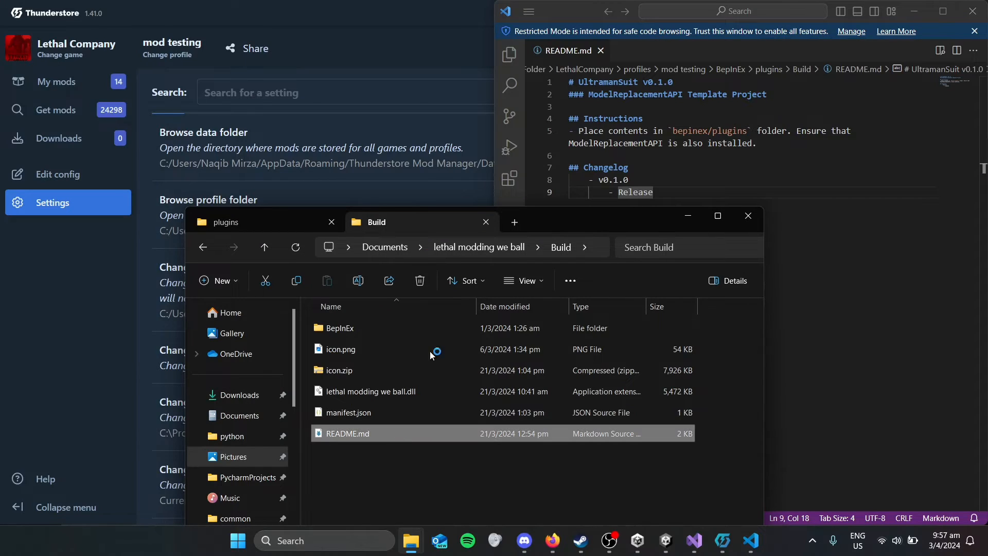
Examine the Ultraman Skin README's suit list, image links, credits and changelog, then minimize the editor and folder windows
scroll(749, 193, "down", 4)
scroll(749, 194, "up", 3)
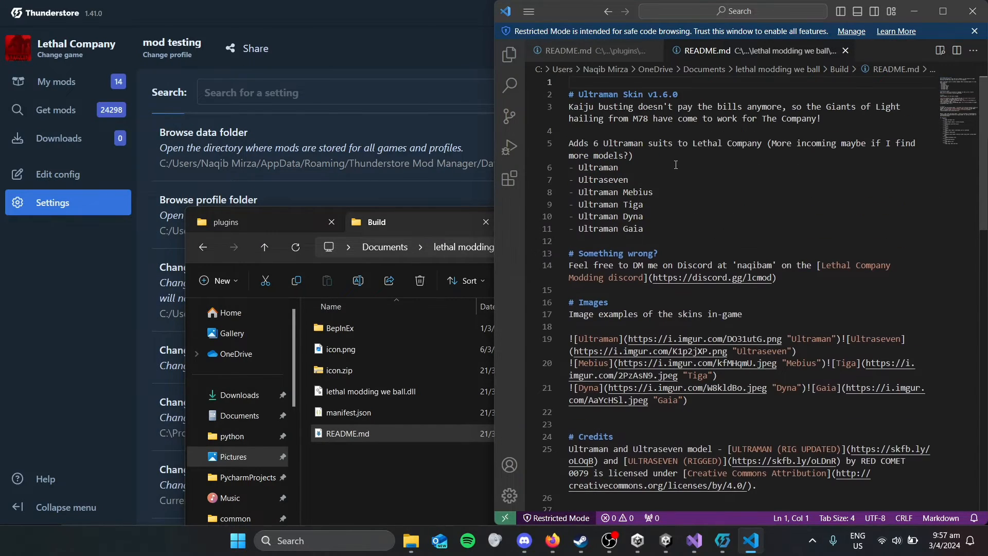
scroll(670, 180, "down", 1)
scroll(671, 179, "up", 1)
scroll(671, 180, "down", 2)
scroll(671, 180, "up", 1)
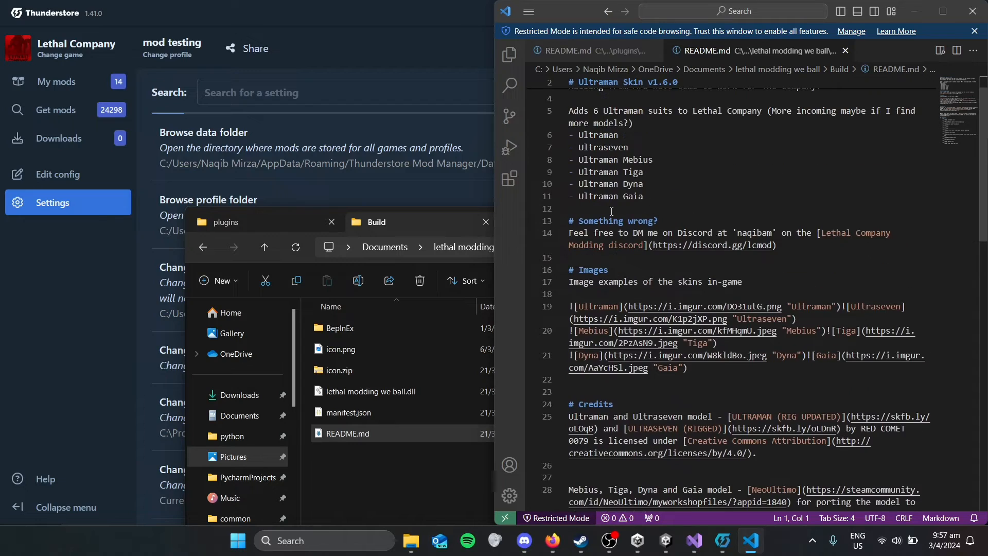
scroll(605, 228, "down", 4)
scroll(605, 228, "down", 6)
scroll(721, 278, "up", 7)
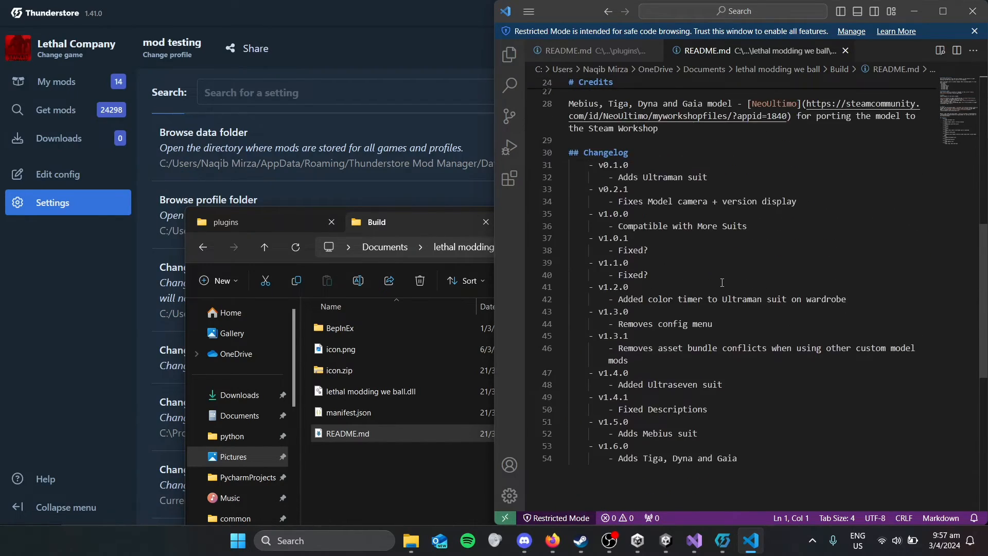
scroll(721, 277, "up", 4)
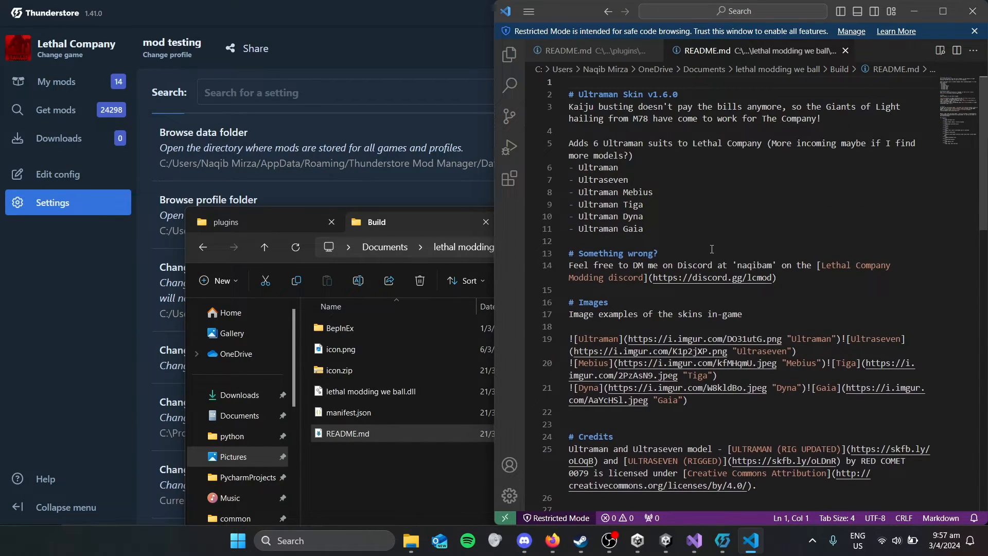
left_click(913, 12)
left_click(689, 216)
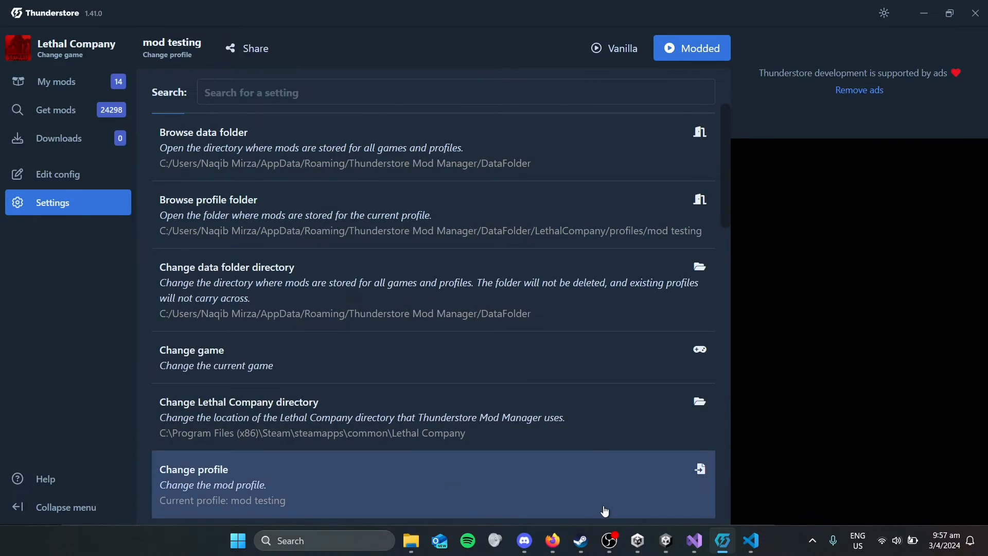
Switch to Thunderstore in Firefox and search the Lethal Company asset replacements for "ultraman"
mouse_move(552, 540)
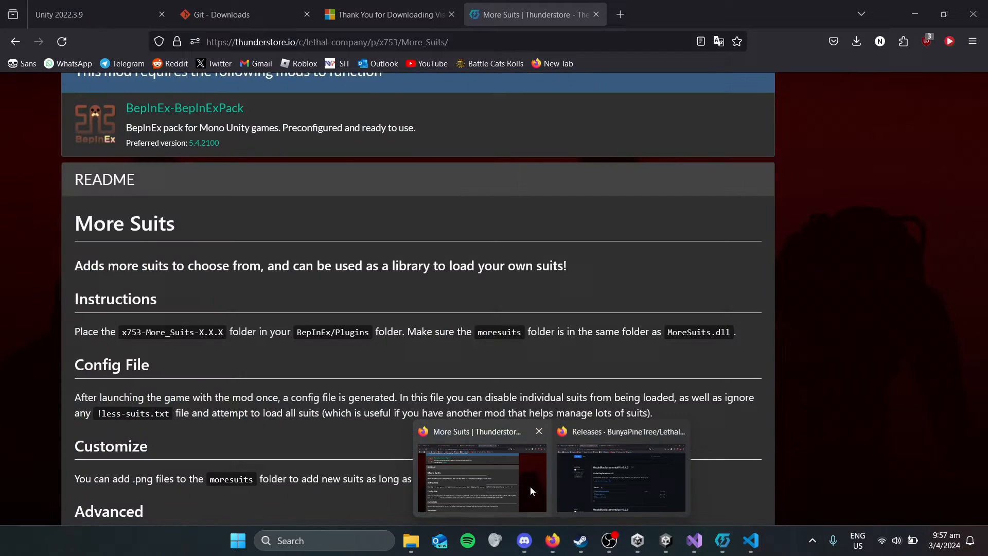
left_click(530, 486)
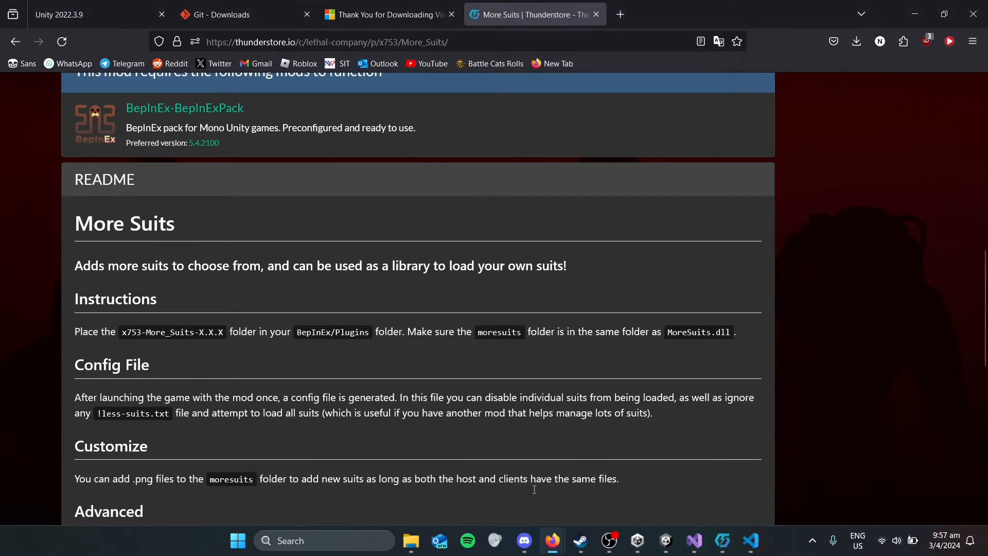
scroll(649, 354, "up", 15)
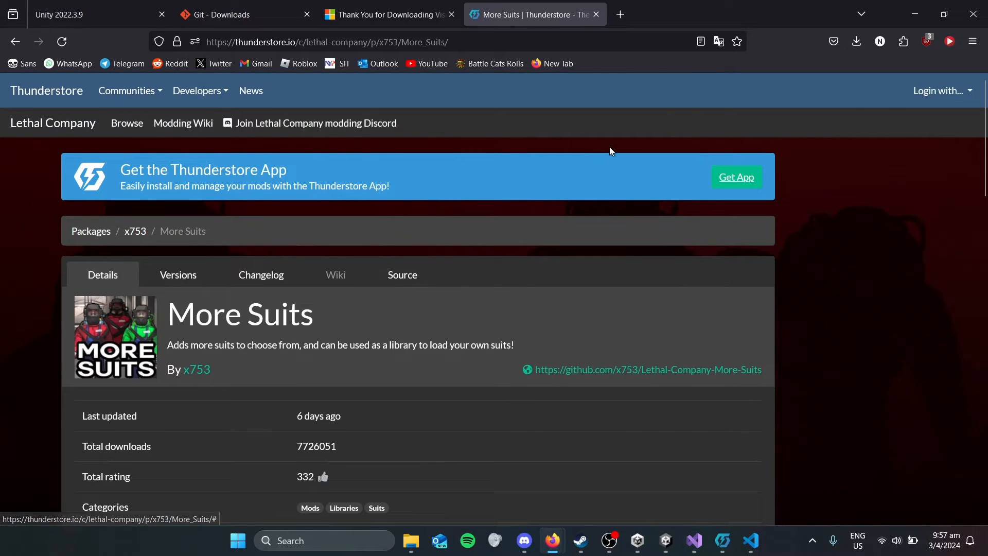
left_click(123, 128)
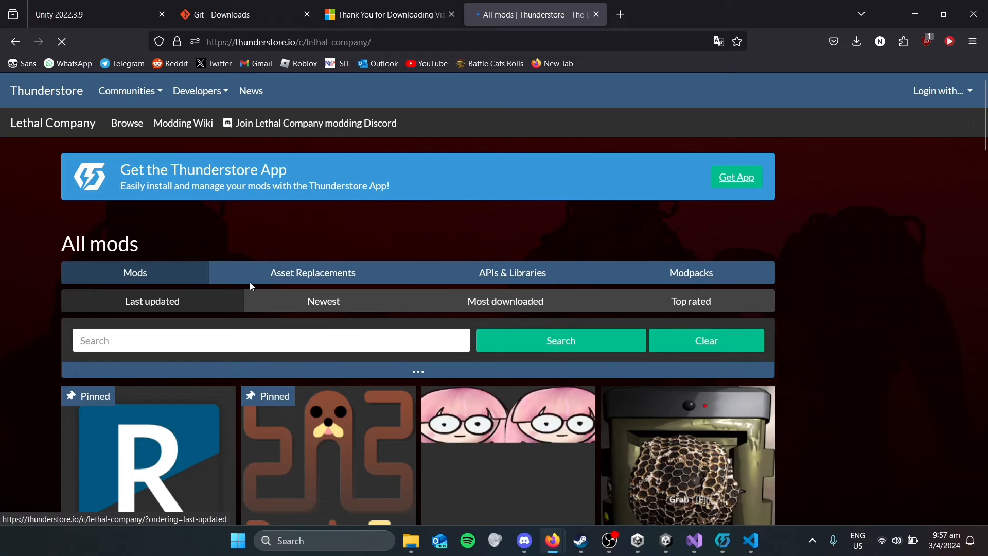
left_click(280, 274)
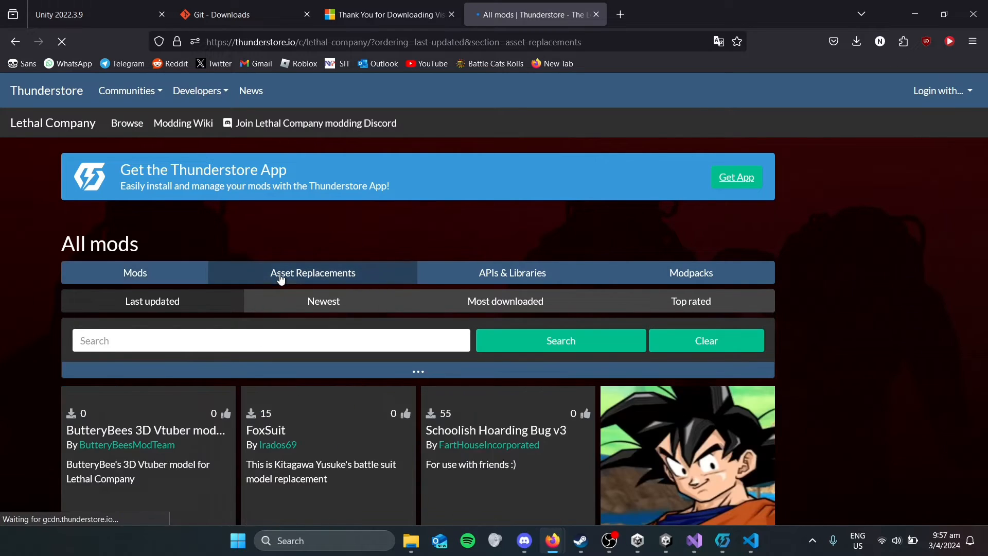
left_click(250, 341)
type("ultra")
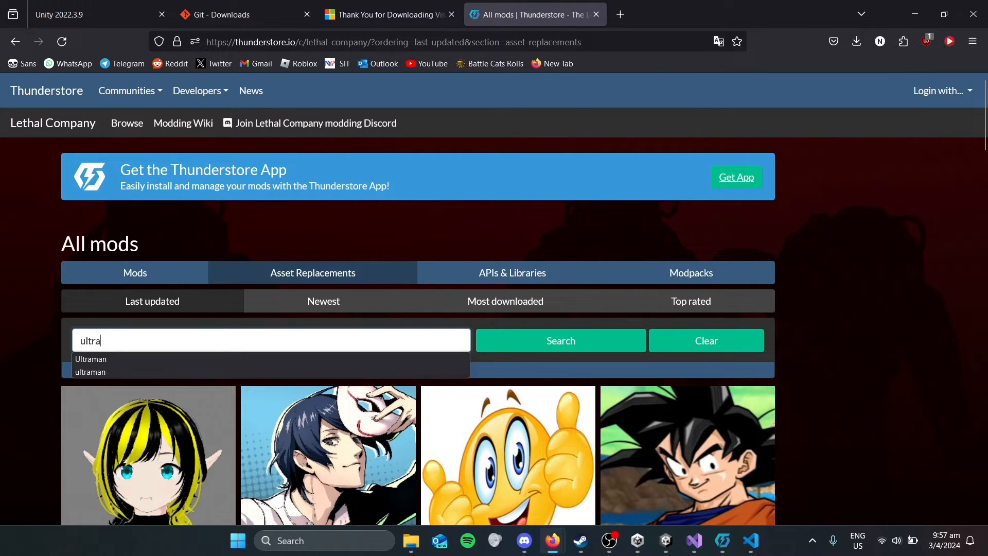
type("man")
key("Return")
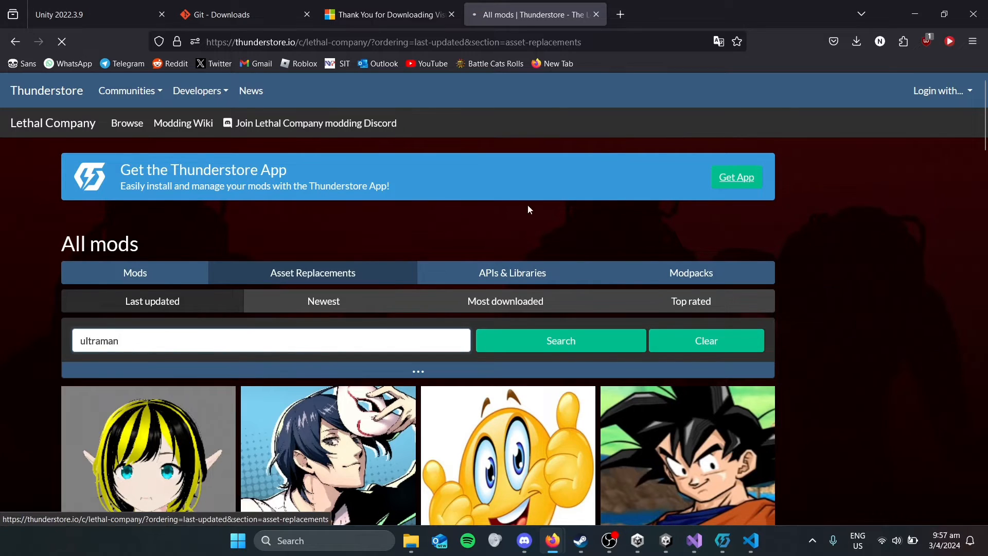
Open the Ultraman Skin package page and view how its README's suit list, images and credits are rendered
scroll(532, 209, "down", 4)
left_click(135, 292)
scroll(453, 257, "down", 10)
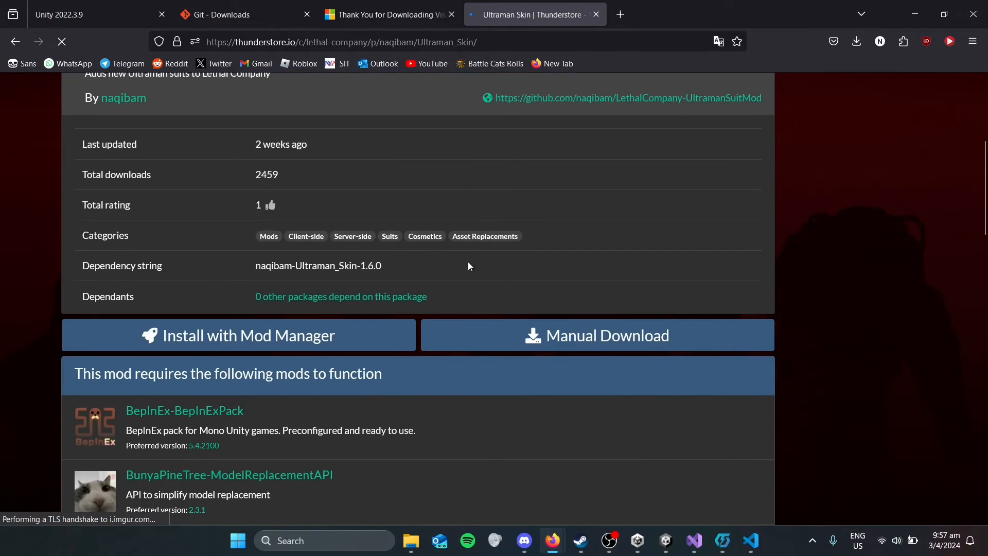
scroll(217, 267, "down", 10)
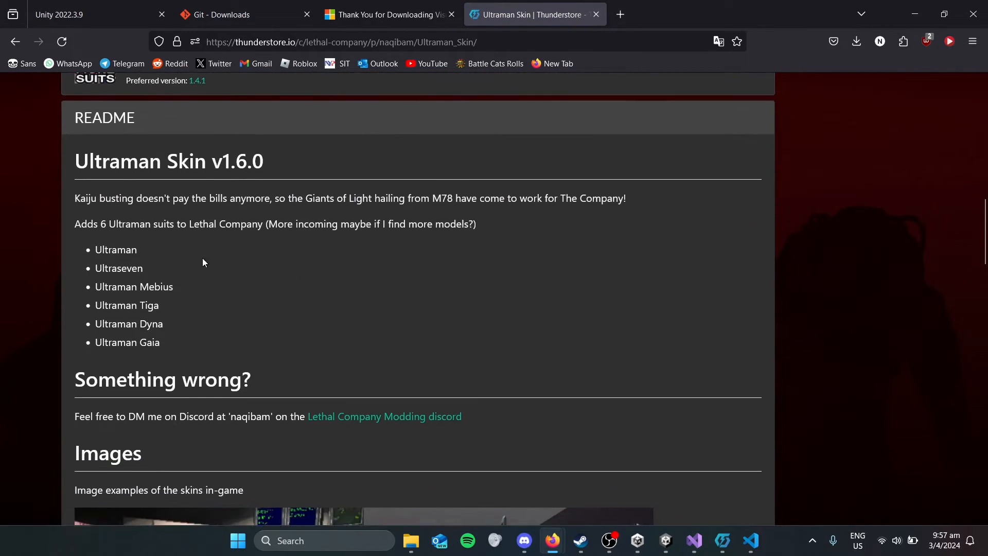
scroll(334, 251, "down", 15)
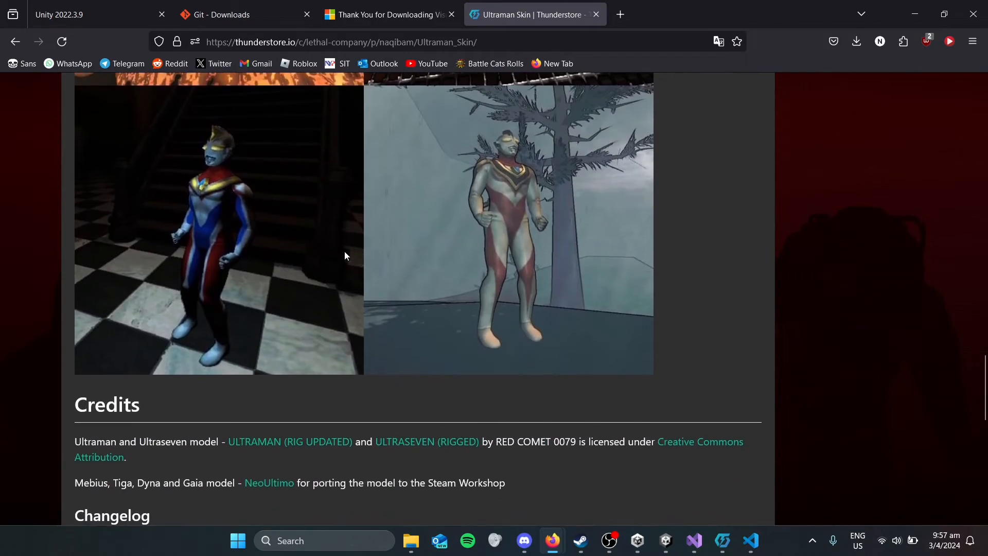
scroll(428, 297, "up", 15)
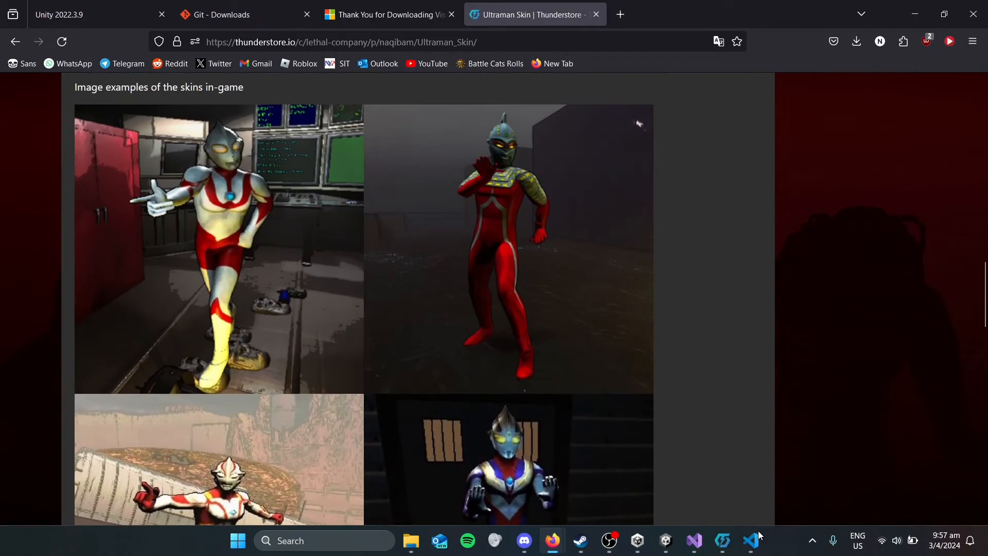
Return to Visual Studio Code, bring the README.md from the plugins' Build folder to the front and review its template text
left_click(758, 540)
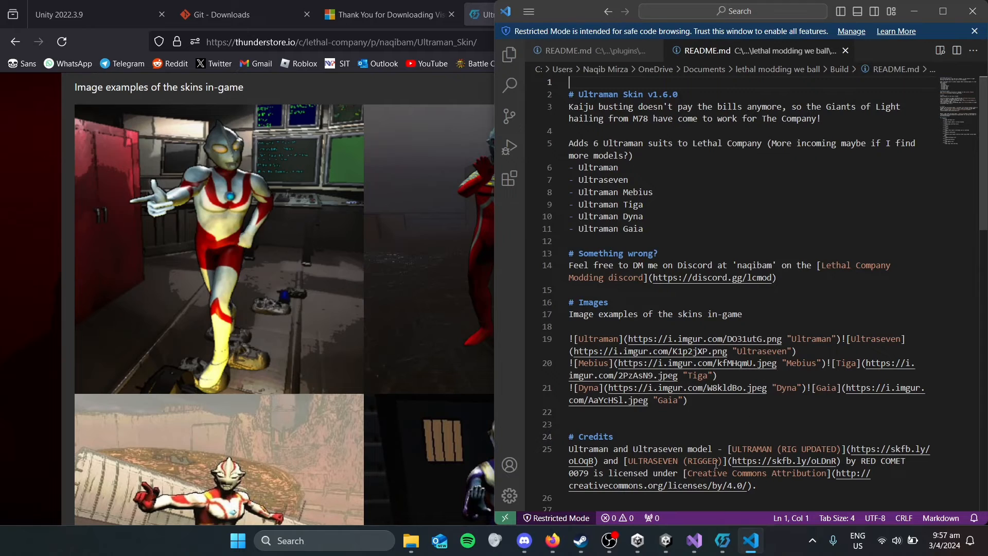
mouse_move(748, 543)
left_click(752, 497)
key("ctrl+Tab")
left_click_drag(734, 198, 569, 83)
left_click(686, 164)
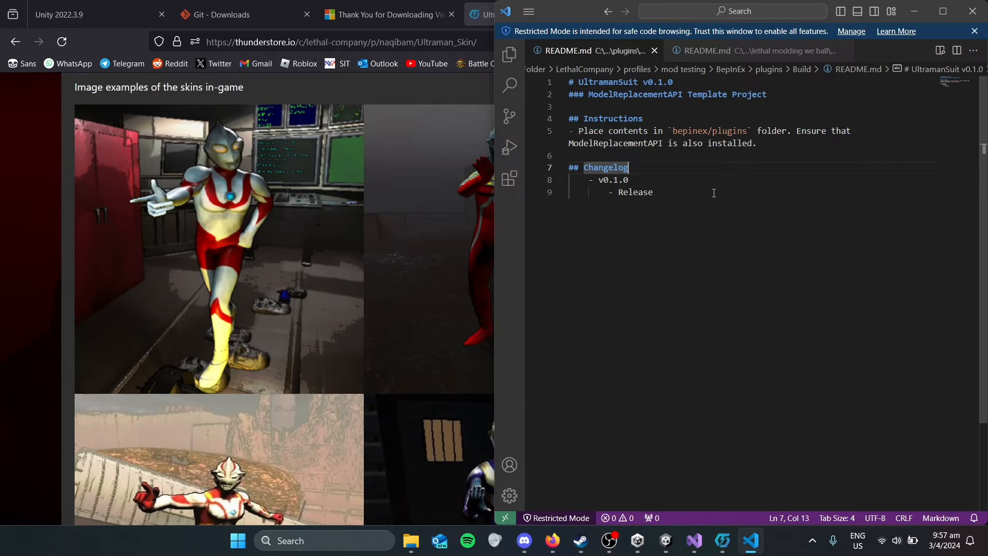
left_click_drag(714, 192, 567, 82)
left_click(712, 145)
Set the version under the README's Changelog heading to v1.0.0, keeping the Release entry on its own line
left_click_drag(643, 181, 604, 184)
left_click(604, 180)
type("1.0")
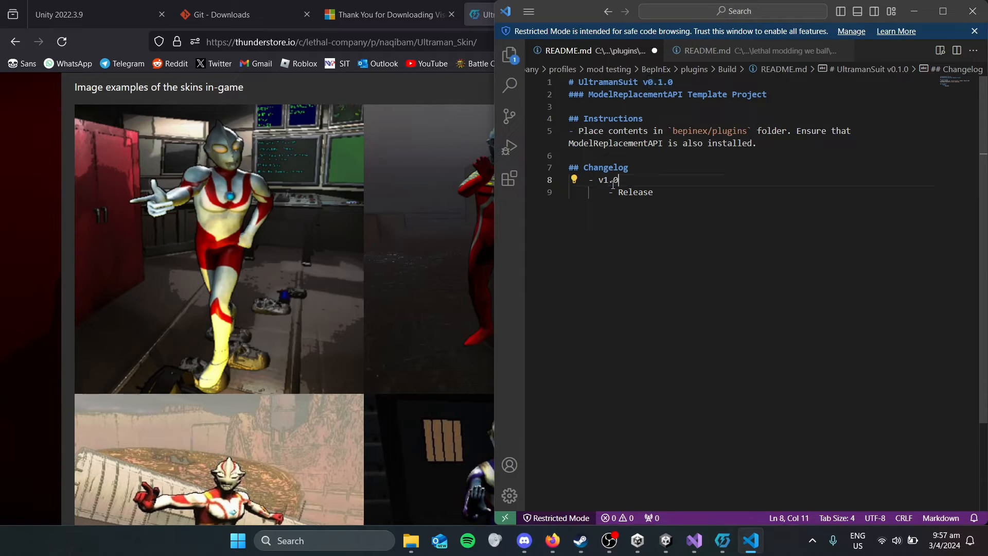
key("Delete")
key("Delete")
key("Delete")
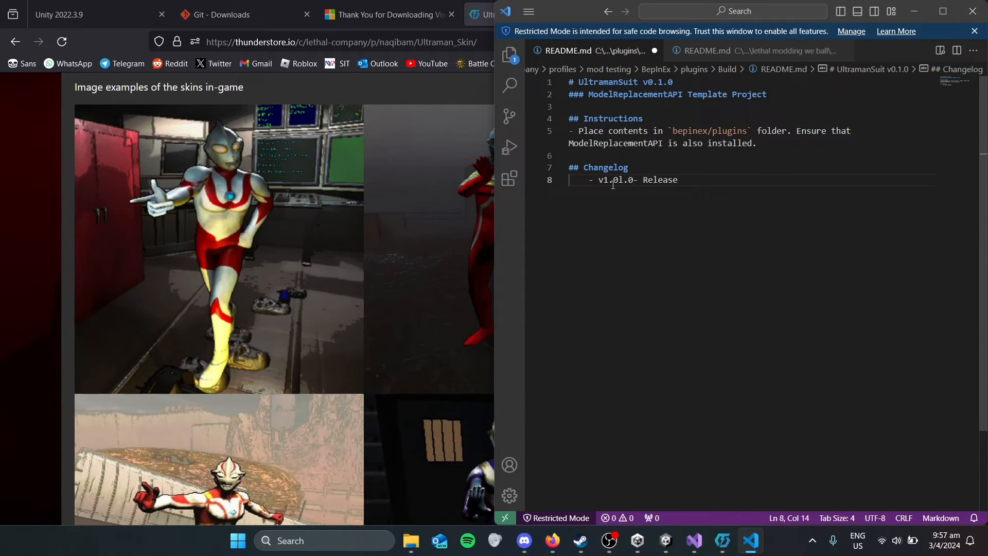
key("ctrl+z")
Set the version in the README's UltramanSuit title to v1.0.0 and close Visual Studio Code
left_click(663, 82)
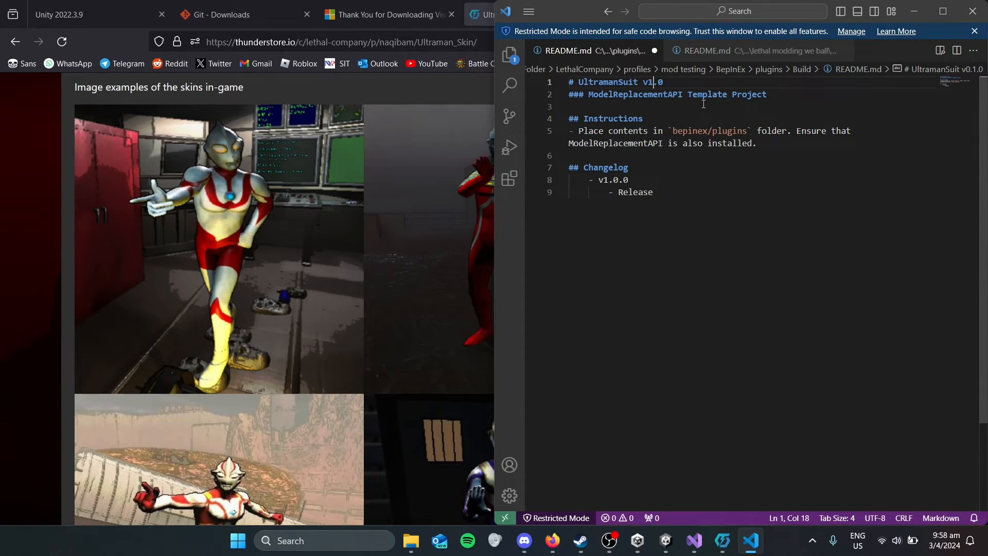
type("0")
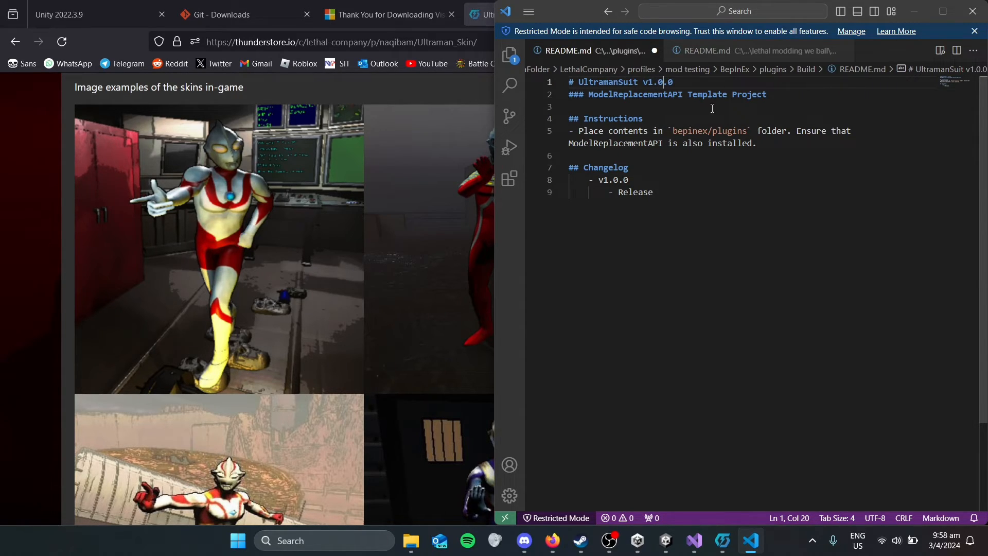
left_click(973, 11)
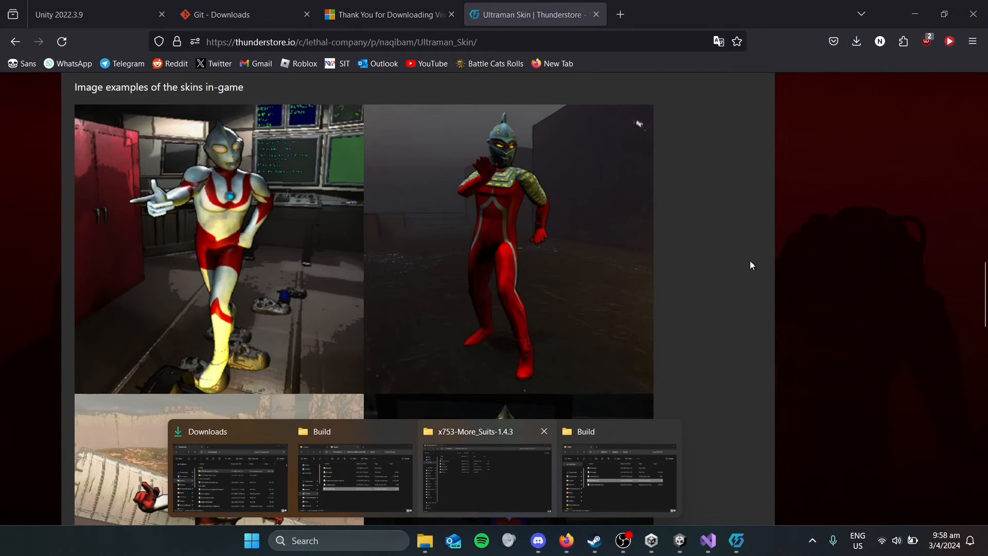
Log in to Thunderstore by authorizing the Discord account, then open the Lethal Company package upload form
scroll(771, 309, "up", 15)
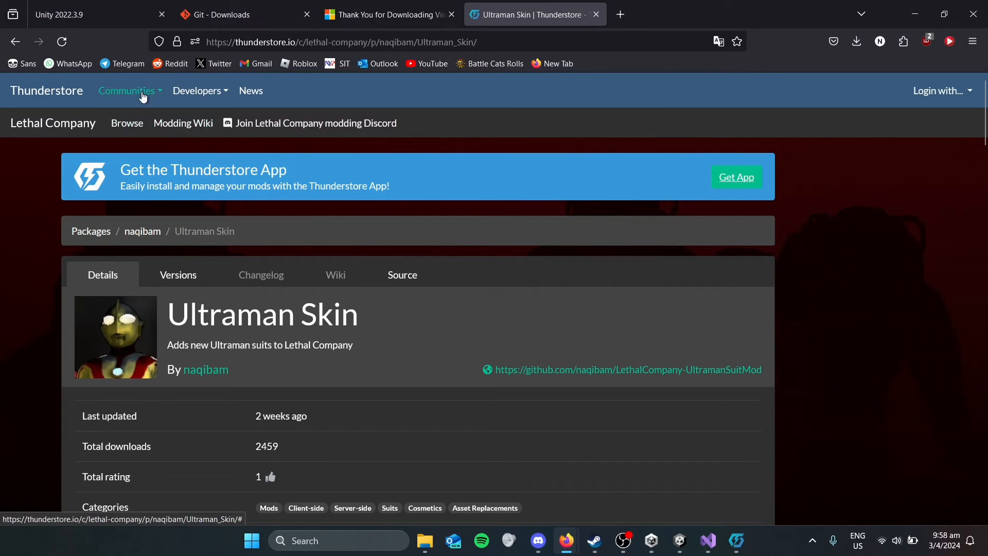
left_click(952, 91)
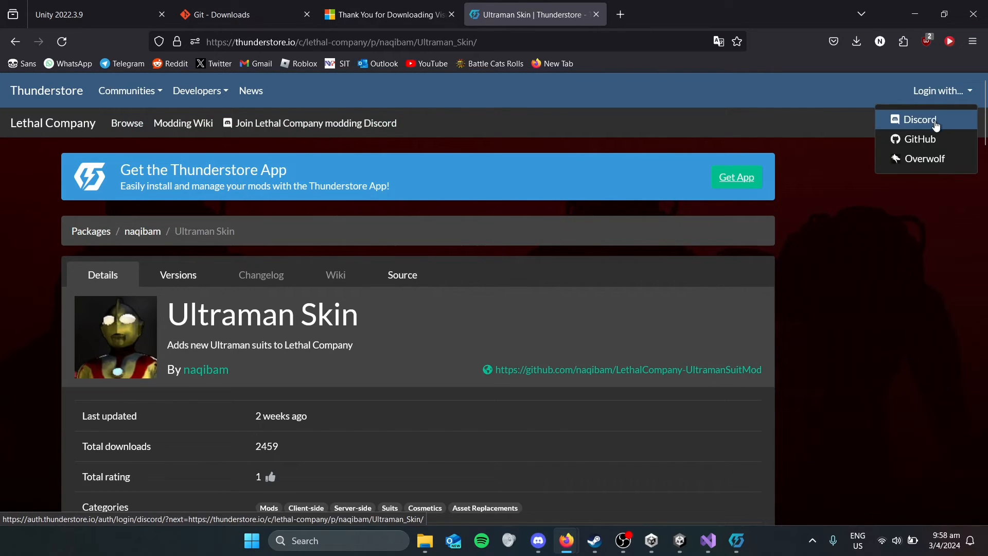
left_click(935, 124)
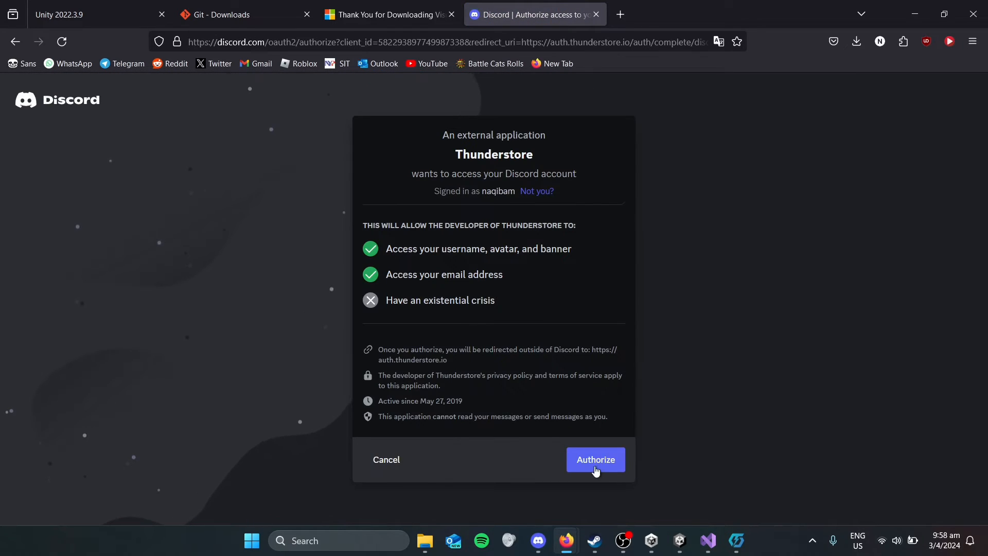
left_click(592, 466)
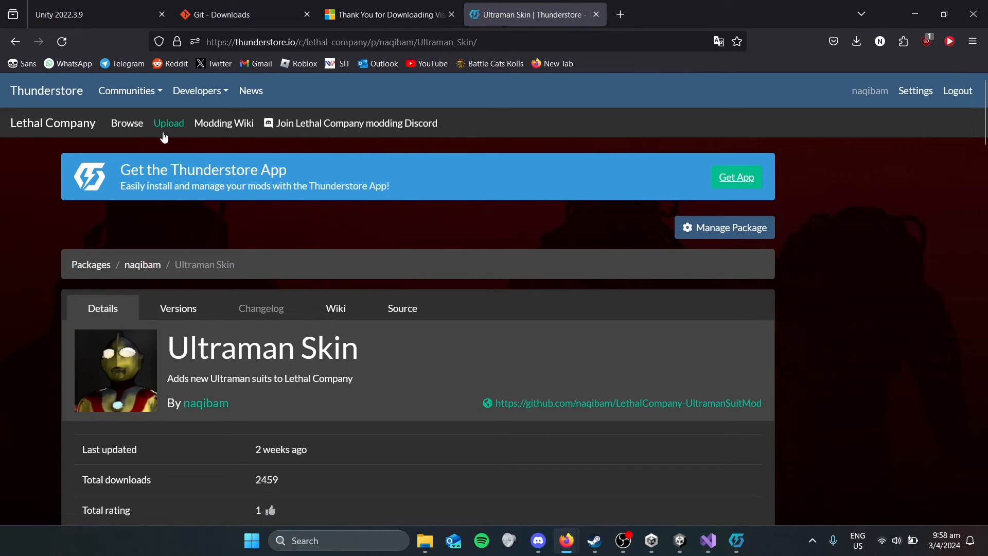
left_click(165, 123)
scroll(396, 316, "down", 5)
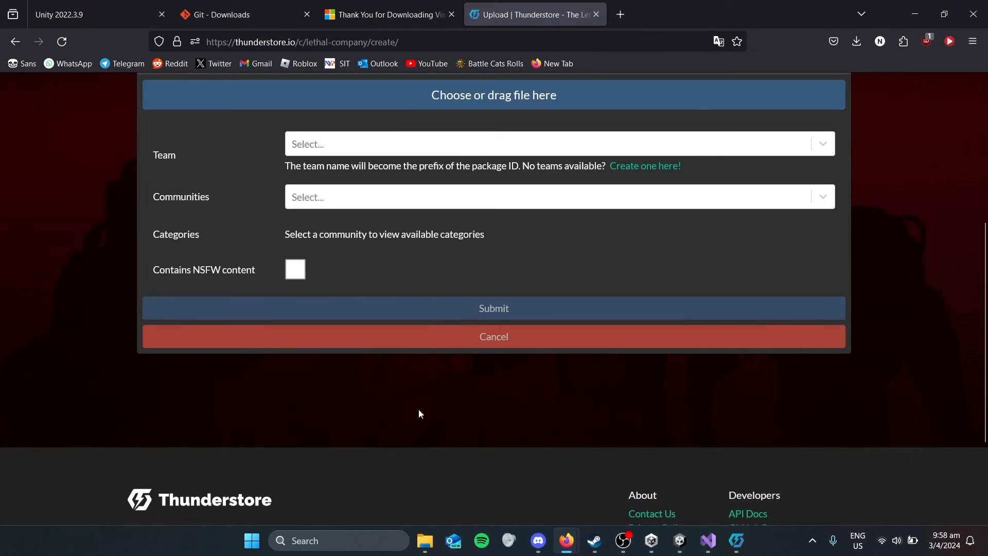
Switch to File Explorer and open the Build folder of testlethalmodel2 under Documents
scroll(419, 414, "up", 2)
mouse_move(425, 539)
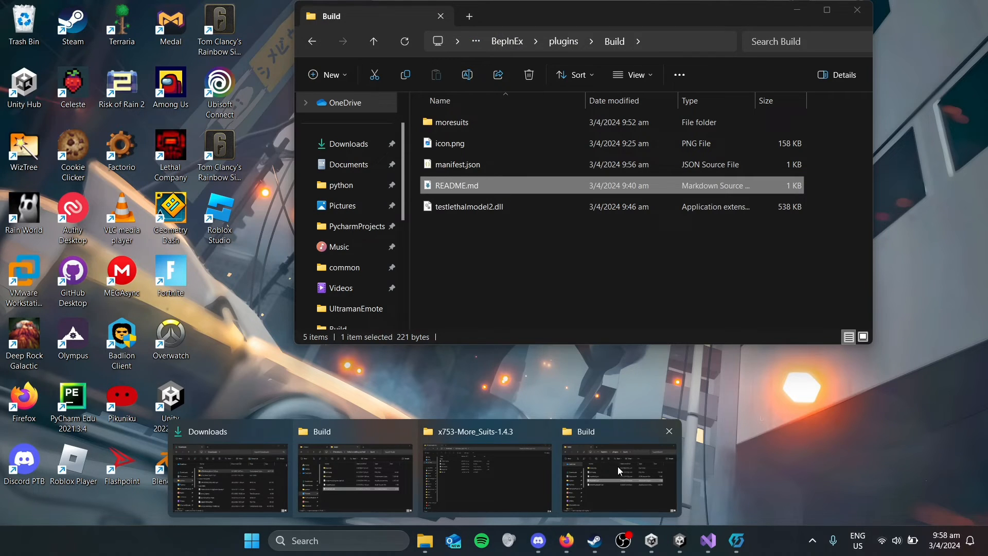
left_click(618, 466)
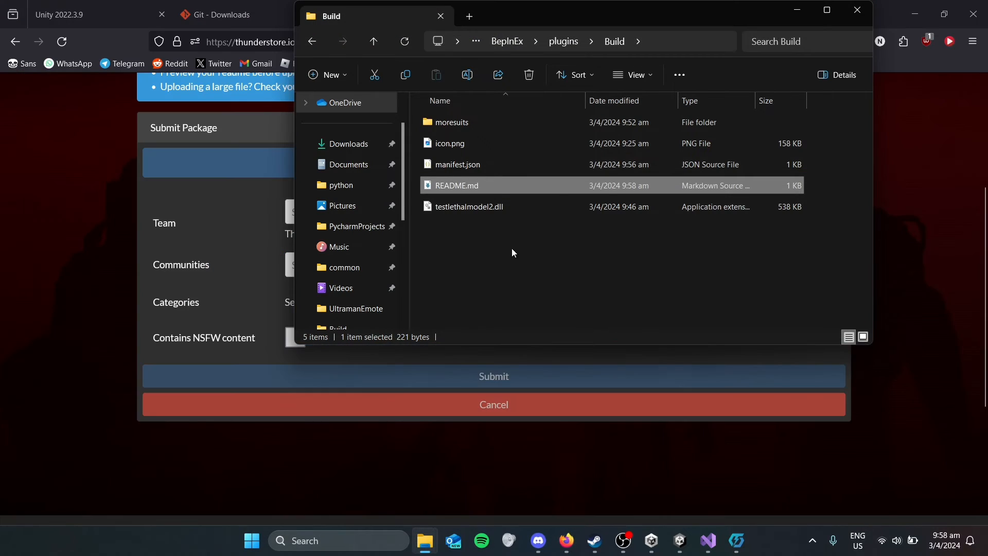
left_click(536, 254)
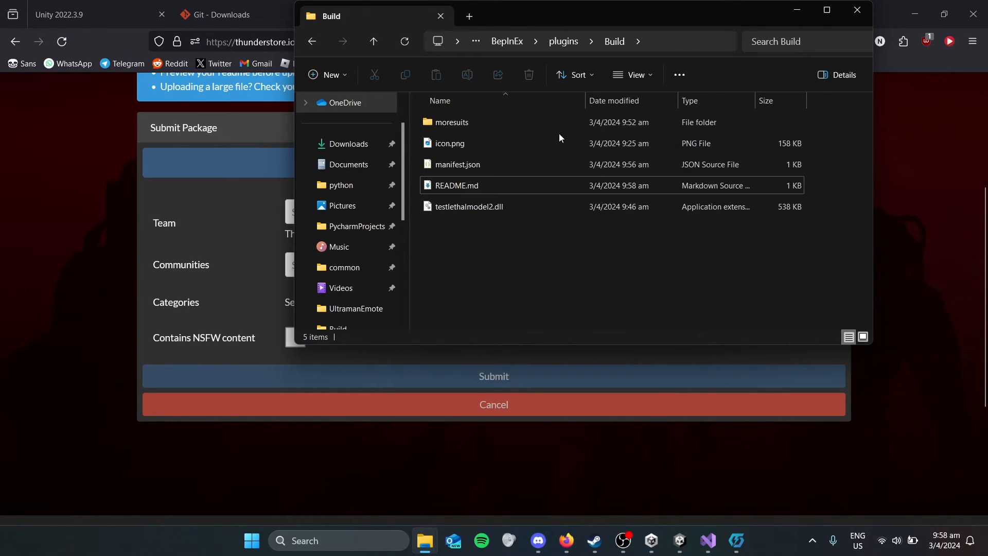
left_click(425, 540)
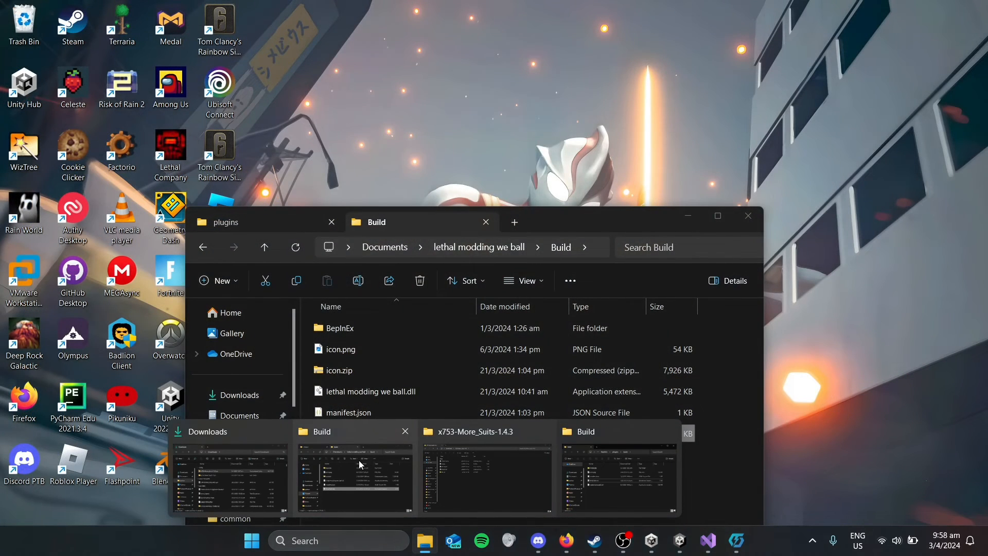
left_click(359, 460)
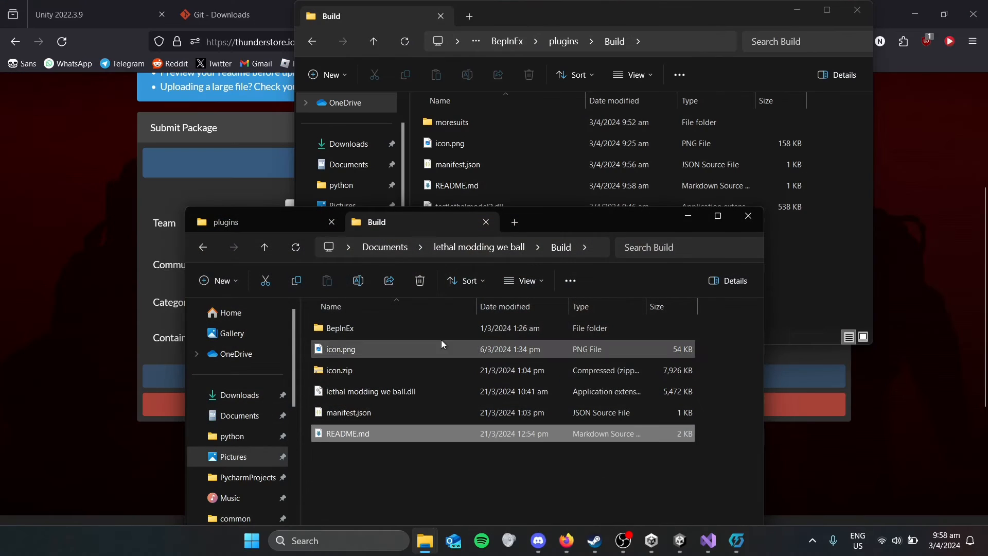
left_click_drag(579, 217, 609, 154)
left_click(256, 167)
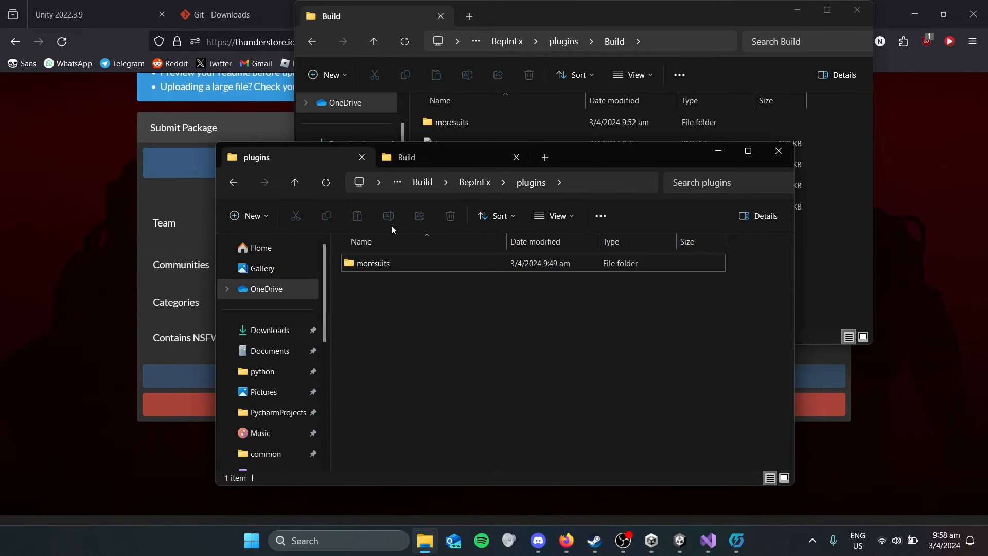
left_click(397, 183)
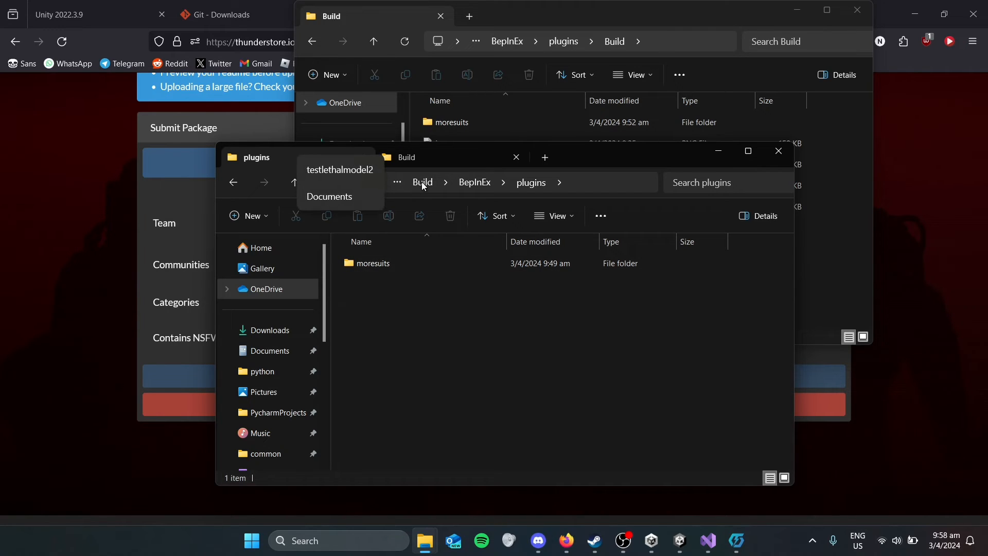
left_click(425, 183)
left_click(425, 184)
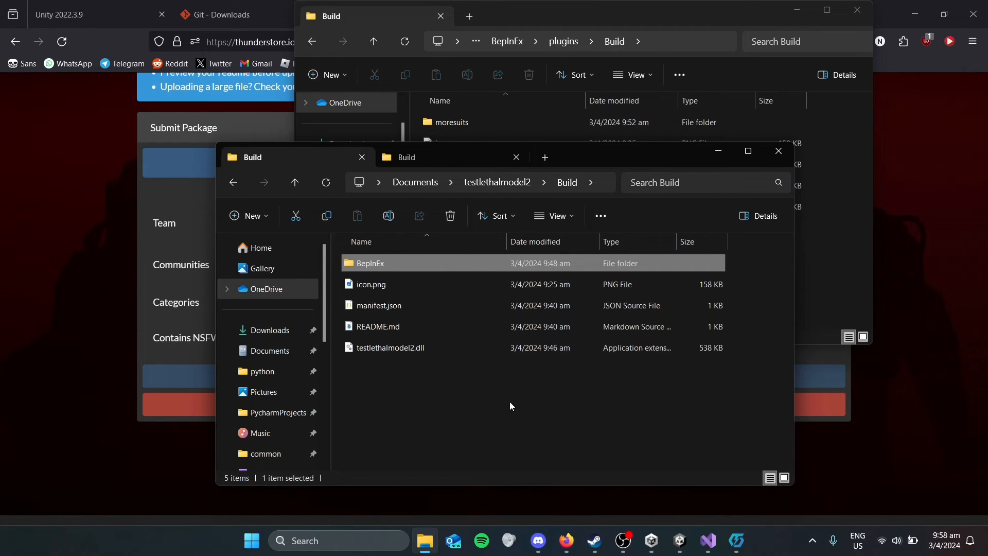
Compress all five items in the testlethalmodel2 Build folder into one ZIP archive named BepInEx.zip
left_click_drag(511, 406, 399, 268)
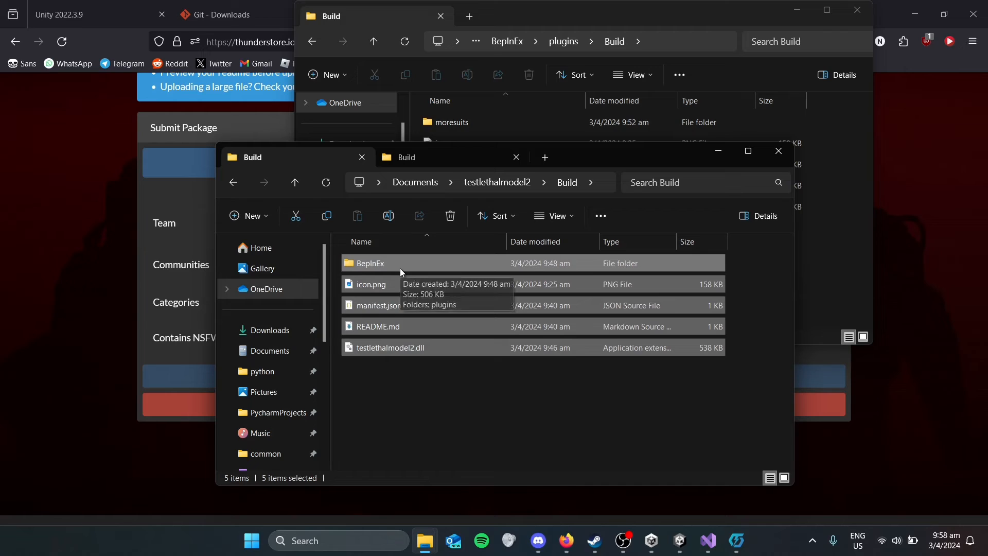
right_click(400, 267)
left_click(475, 331)
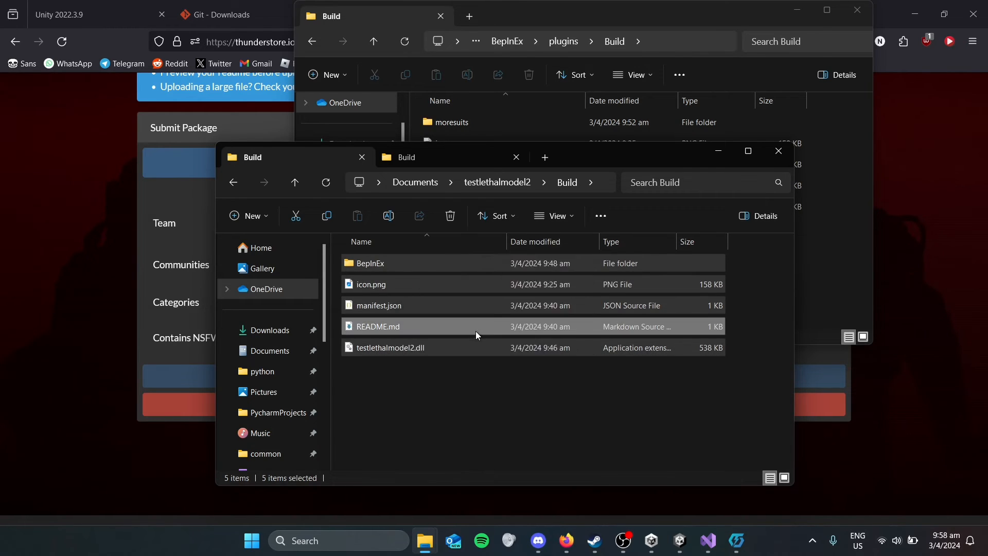
left_click(468, 409)
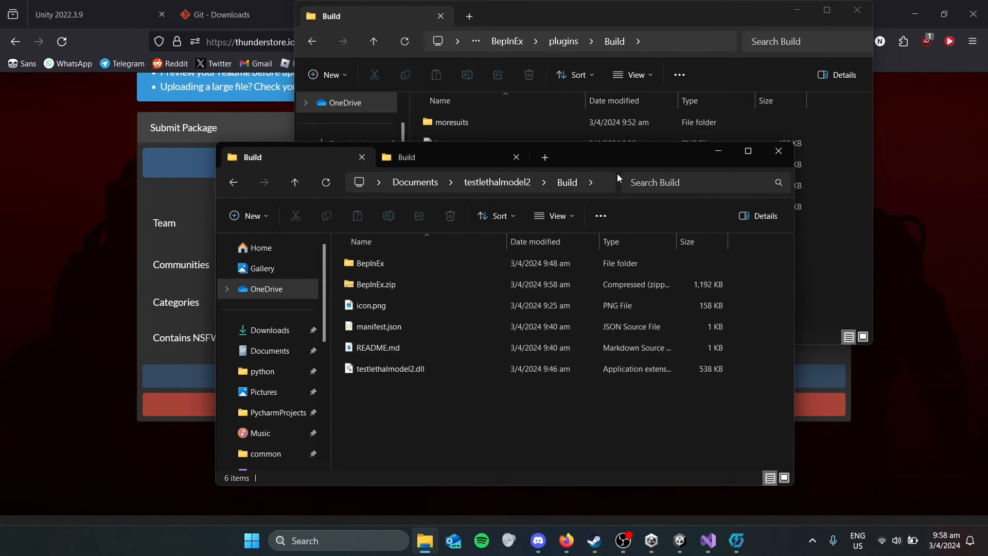
Add BepInEx.zip from the Build folder as the package file in the Thunderstore upload form
left_click_drag(563, 156, 666, 165)
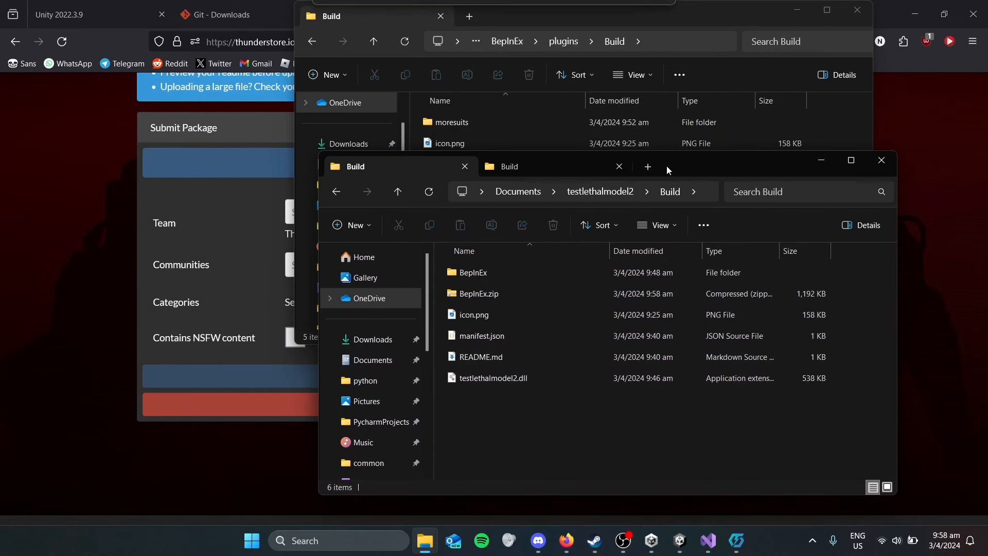
left_click(523, 295)
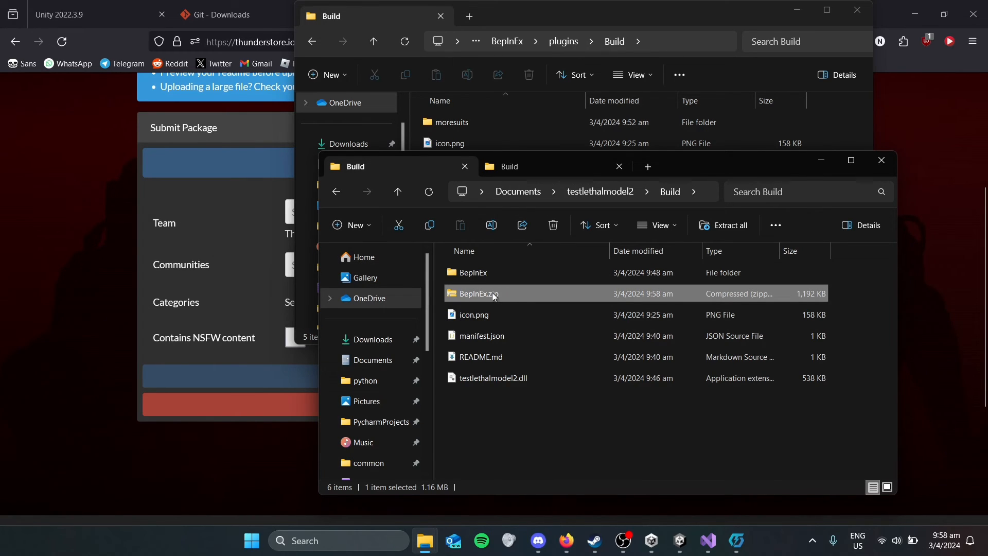
left_click_drag(495, 297, 211, 172)
left_click(187, 183)
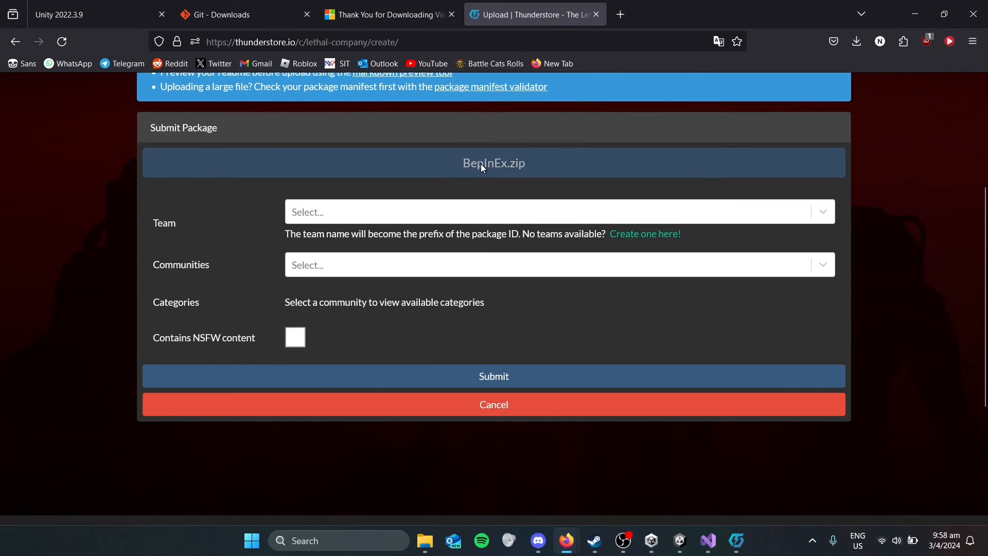
Check the Team choices in the upload form without selecting a team
scroll(494, 169, "up", 4)
scroll(486, 255, "down", 3)
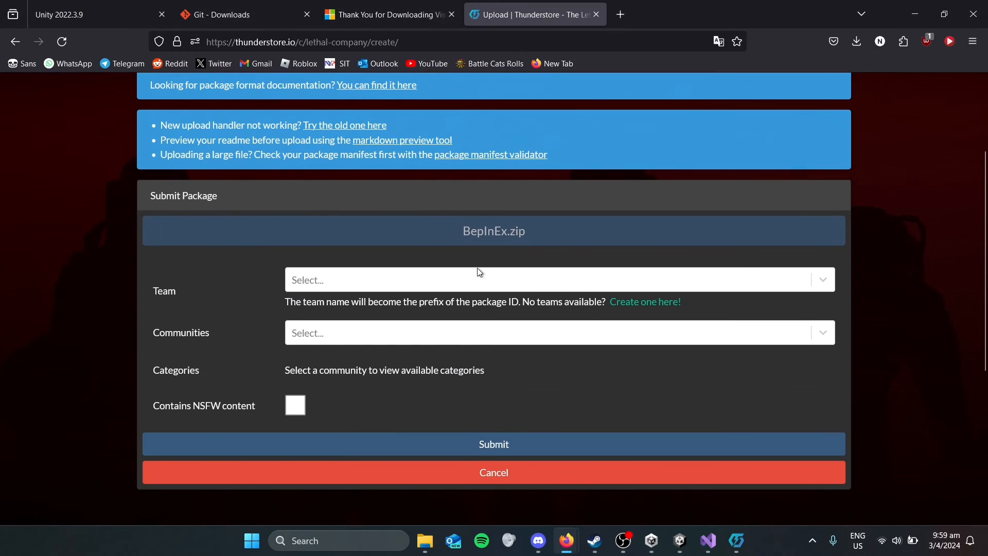
left_click(480, 272)
left_click(176, 265)
Find Lethal Company among the communities and set it as the package's community
left_click(394, 331)
left_click(384, 308)
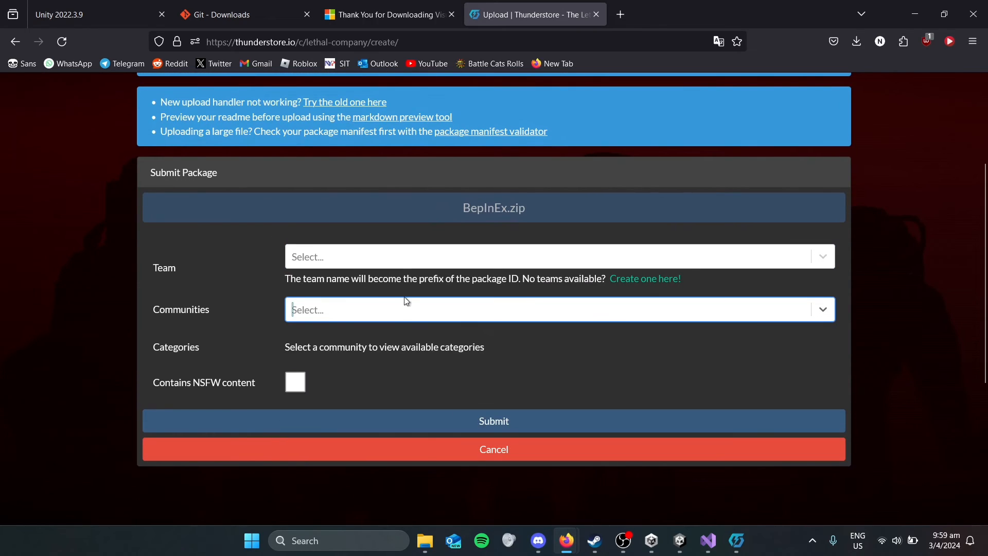
left_click(397, 310)
scroll(402, 396, "down", 4)
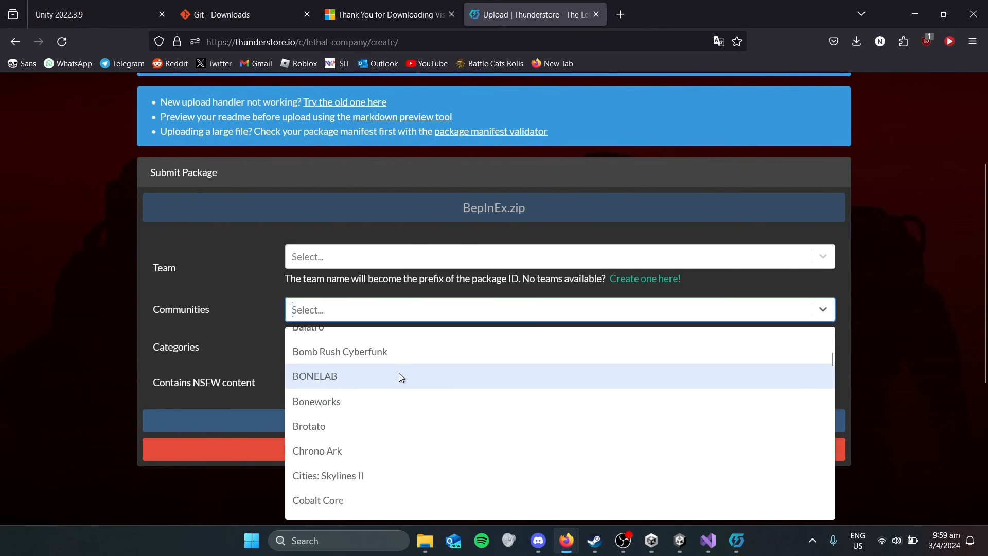
type("leth")
left_click(373, 341)
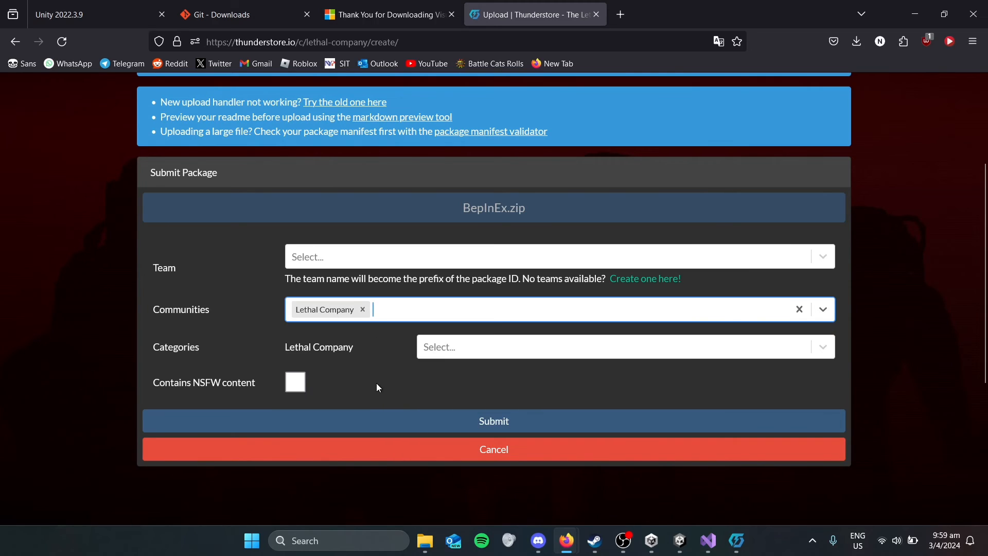
Browse the available Lethal Company categories for the package without selecting any
left_click(467, 353)
scroll(514, 370, "down", 3)
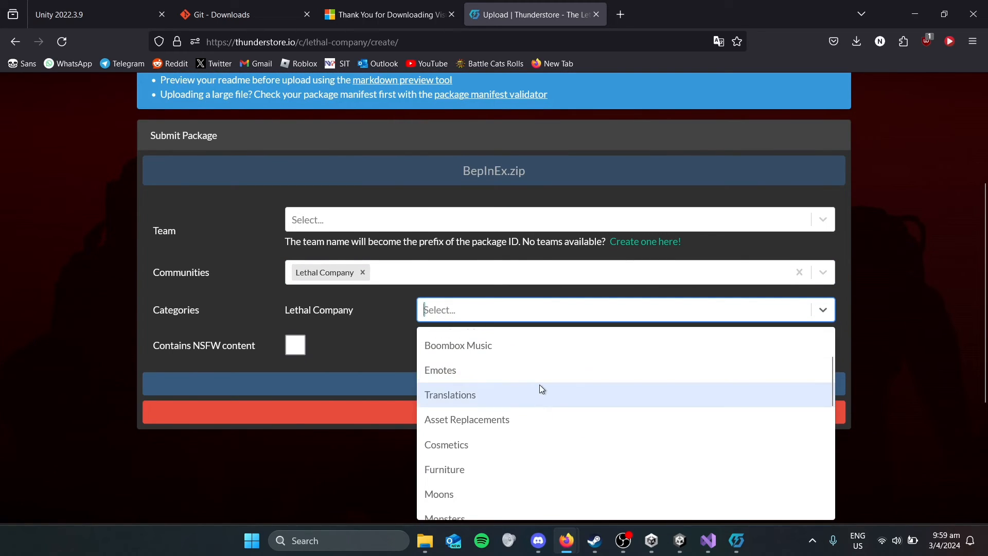
scroll(520, 387, "down", 5)
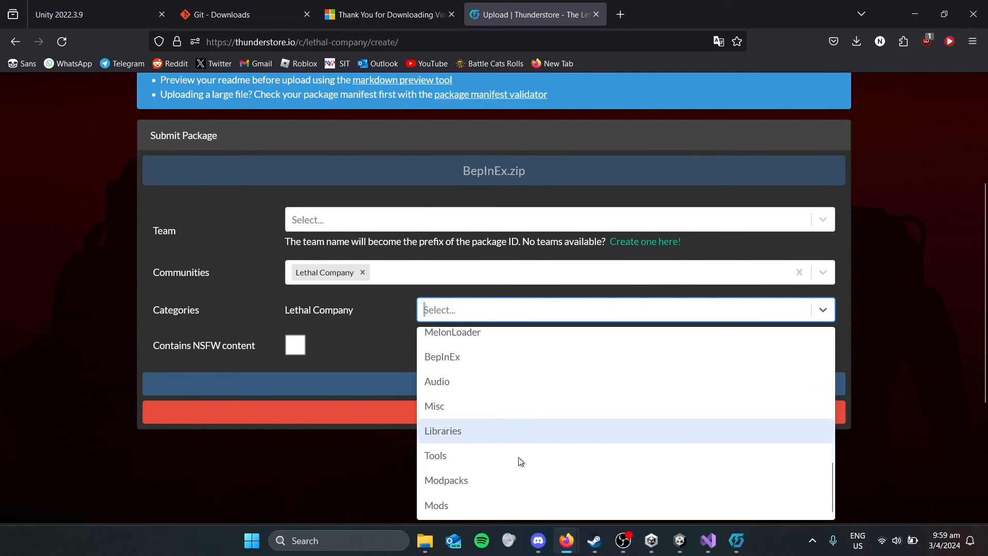
scroll(538, 423, "up", 5)
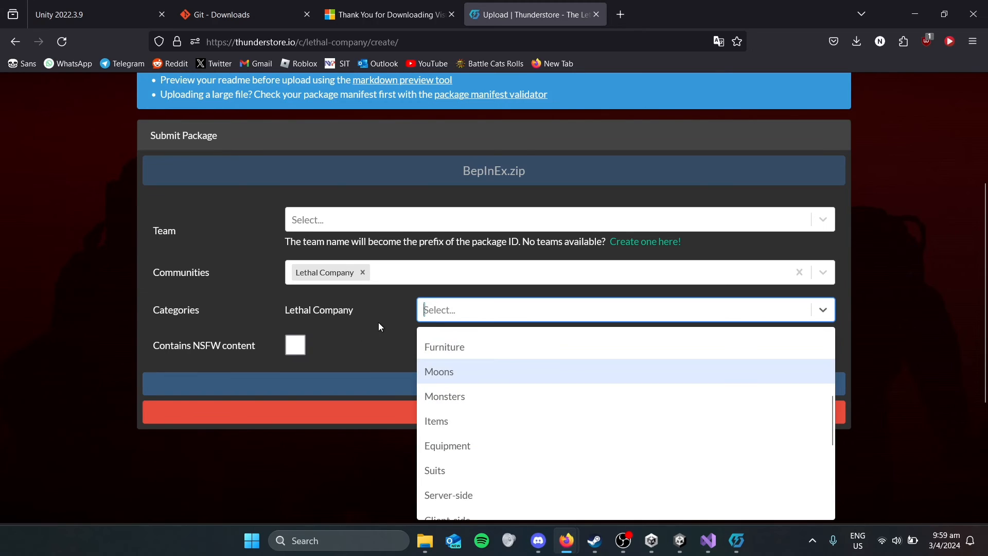
left_click(381, 324)
left_click(440, 308)
left_click(329, 350)
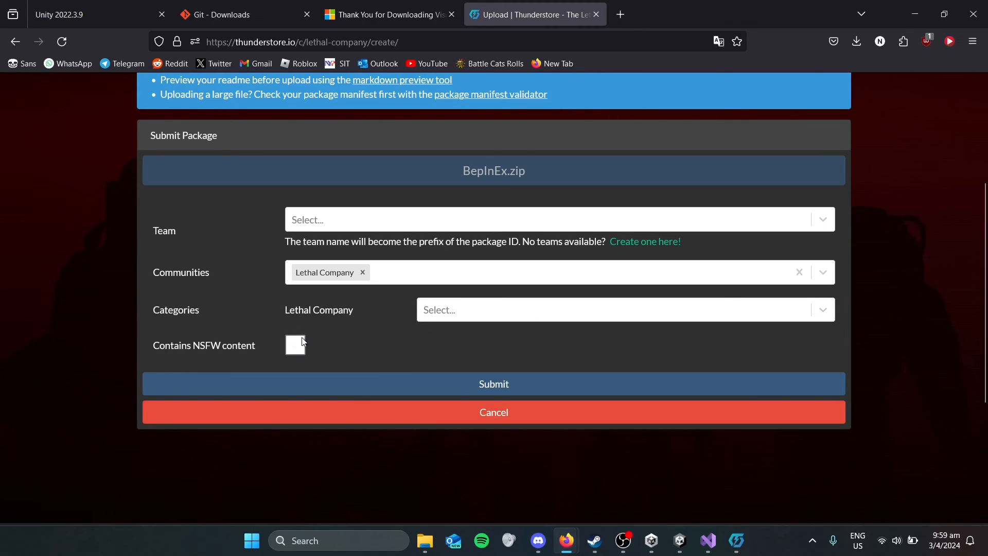
Review the whole upload form, from the guidance notes and package file to the submission options
scroll(304, 342, "up", 3)
scroll(341, 369, "down", 3)
scroll(437, 323, "up", 1)
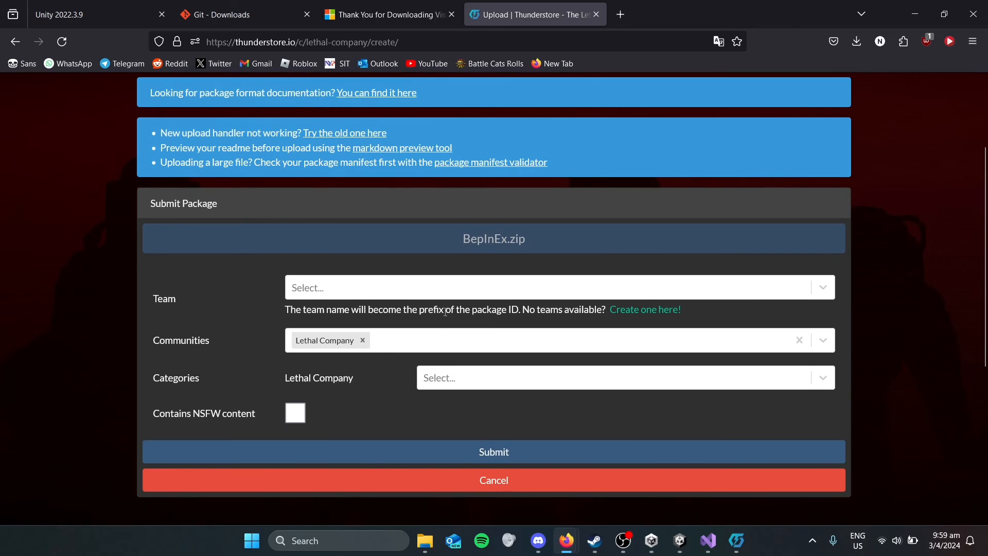
scroll(502, 280, "up", 1)
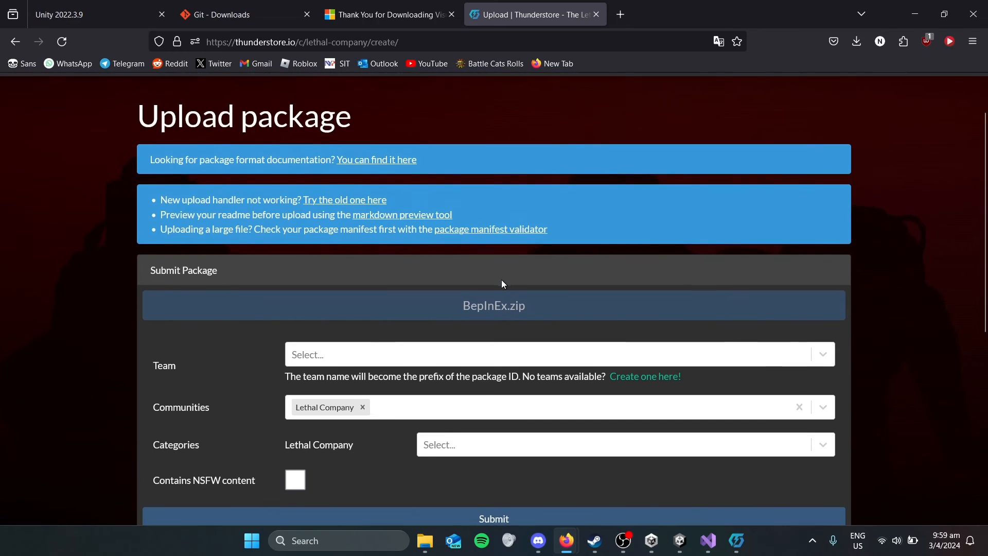
scroll(510, 283, "down", 3)
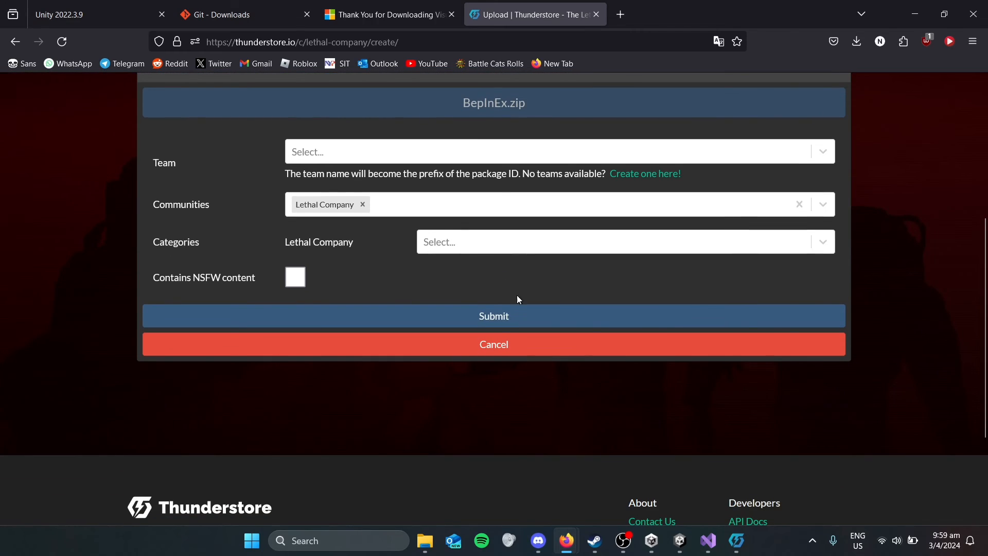
scroll(535, 287, "up", 3)
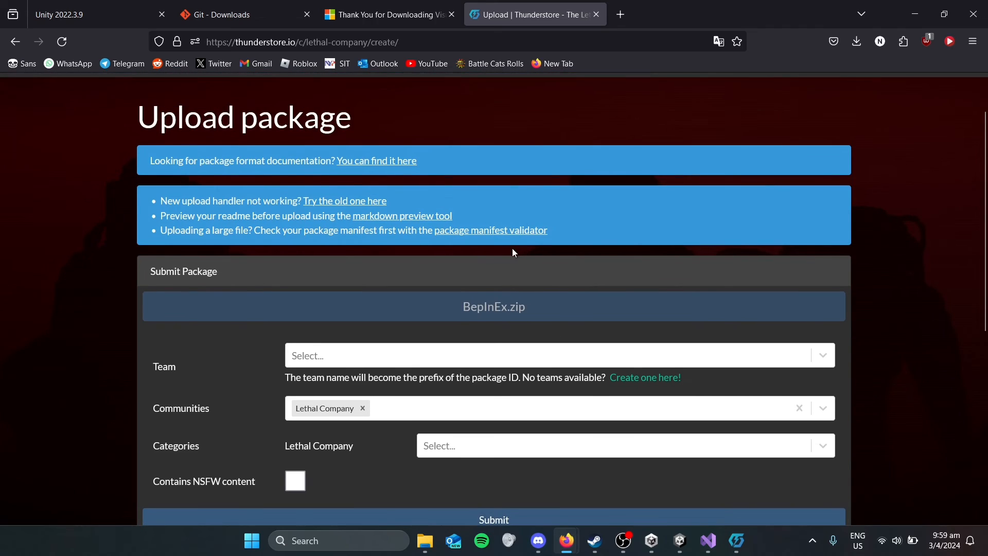
scroll(512, 248, "up", 1)
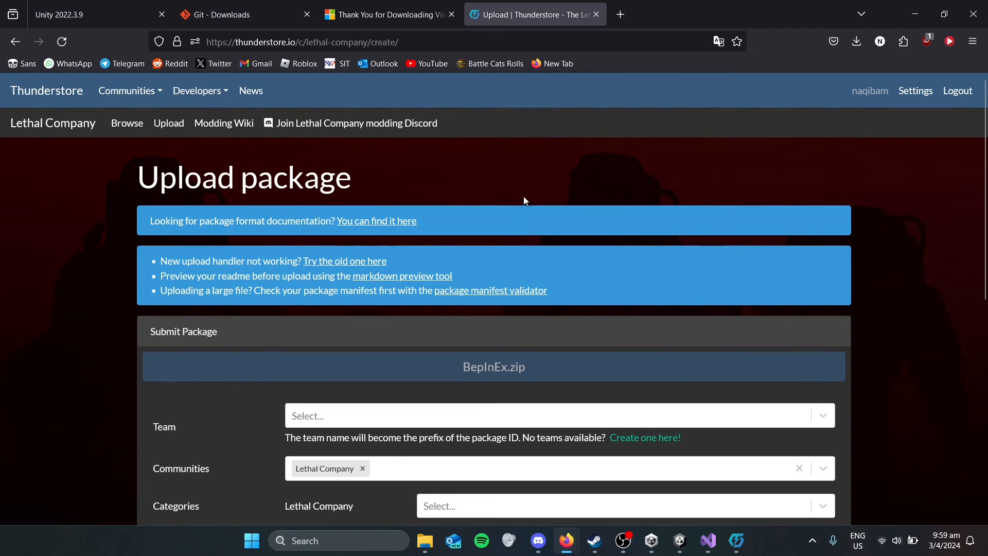
scroll(499, 175, "down", 6)
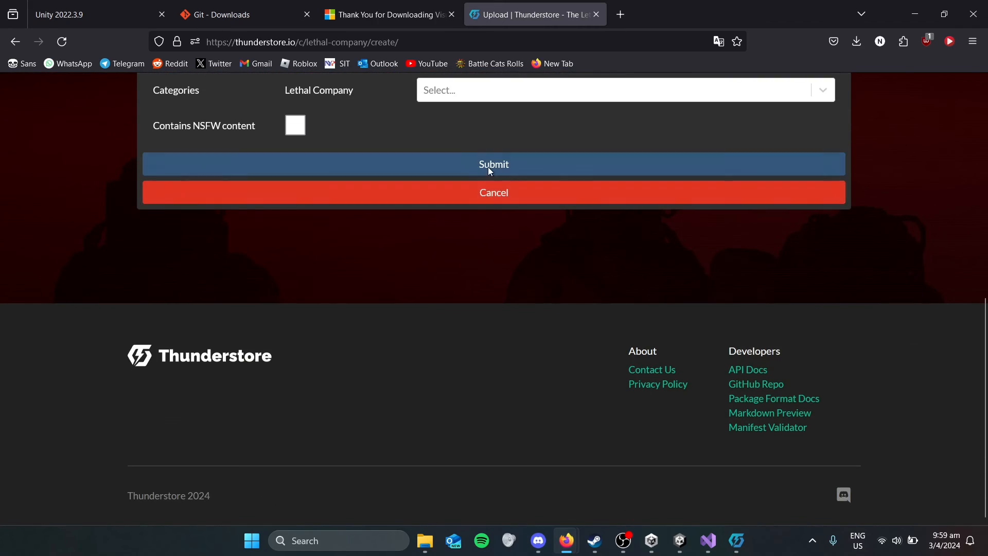
scroll(566, 149, "up", 3)
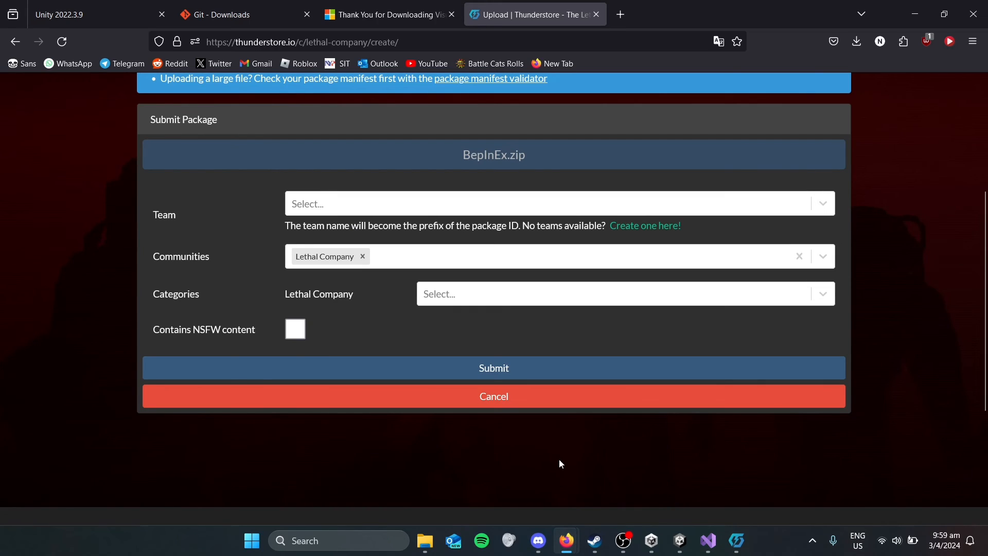
Switch to Discord and look through the development-general conversation and the modding channels of the Lethal Company Modding server
left_click(538, 540)
scroll(2, 289, "up", 2)
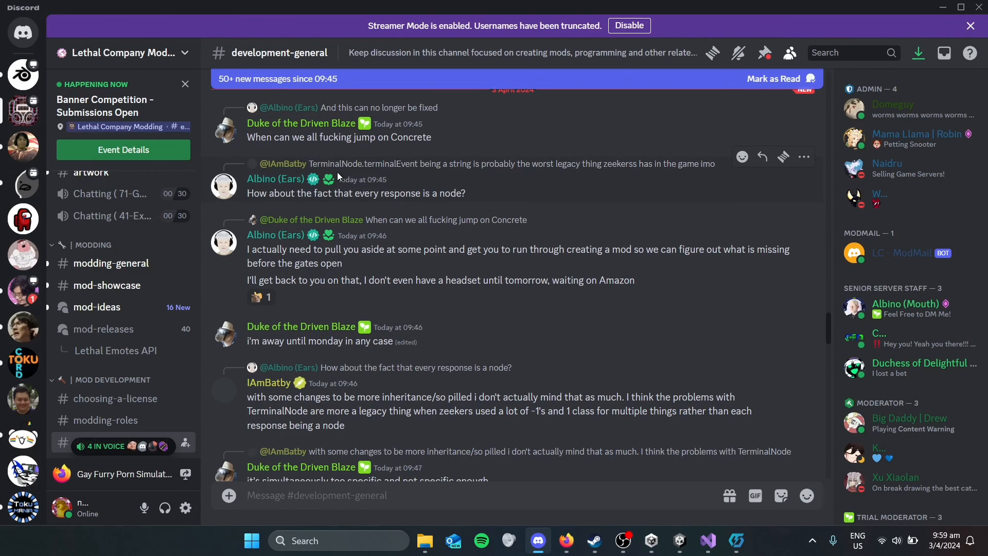
scroll(471, 185, "down", 15)
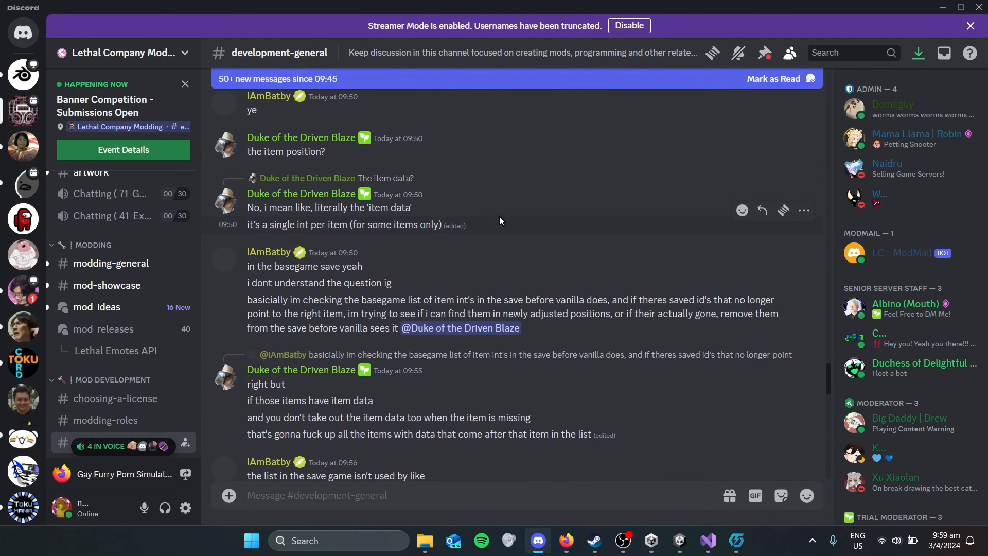
scroll(499, 216, "down", 5)
scroll(525, 222, "down", 4)
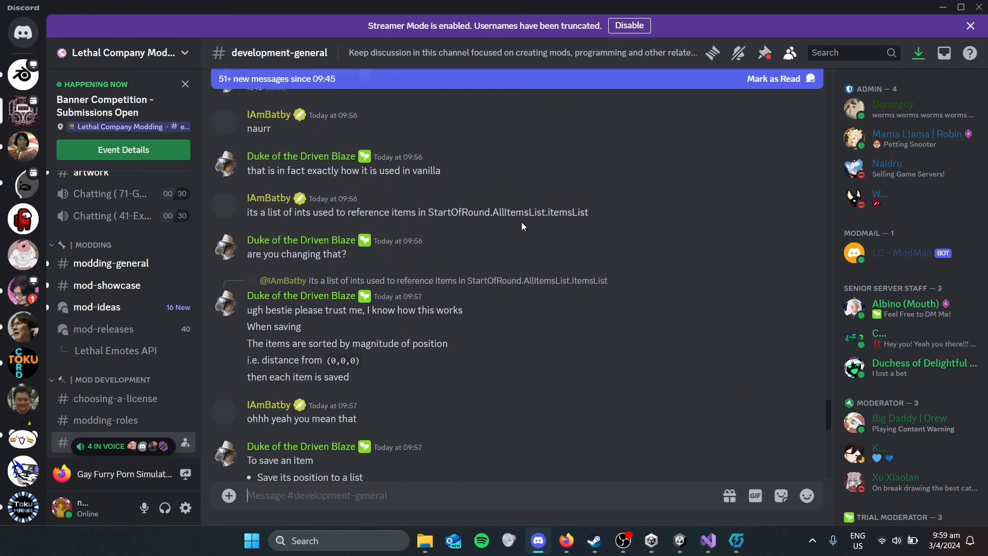
scroll(152, 278, "up", 4)
scroll(540, 222, "down", 12)
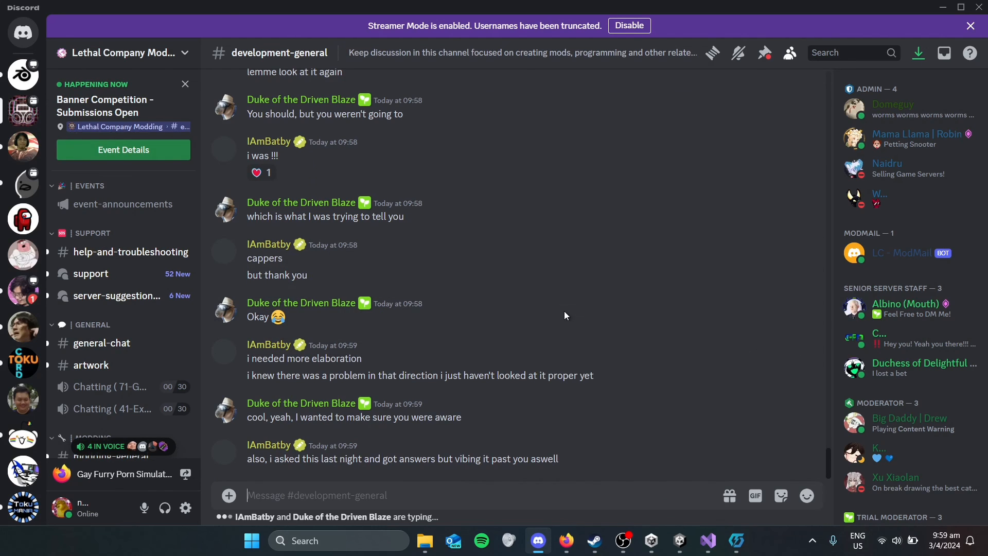
scroll(129, 329, "down", 4)
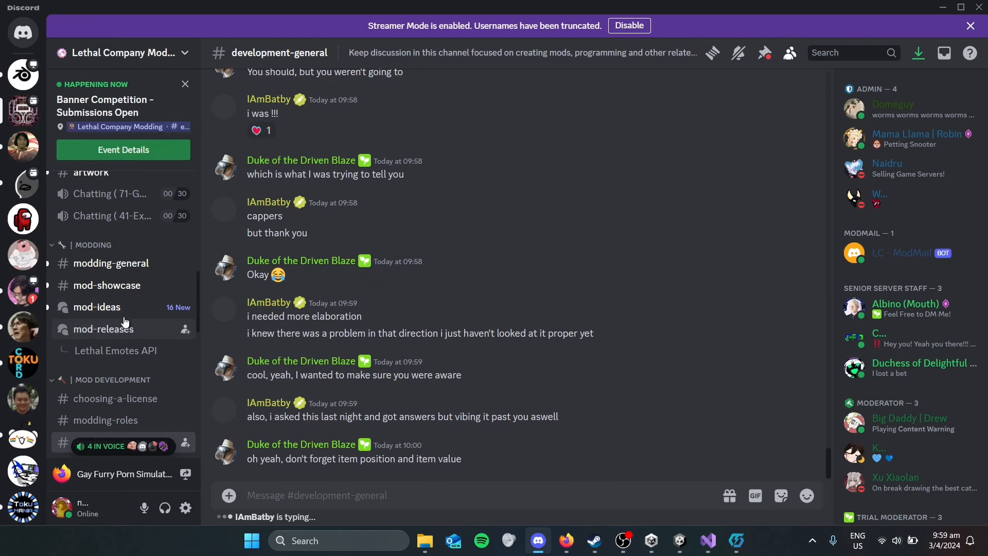
scroll(185, 324, "down", 2)
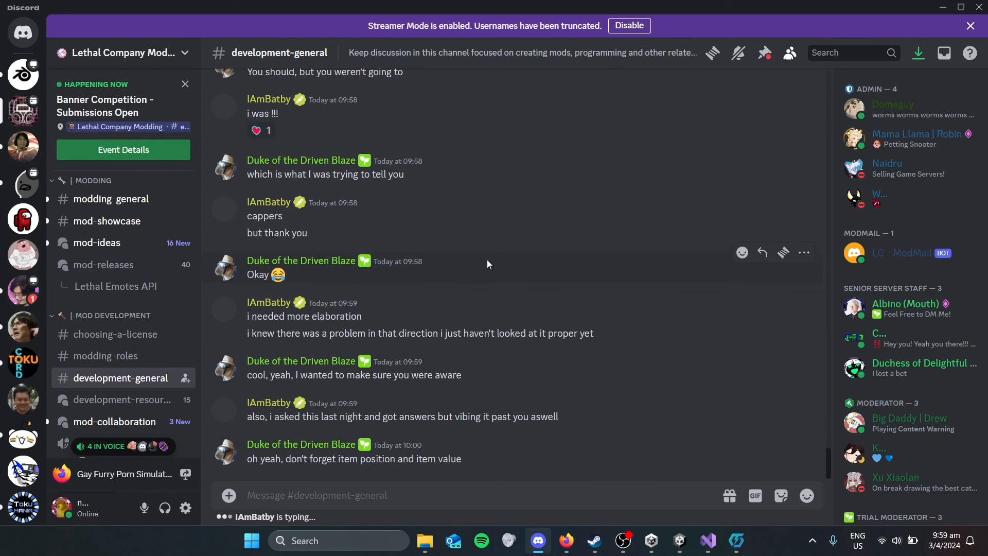
left_click_drag(338, 283, 383, 358)
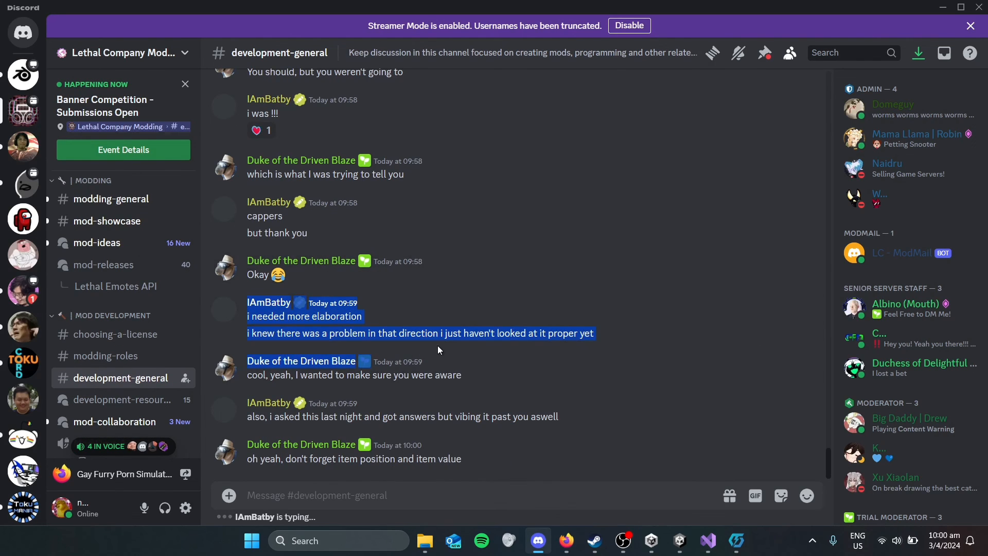
left_click(545, 340)
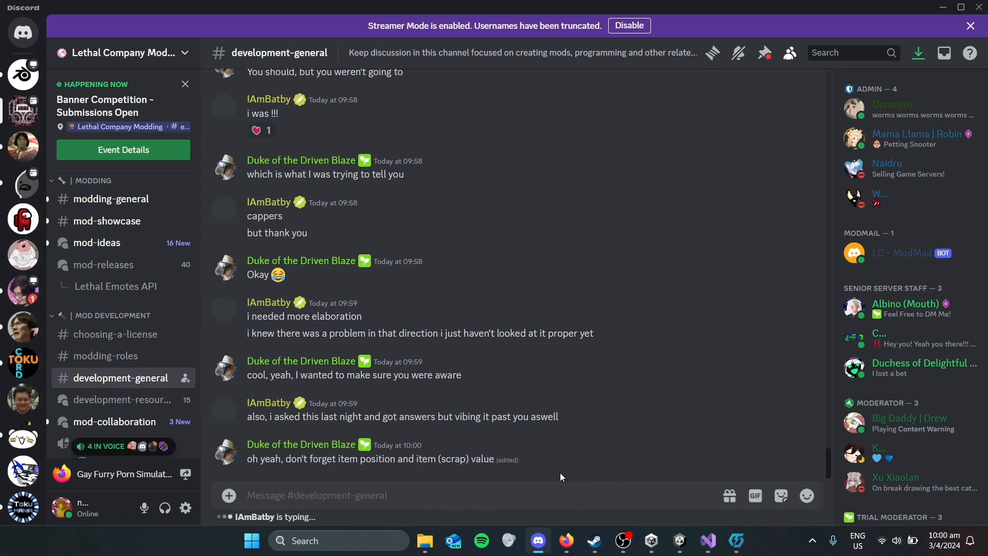